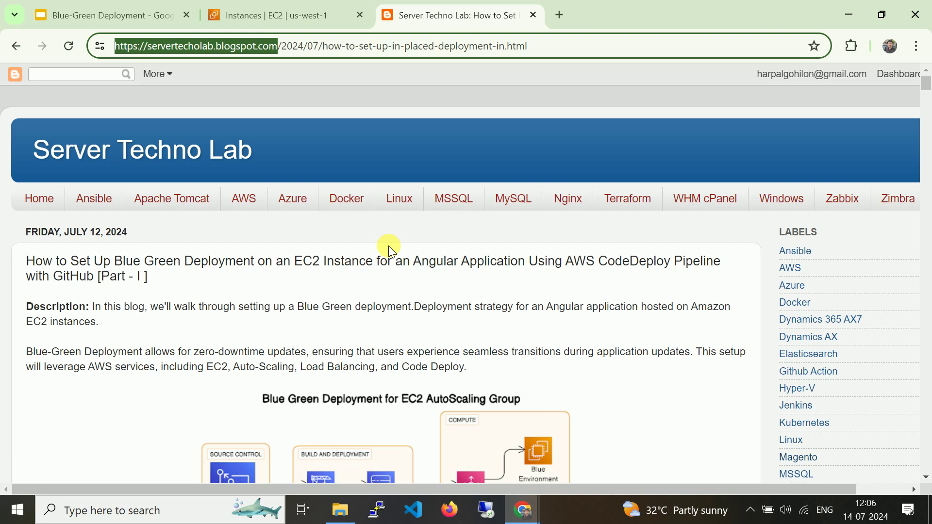
- Read through the blog guide on in-place deployment, from the architecture diagram to the Code Build project section
scroll(403, 336, "down", 10)
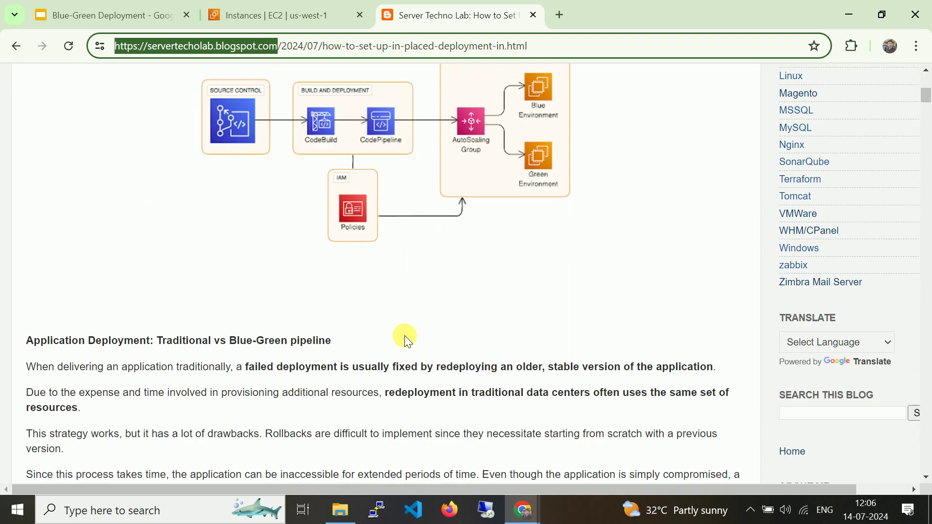
scroll(410, 338, "down", 7)
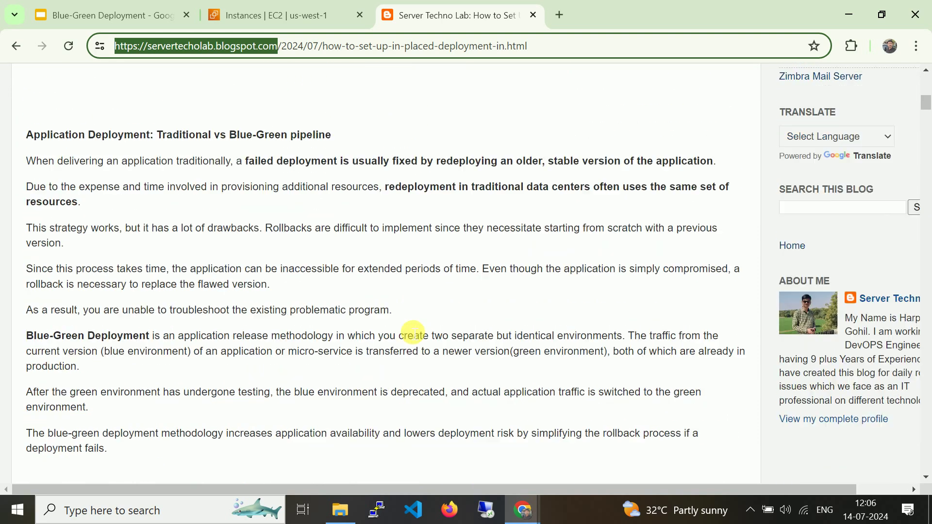
scroll(408, 324, "down", 3)
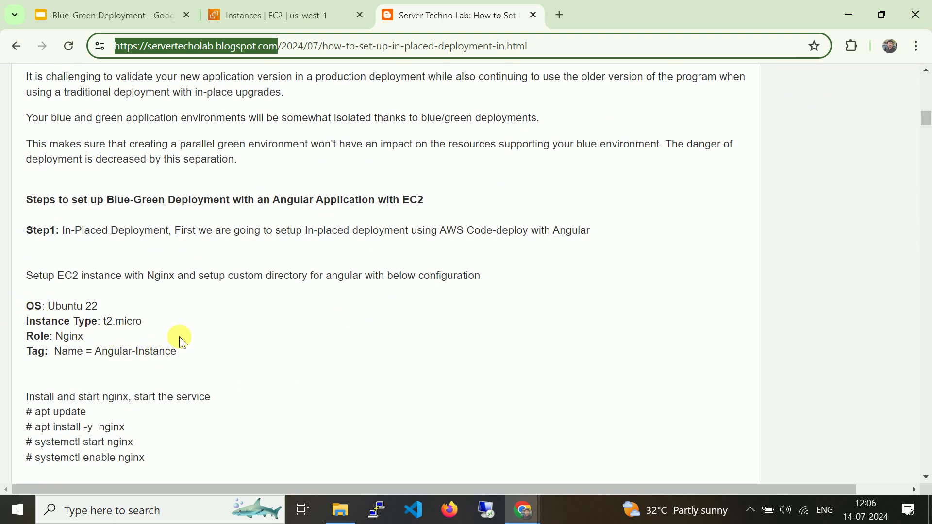
scroll(189, 340, "down", 3)
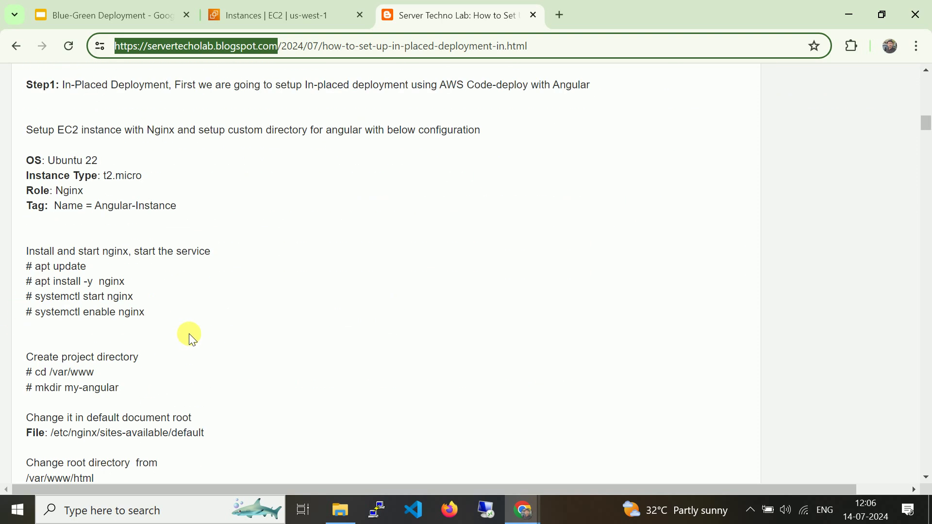
scroll(203, 331, "down", 5)
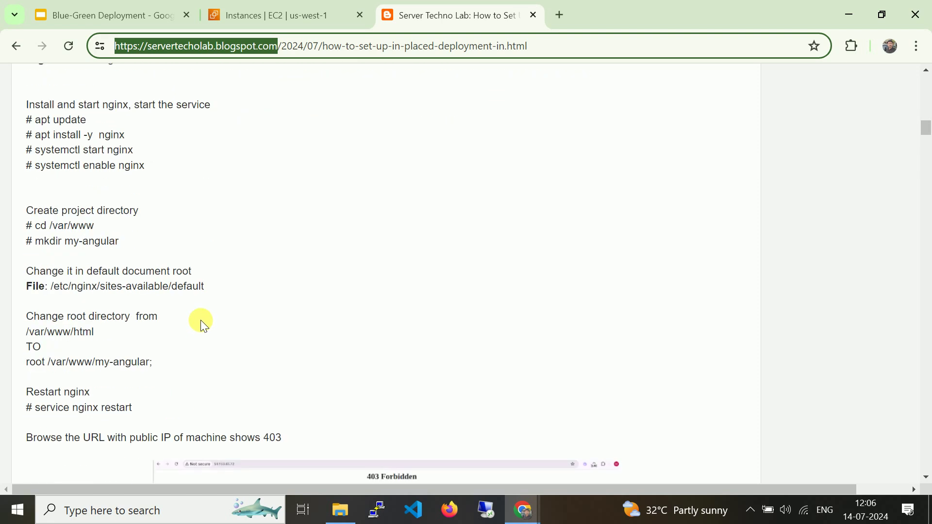
scroll(212, 334, "down", 9)
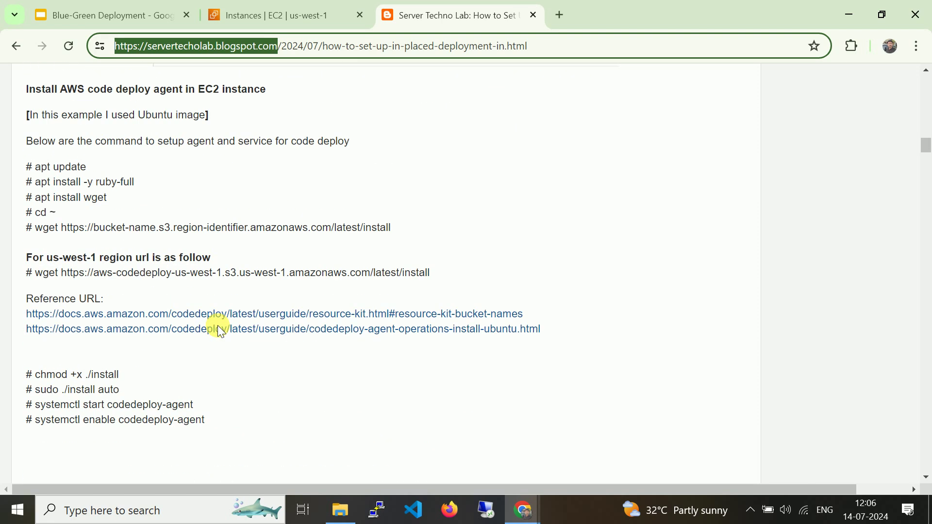
scroll(263, 356, "down", 3)
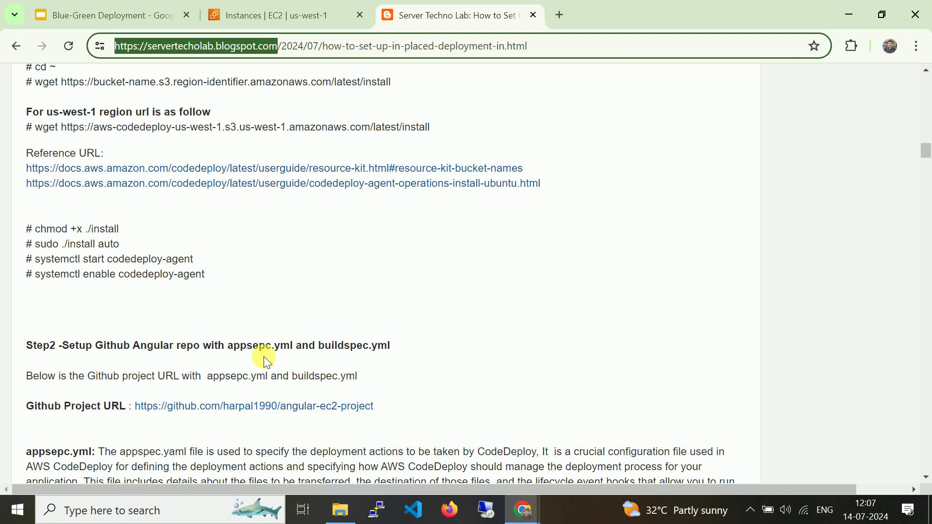
scroll(266, 360, "down", 8)
scroll(265, 361, "down", 9)
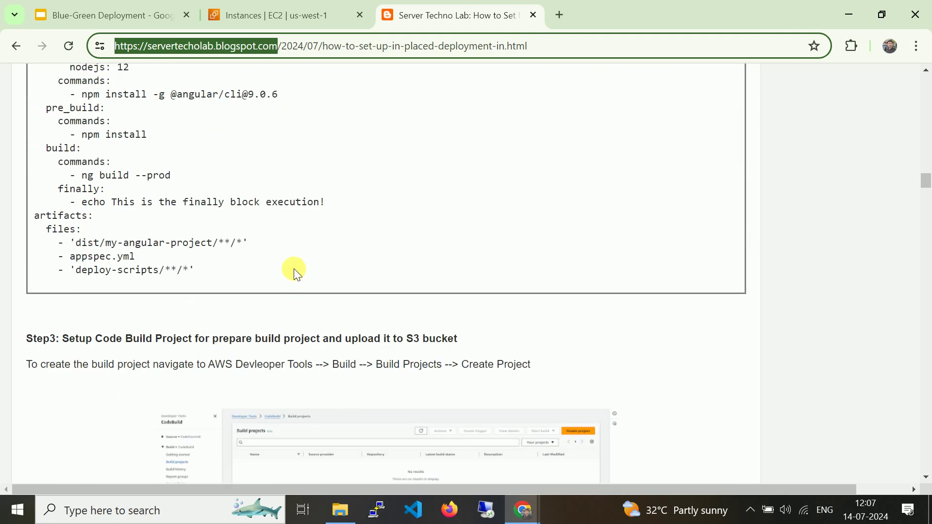
scroll(293, 270, "up", 20)
scroll(293, 270, "up", 2)
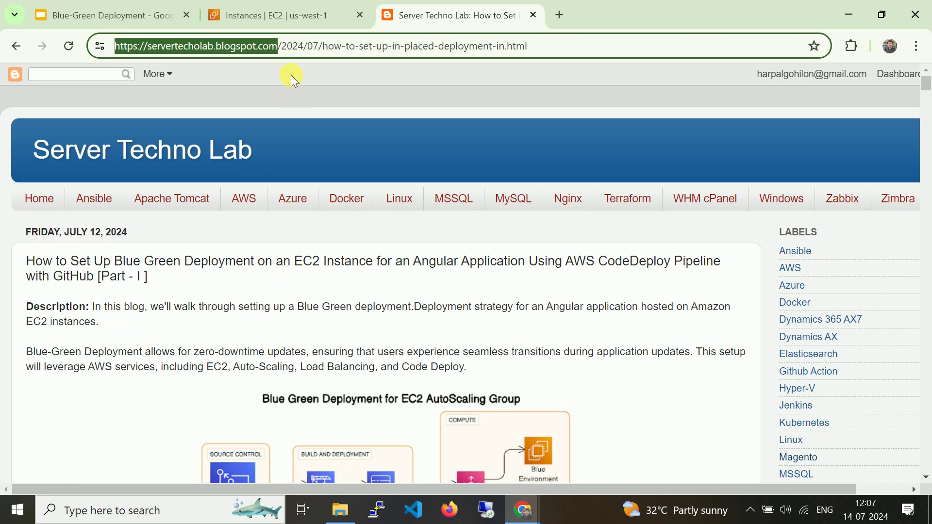
- Switch to the EC2 console, check the region list, and start launching a new instance
left_click(278, 19)
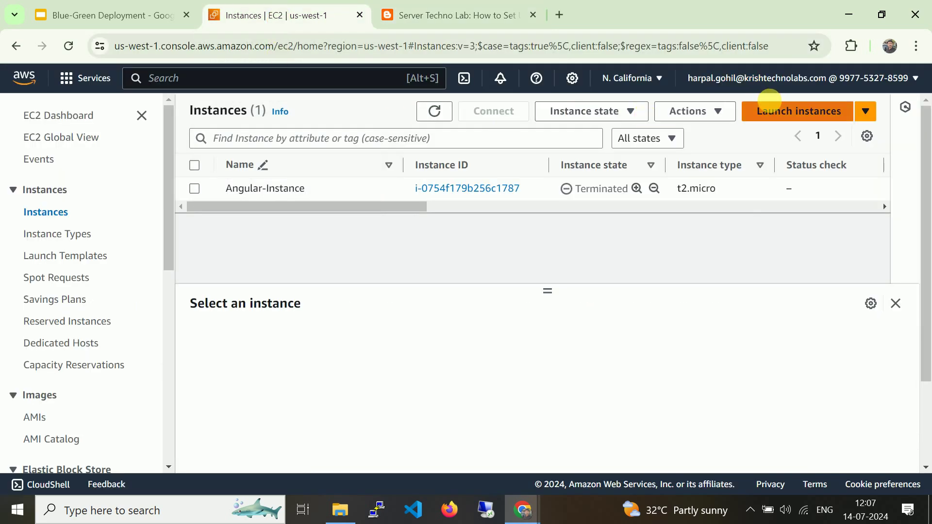
left_click(661, 76)
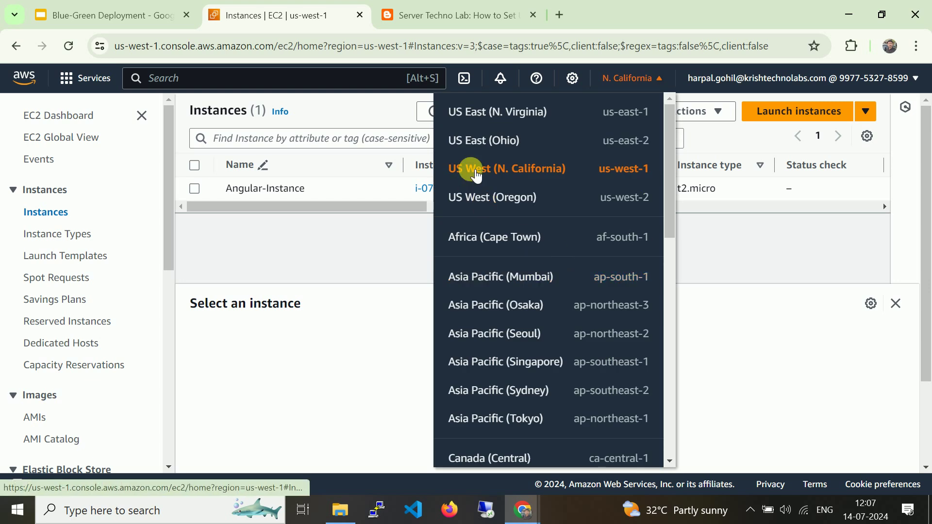
left_click(706, 239)
left_click(806, 112)
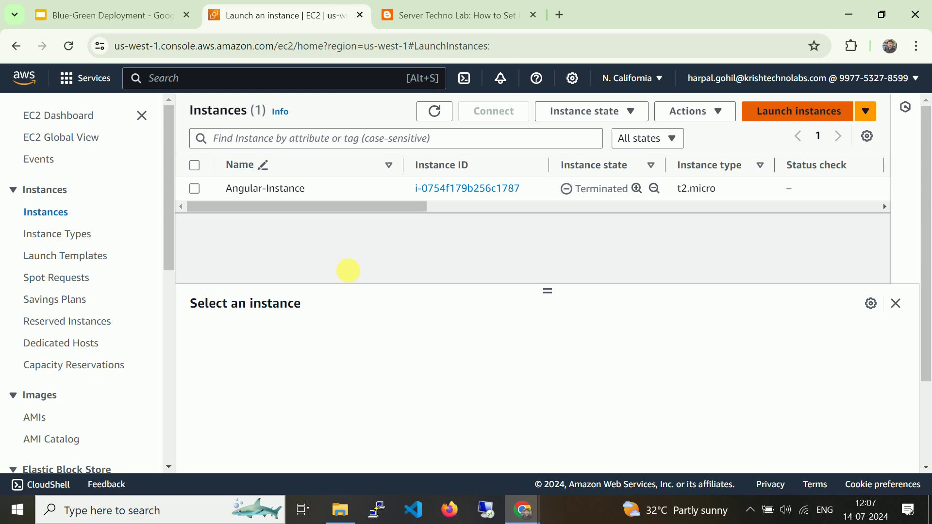
left_click(361, 312)
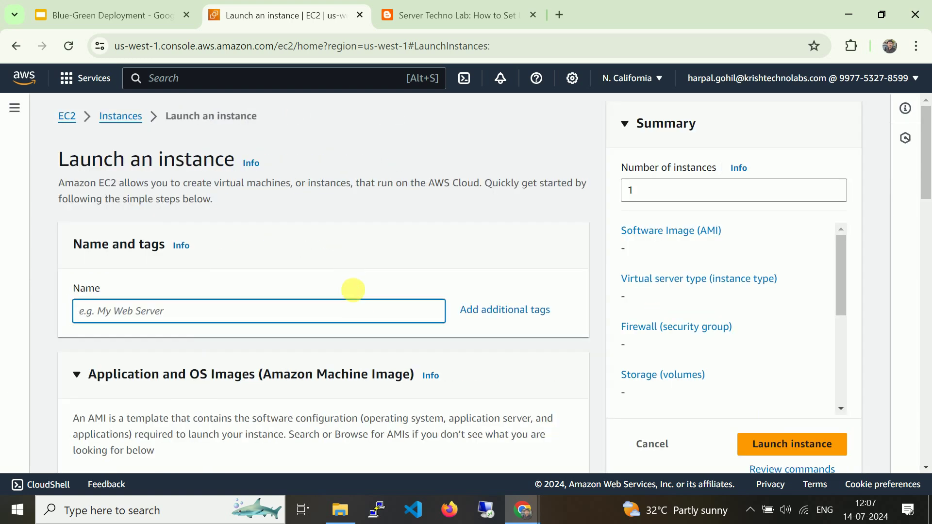
- Copy the Name tag value Angular-Instance from the Step1 instance configuration in the blog guide
left_click(480, 16)
scroll(206, 410, "down", 15)
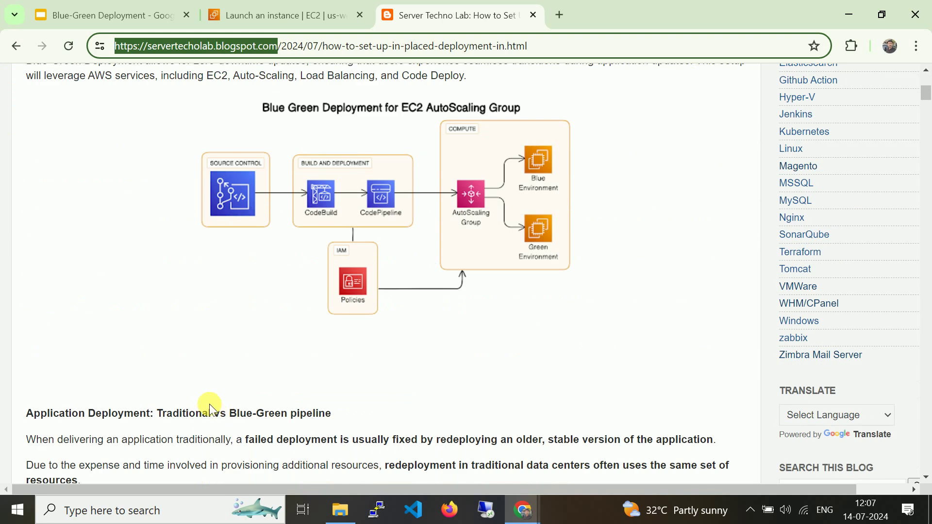
scroll(215, 410, "down", 7)
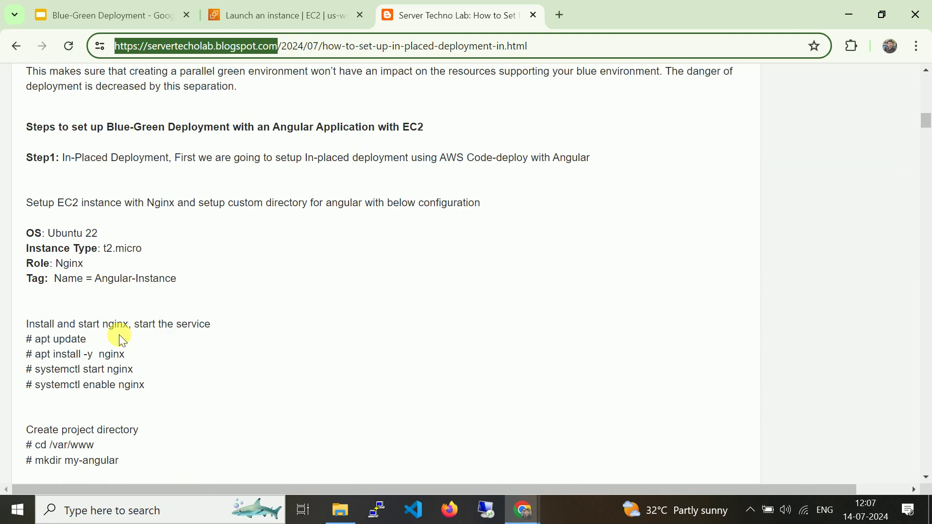
double_click(68, 280)
double_click(124, 279)
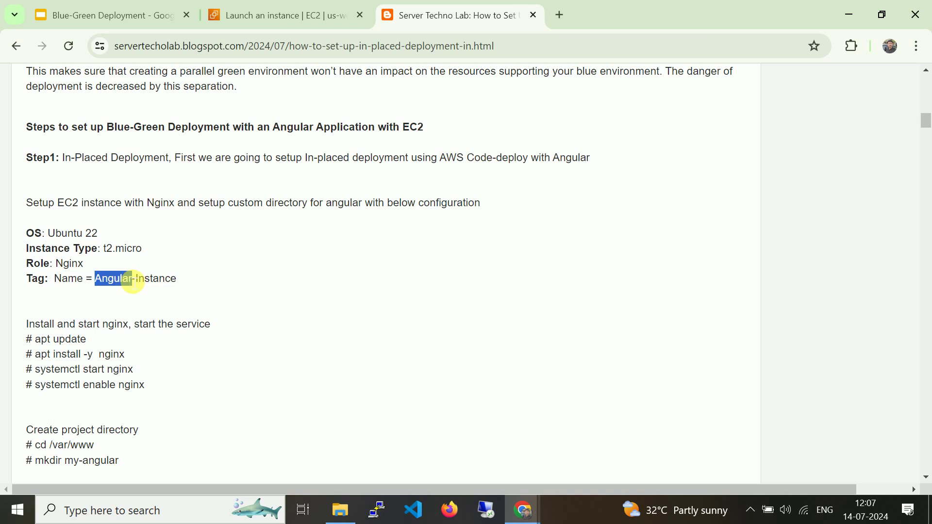
left_click(298, 9)
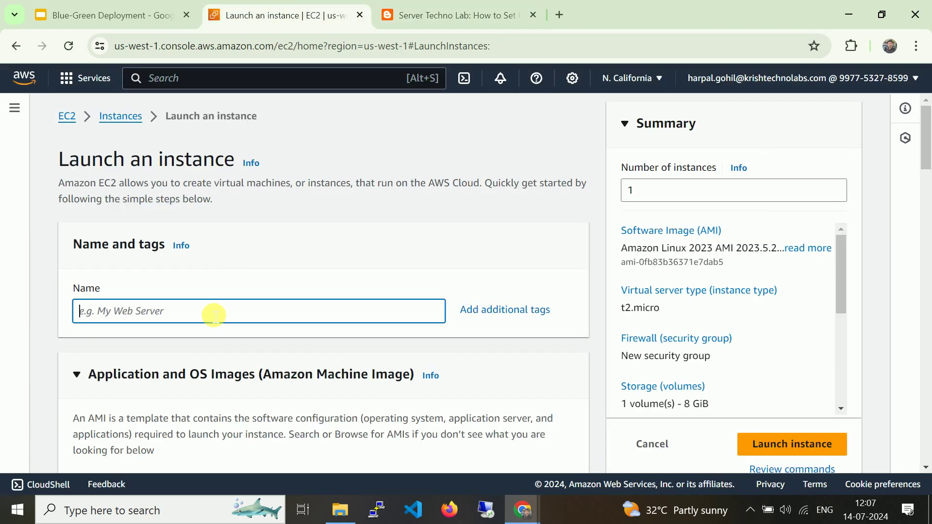
left_click(451, 7)
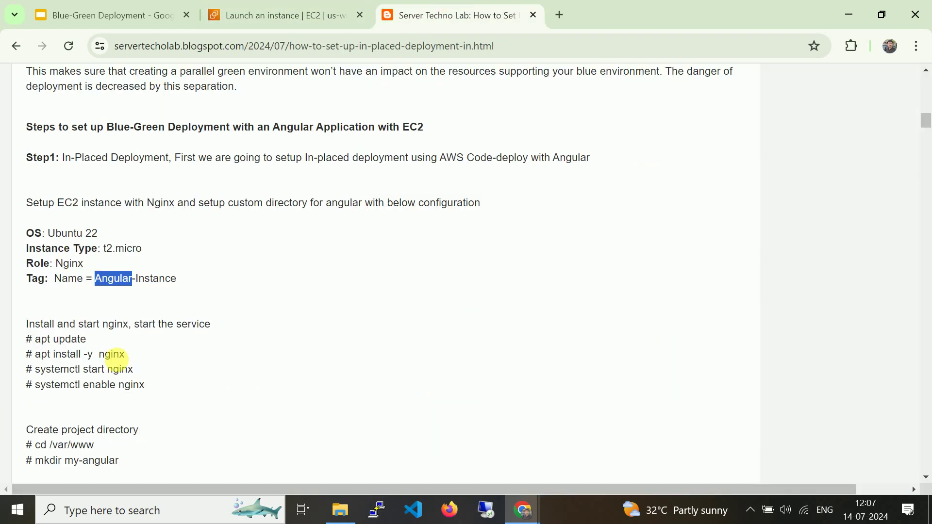
left_click_drag(178, 279, 99, 287)
key("ctrl+c")
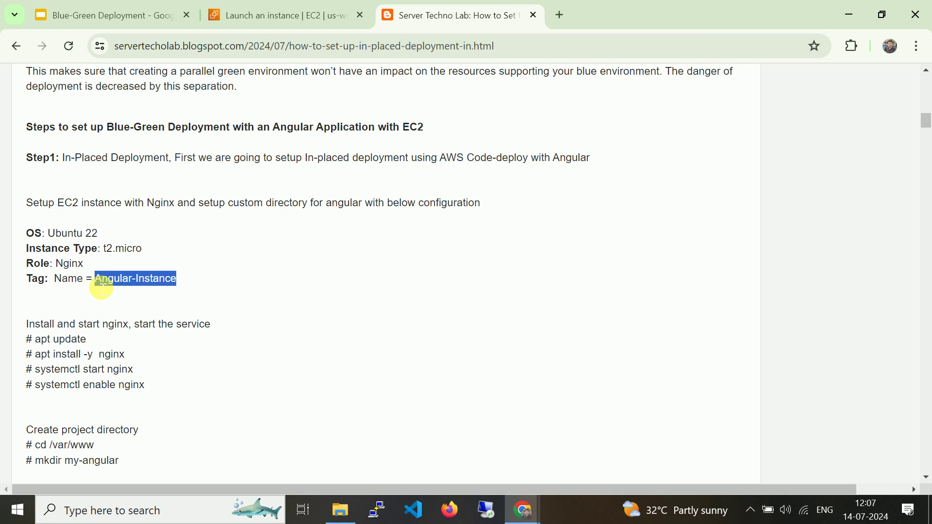
- Name the new EC2 instance Angular-Instance using the copied tag value
left_click(293, 20)
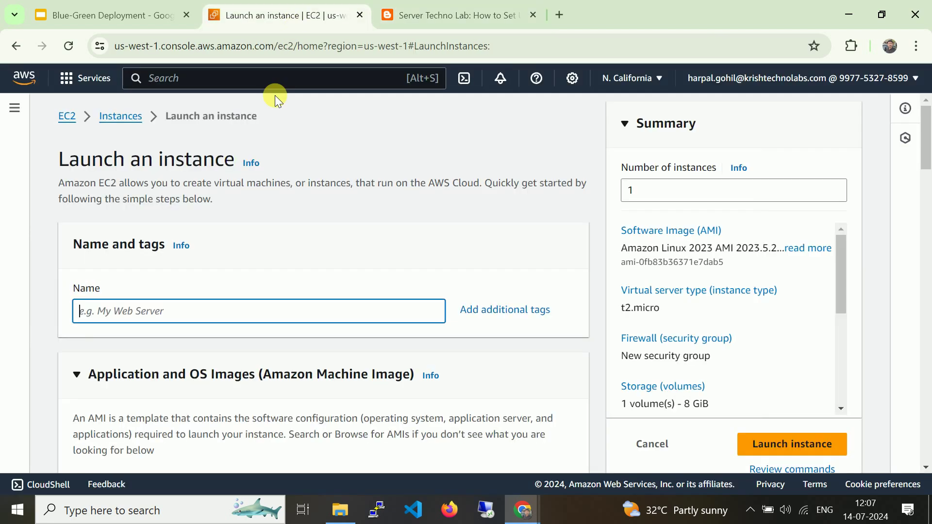
left_click(209, 320)
key("ctrl+v")
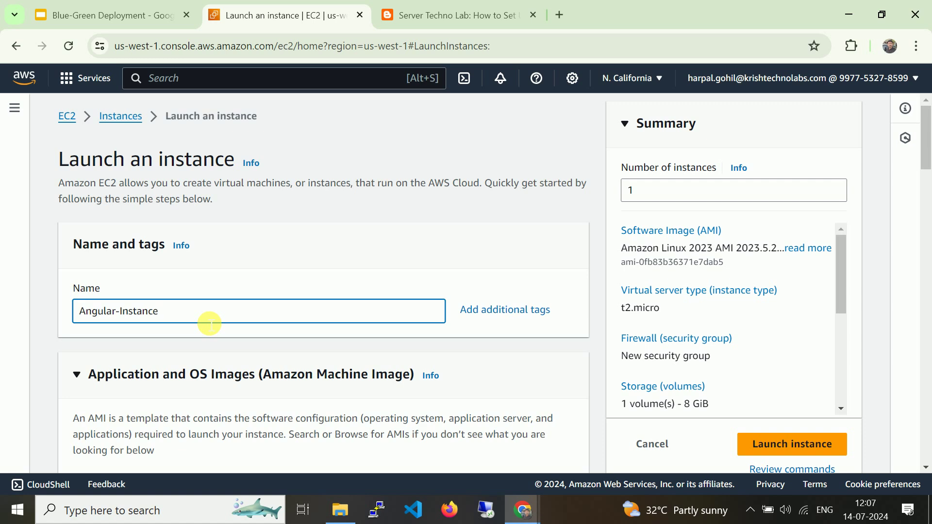
- Choose Ubuntu Server 22.04 LTS (HVM), SSD Volume Type as the machine image and accept the resulting settings changes
scroll(238, 276, "down", 5)
left_click(167, 374)
scroll(231, 325, "down", 5)
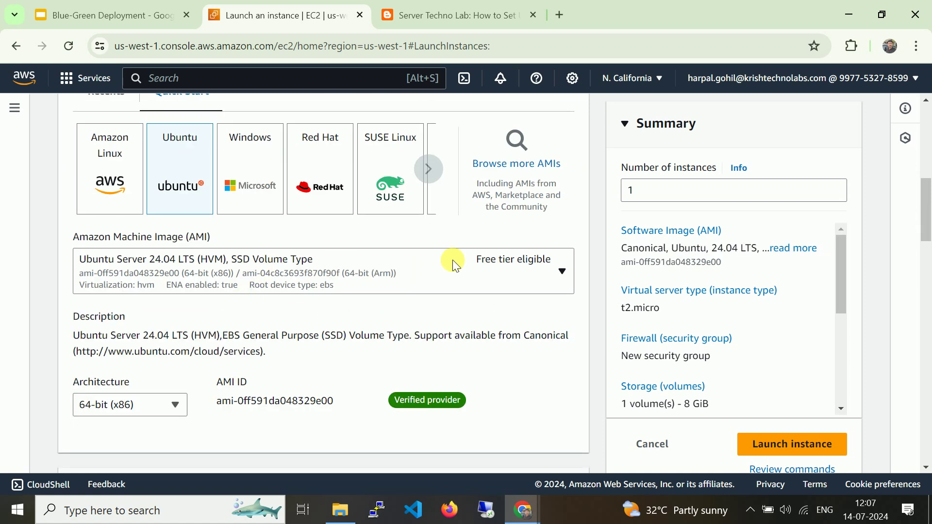
left_click(415, 259)
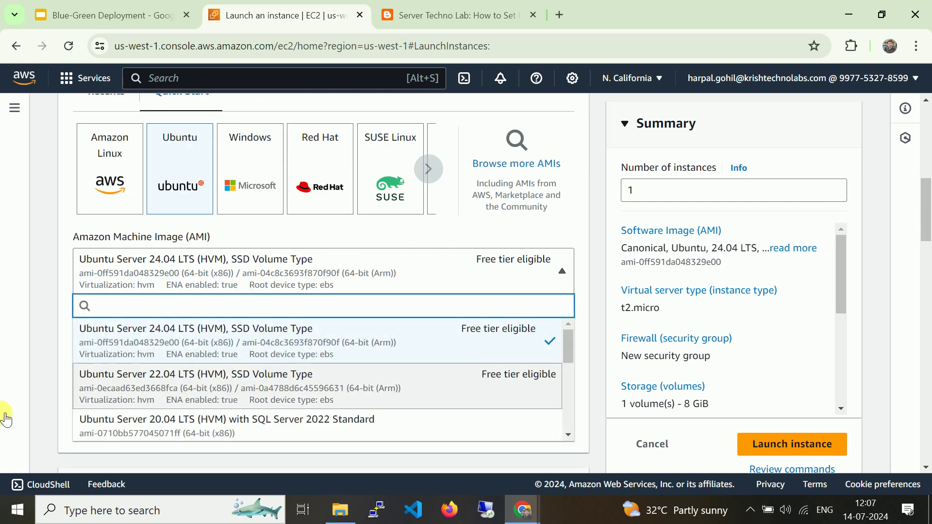
key("Return")
scroll(59, 339, "down", 5)
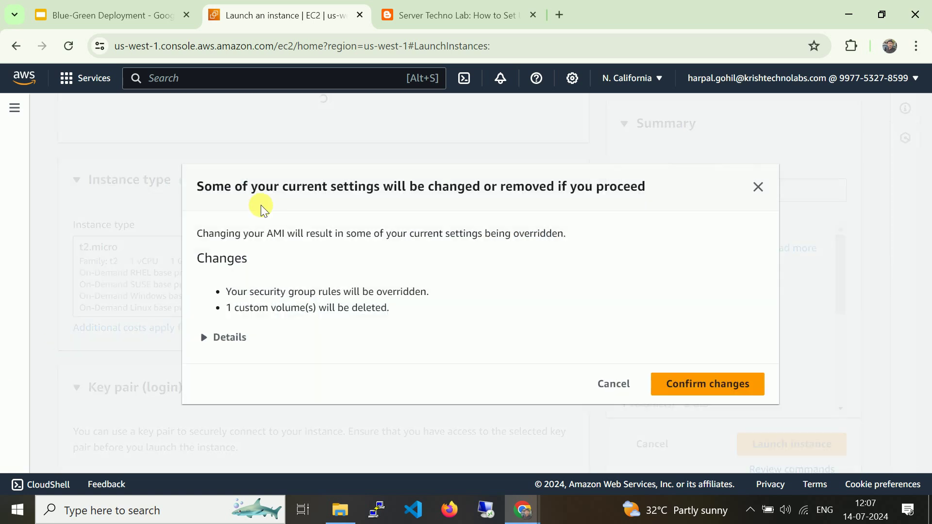
left_click(650, 381)
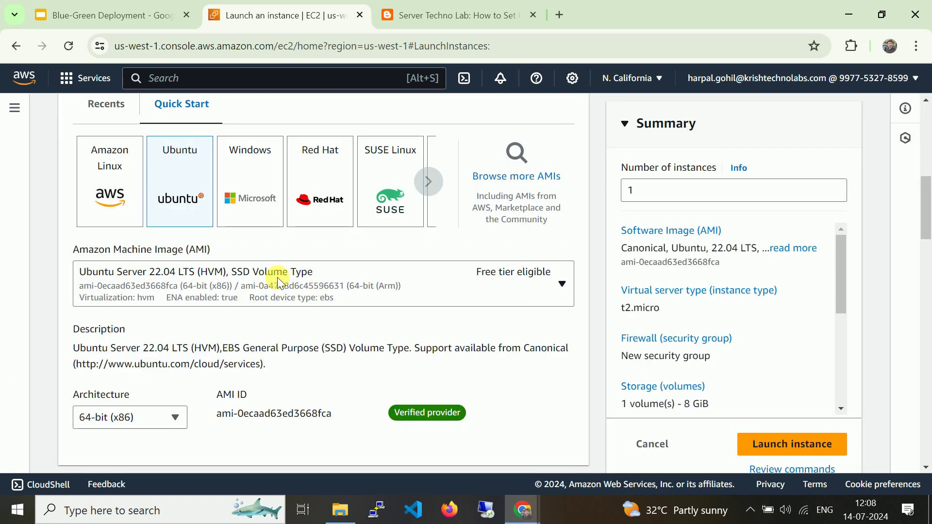
- Create a new RSA key pair named angular-instance-key with the .ppk private key format for the instance login
scroll(278, 278, "down", 7)
scroll(224, 346, "down", 4)
left_click(496, 316)
left_click(368, 212)
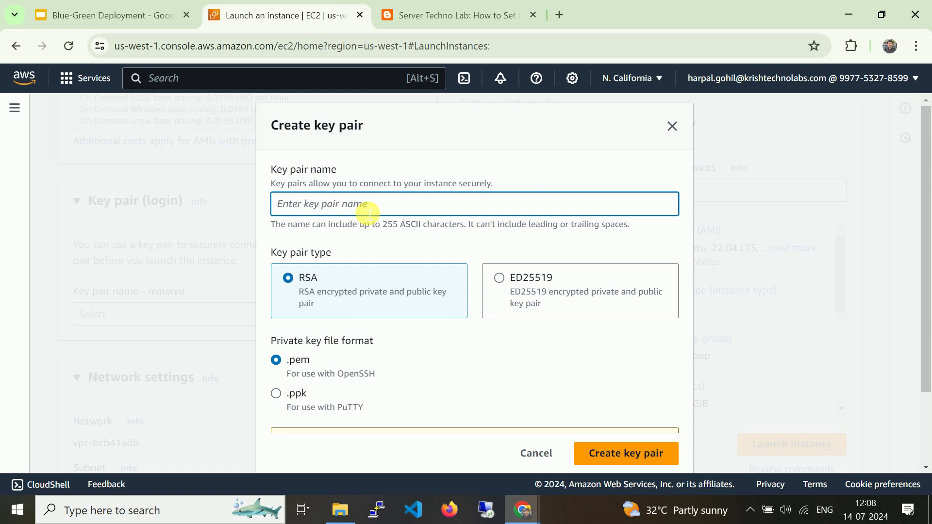
type("angular-in")
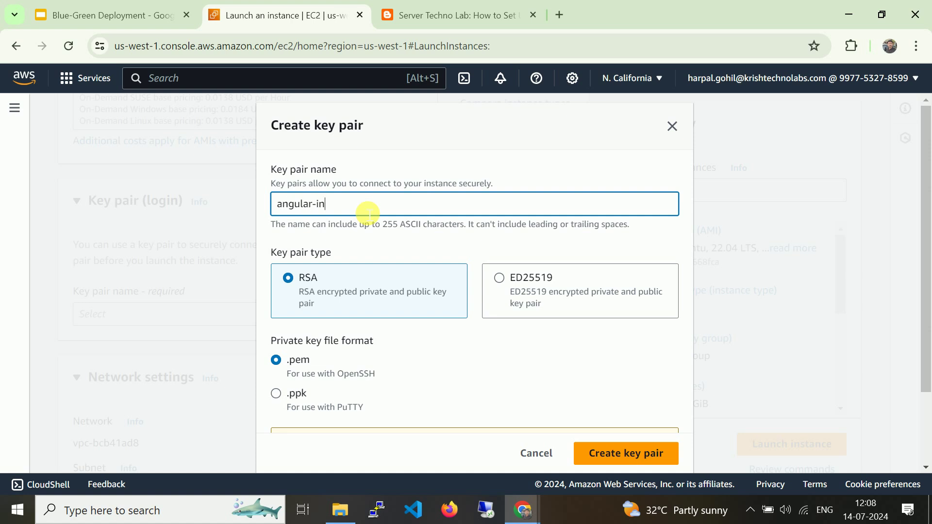
type("stance-ket")
key("BackSpace")
type("y")
scroll(351, 305, "down", 2)
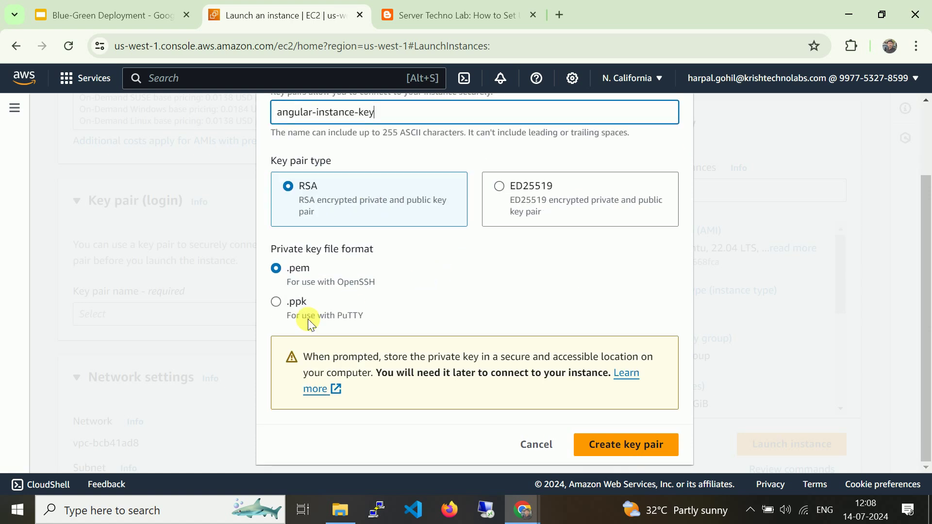
left_click(297, 303)
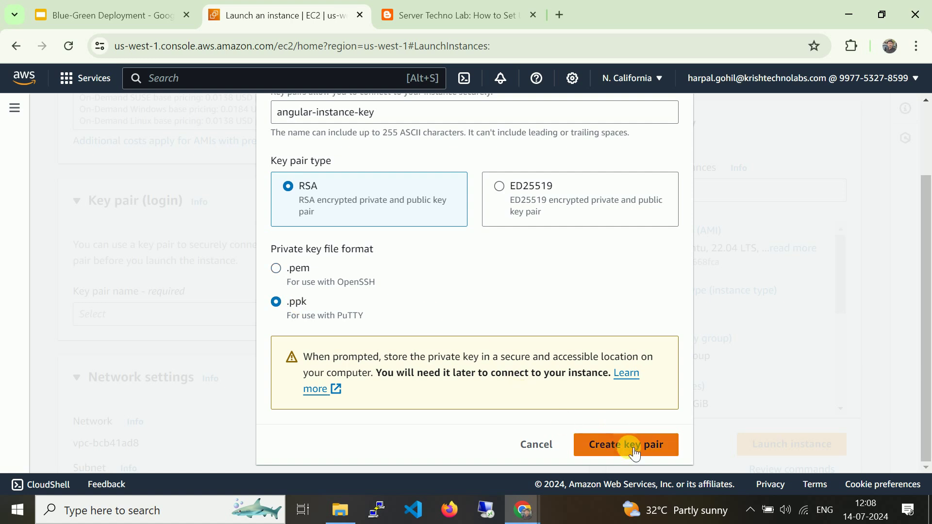
key("Return")
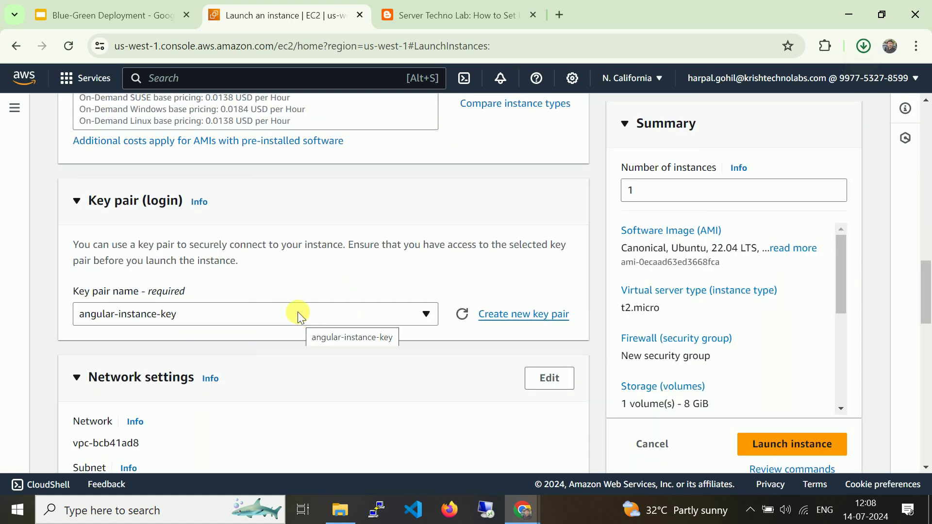
- Assign the existing security group launch-wizard-1 to the instance in its network settings
scroll(289, 294, "down", 3)
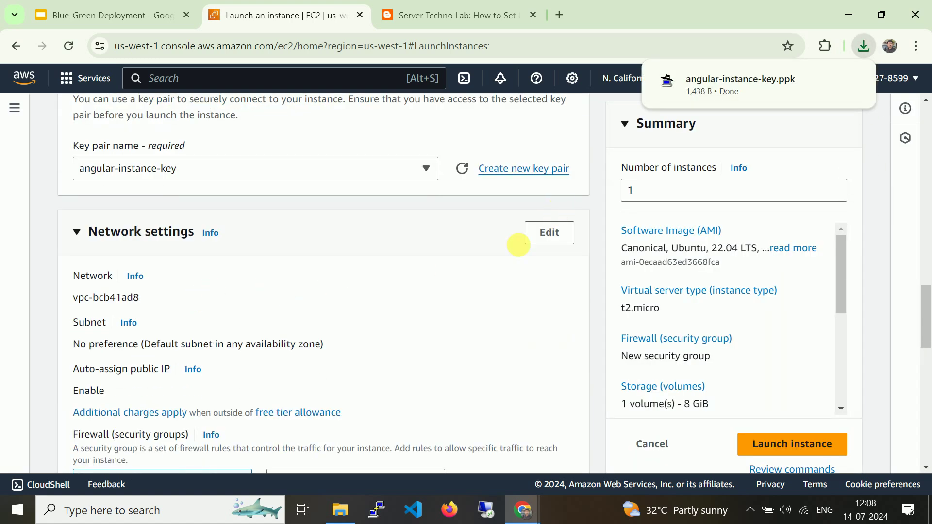
scroll(488, 268, "down", 3)
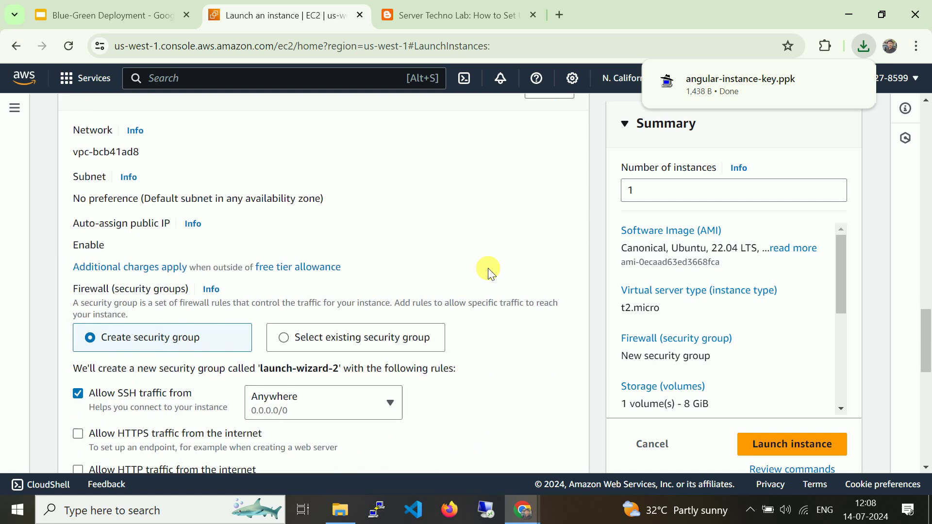
left_click(332, 340)
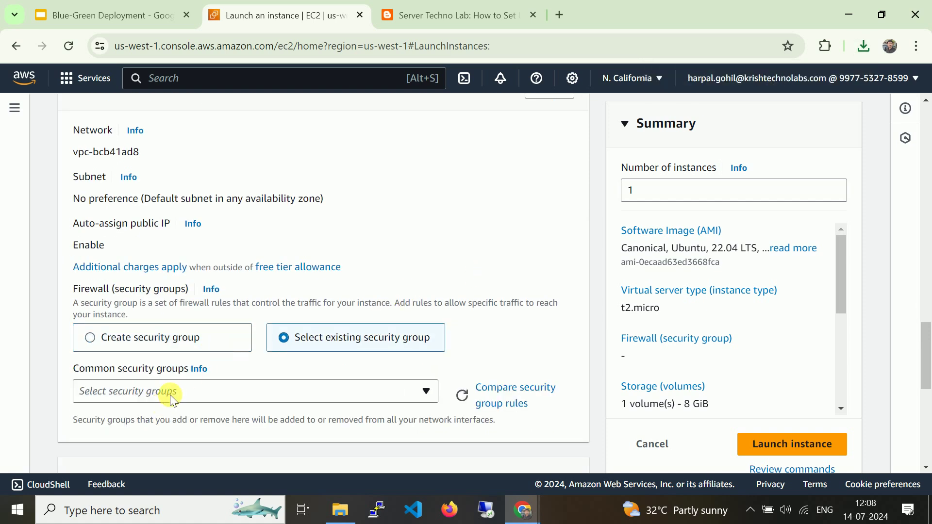
left_click(173, 391)
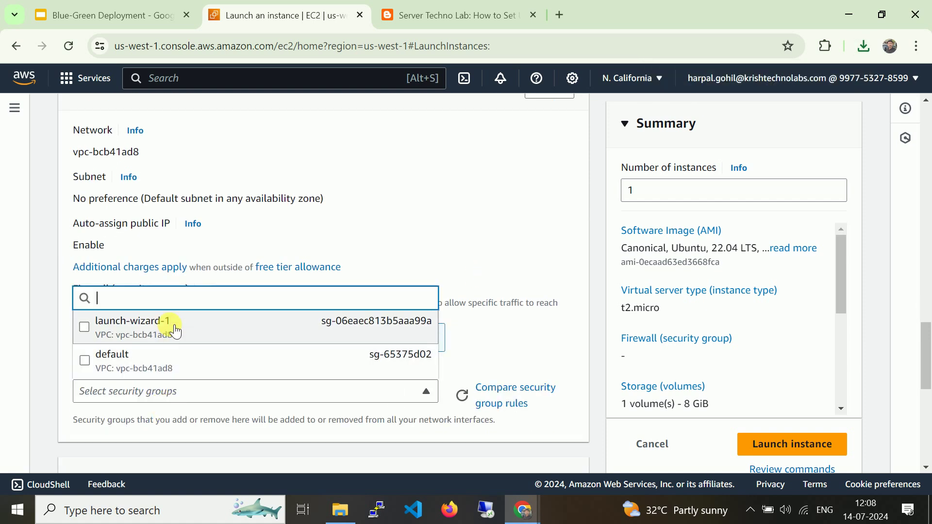
left_click(176, 331)
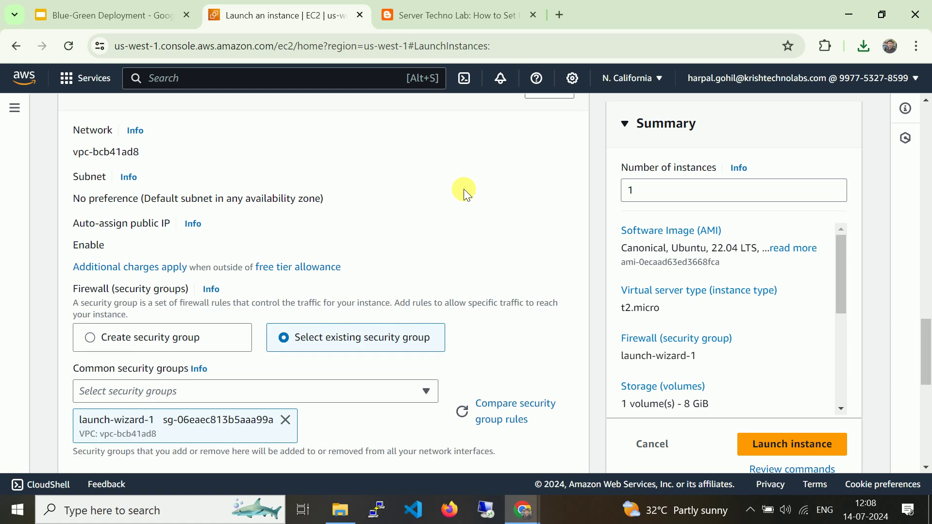
- Switch the instance's firewall to a new security group that allows SSH from anywhere and HTTP traffic from the internet
left_click(478, 415)
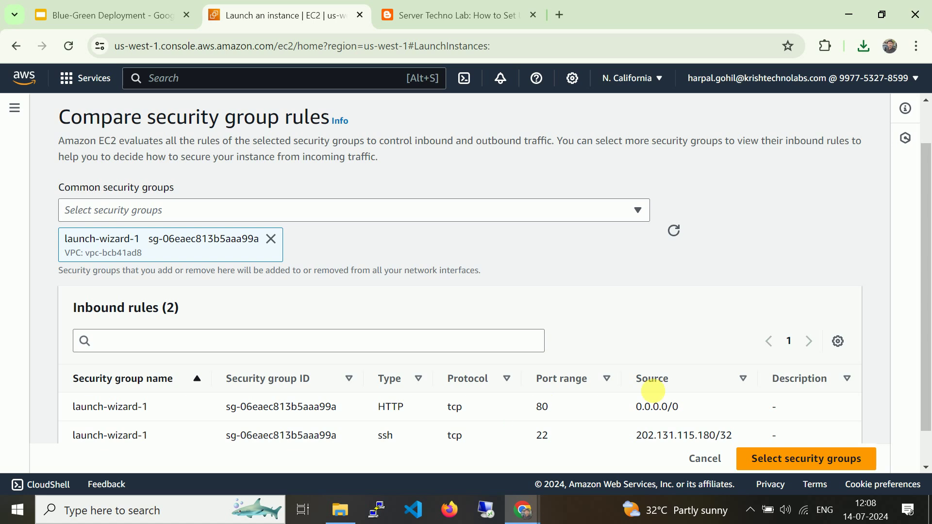
left_click(717, 458)
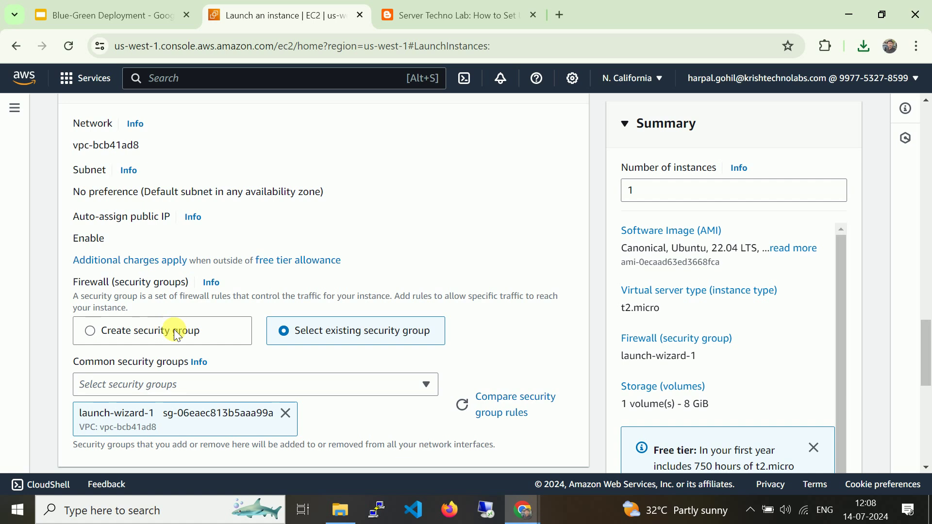
left_click(176, 332)
scroll(218, 364, "down", 1)
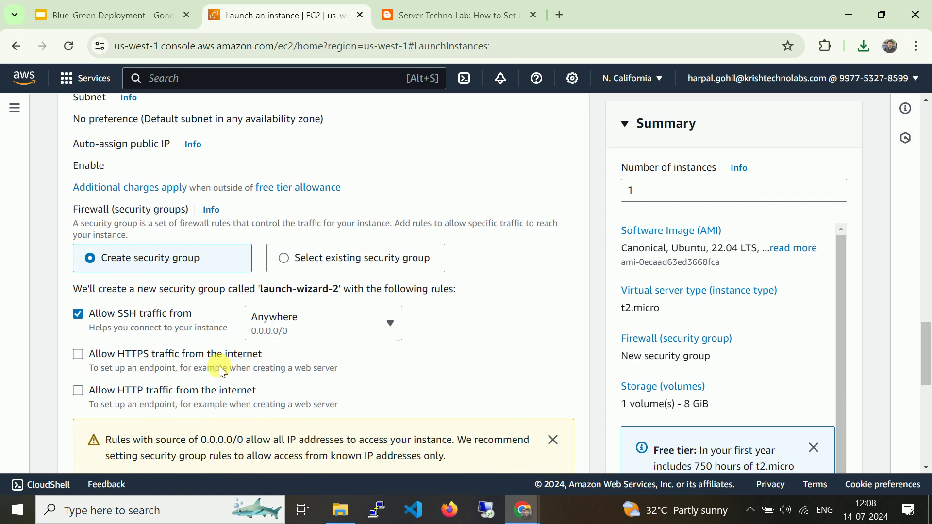
left_click(141, 395)
- Set the gp2 root volume size to 15 GiB, review the instance settings and launch the instance
scroll(355, 296, "down", 3)
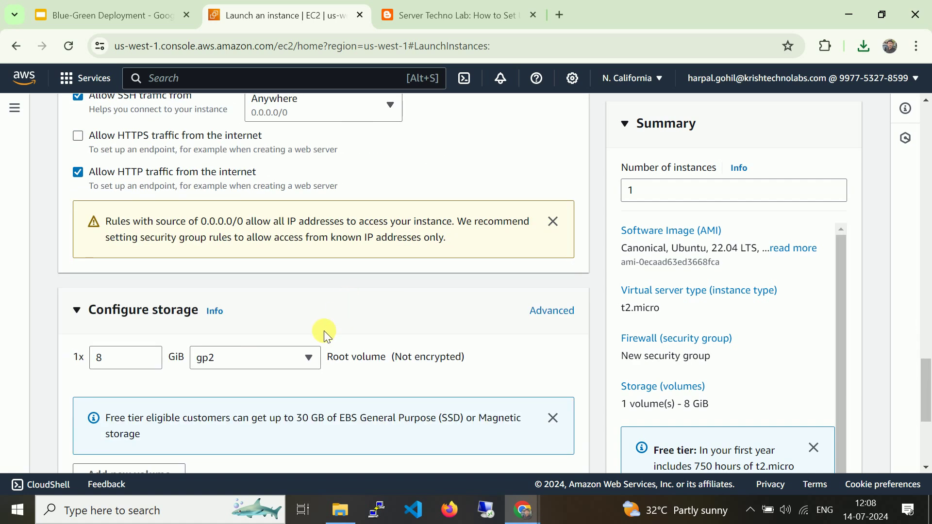
double_click(138, 360)
type("15")
scroll(359, 291, "down", 5)
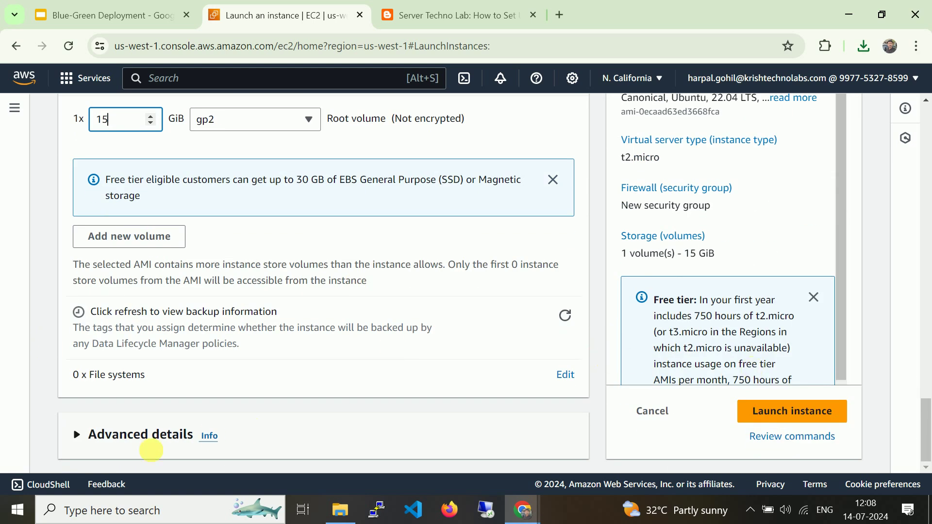
scroll(492, 360, "up", 7)
scroll(491, 361, "down", 5)
scroll(837, 426, "down", 1)
scroll(802, 403, "down", 2)
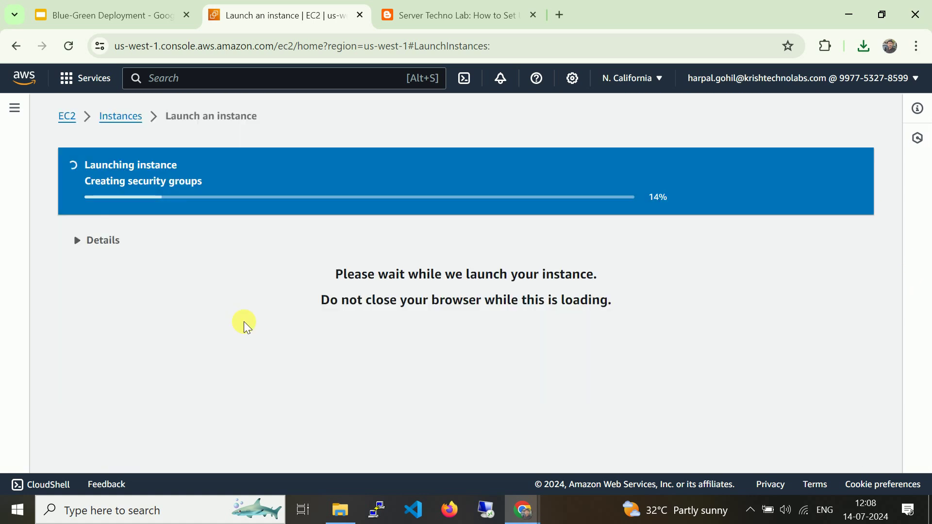
- Review the task about setting up an EC2 instance with Nginx and a custom vhost directory in the Blue-Green Deployment slides
left_click(152, 20)
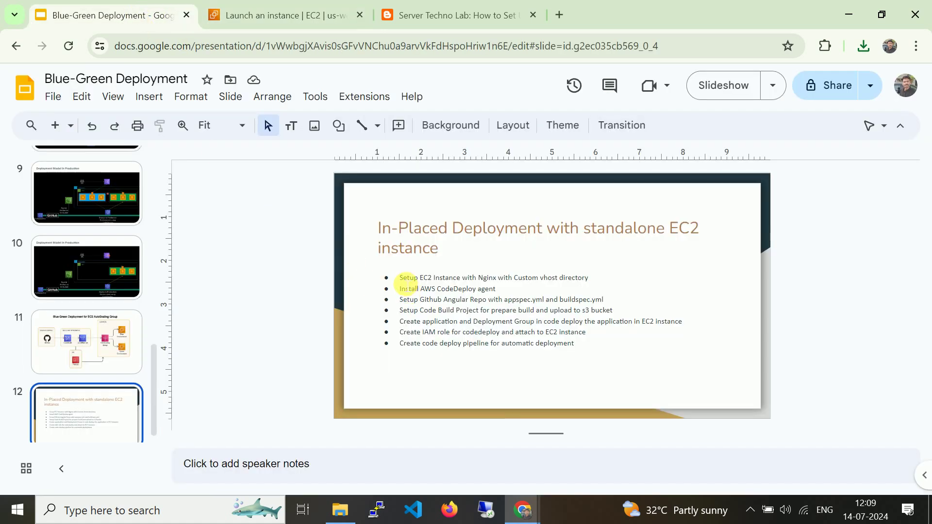
left_click_drag(399, 277, 594, 285)
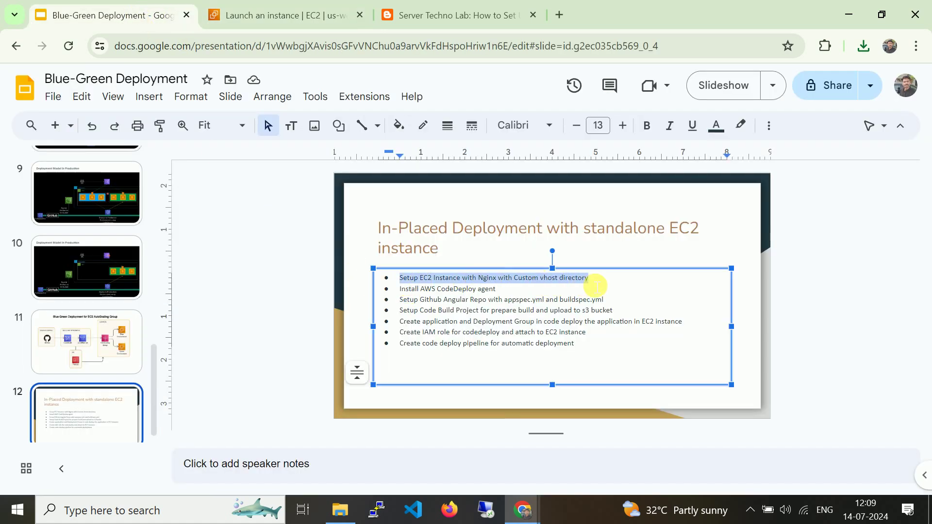
- Return to the EC2 console, open the list of instances and refresh it
left_click(311, 18)
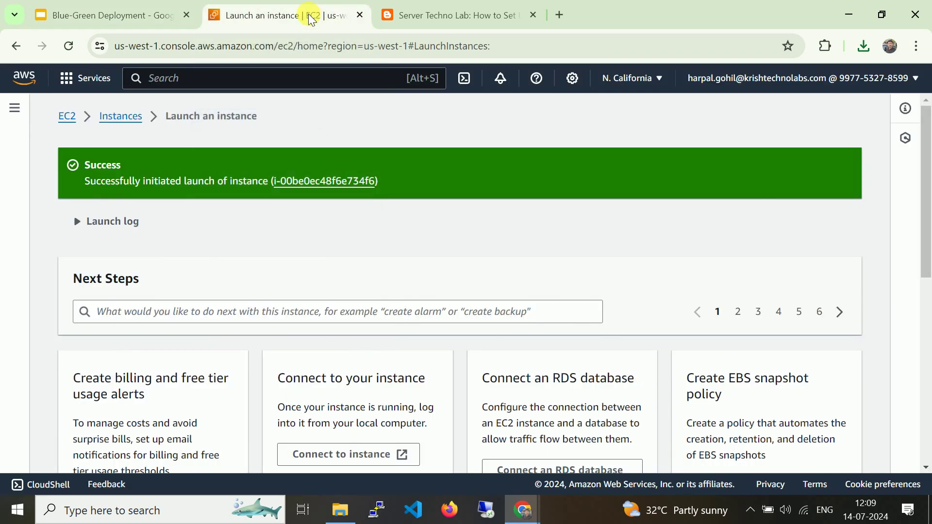
left_click(127, 117)
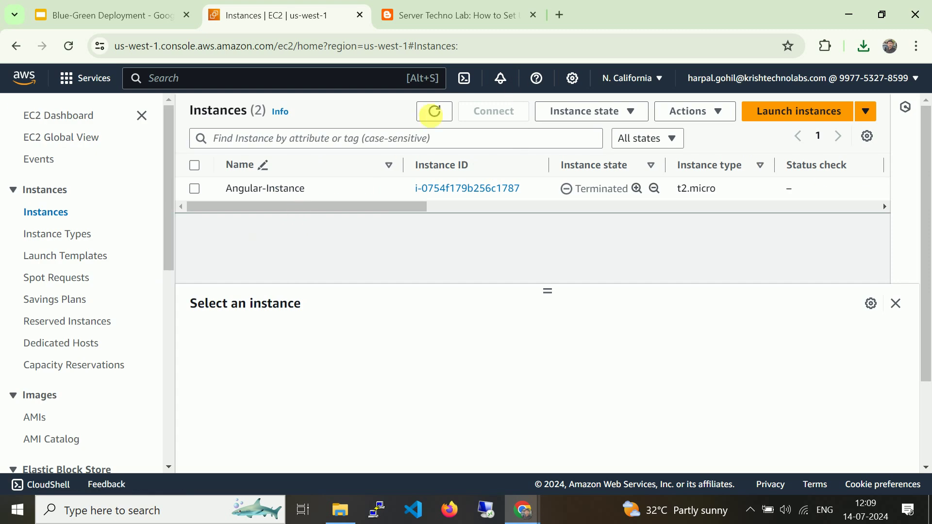
left_click(433, 113)
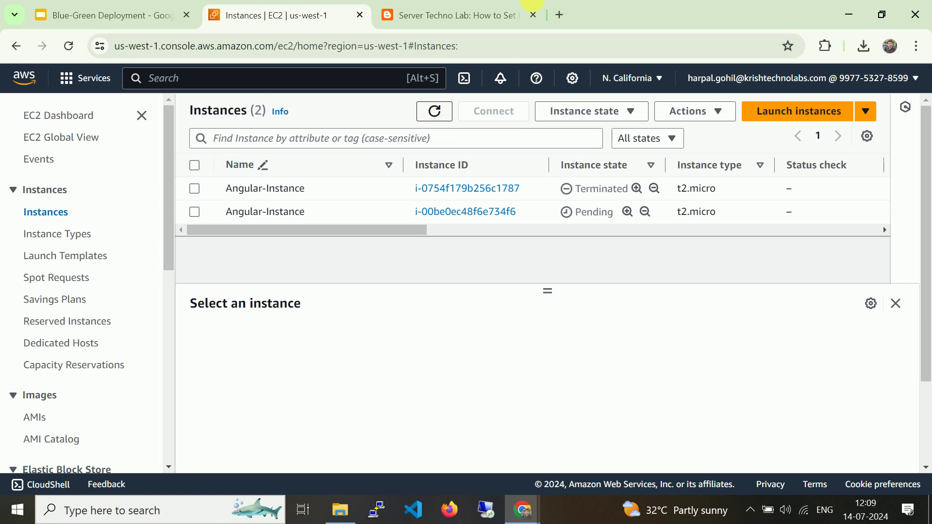
- Look up the Nginx document root change in the Server Techno Lab guide and highlight the my-angular directory name
left_click(407, 15)
scroll(280, 275, "down", 5)
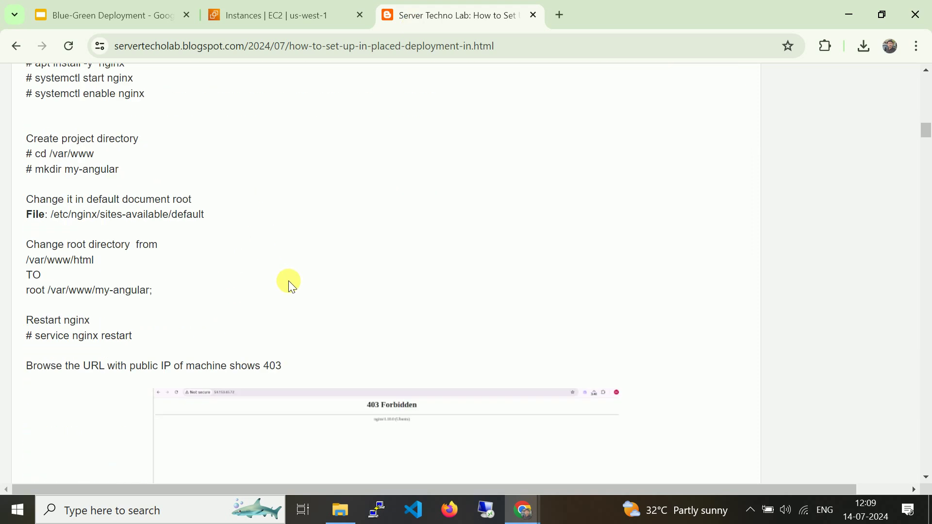
left_click_drag(96, 291, 153, 292)
right_click(141, 293)
left_click(155, 302)
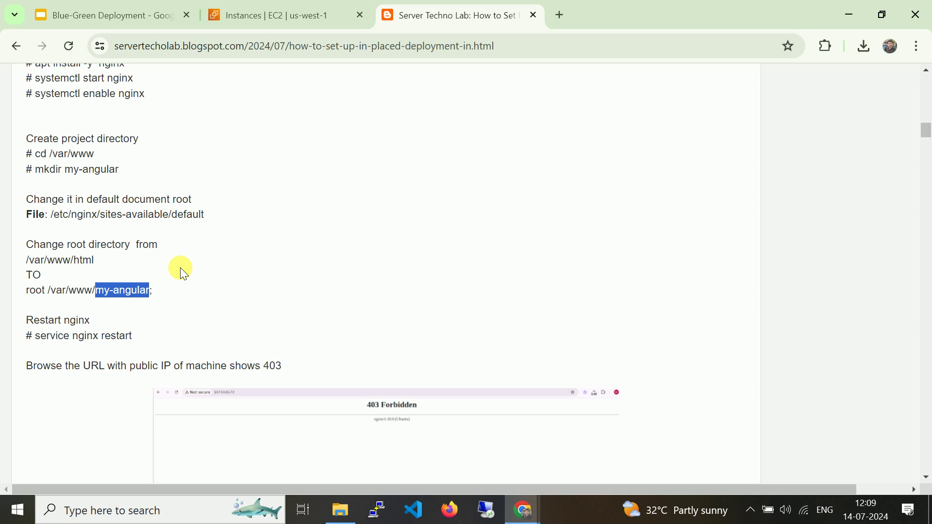
- Select the running Angular-Instance in the EC2 instances list and copy its public IPv4 address
left_click(286, 24)
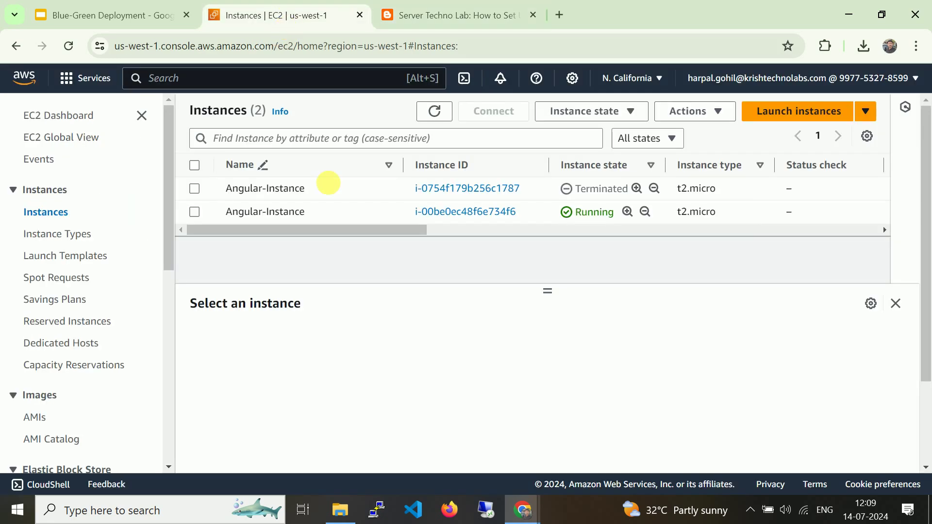
left_click(340, 216)
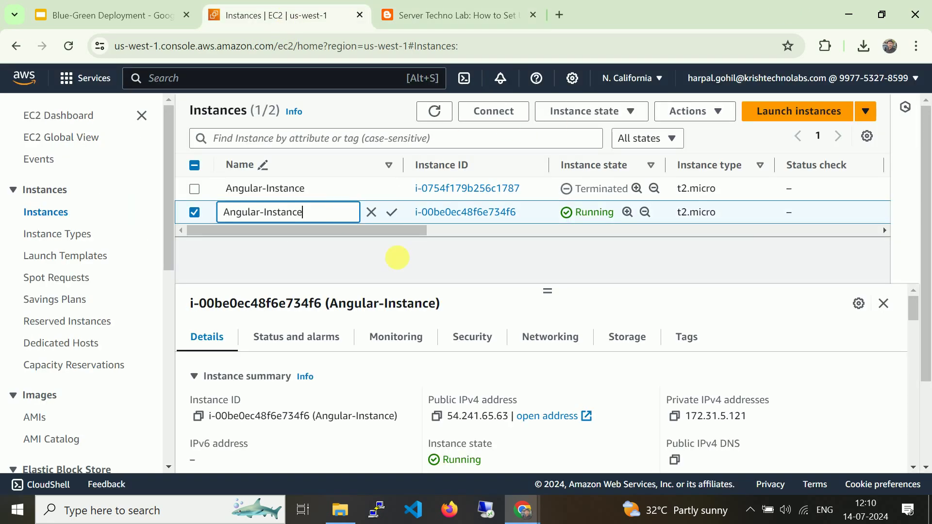
left_click(437, 415)
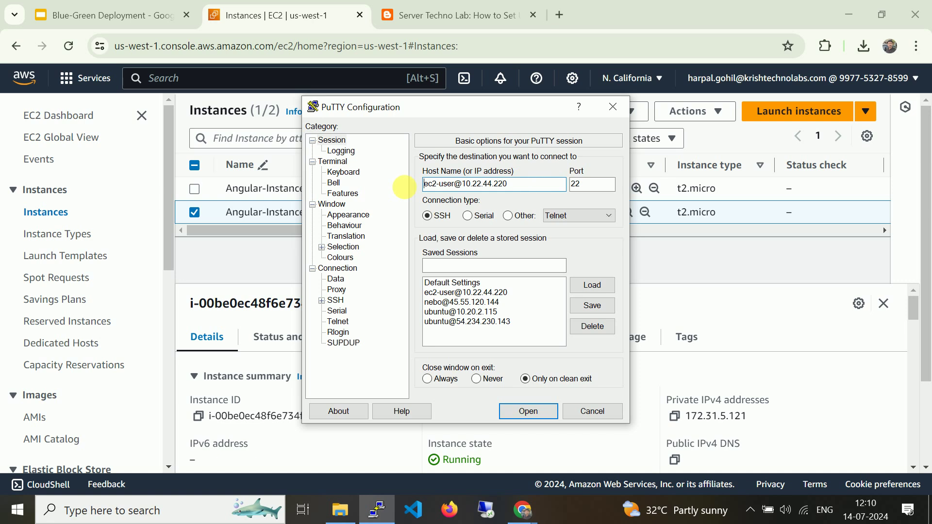
double_click(527, 184)
type("ub")
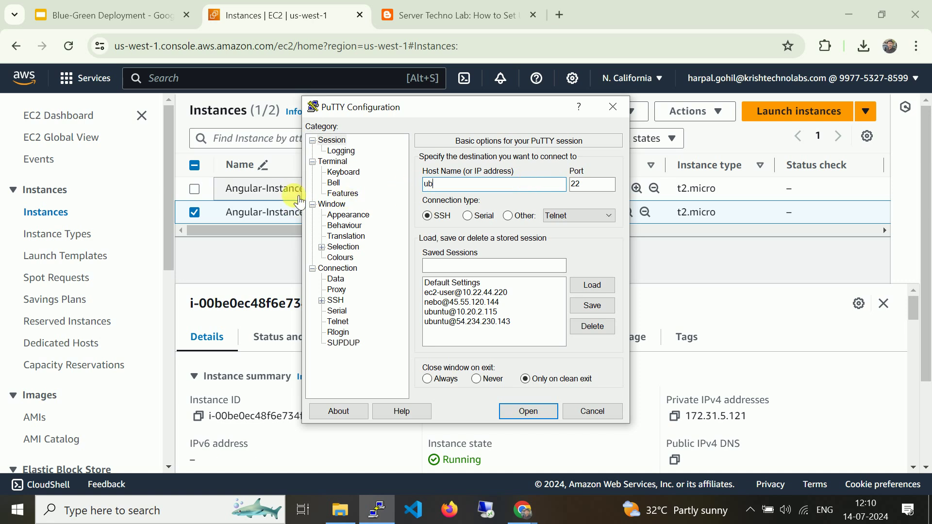
type("untu@")
key("ctrl+v")
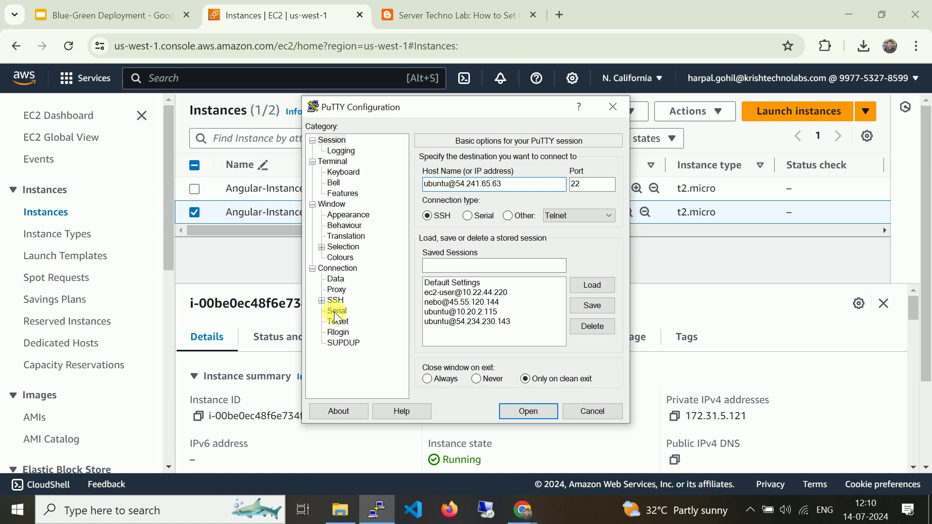
- Try to connect to the instance over SSH after browsing for the private key file angular-instance-key.ppk
left_click(330, 301)
double_click(329, 301)
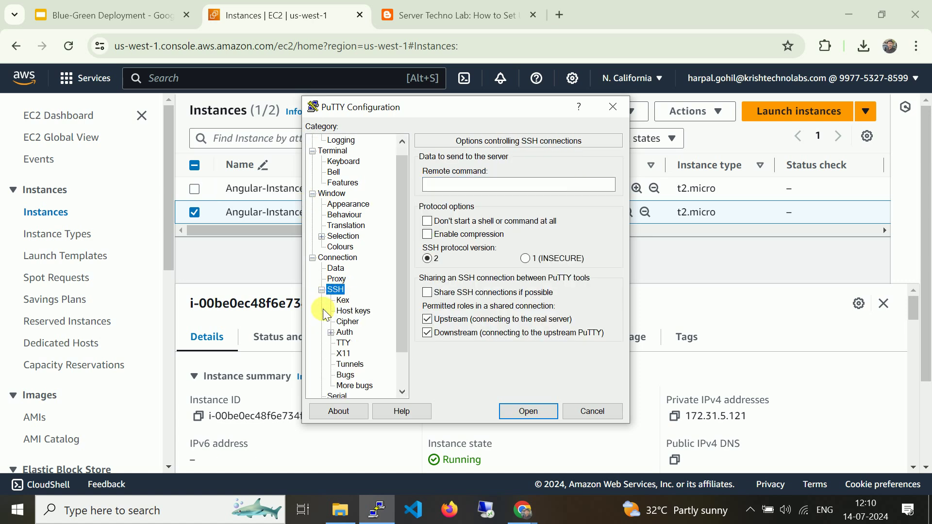
left_click(345, 332)
left_click(593, 322)
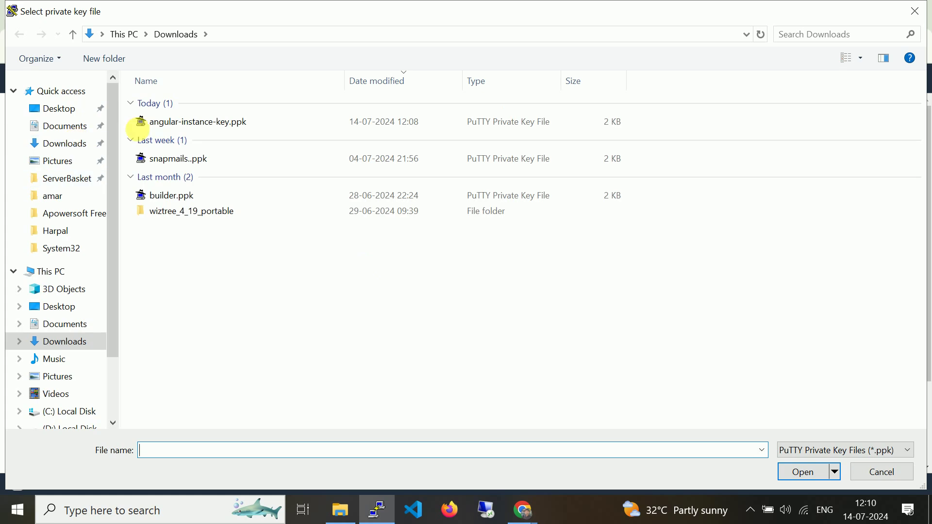
left_click(176, 122)
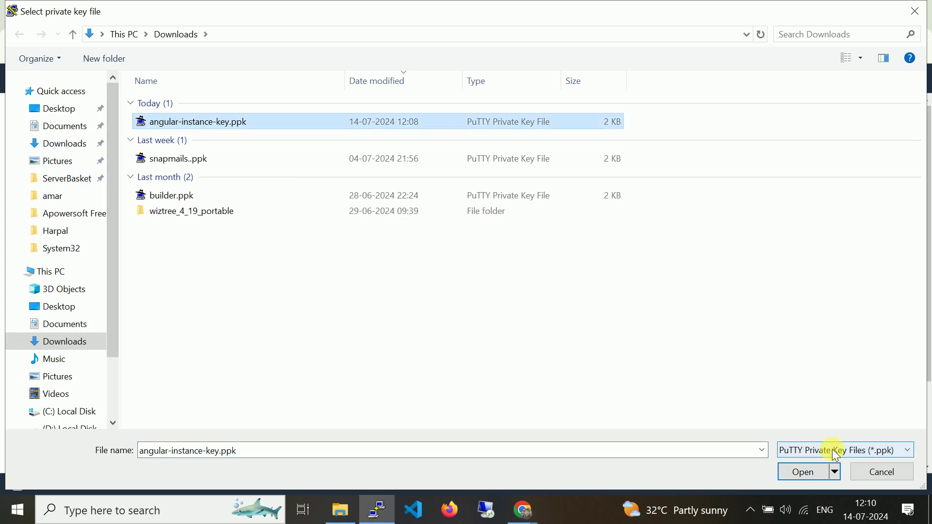
left_click(874, 471)
left_click(507, 411)
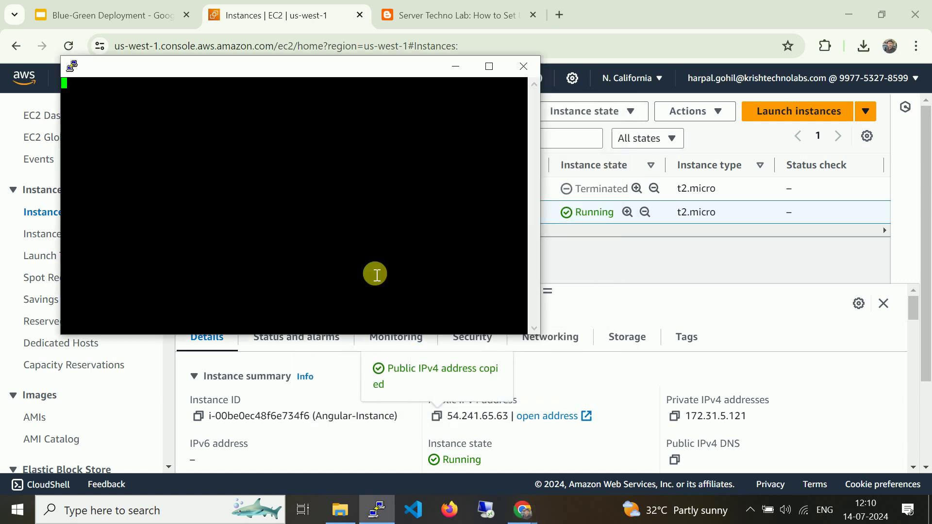
left_click(328, 323)
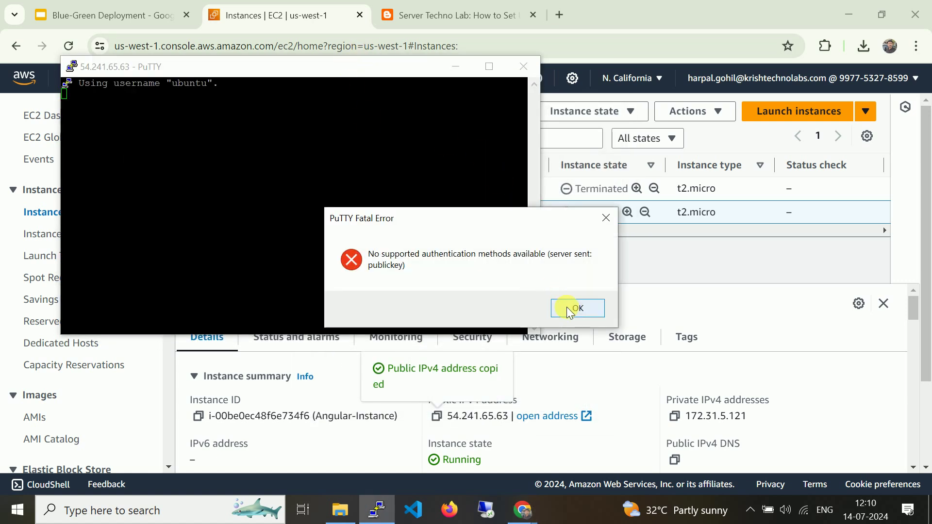
left_click(567, 308)
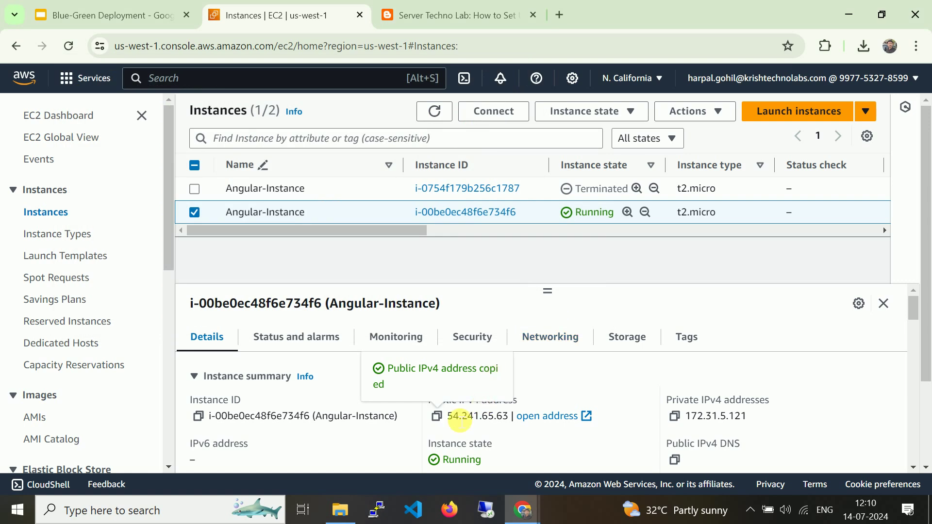
- Check the instance details, open the connection options for Angular-Instance and copy its public IP address
scroll(371, 415, "down", 1)
scroll(369, 415, "down", 2)
scroll(369, 415, "up", 3)
left_click(863, 45)
left_click(410, 260)
left_click(494, 110)
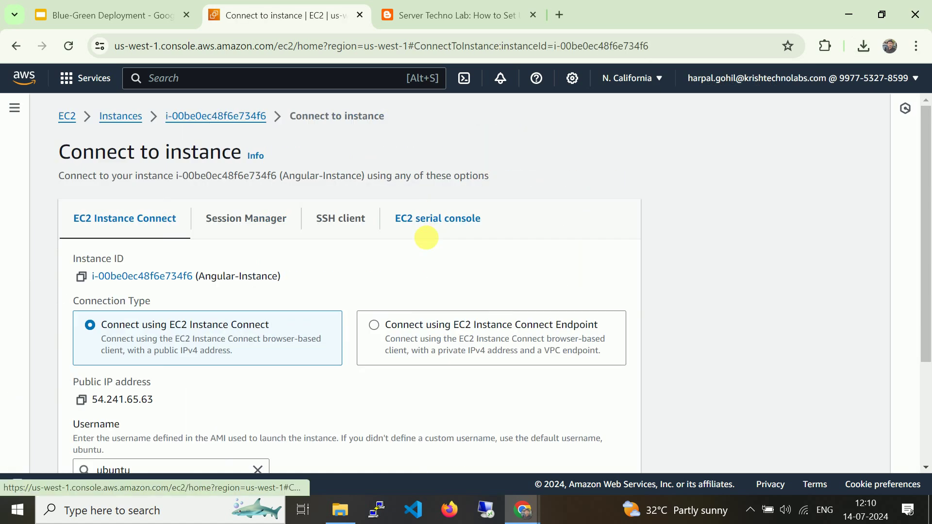
scroll(409, 277, "down", 1)
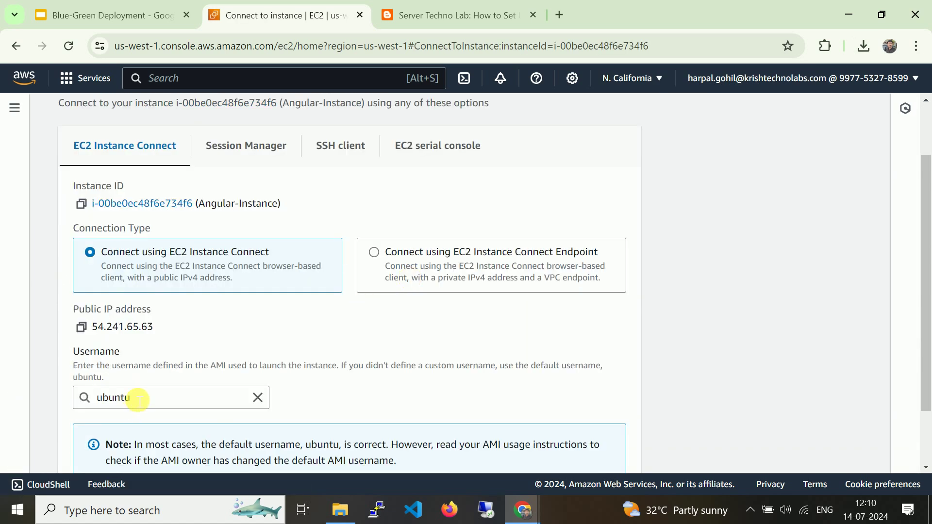
left_click(81, 327)
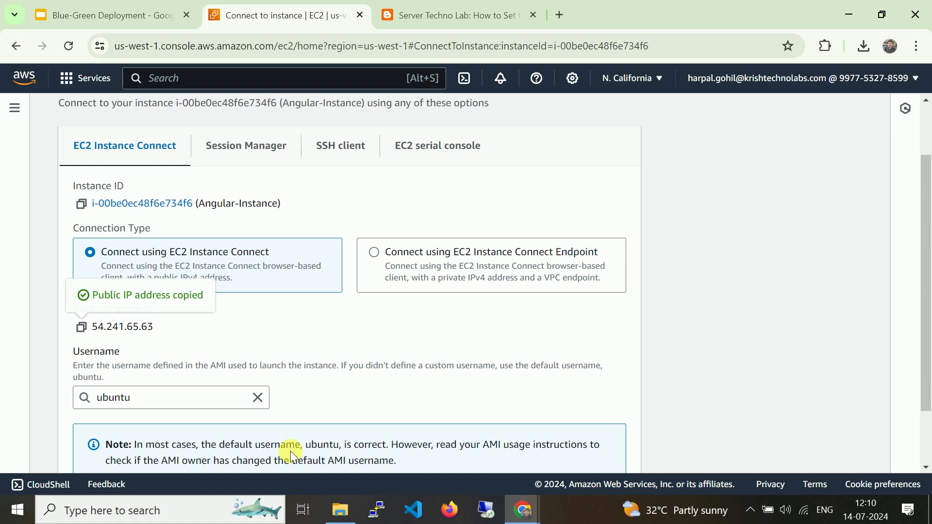
left_click(377, 515)
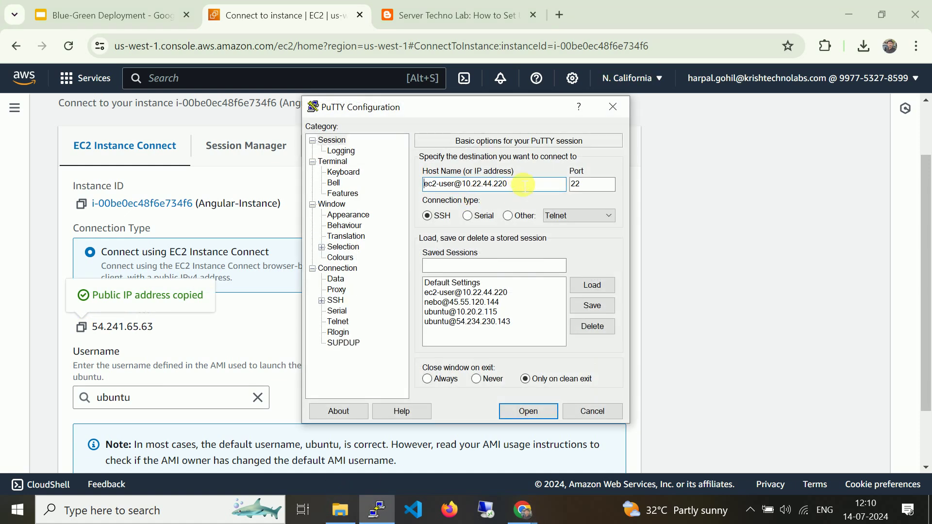
key("ctrl+a")
key("ctrl+v")
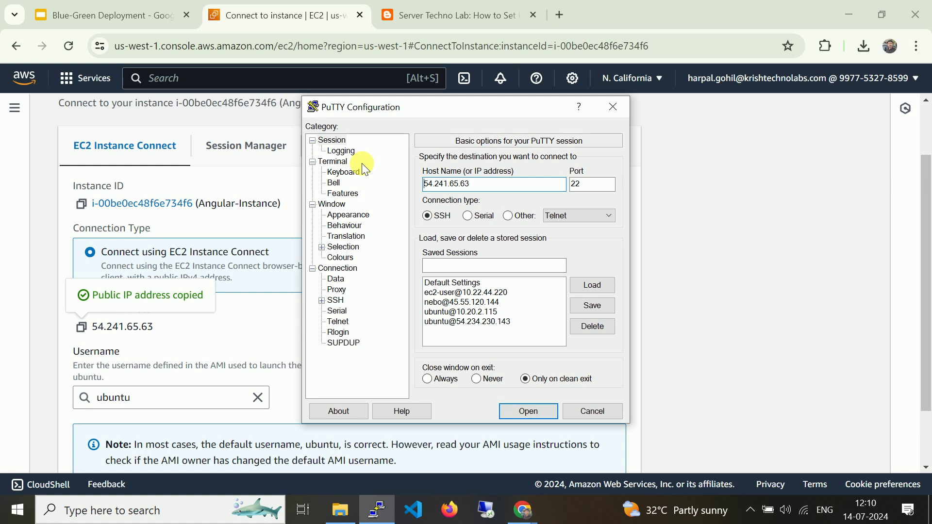
key("Home")
type("ubuntu")
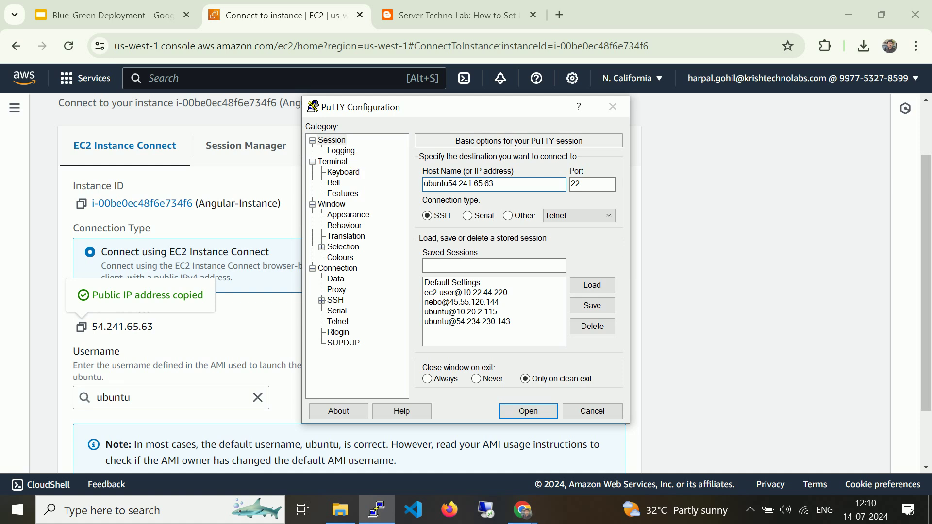
type("@")
- Assign angular-instance-key.ppk from Downloads as the SSH private key, open the session and maximize its terminal window
left_click(336, 300)
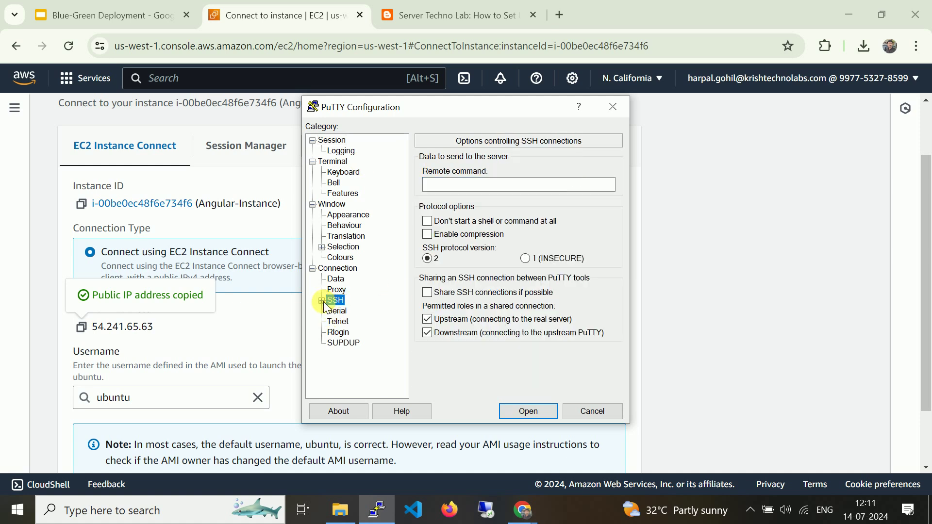
double_click(336, 300)
left_click(344, 332)
left_click(586, 323)
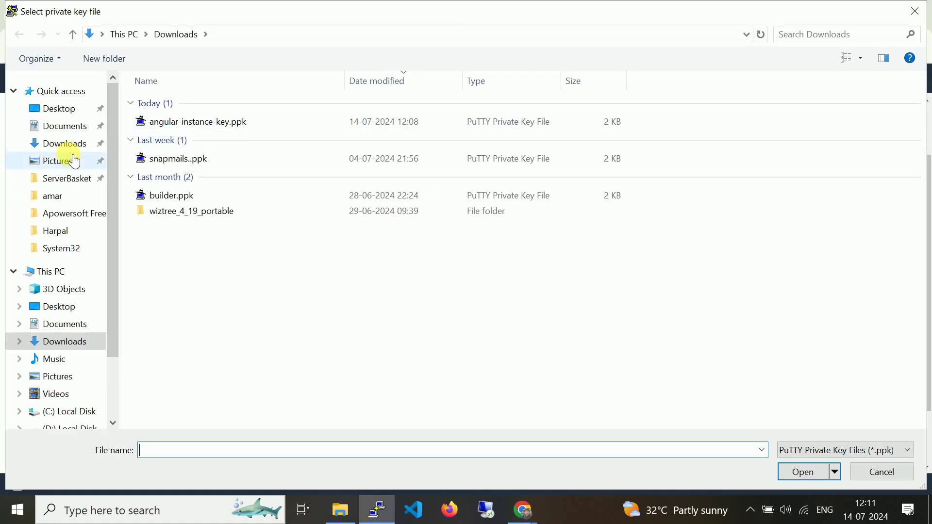
left_click(90, 143)
left_click(201, 122)
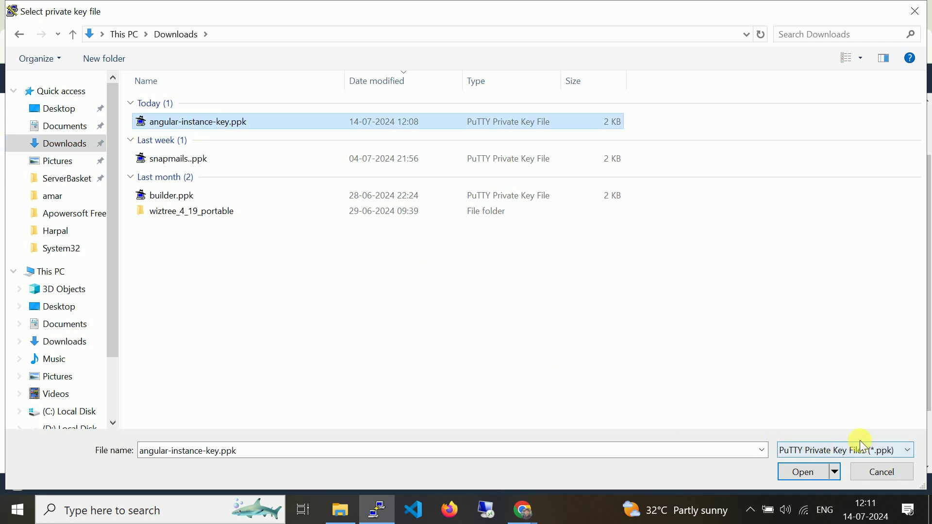
left_click(796, 472)
left_click(542, 410)
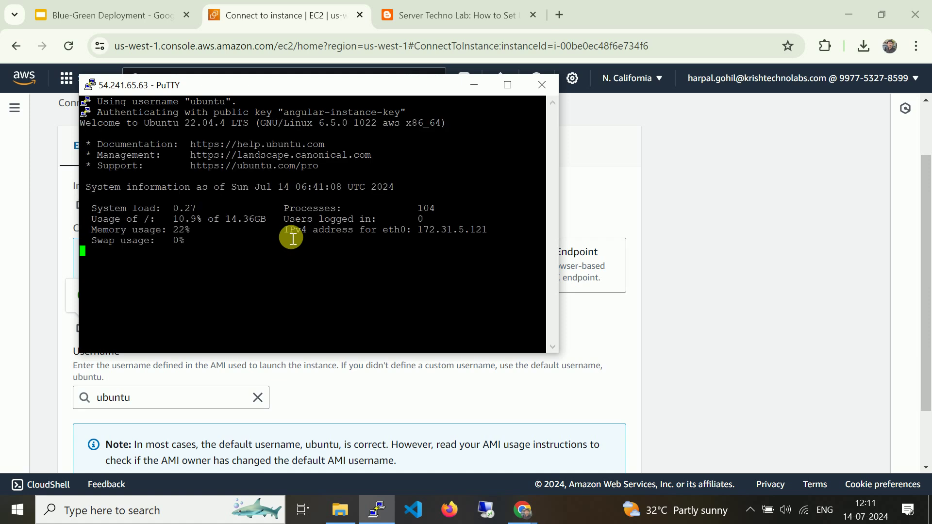
double_click(335, 91)
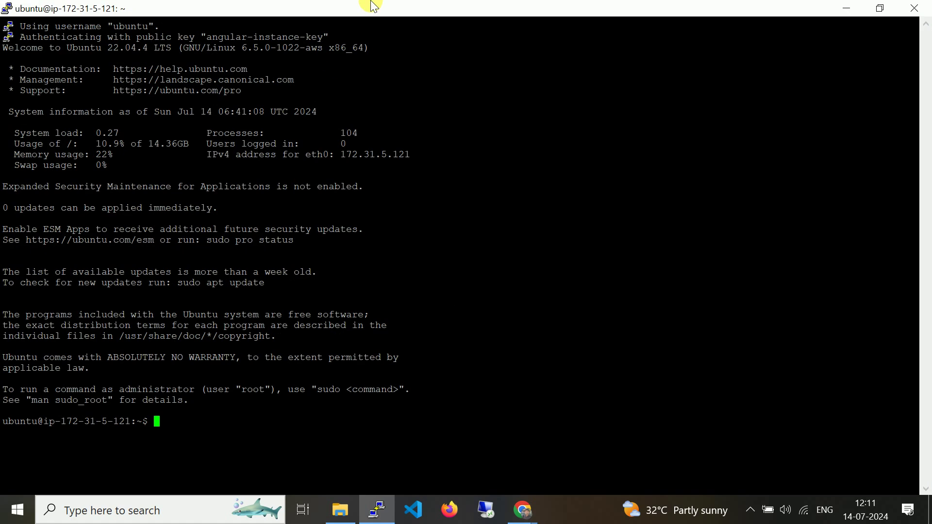
- Set the PuTTY terminal's font size to 16, apply the settings and clear the screen
right_click(371, 4)
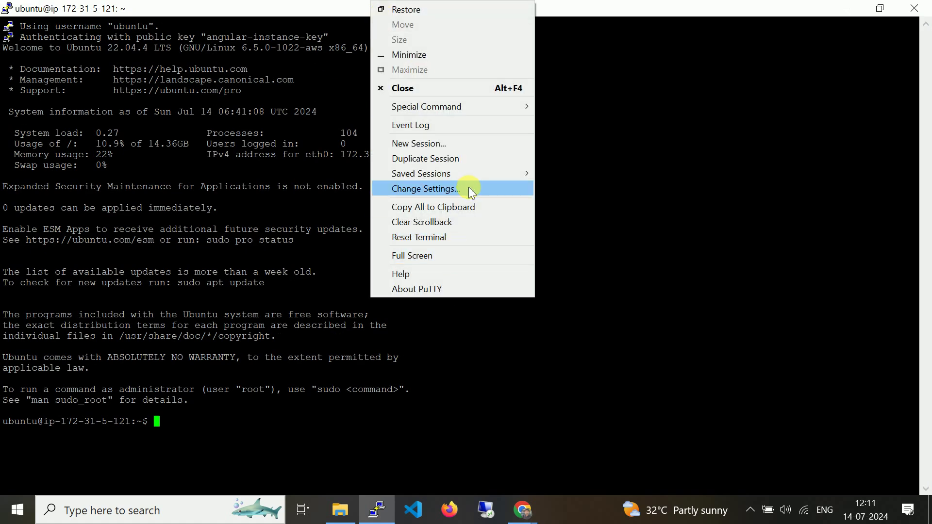
left_click(467, 188)
left_click(363, 217)
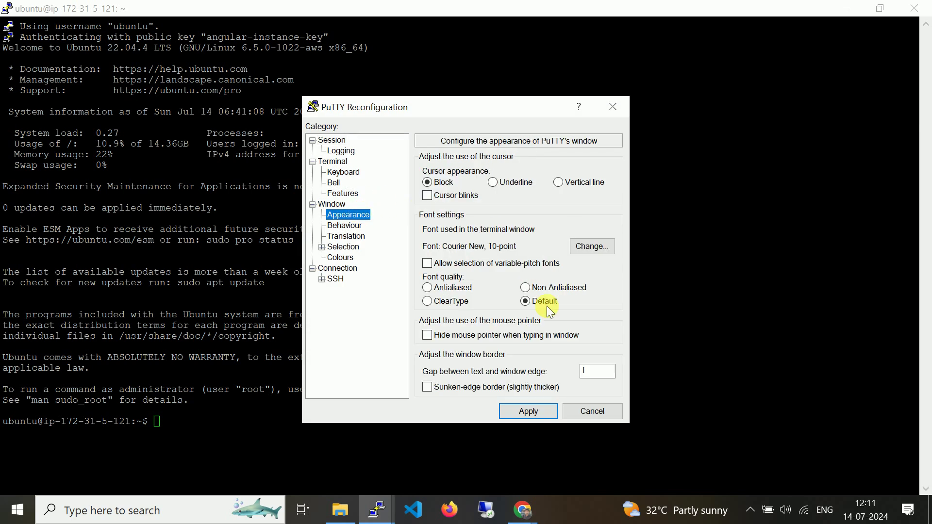
left_click(586, 246)
left_click(569, 229)
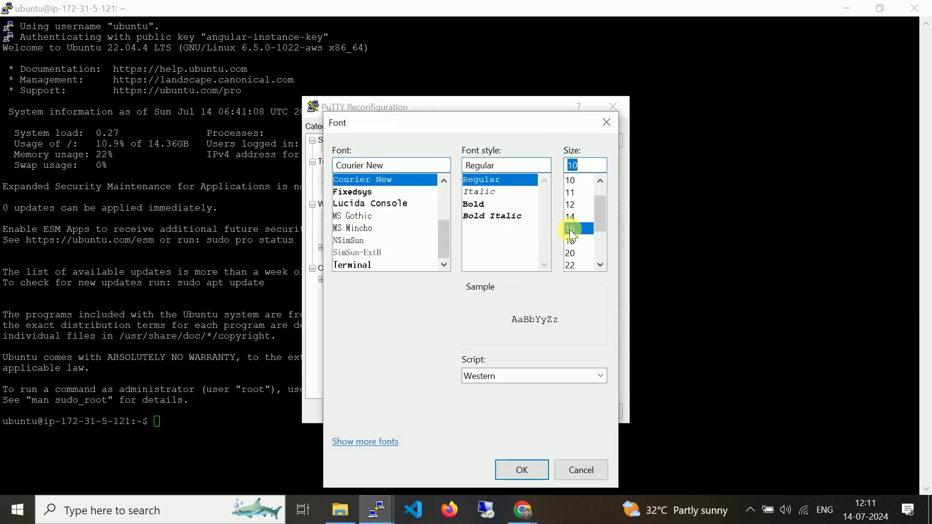
left_click(518, 467)
left_click(531, 410)
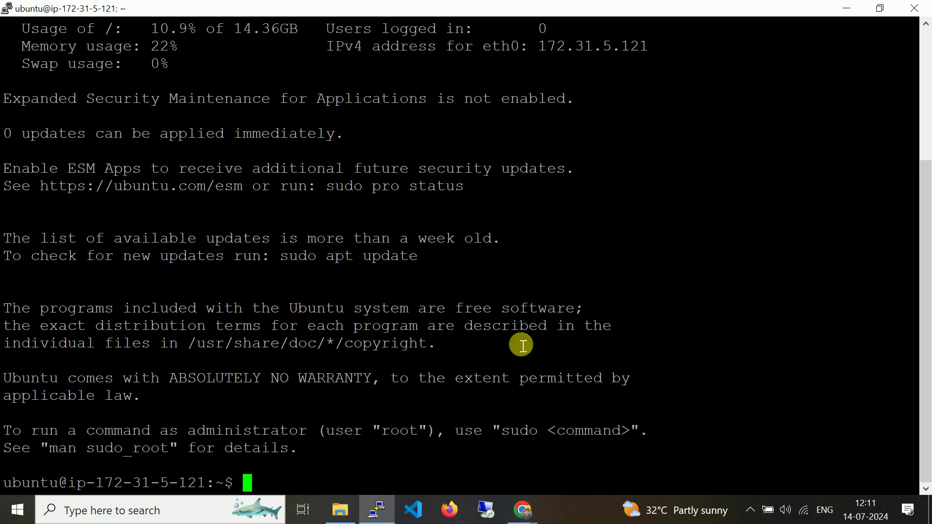
key("ctrl+l")
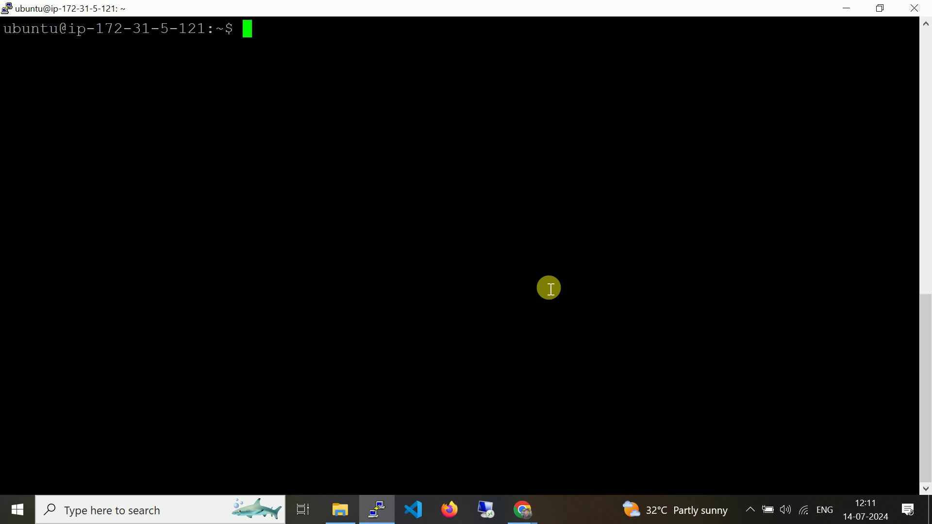
- Switch to the root user with sudo su and refresh the package lists with apt update
type("sudo ")
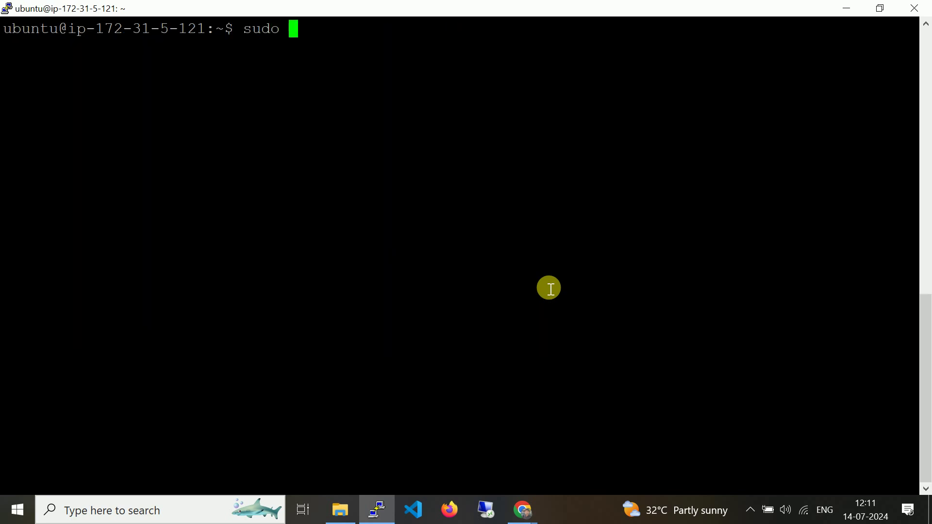
type("su")
key("Return")
type("apt update")
key("Return")
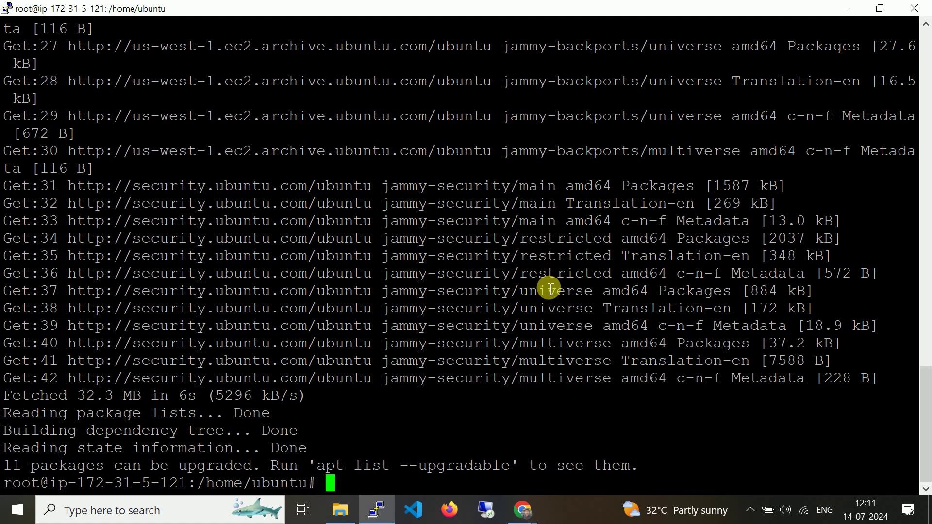
- Install Nginx with apt install -y nginx, clearing the terminal before and after
key("ctrl+l")
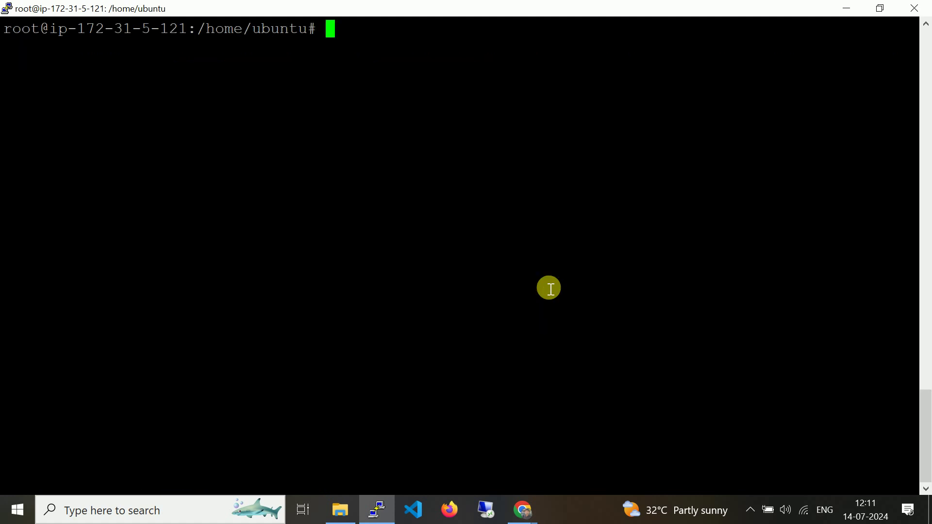
type("apt install -y nginx")
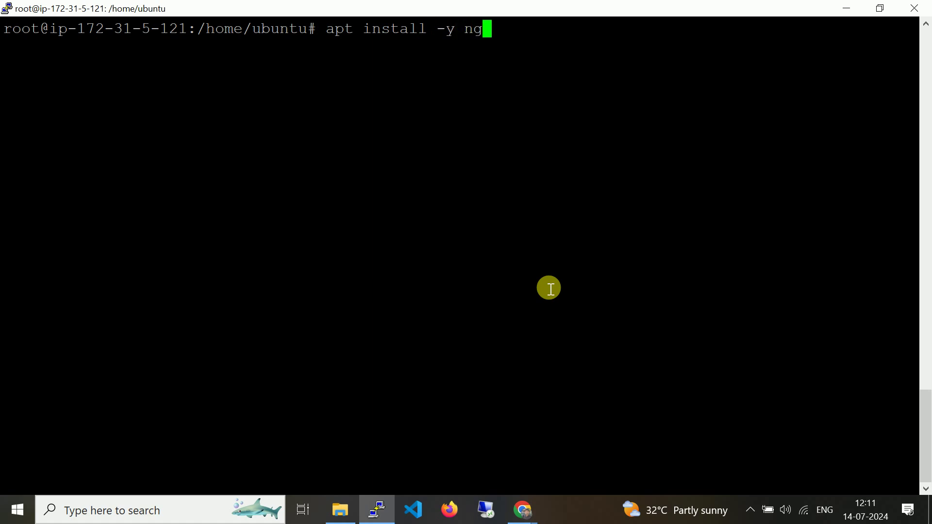
key("Return")
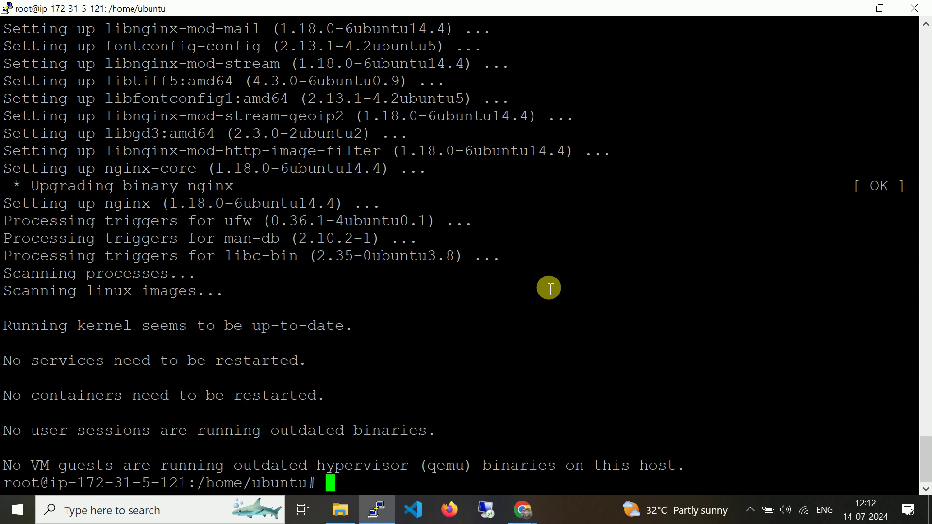
key("ctrl+l")
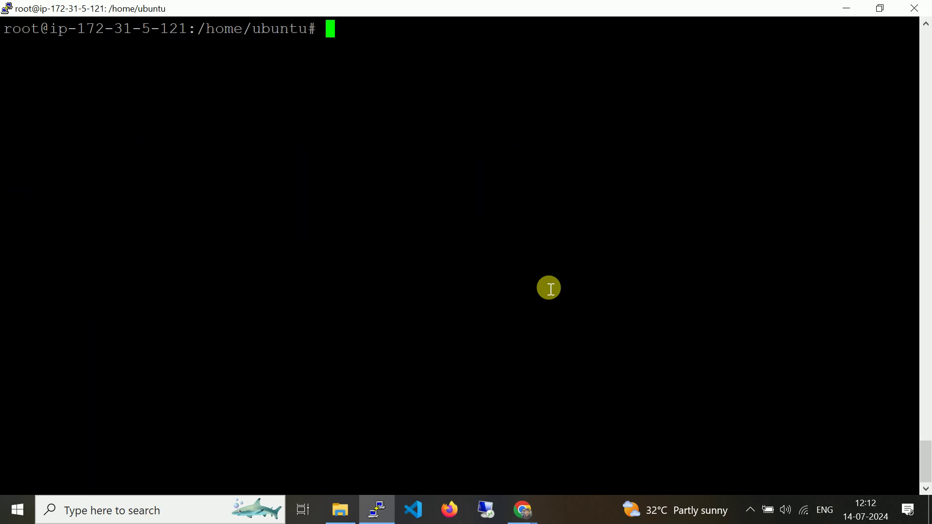
- Start the Nginx service with systemctl start nginx
type("systemctl ")
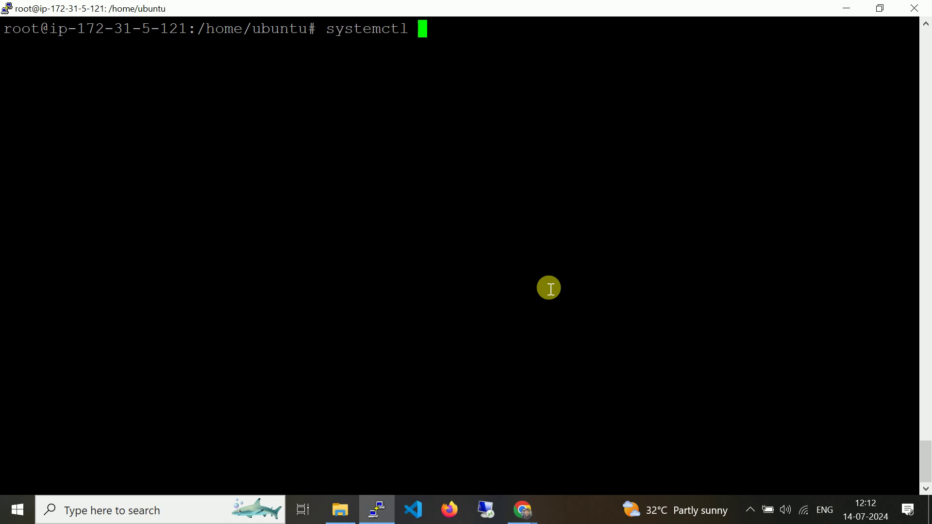
type("start nginx")
key("Return")
- Reuse the previous systemctl command with enable in place of start to enable Nginx at boot
key("Up")
key("Left")
key("Left")
key("Left")
key("Left")
key("Left")
key("Left")
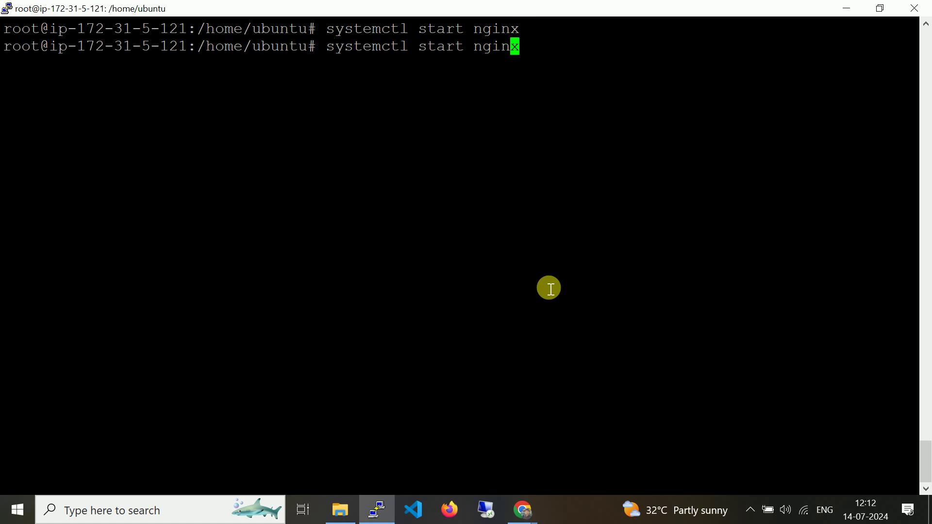
key("BackSpace")
key("BackSpace")
key("BackSpace")
key("BackSpace")
key("BackSpace")
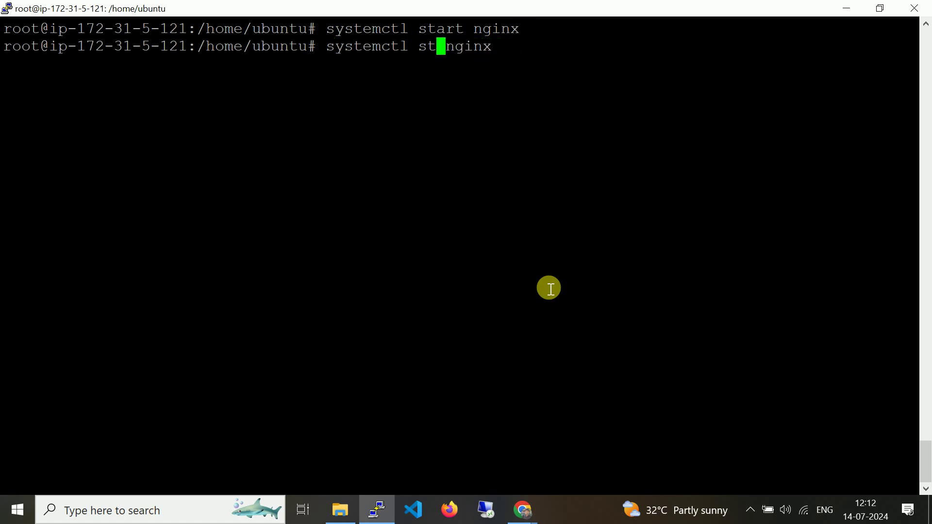
type("enable")
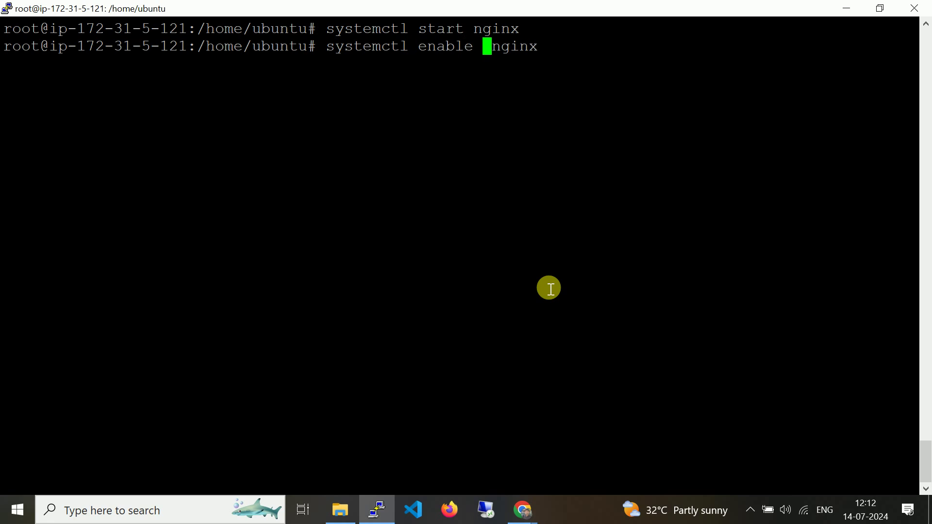
key("Return")
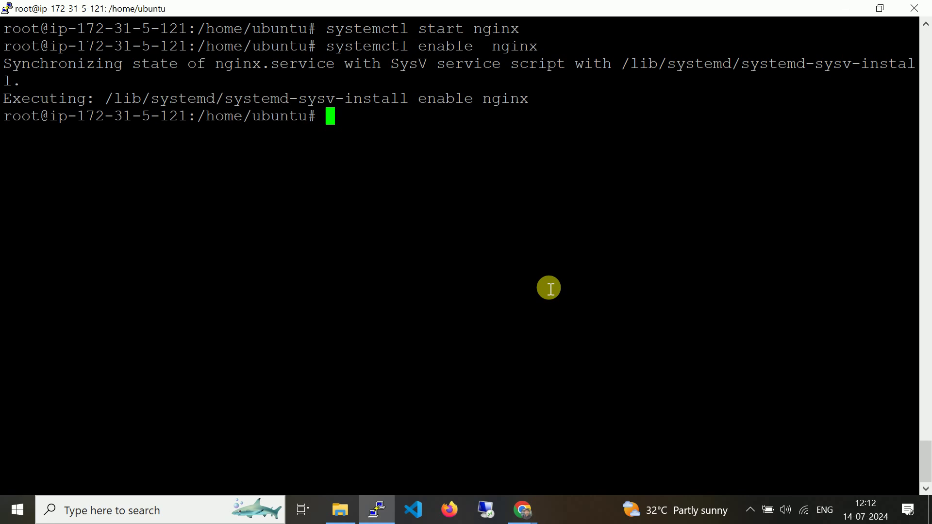
type("cd /var")
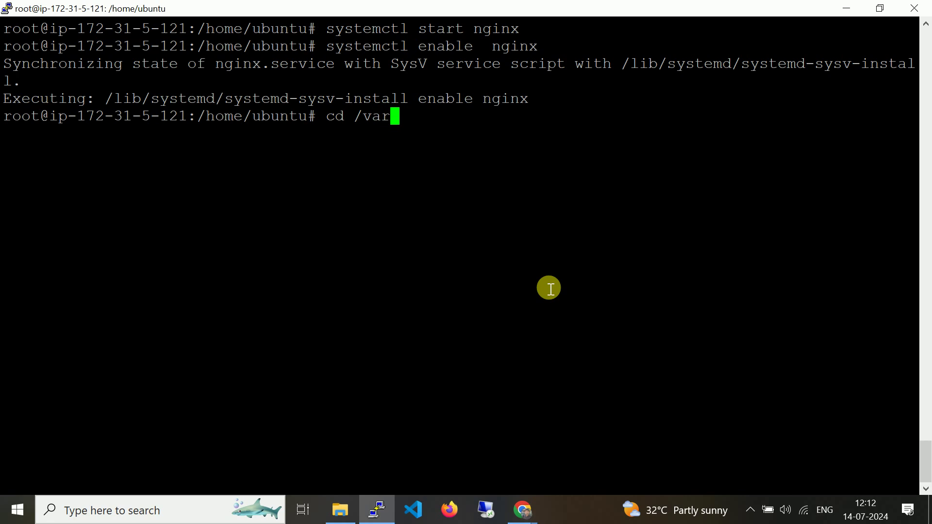
type("/www/html/")
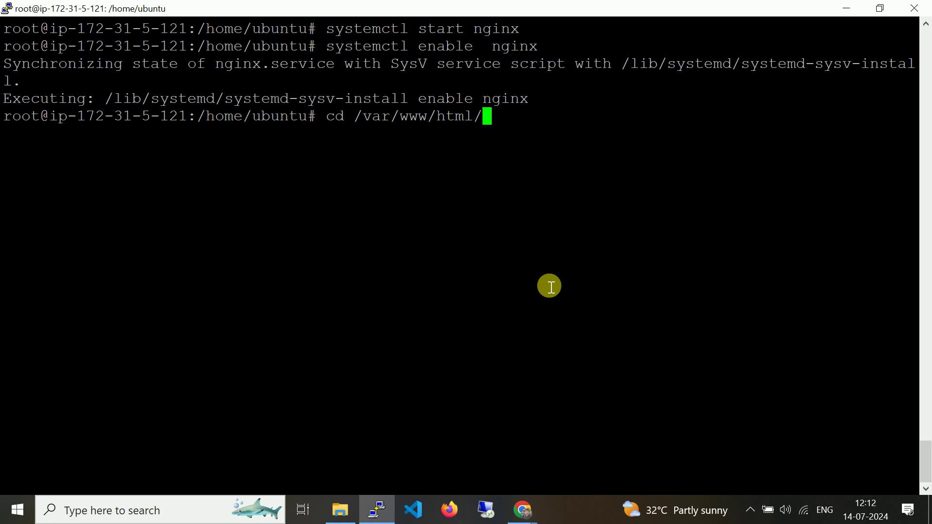
key("Return")
type("ls")
key("Return")
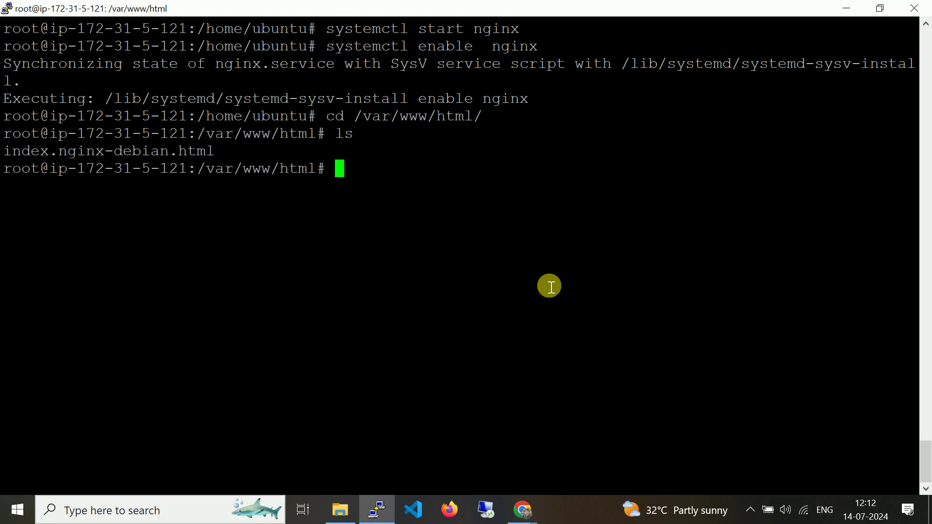
type("cd .")
key("BackSpace")
type("..")
key("Return")
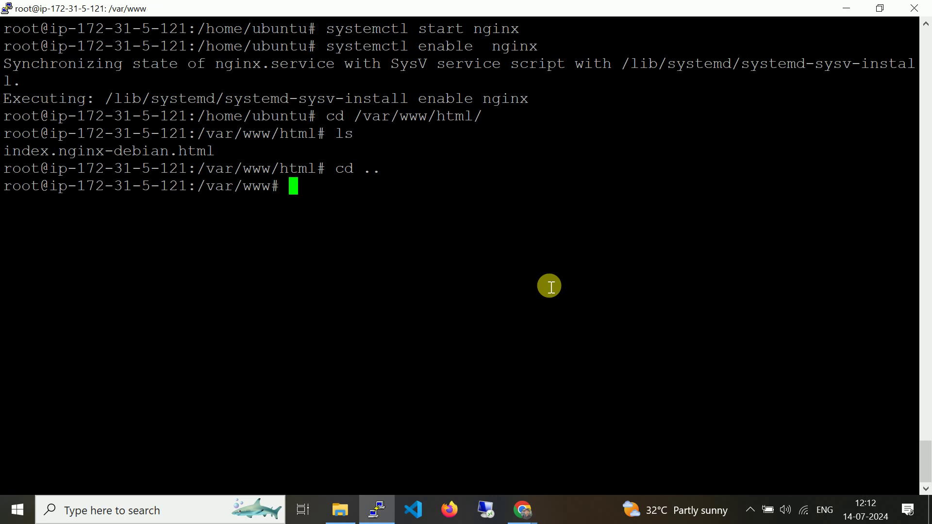
- Copy the folder name my-angular from the Server Techno Lab guide in Chrome and create that directory under /var/www in PuTTY
key("alt+Tab")
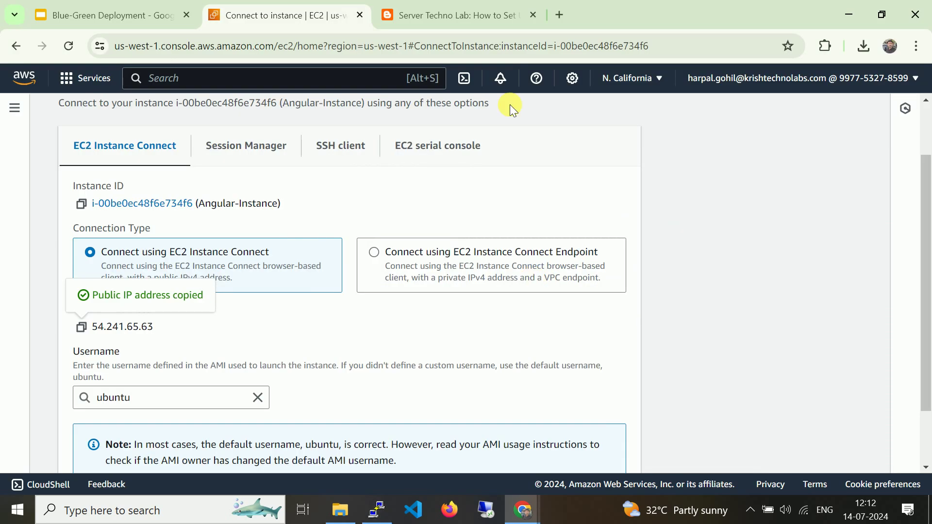
left_click(451, 15)
right_click(123, 295)
left_click(134, 308)
key("alt+Tab")
type("mkdir")
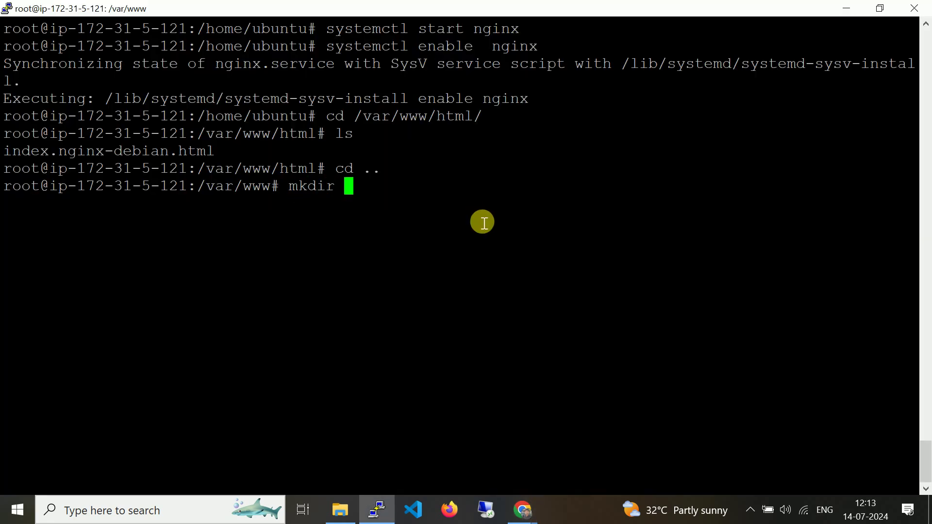
right_click(484, 213)
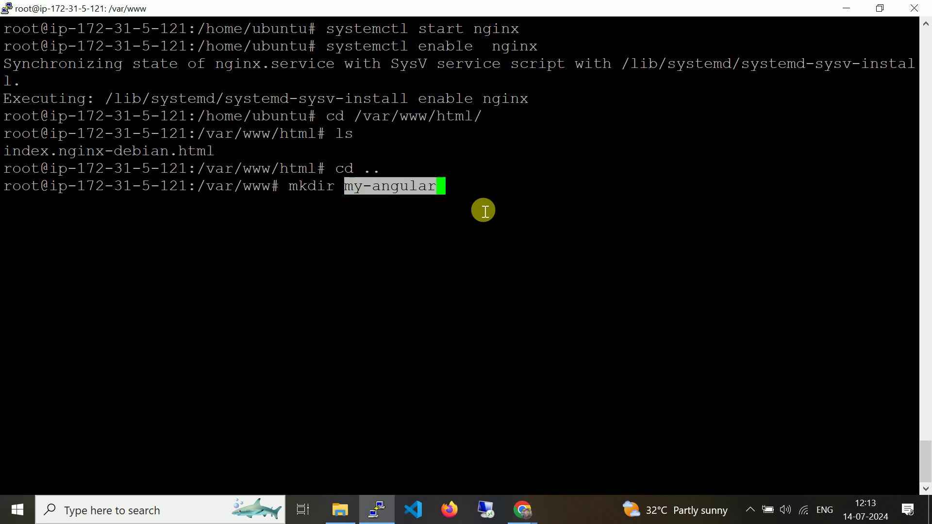
key("Return")
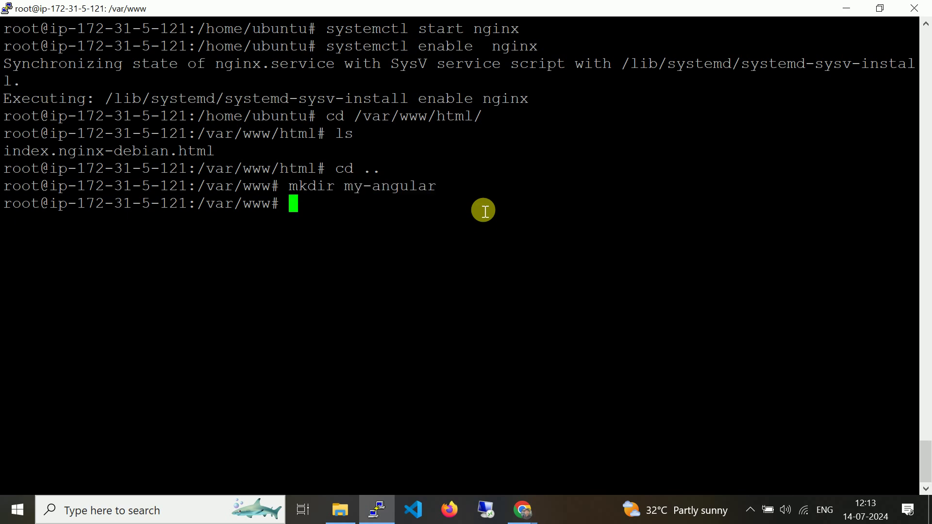
- Change to /etc/nginx, view nginx.conf in vi and quit without editing
type("cd /etc/nginx/")
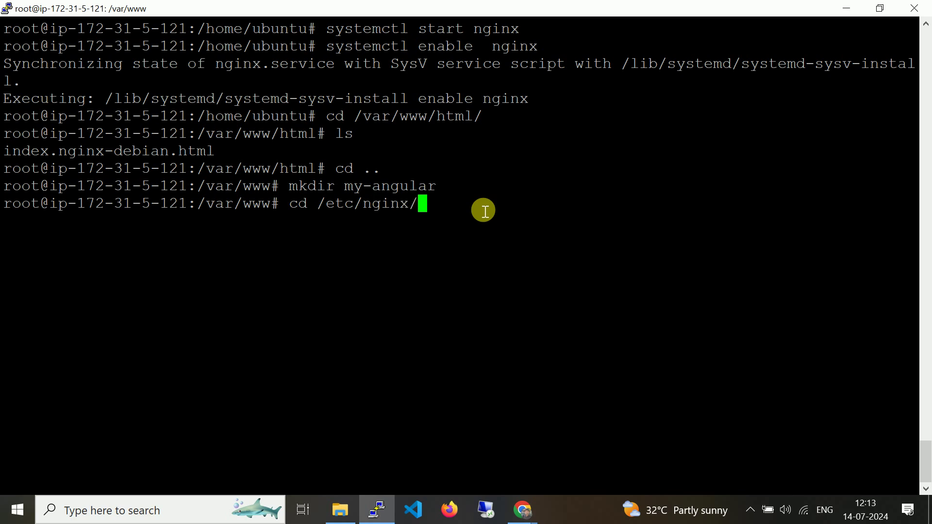
key("Return")
type("vi ng")
key("Tab")
key("Return")
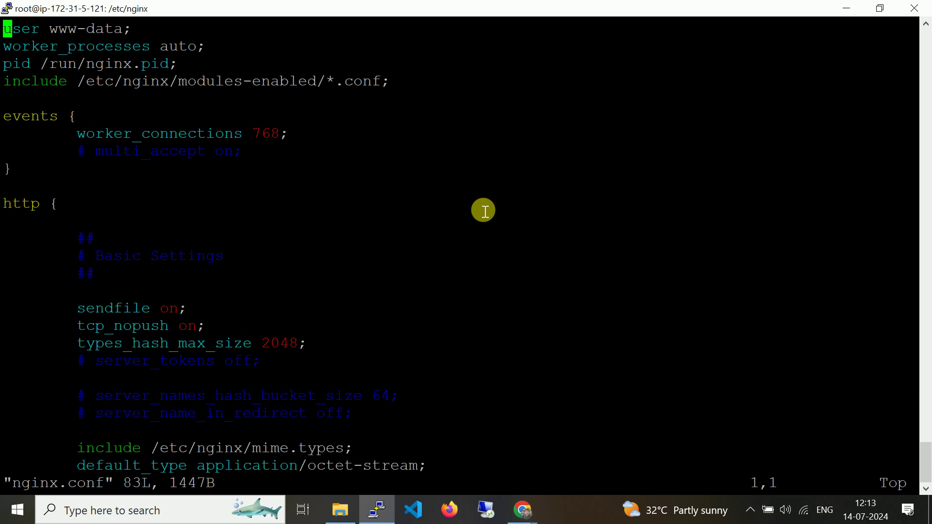
type(":q")
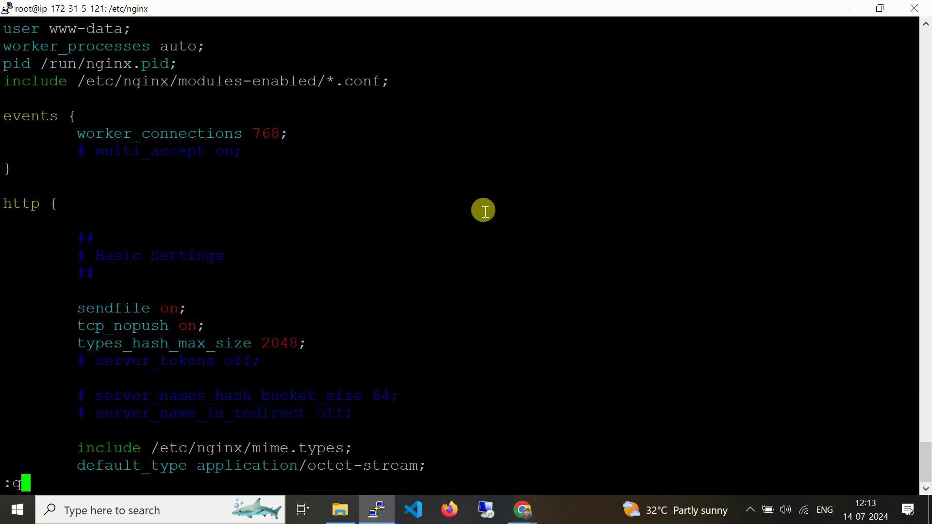
key("Return")
- Change to the sites-available directory and list its files
type("cd ")
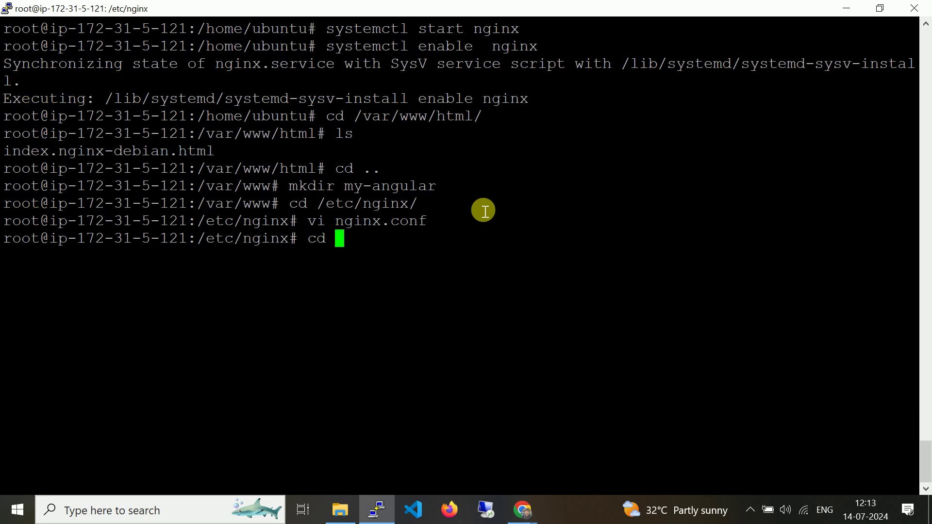
type("sites-a")
key("Tab")
type("a")
key("Tab")
key("Return")
type("s")
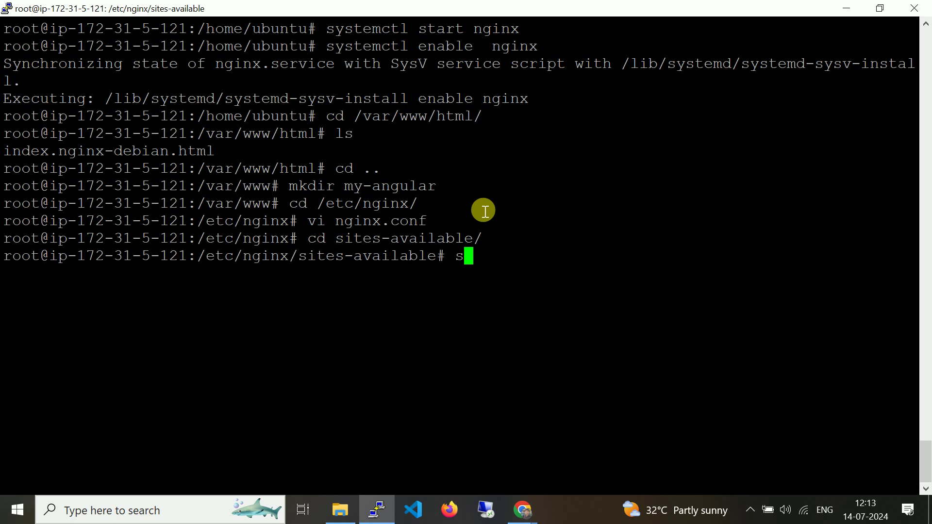
key("Return")
type("vi")
key("BackSpace")
key("BackSpace")
type("ls")
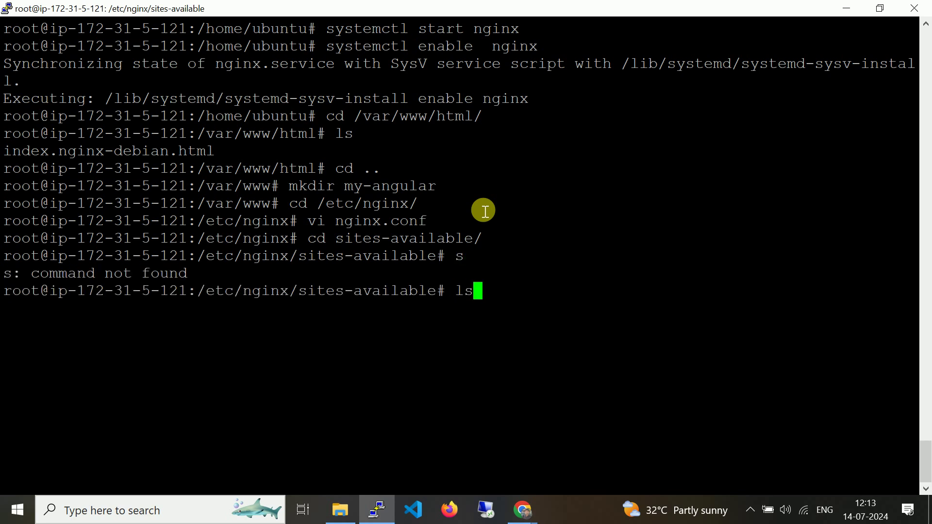
key("Return")
- Open the default site file in vi, set the root directive to /var/www/my-angular, and save and quit
type("vi d")
key("Tab")
key("Return")
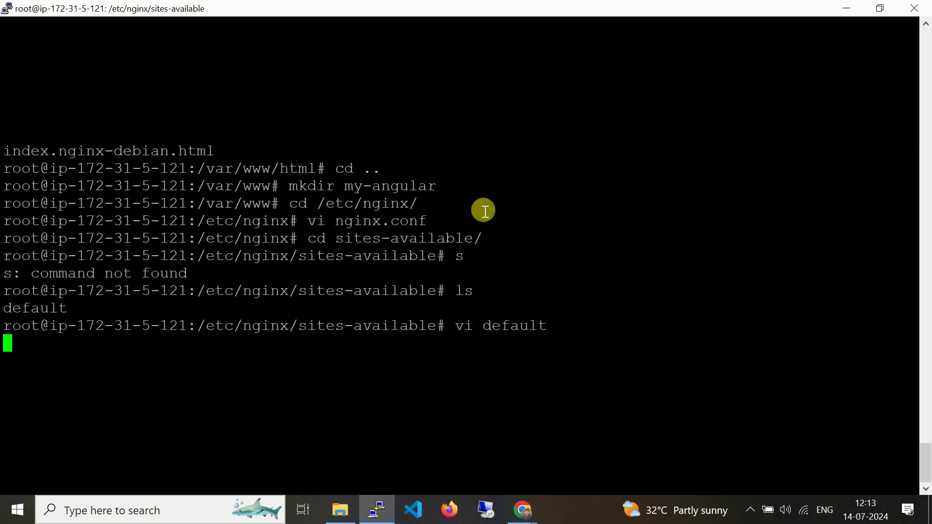
key("Down")
key("Down")
key("Down")
key("Down")
key("Down")
key("Down")
key("Down")
key("Down")
key("Down")
key("Down")
key("Down")
key("Down")
key("Down")
key("Down")
key("Down")
key("Down")
key("Down")
key("Down")
key("Down")
key("Down")
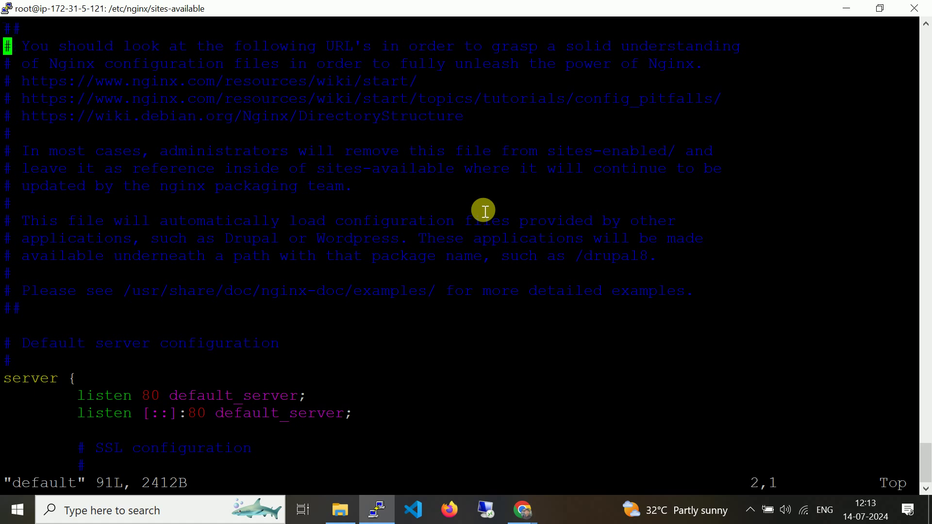
key("Down")
key("Down")
key("Down")
key("Down")
key("Down")
key("Down")
key("Down")
key("Down")
key("Down")
key("Down")
key("Down")
key("Down")
key("Down")
key("Down")
key("Down")
key("Down")
key("Down")
key("Down")
key("Down")
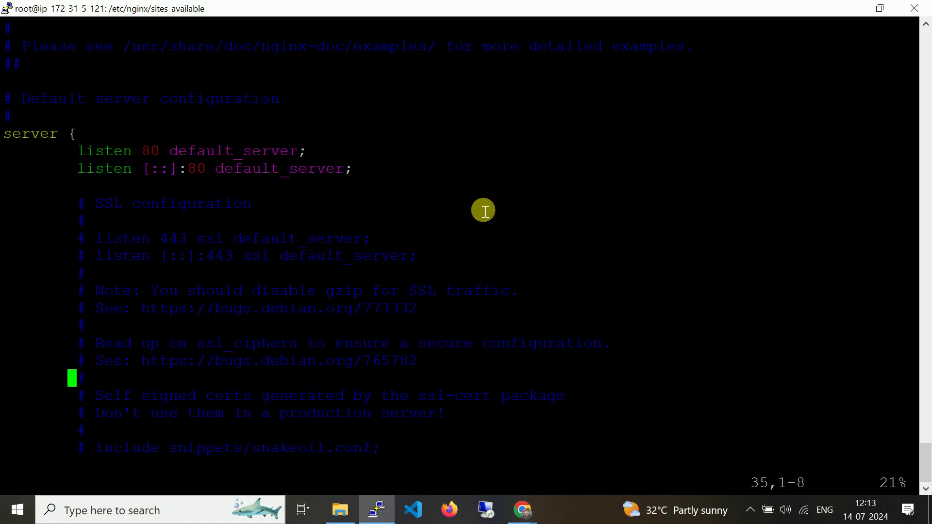
key("Up")
key("Up")
key("Up")
key("Up")
key("Up")
key("Up")
key("Up")
key("Up")
key("Up")
key("Up")
key("Up")
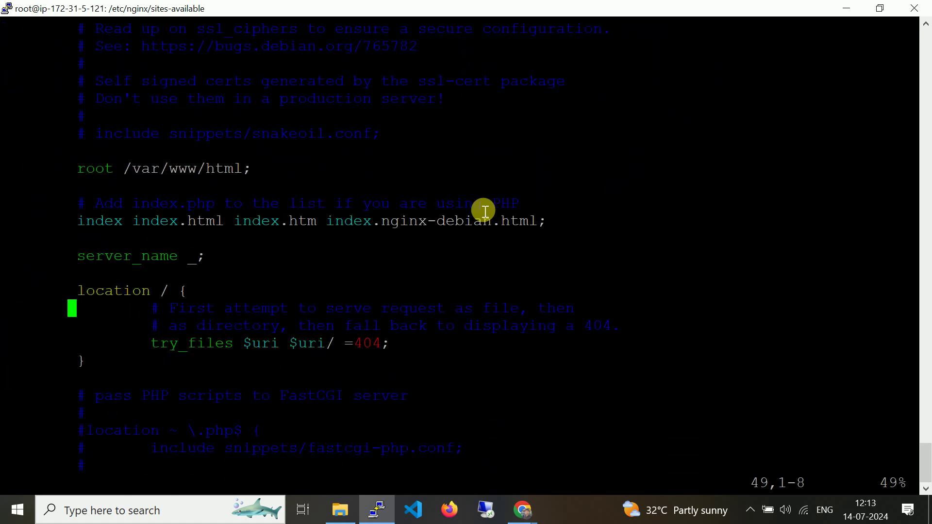
key("Up")
key("Right")
key("Right")
key("Right")
key("Right")
key("Right")
key("Right")
key("Right")
key("Right")
key("Right")
key("Right")
key("Right")
key("Right")
key("Right")
key("Right")
key("Right")
key("Right")
key("Right")
key("Right")
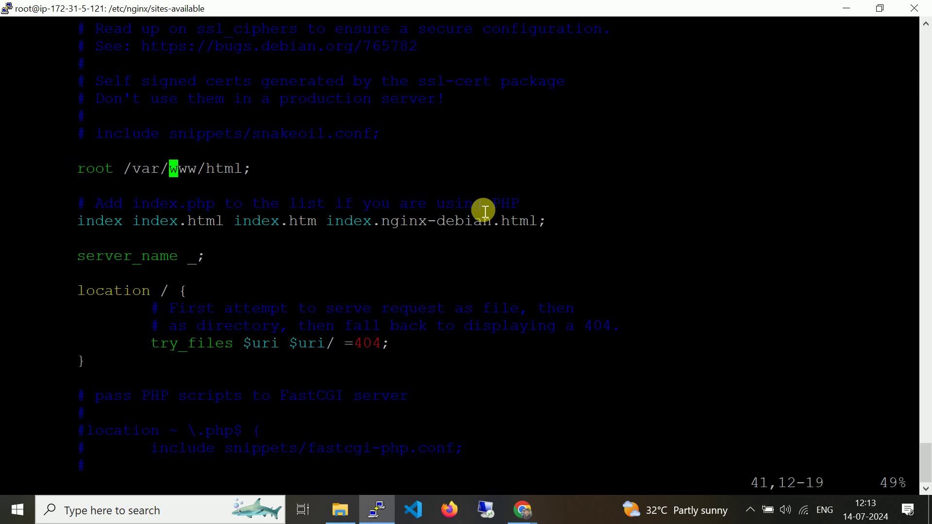
key("Right")
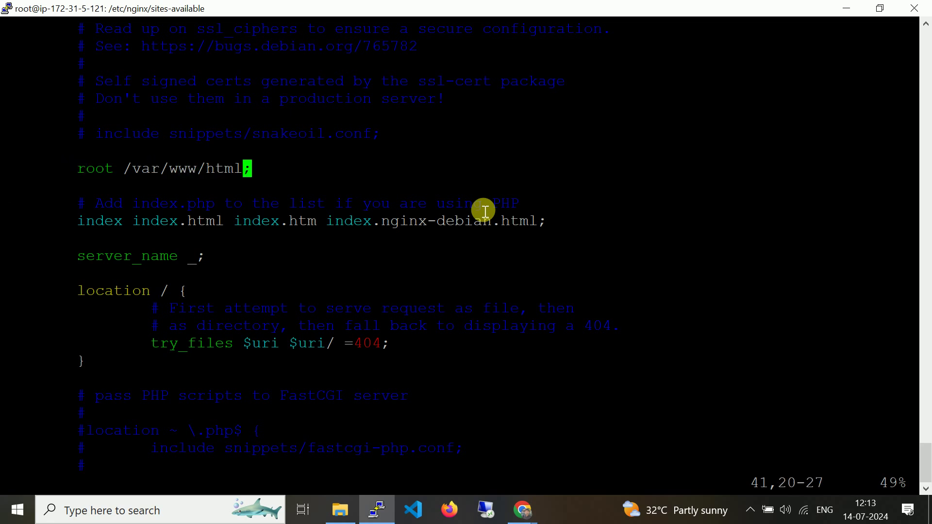
key("i")
key("BackSpace")
key("BackSpace")
key("BackSpace")
key("BackSpace")
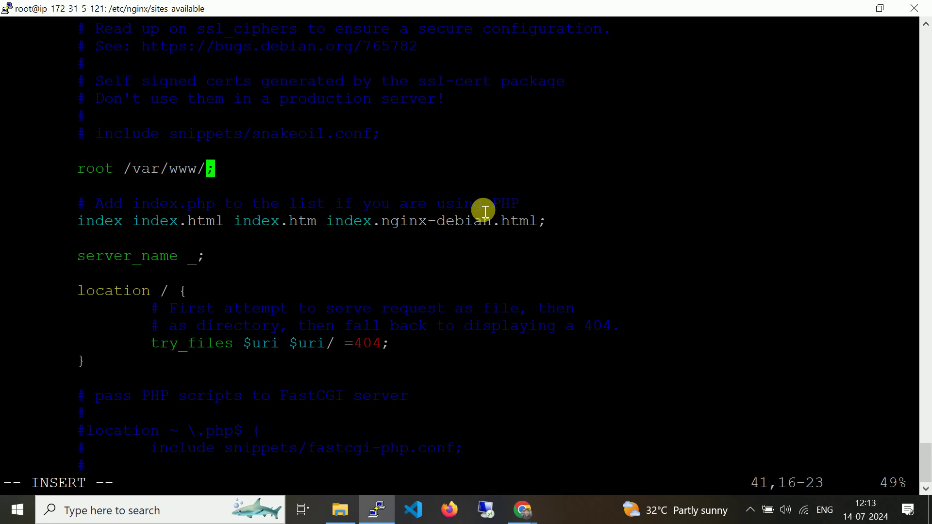
type("my-angular")
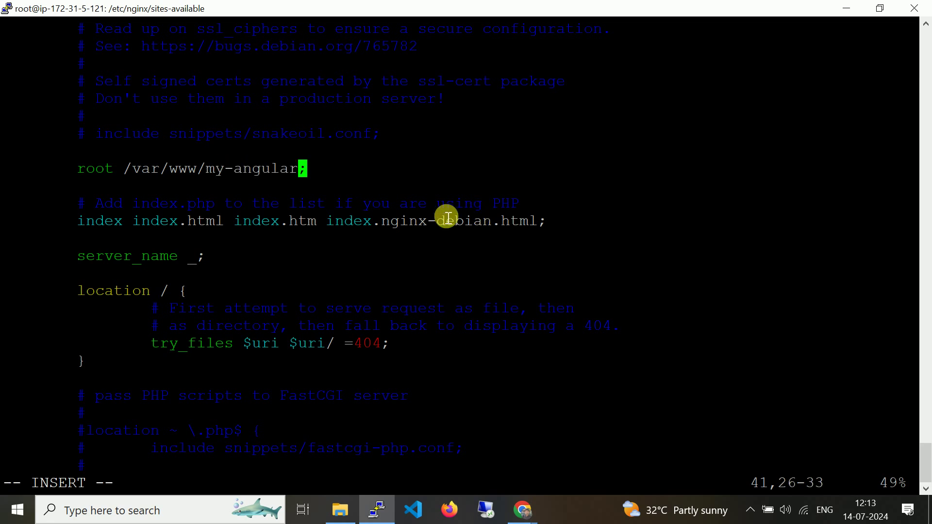
key("Escape")
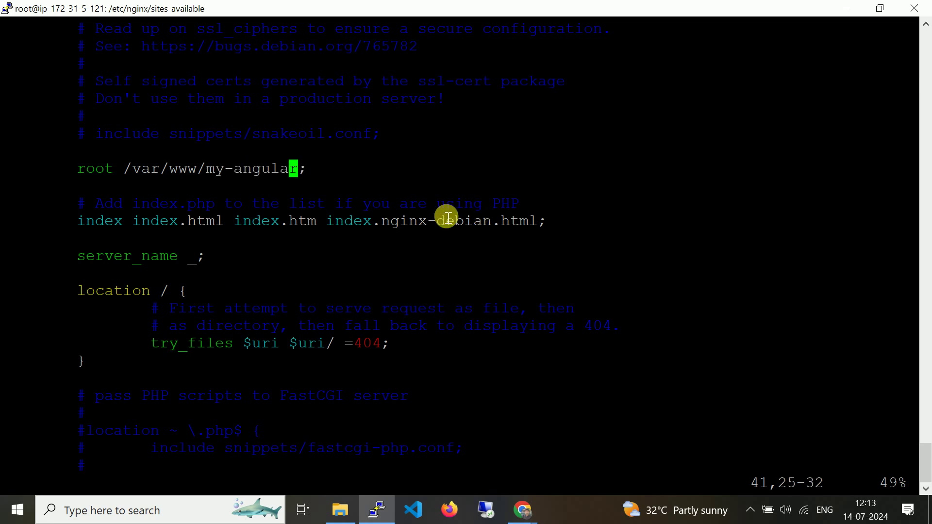
type(":wq!")
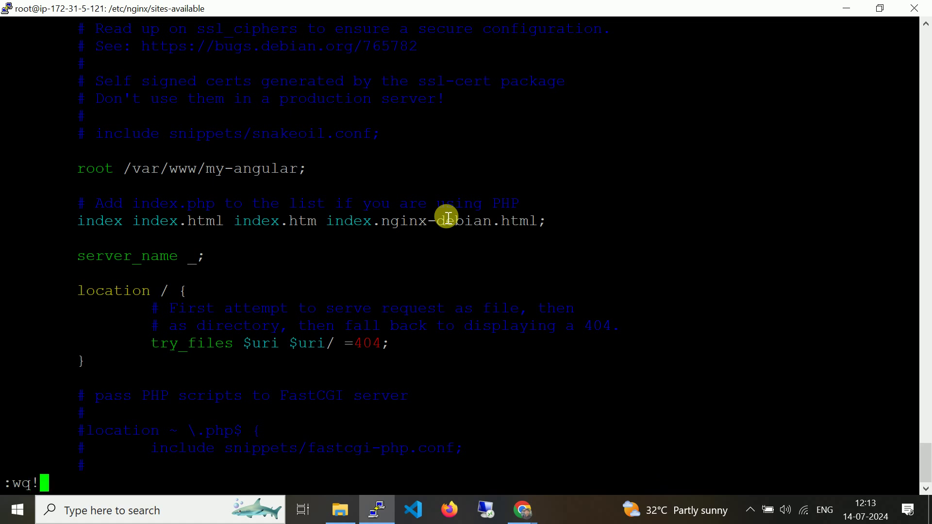
key("Return")
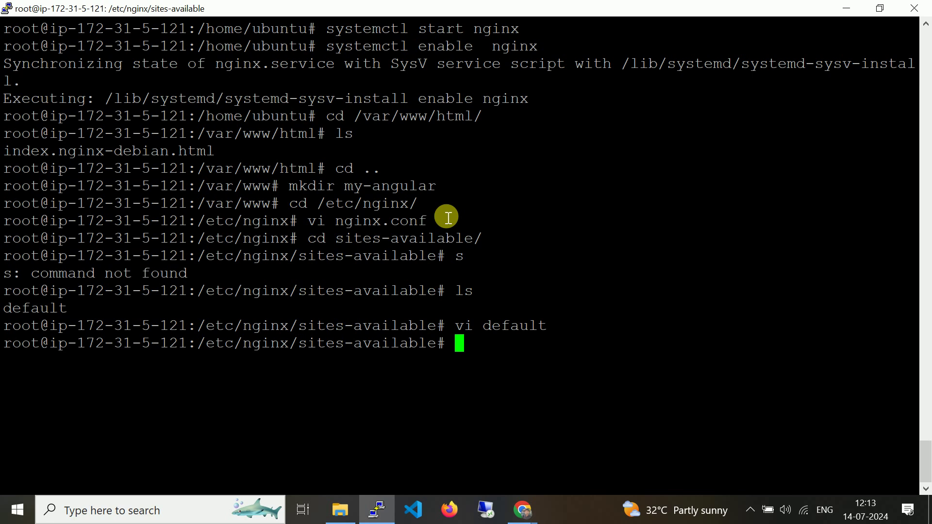
- Restart the nginx service with the service command
type("service ng")
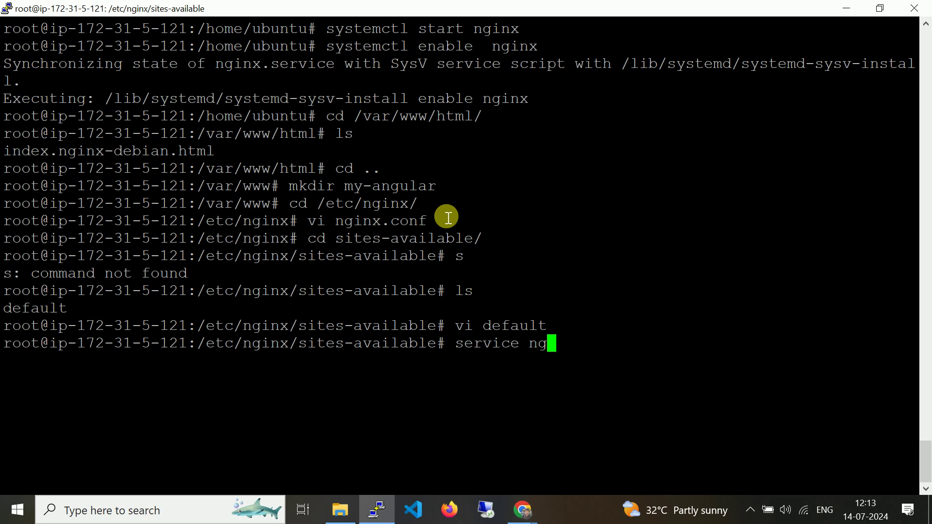
key("BackSpace")
type("ginx restart")
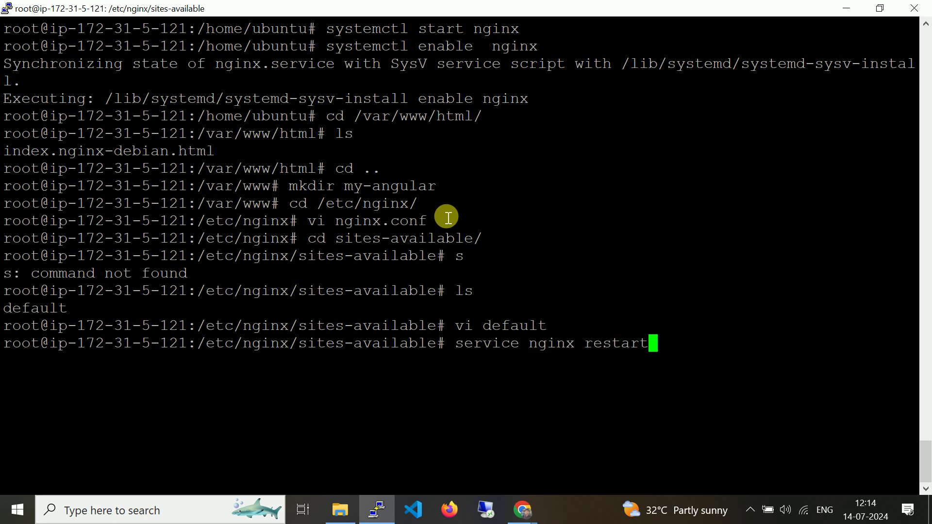
key("Return")
- Switch to Chrome, copy Angular-Instance's public IP from the EC2 connect page and load 54.241.65.63 in a new tab
key("alt+Tab")
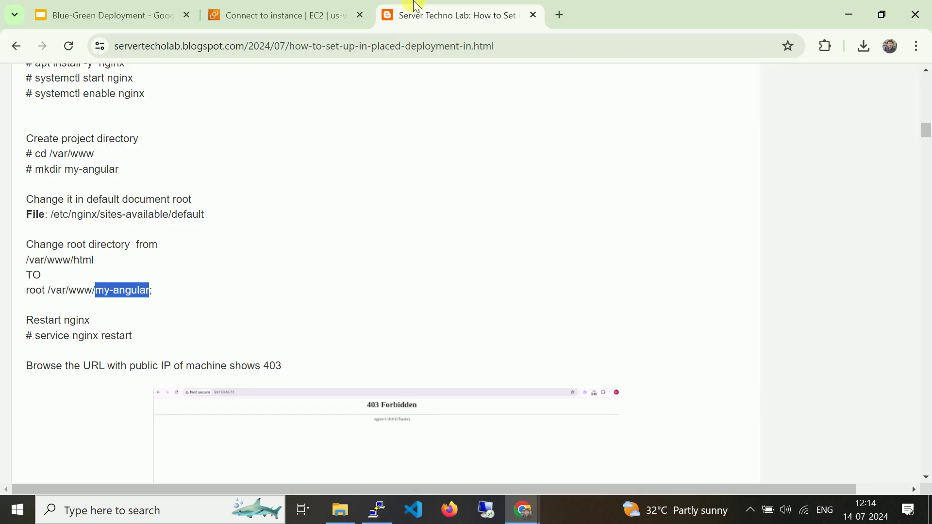
left_click(281, 14)
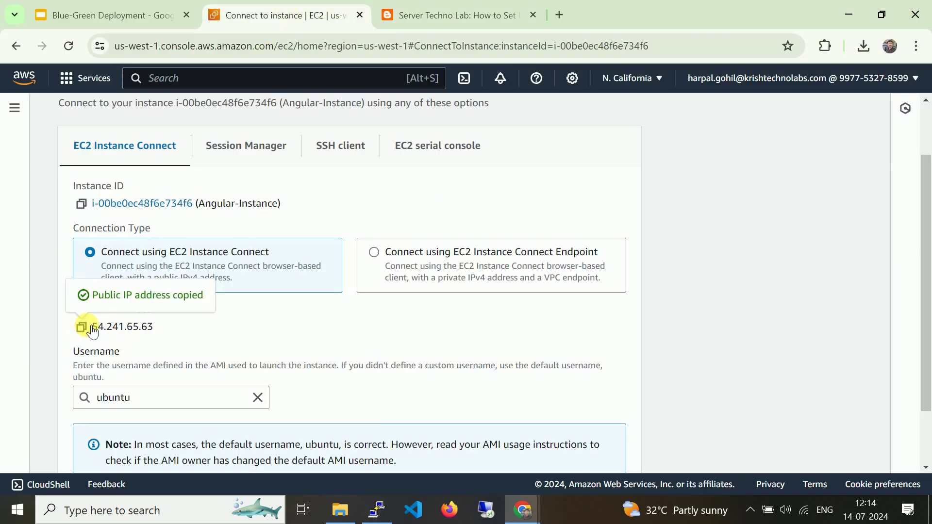
left_click(564, 16)
type("54.241.65.63")
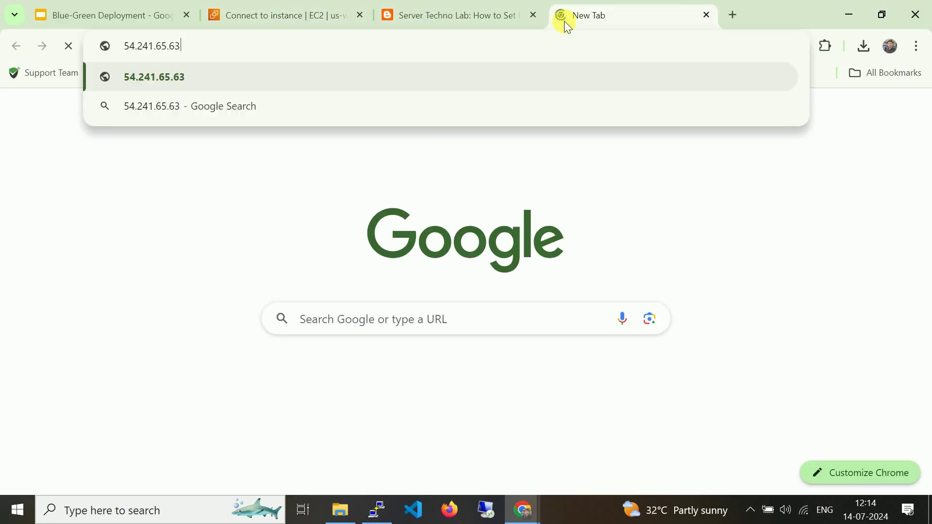
key("Return")
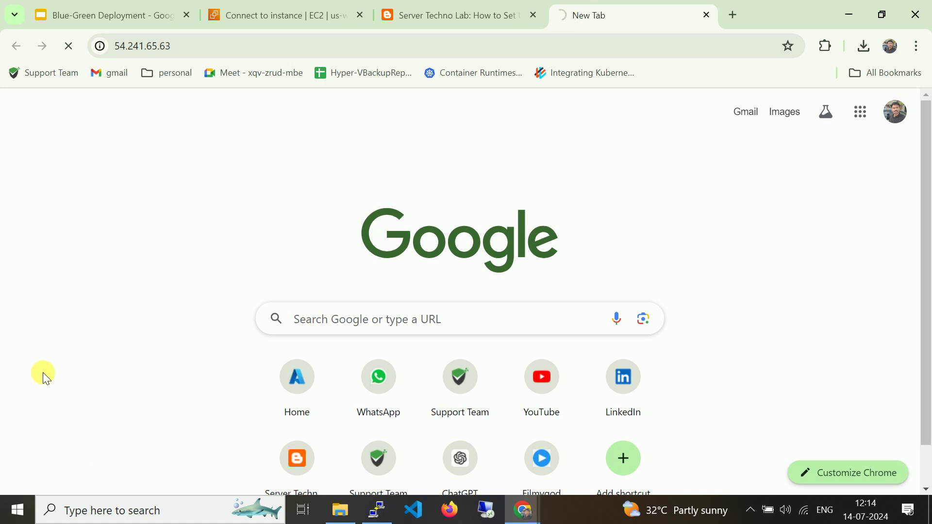
left_click(328, 6)
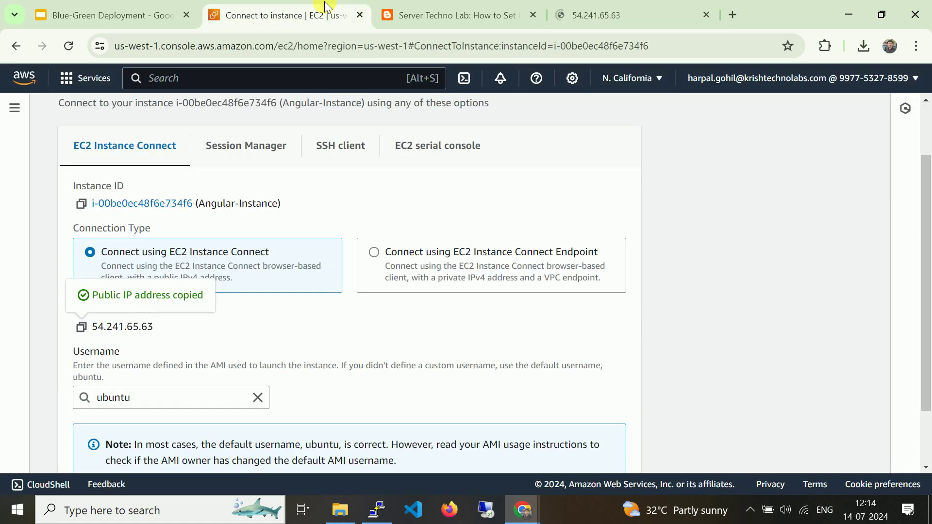
left_click(679, 7)
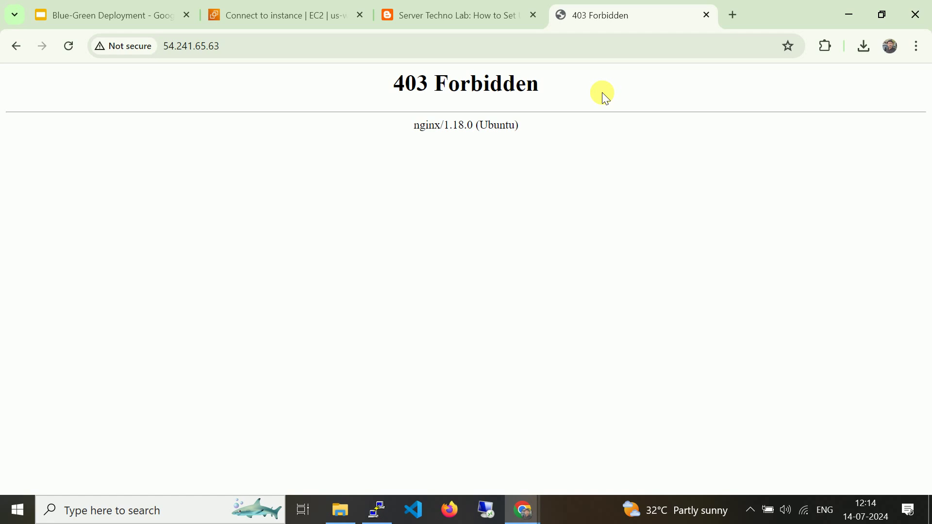
- Find the guide's section on installing the AWS CodeDeploy agent and copy the command apt install -y ruby-full
left_click(473, 7)
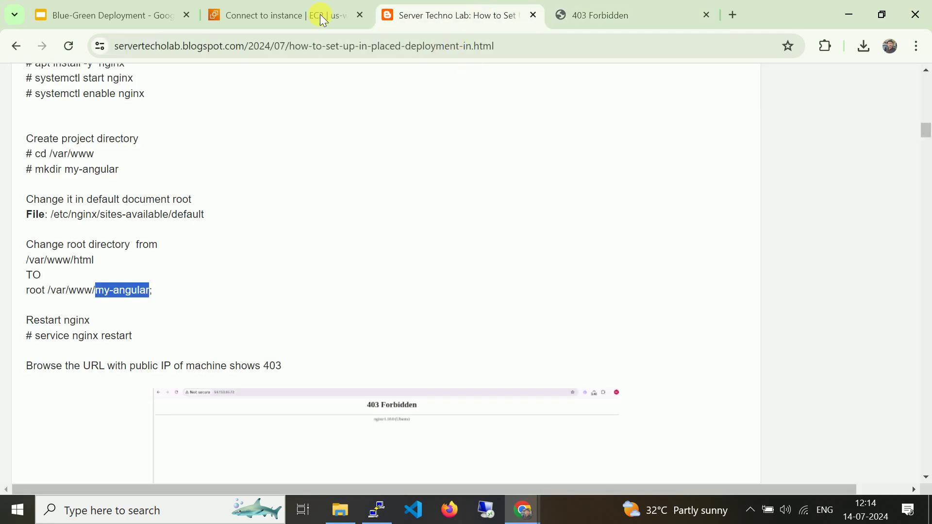
left_click(307, 5)
left_click(436, 15)
scroll(365, 221, "down", 1)
scroll(365, 222, "down", 8)
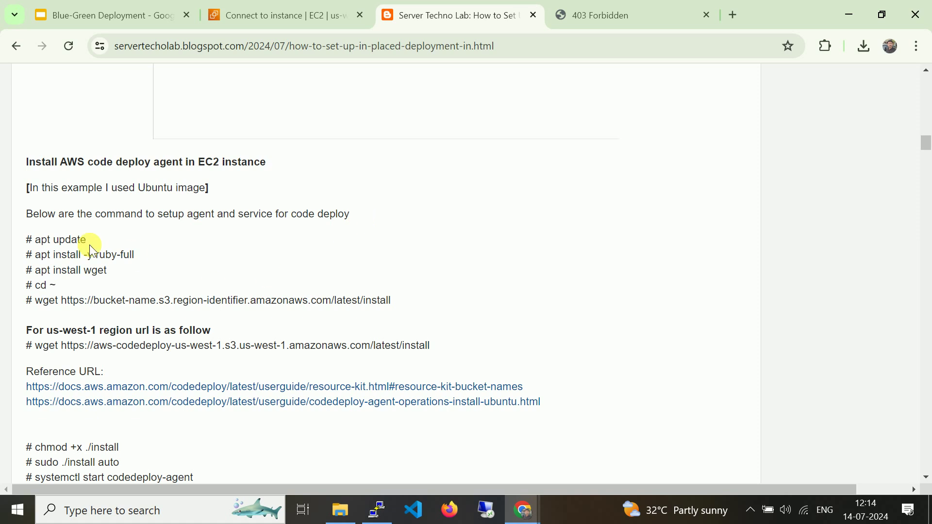
left_click_drag(61, 162, 286, 161)
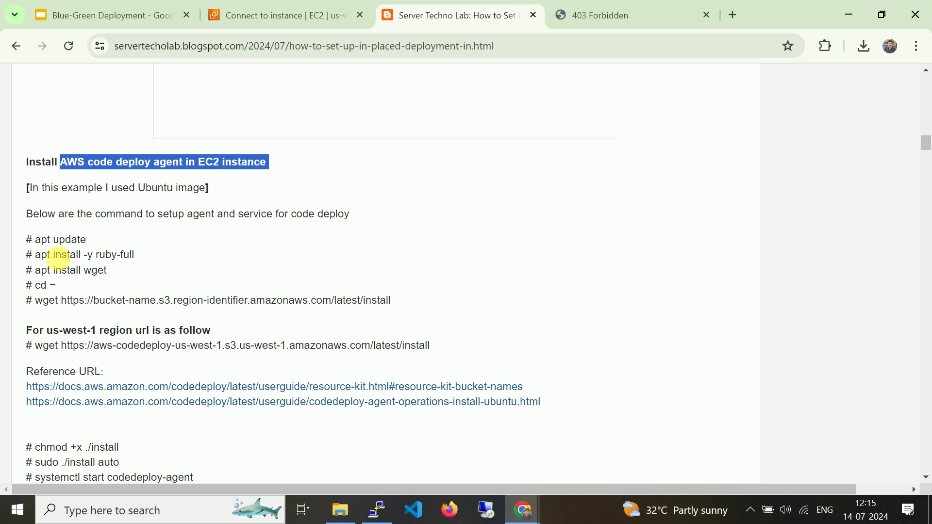
left_click_drag(34, 254, 138, 255)
key("ctrl+c")
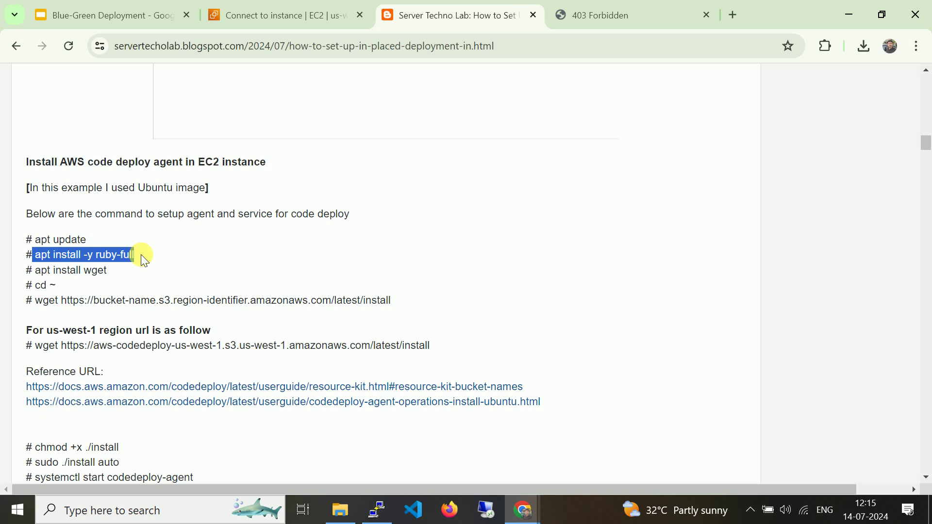
- Switch to PuTTY, clear the terminal, change to the home directory and run apt update
key("alt+Tab")
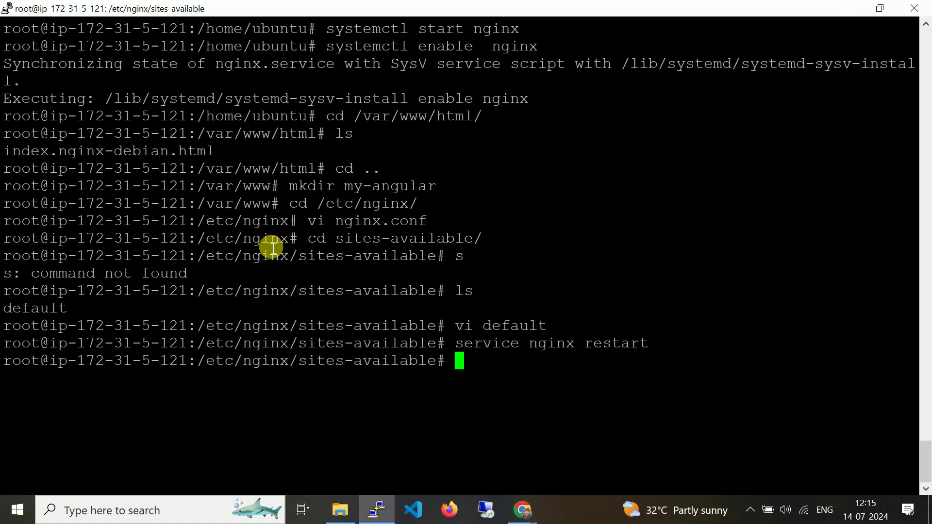
key("ctrl+l")
type("cd")
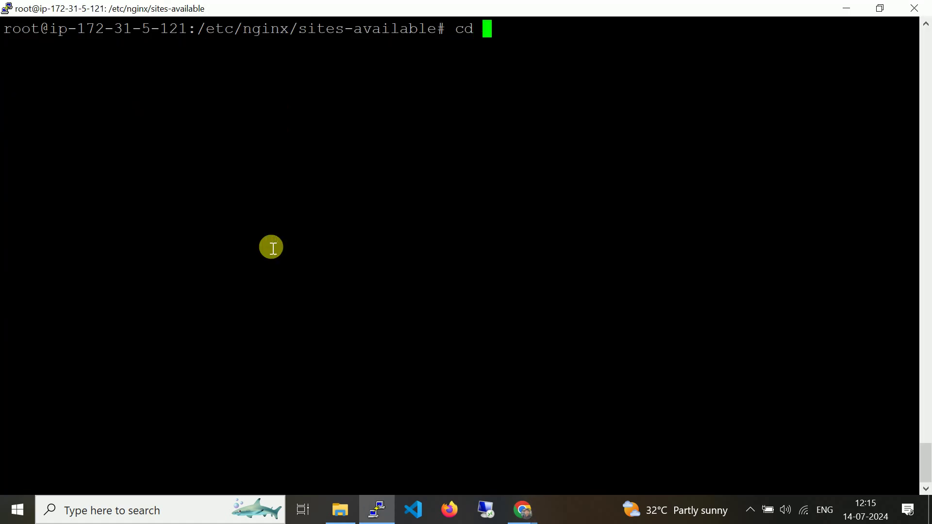
key("Return")
type("apt update")
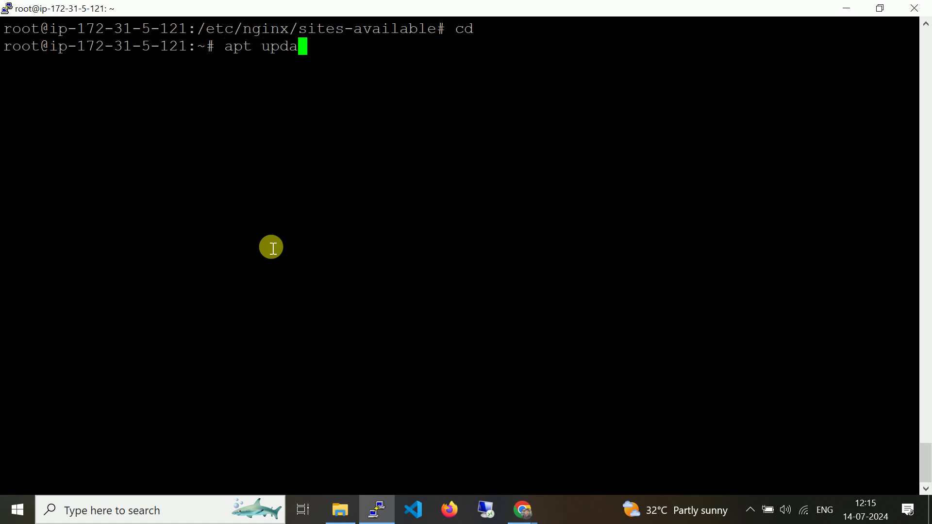
key("Return")
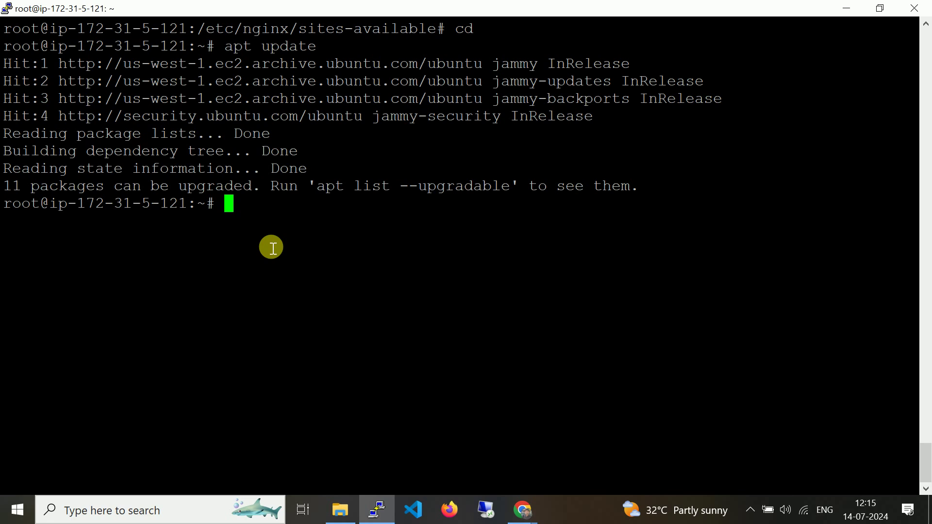
- Install Ruby with the copied command apt install -y ruby-full and clear the terminal
right_click(272, 248)
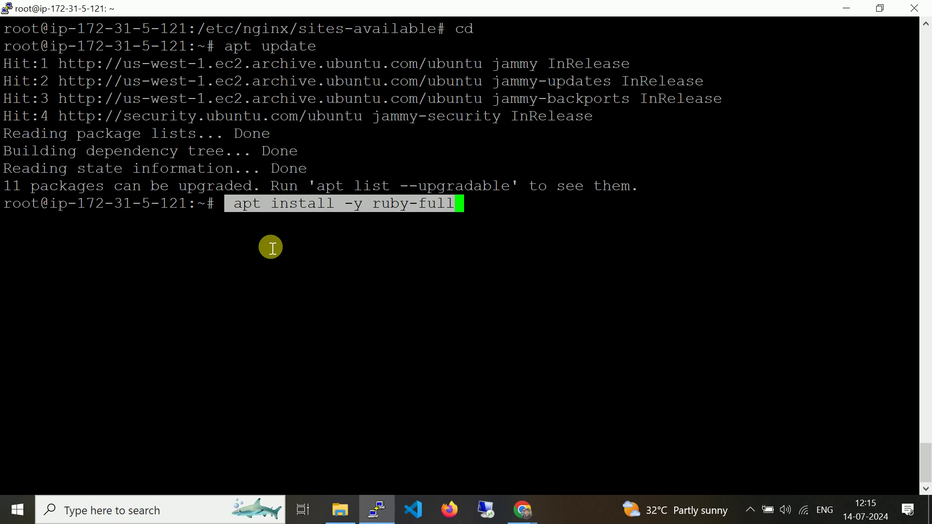
key("Return")
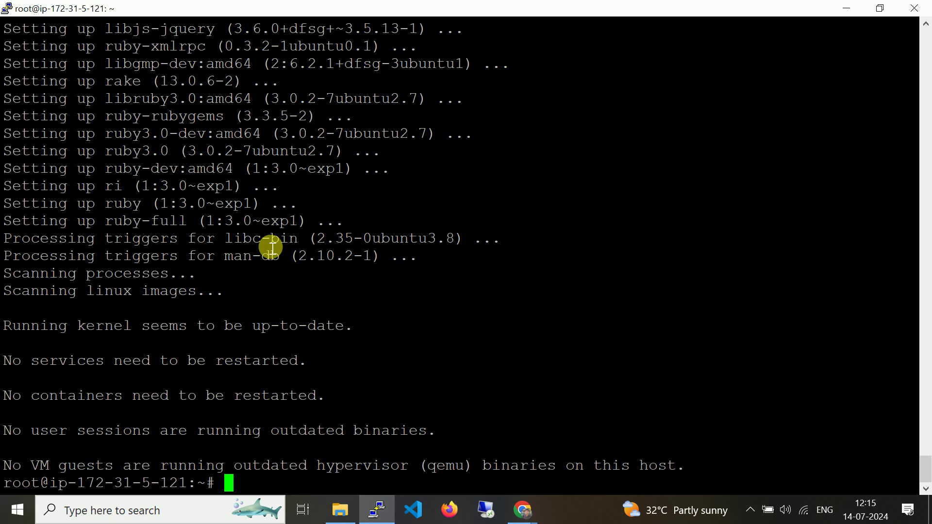
key("ctrl+l")
- Switch to Chrome, select the guide's generic wget command, check the instance's region code in the AWS console and return to the guide
key("alt+Tab")
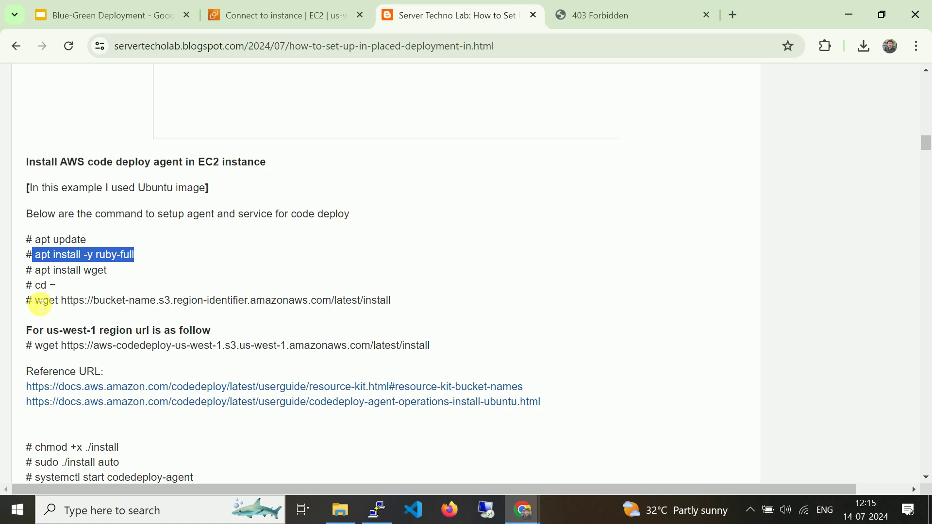
left_click(45, 305)
left_click_drag(44, 305, 417, 304)
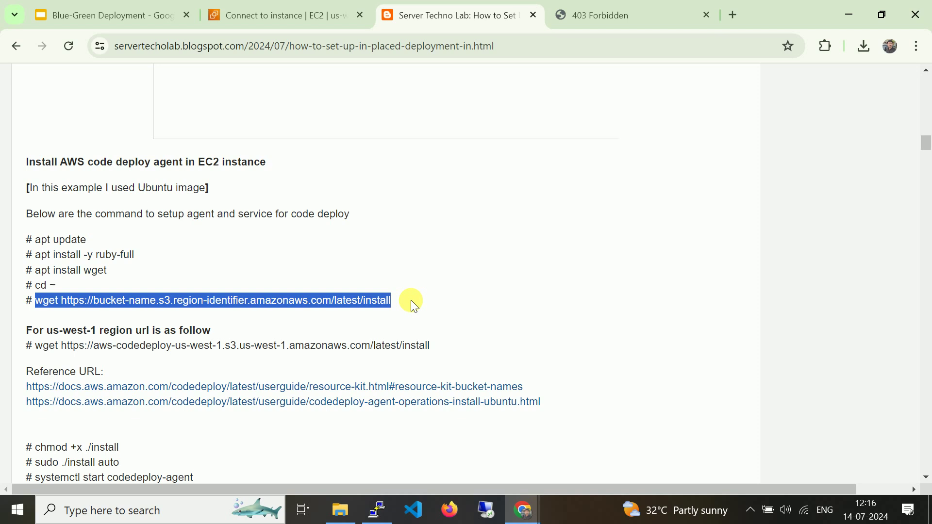
left_click(336, 11)
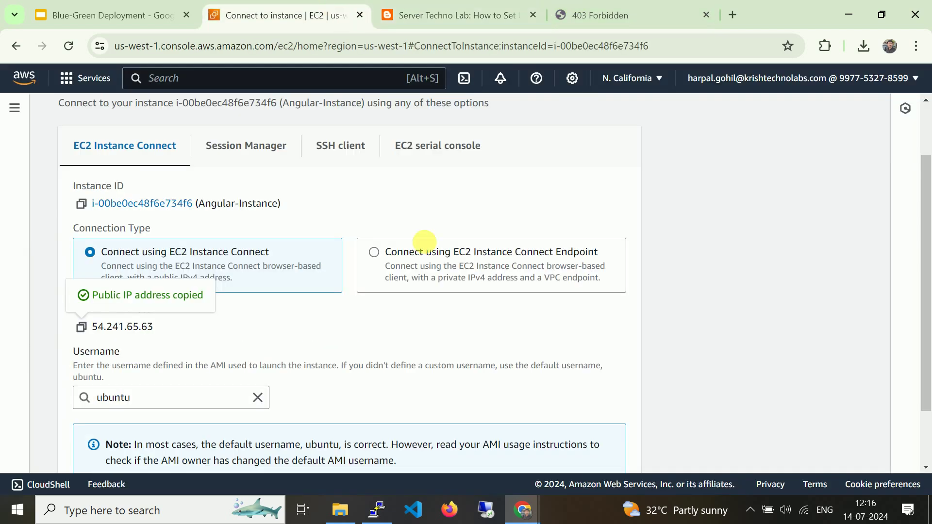
left_click(651, 79)
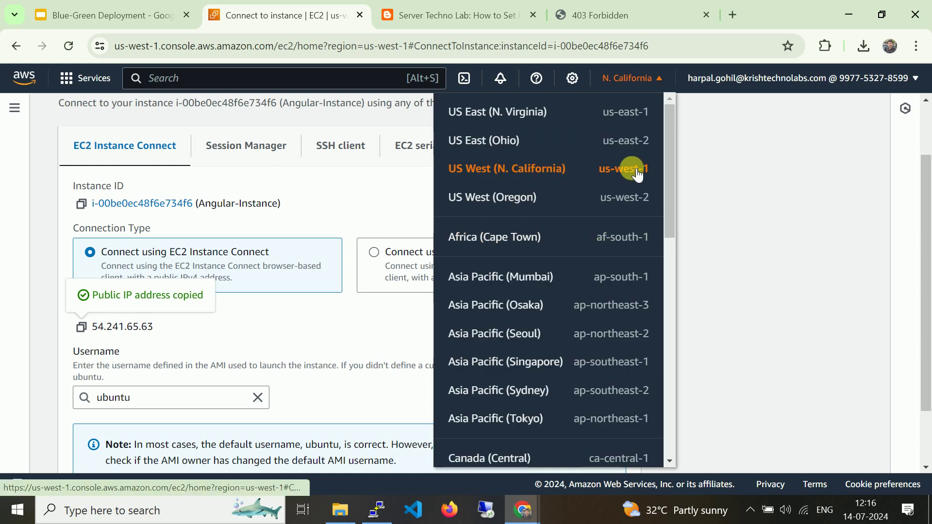
left_click(486, 14)
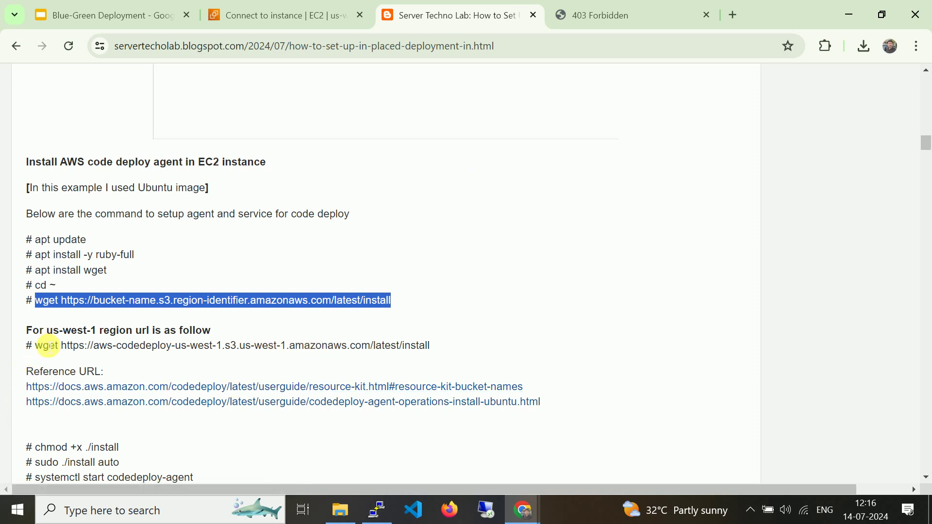
- Select the guide's us-west-1 wget command and examine the linked resource kit page's bucket names and region identifiers in a new tab
left_click_drag(35, 345, 448, 351)
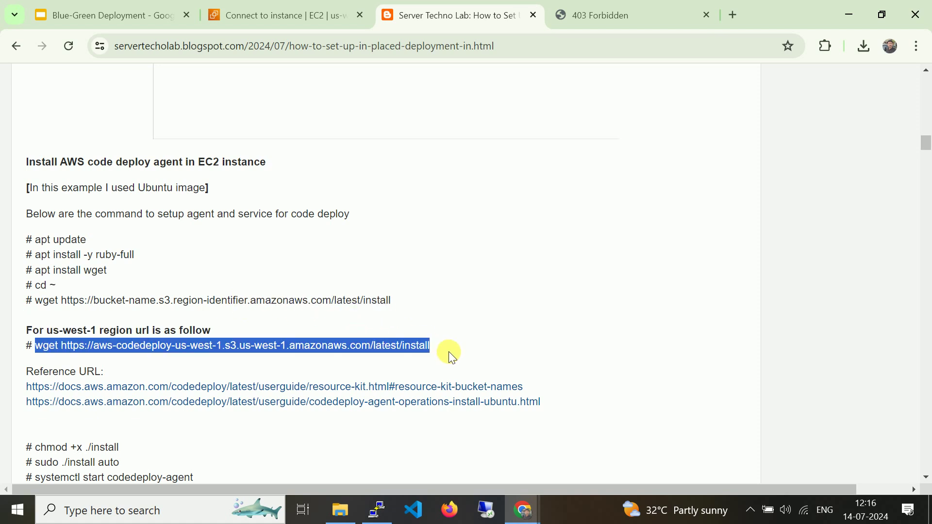
right_click(352, 389)
left_click(423, 221)
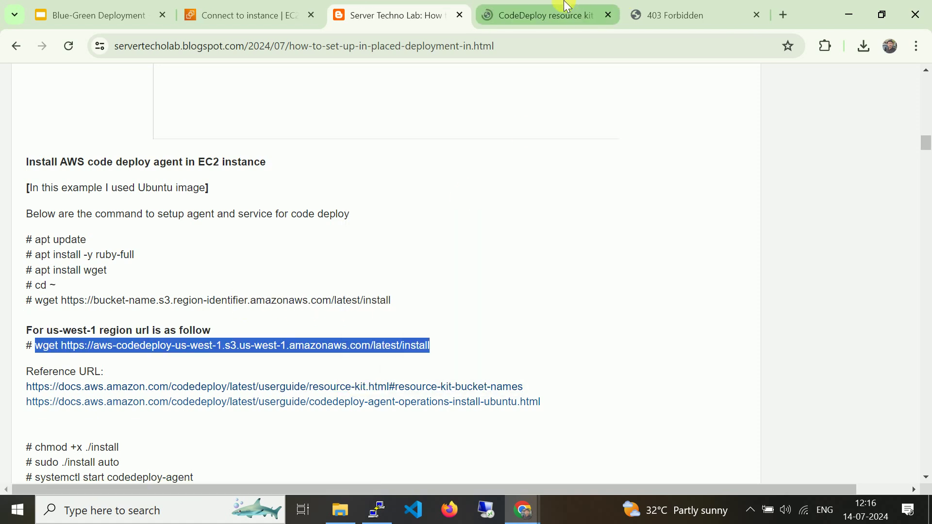
left_click(567, 7)
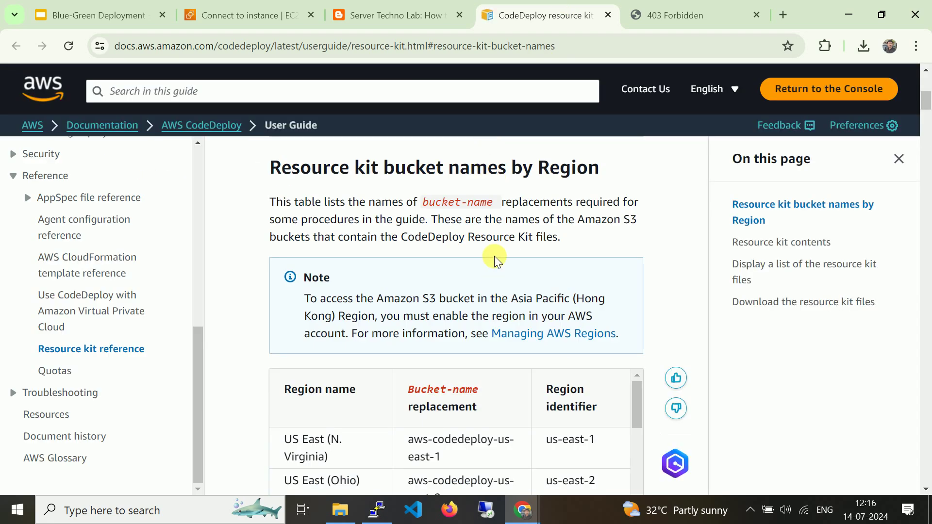
scroll(493, 258, "down", 3)
scroll(437, 316, "down", 2)
scroll(383, 362, "up", 3)
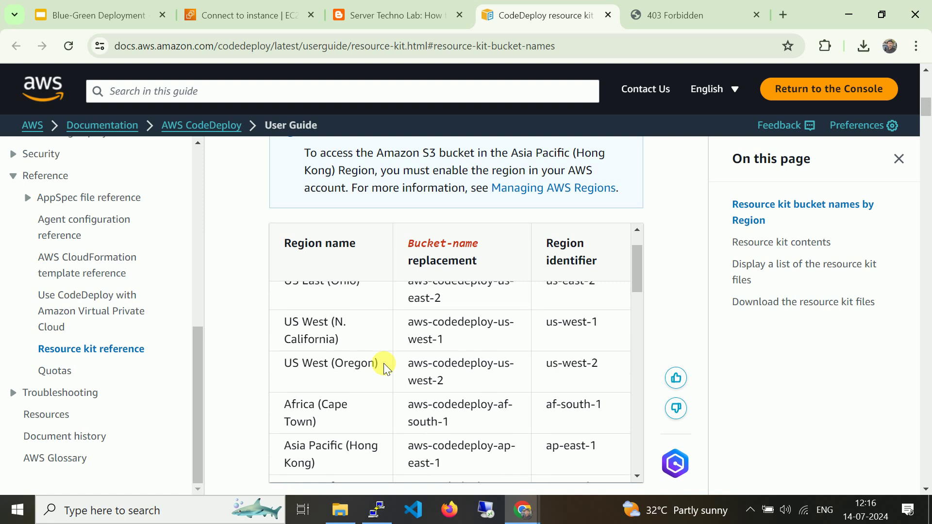
left_click_drag(594, 293, 574, 293)
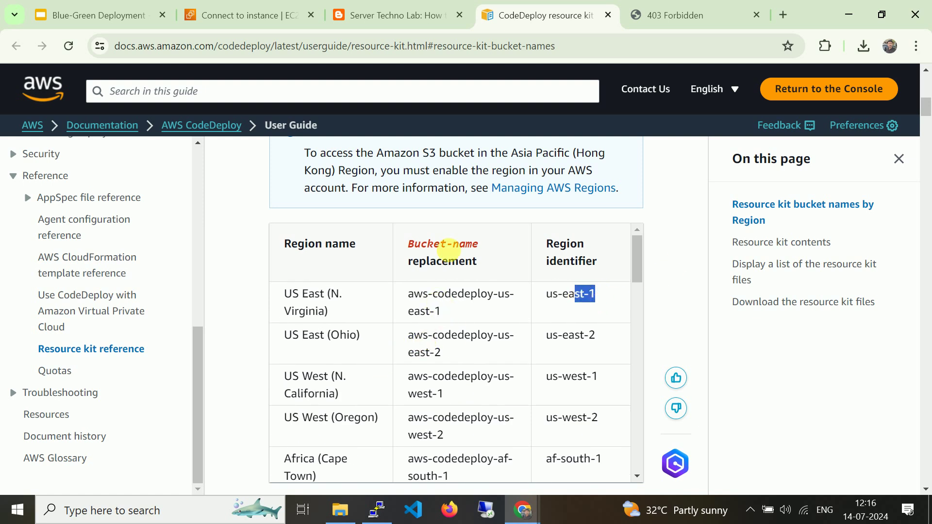
- Open the guide's reference link on installing the CodeDeploy agent for Ubuntu Server in a new tab, view it and return to the guide
left_click(288, 21)
left_click(393, 15)
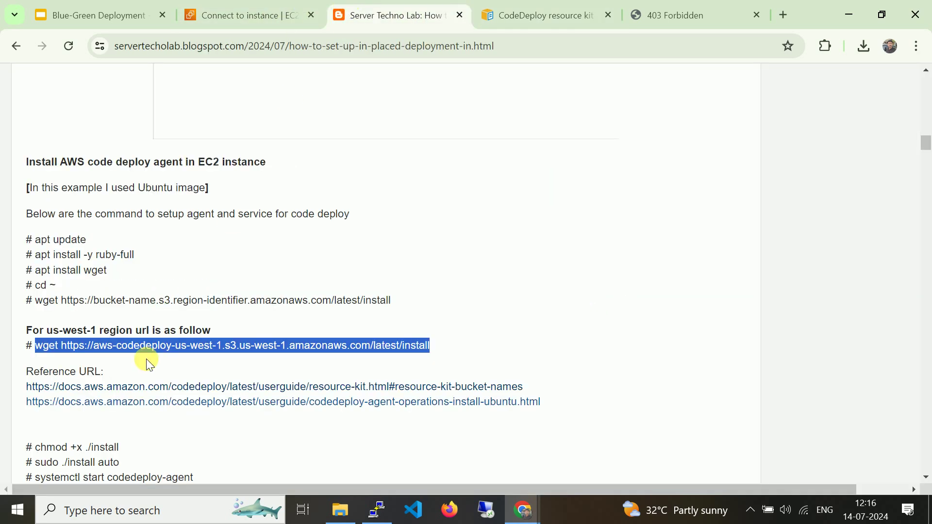
right_click(61, 403)
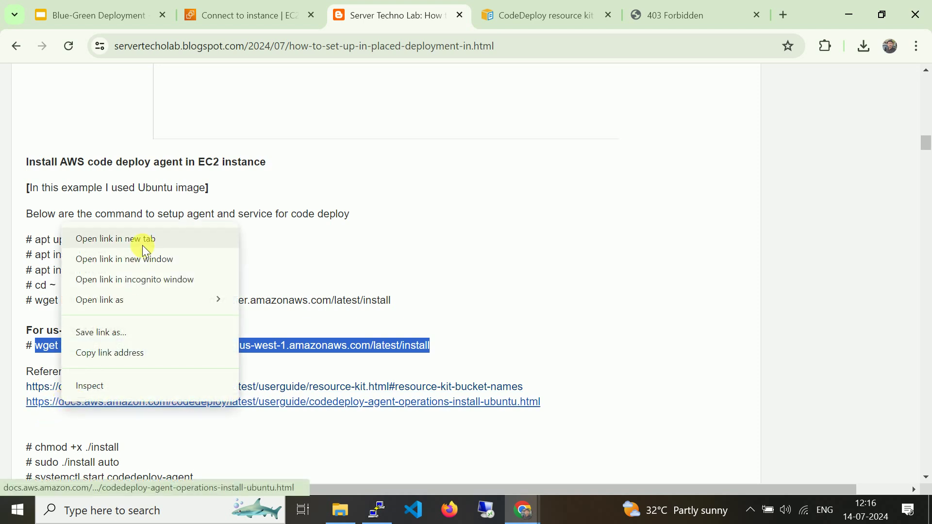
left_click(142, 244)
left_click(463, 8)
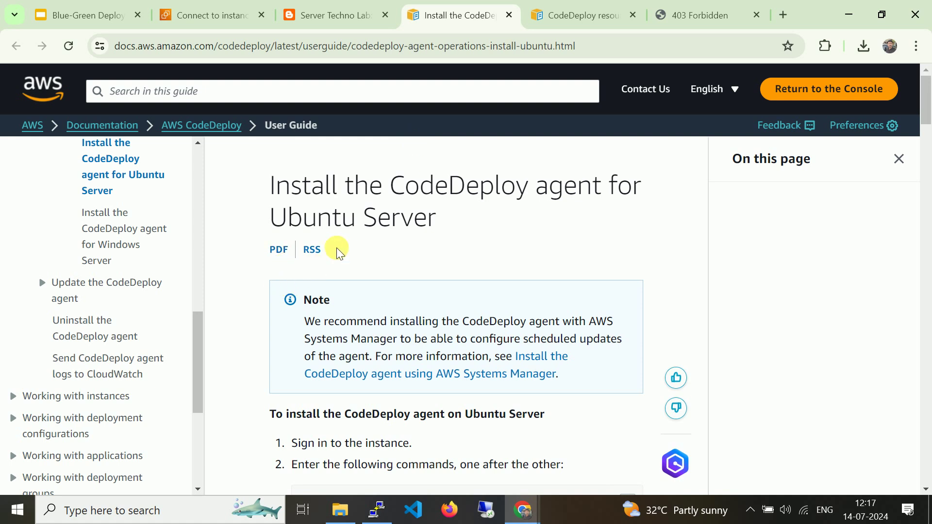
left_click(335, 15)
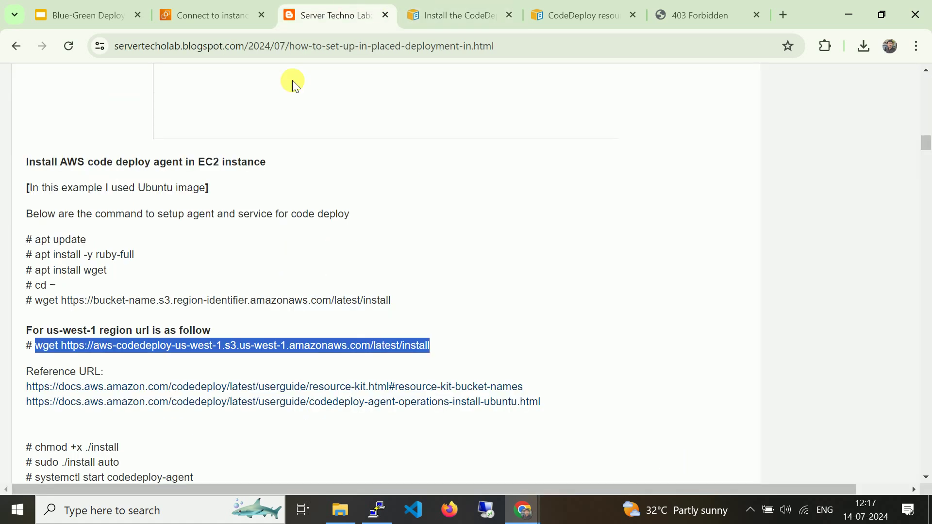
- Copy the selected us-west-1 wget command, switch to PuTTY and change to the home directory with cd
right_click(92, 348)
left_click(194, 200)
left_click(366, 510)
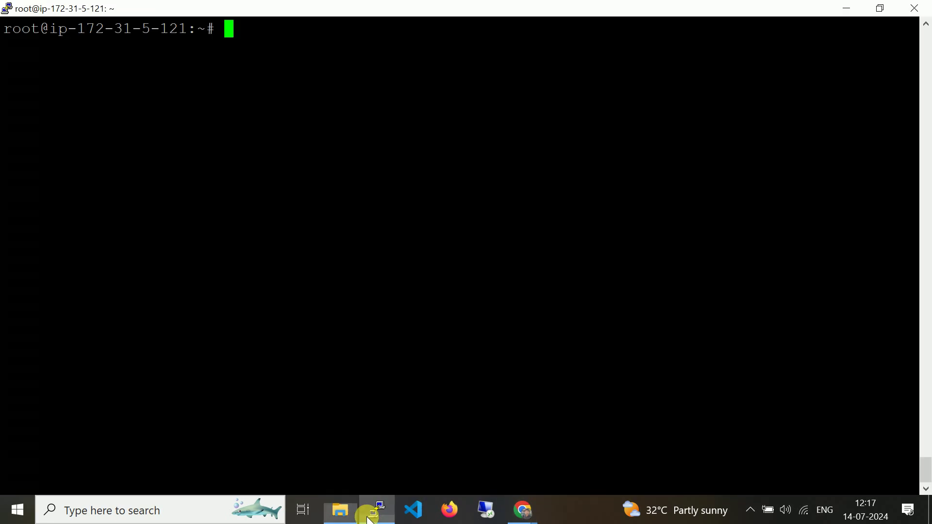
type("cd")
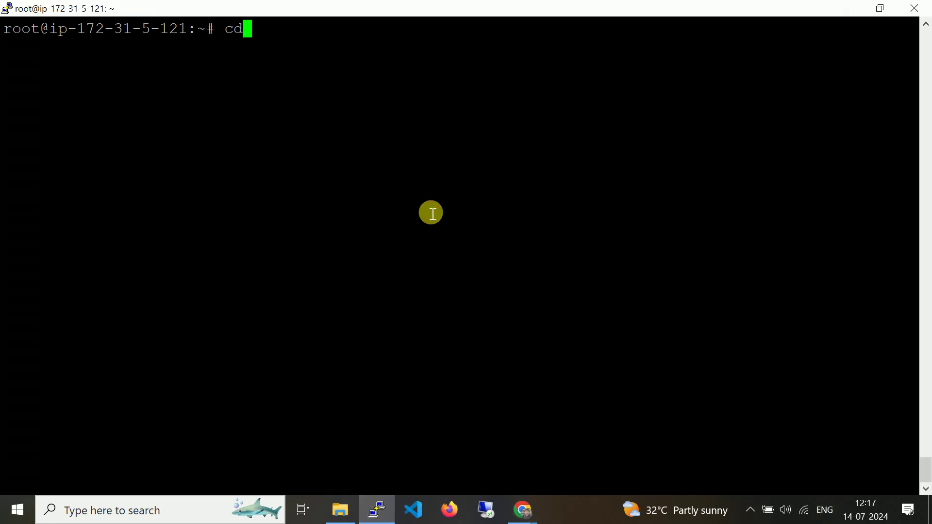
key("Return")
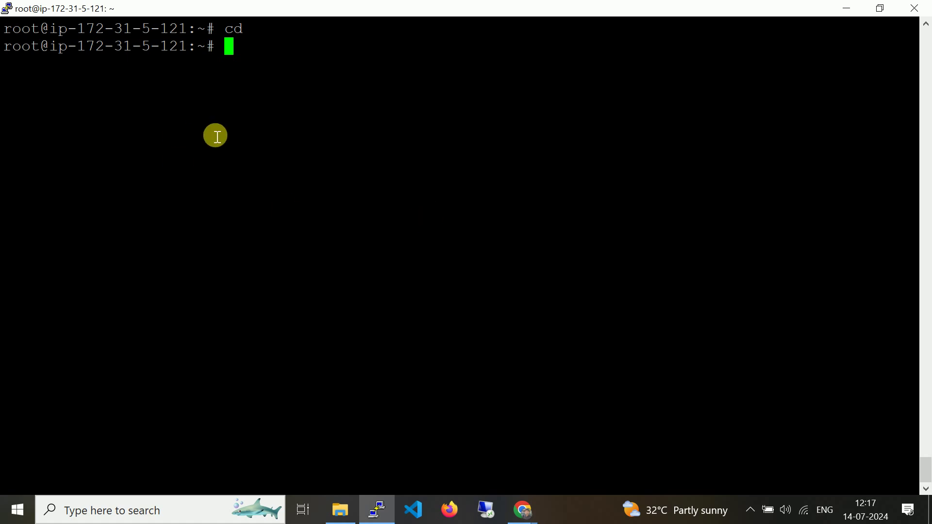
right_click(216, 136)
right_click(217, 136)
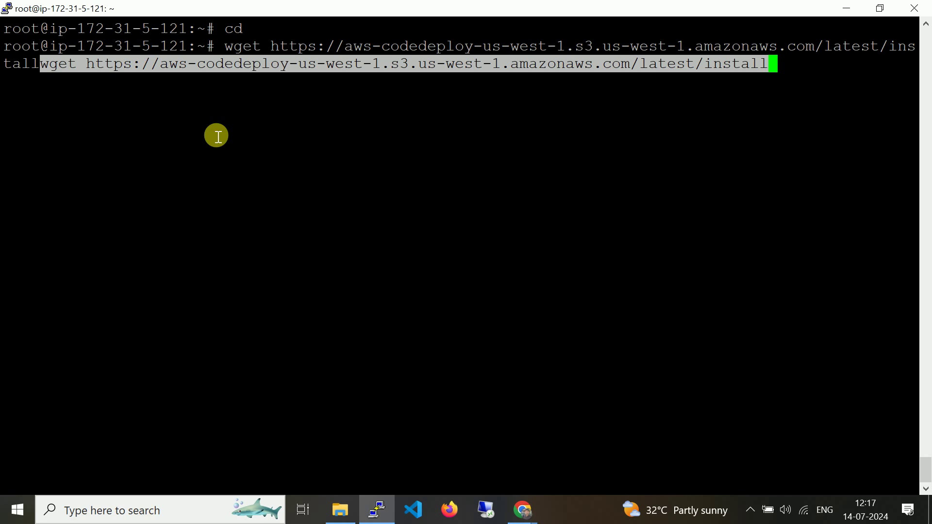
key("ctrl+c")
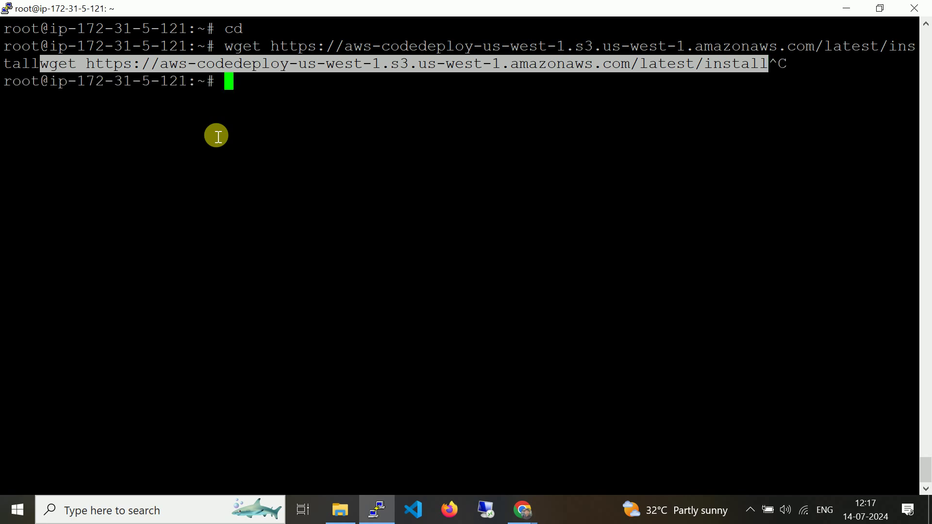
right_click(217, 136)
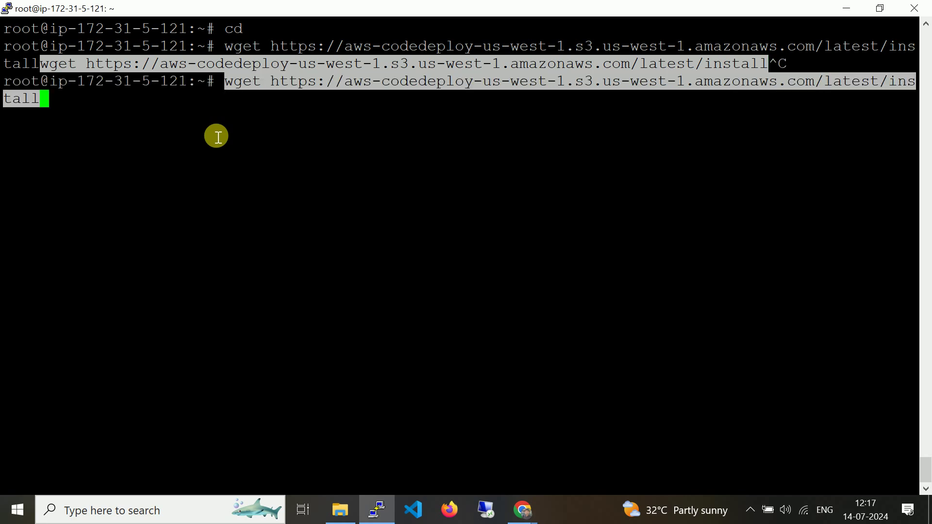
key("Return")
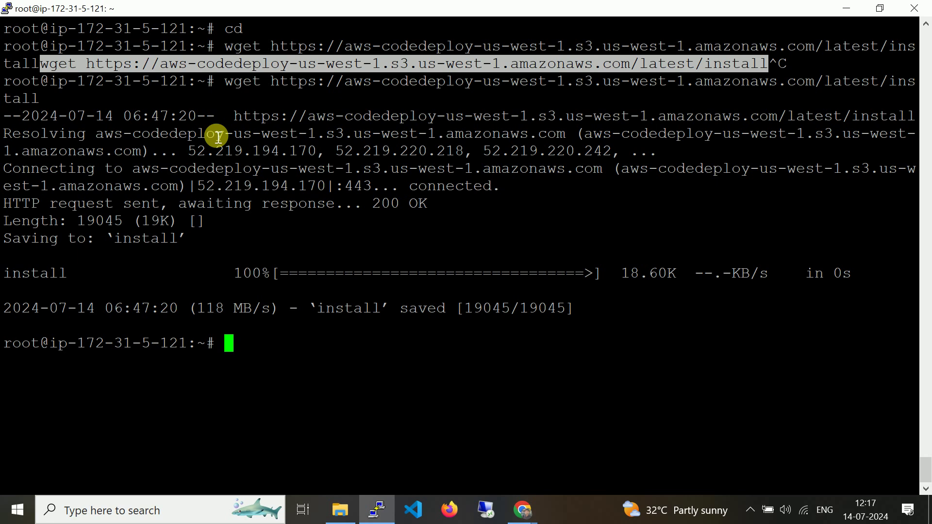
- Switch to the guide in Chrome and copy the command chmod +x ./install
key("alt+Tab")
key("alt+Tab")
key("alt+Tab")
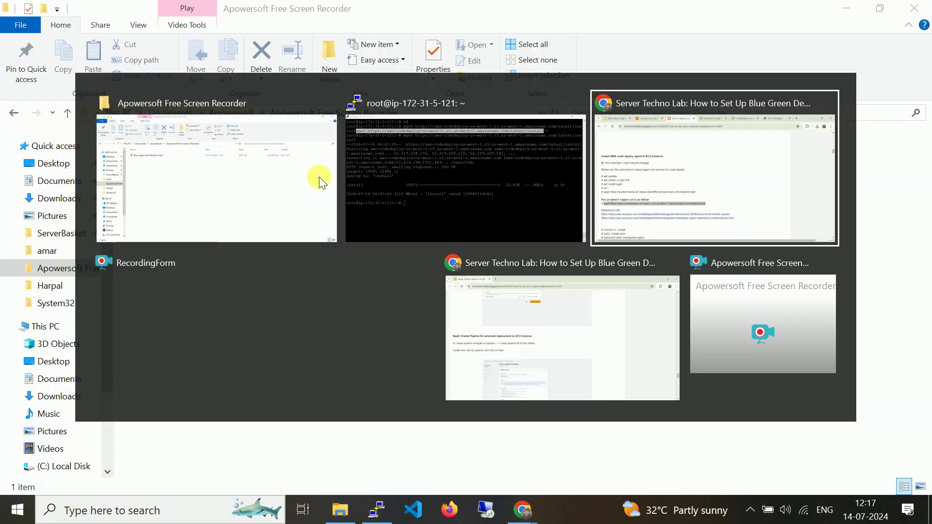
scroll(136, 431, "down", 3)
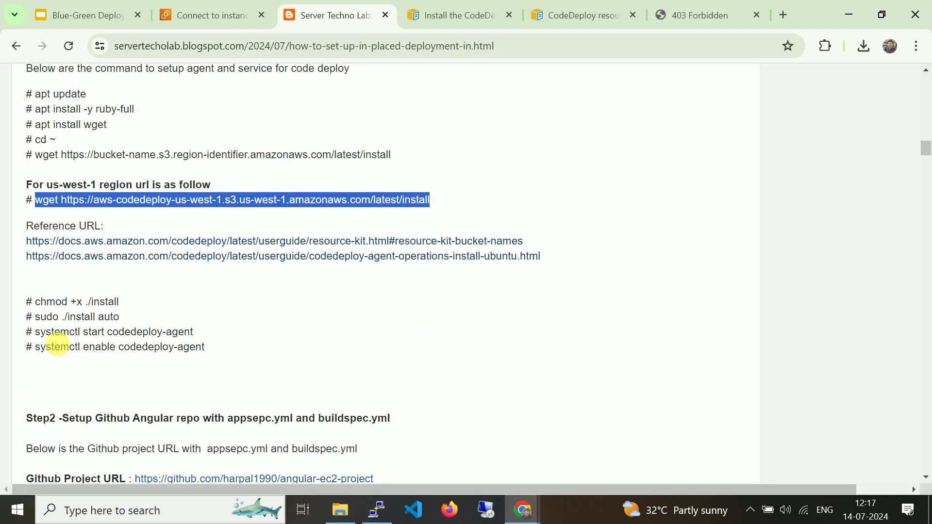
left_click_drag(37, 303, 121, 302)
right_click(119, 300)
left_click(153, 313)
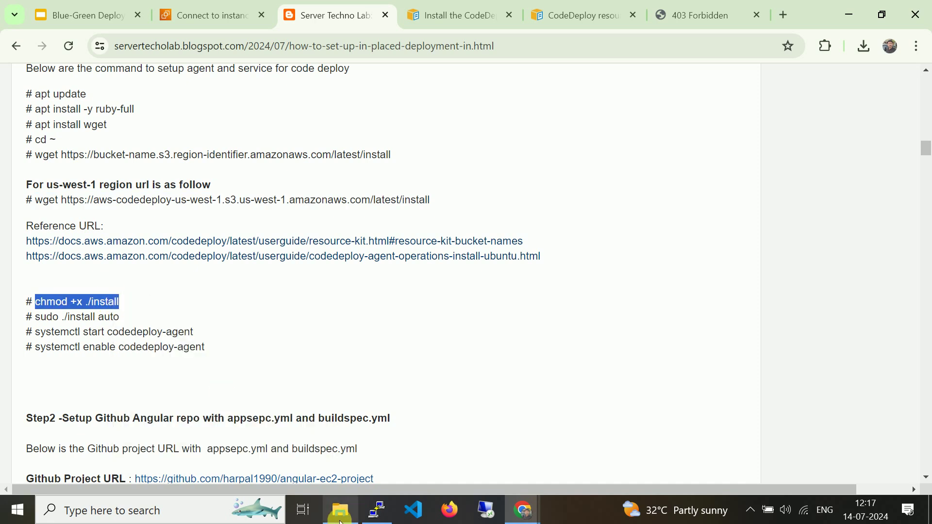
- Switch to PuTTY, clear the terminal, list the files with ls -lh and run the copied command chmod +x ./install
left_click(377, 509)
key("ctrl+l")
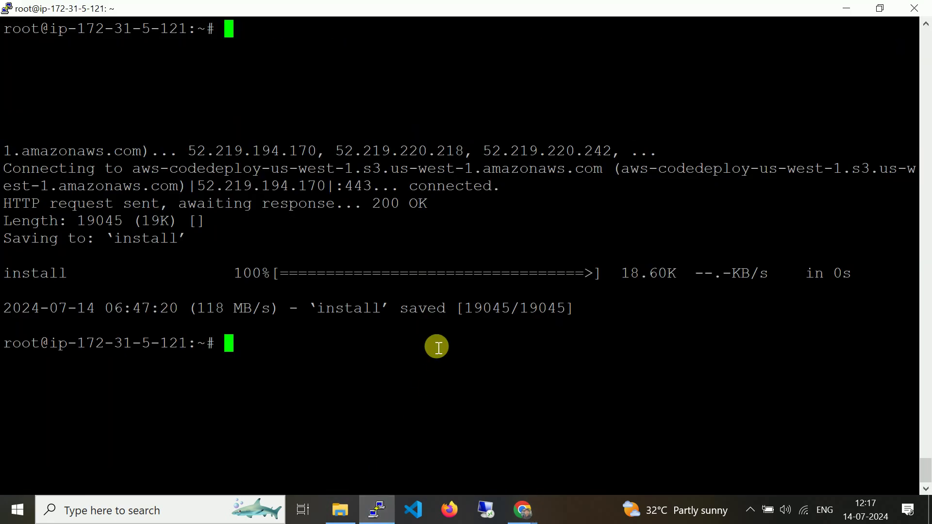
type("ls -lh")
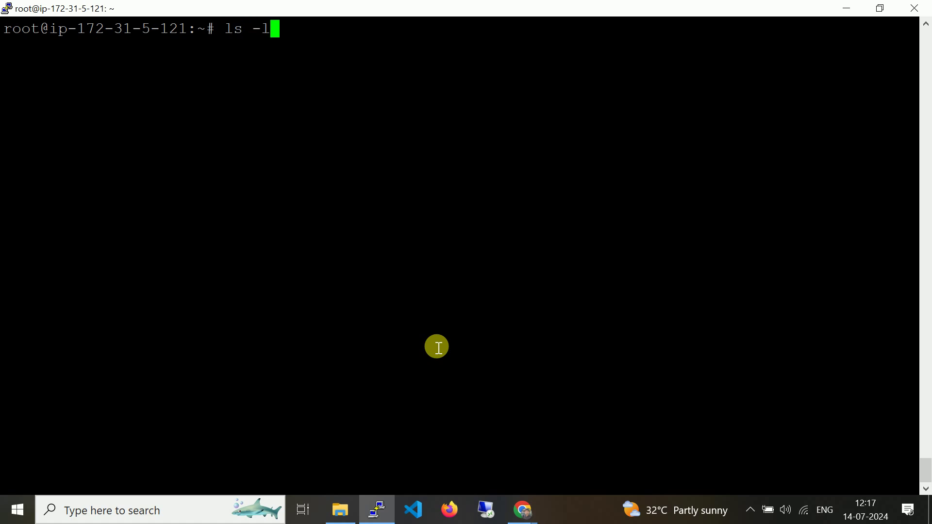
key("Return")
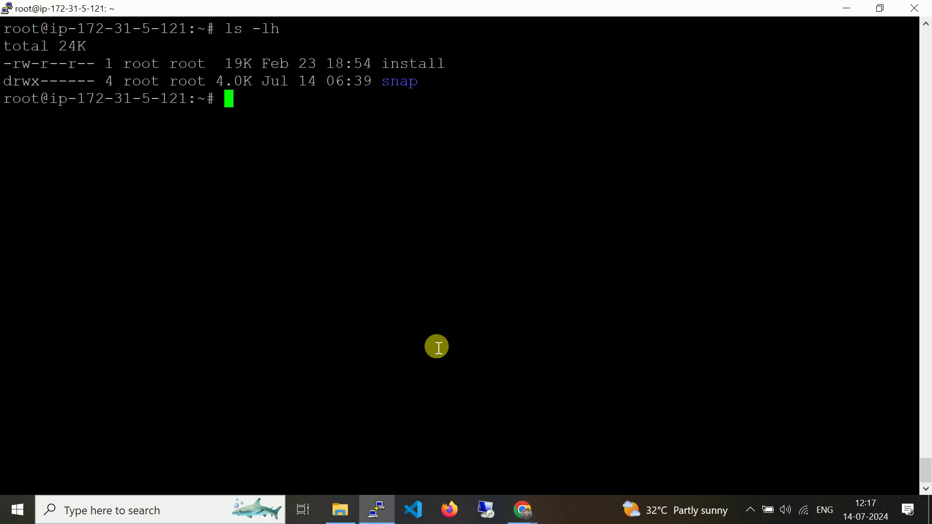
right_click(437, 347)
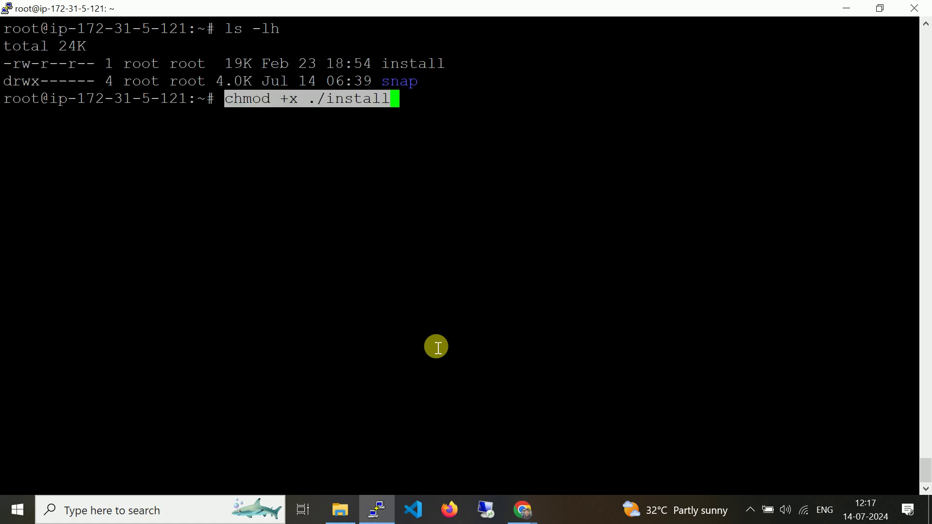
key("Return")
- Copy the command sudo ./install auto from the guide in Chrome and run it in PuTTY
key("alt+Tab")
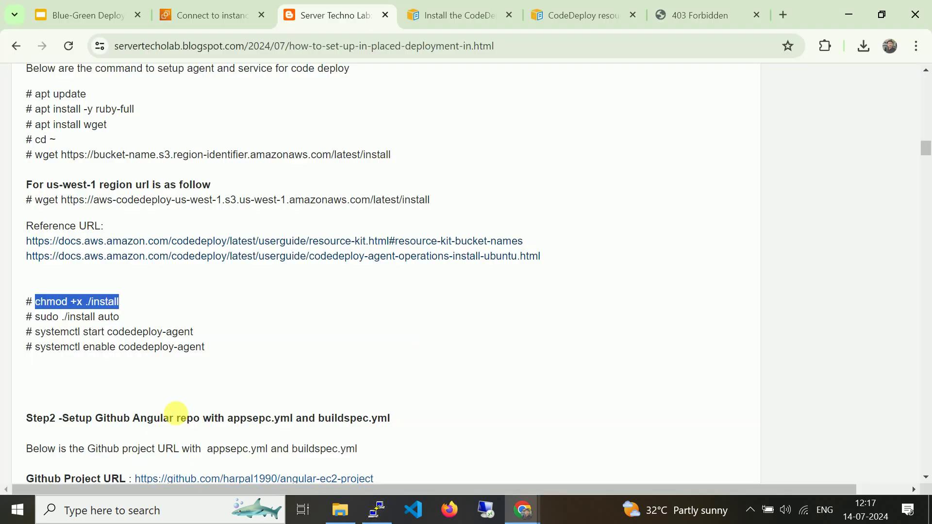
mouse_move(33, 316)
left_mouse_down()
mouse_move(118, 321)
mouse_move(33, 329)
left_mouse_up()
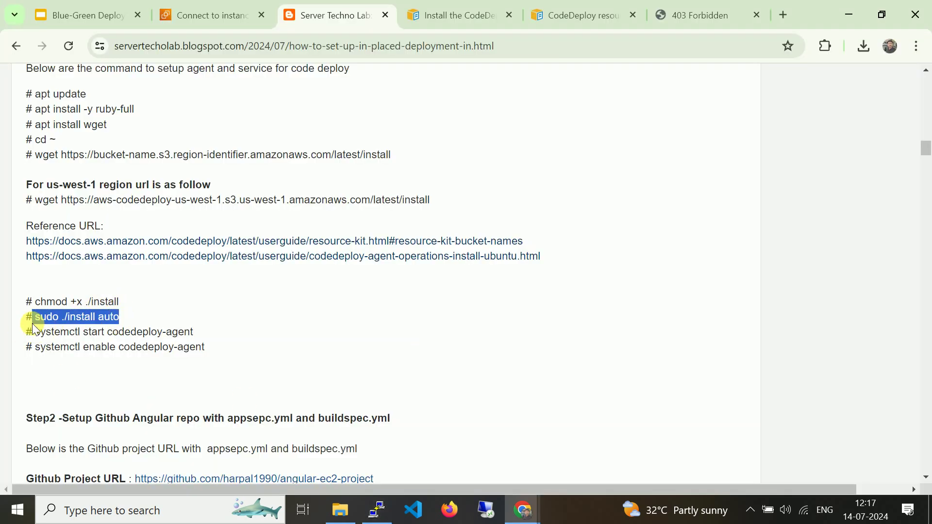
key("ctrl+c")
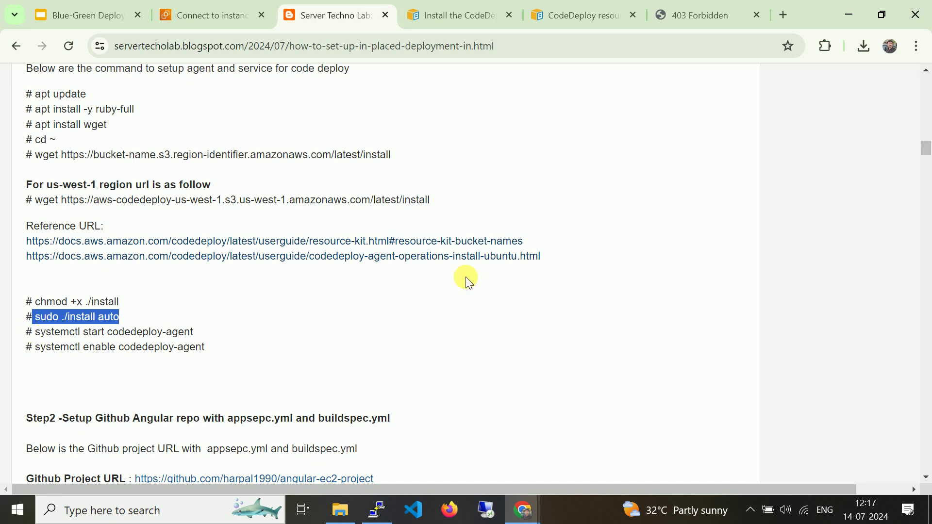
key("alt+Tab")
right_click(526, 291)
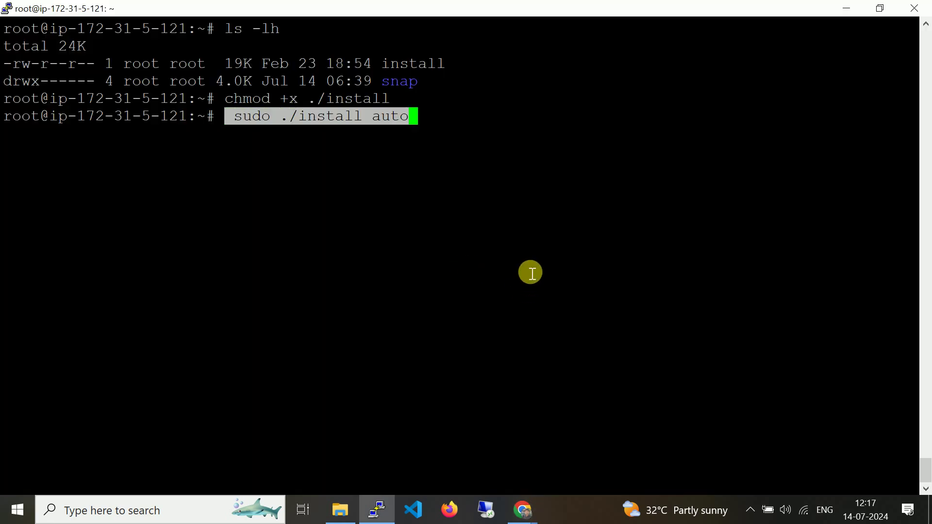
key("Return")
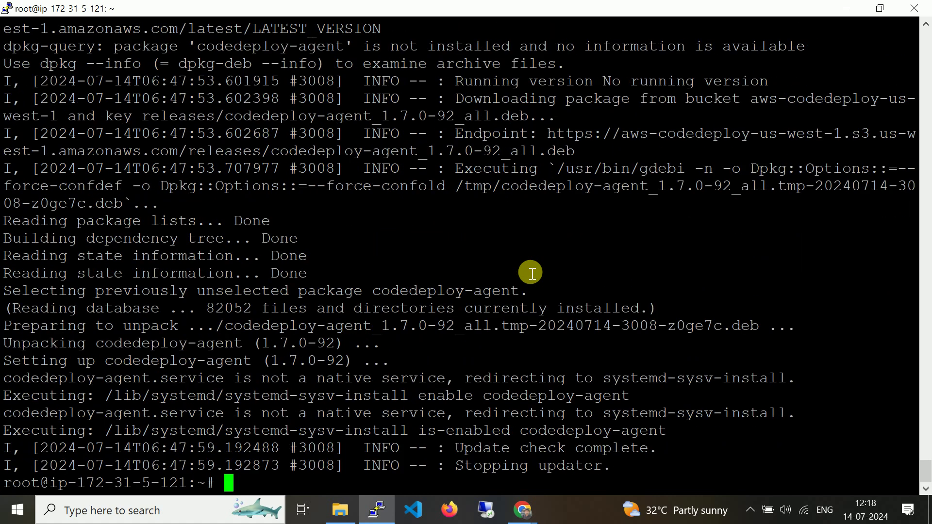
- Copy the command systemctl start codedeploy-agent from the guide in Chrome and run it in PuTTY
key("alt+Tab")
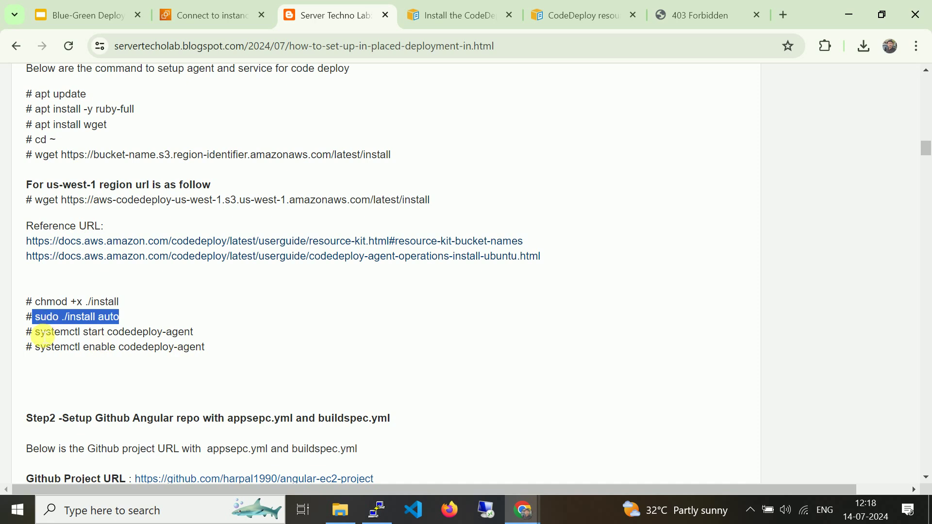
left_click(47, 334)
left_click_drag(36, 334, 260, 339)
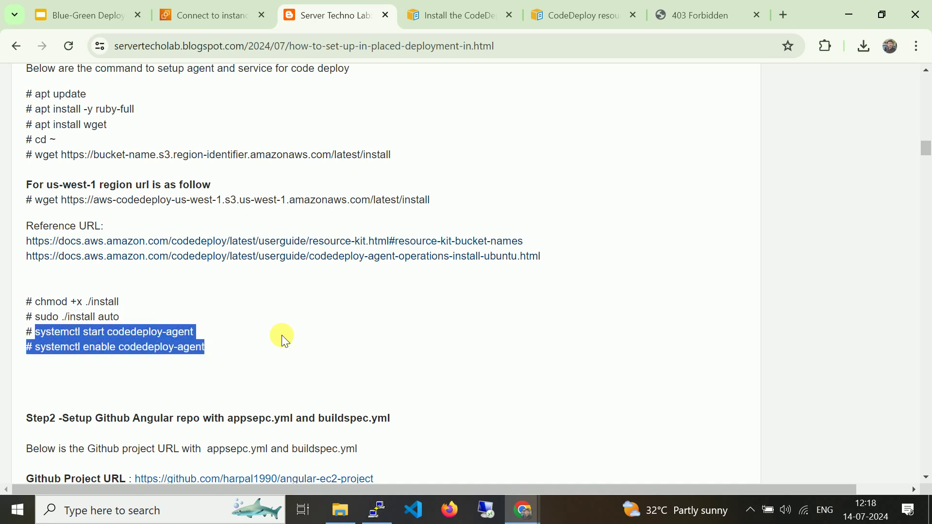
left_click(73, 339)
left_click_drag(36, 332, 213, 333)
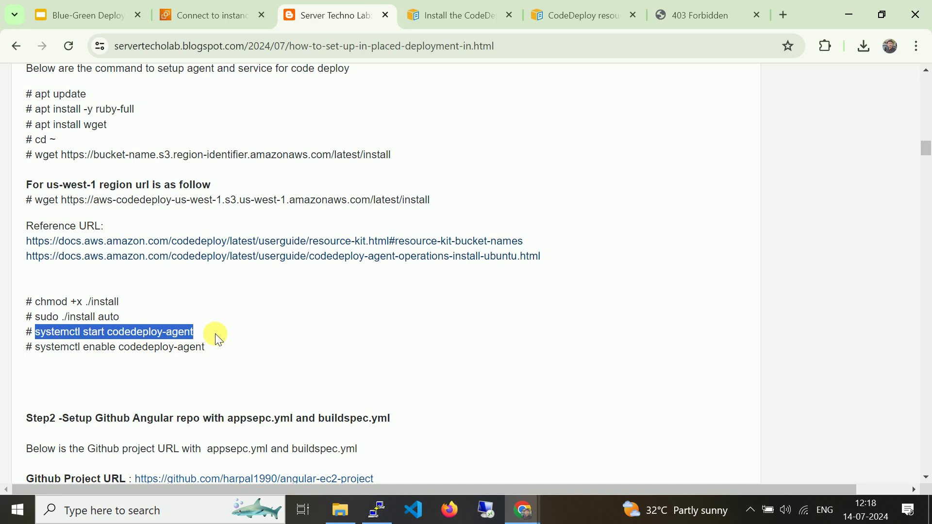
key("alt+Tab")
right_click(411, 315)
key("Return")
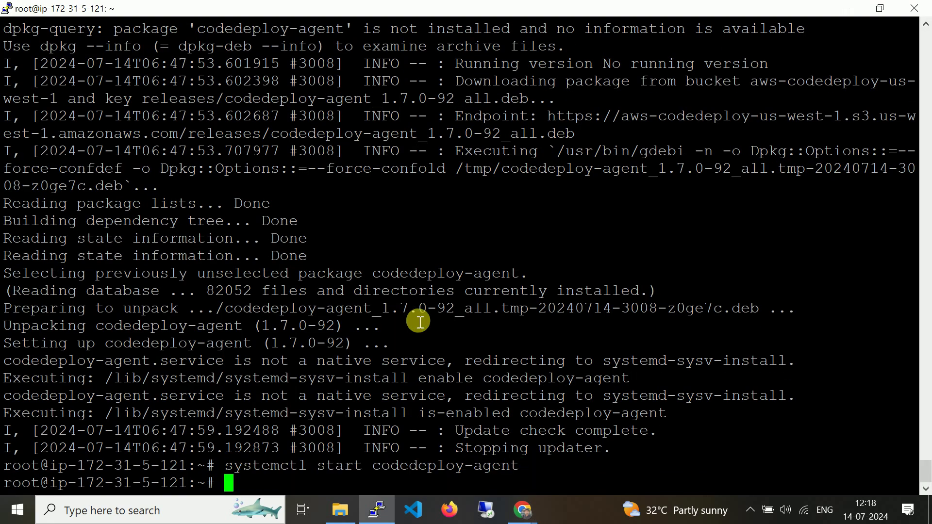
- Copy the command systemctl enable codedeploy-agent from the guide in Chrome, run it in PuTTY and clear the terminal
key("alt+Tab")
left_click_drag(33, 346, 243, 343)
key("alt+Tab")
right_click(398, 345)
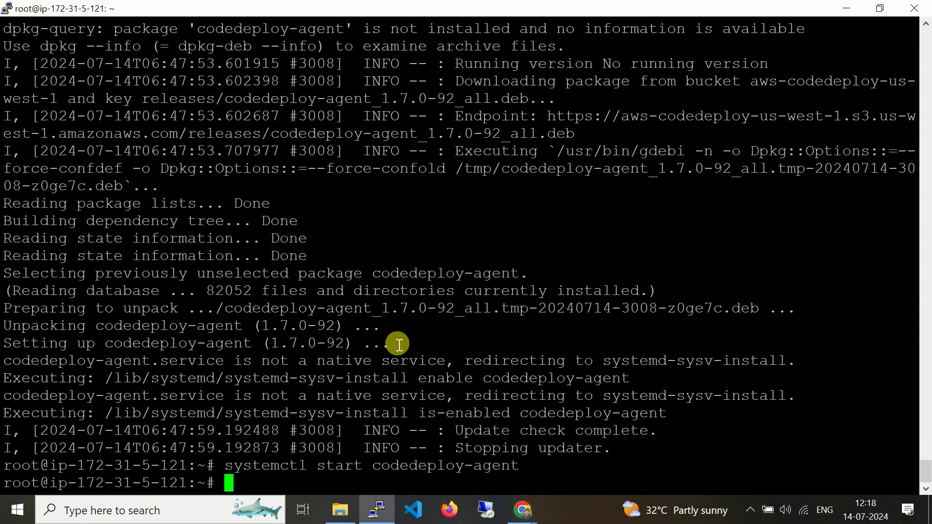
key("Return")
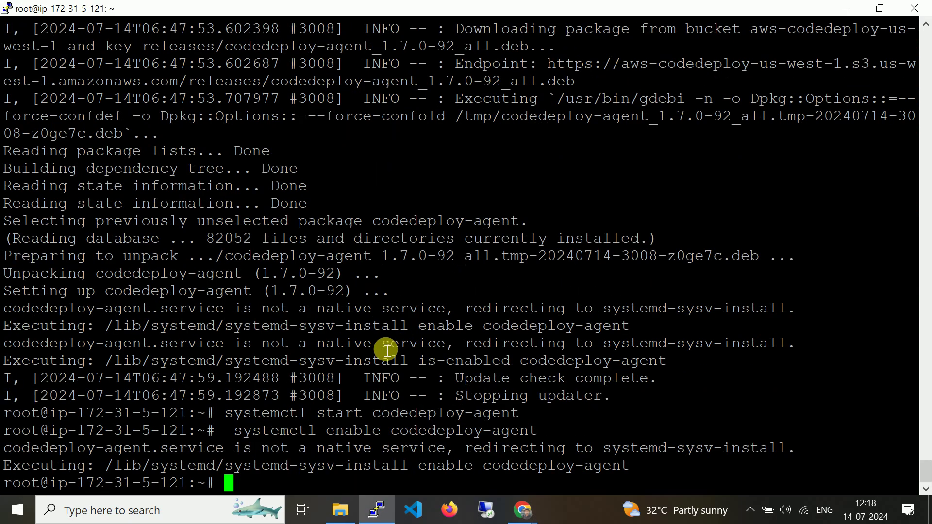
key("ctrl+l")
- Switch to Chrome, check the In-Placed Deployment outline slide and open github.com in a new browser tab
key("alt+Tab")
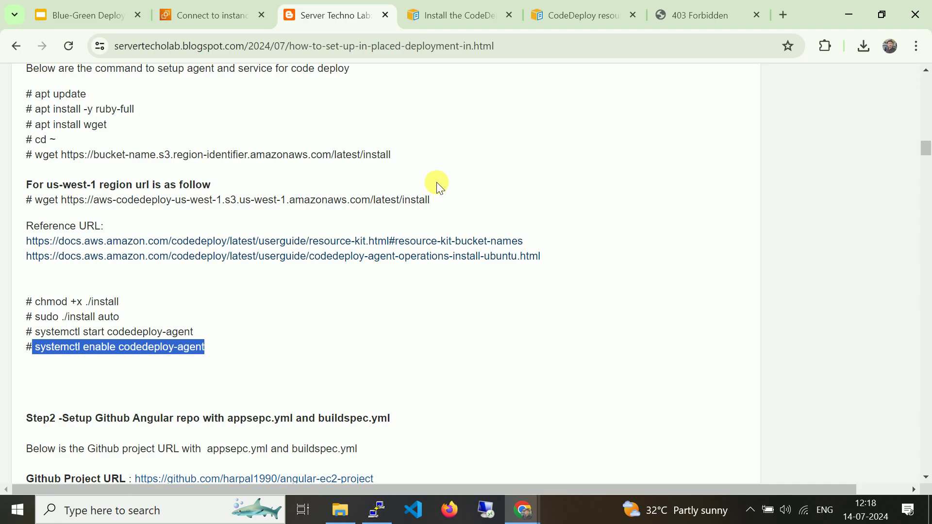
scroll(393, 225, "down", 4)
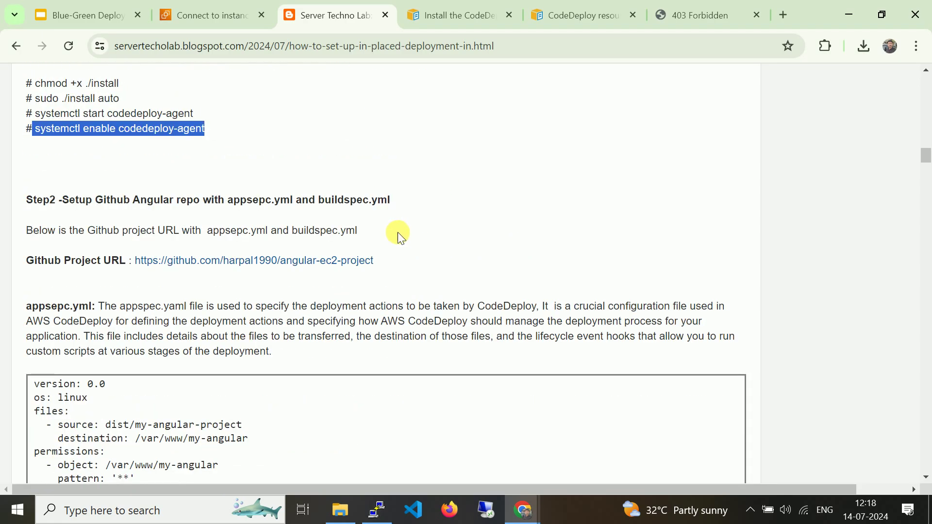
left_click(210, 15)
left_click(95, 16)
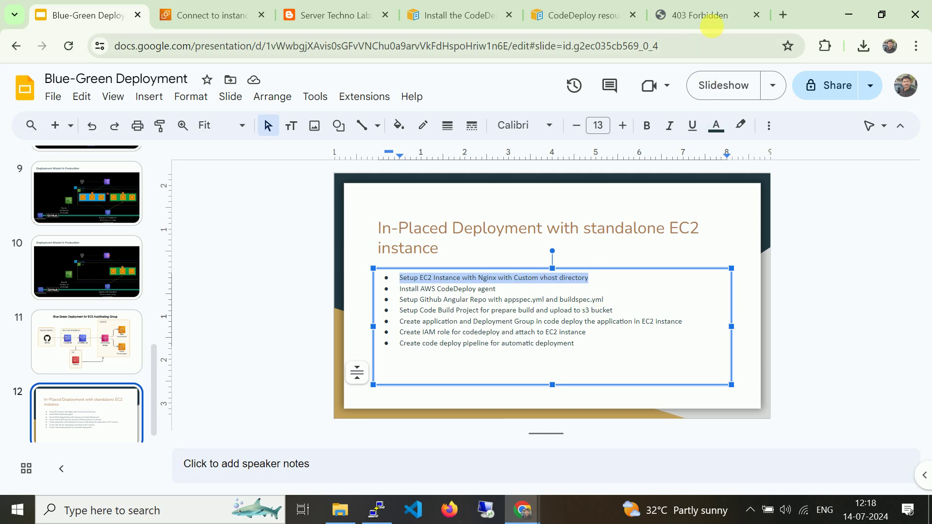
left_click(783, 12)
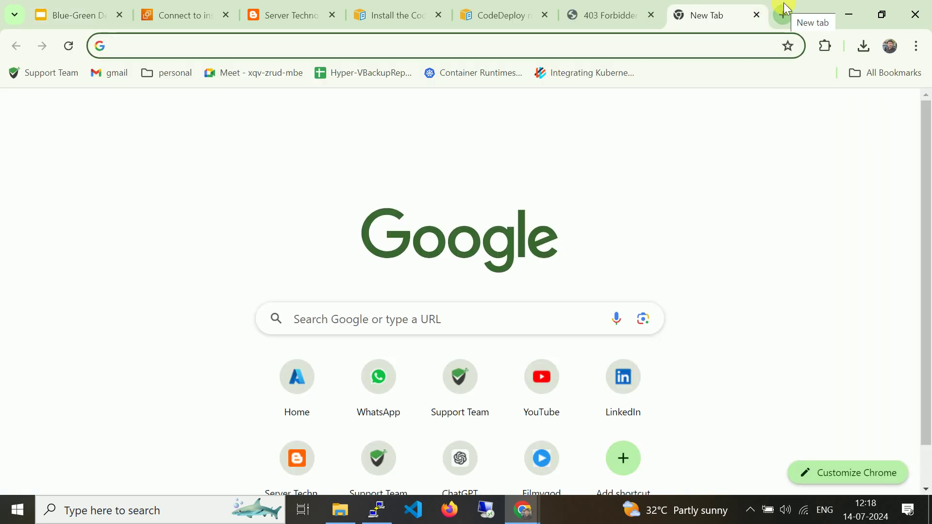
type("gi")
key("Return")
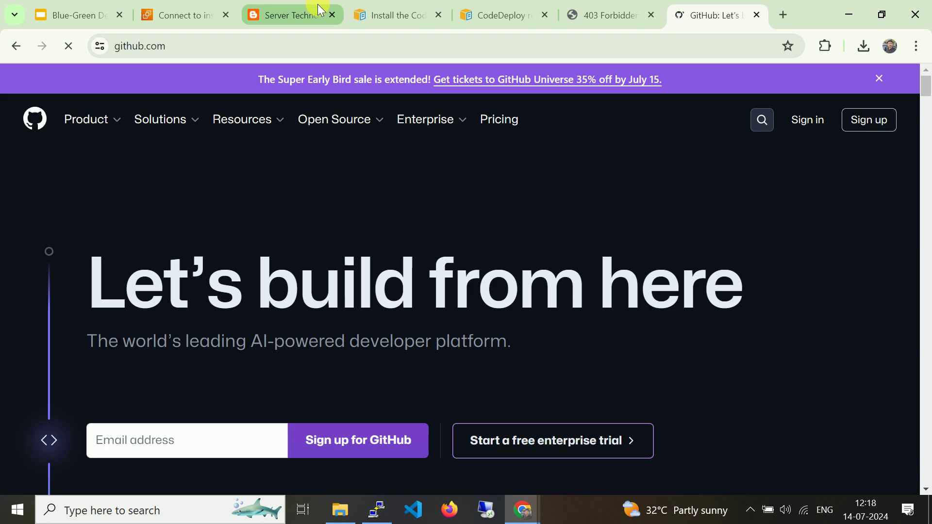
- Open the guide's GitHub project link for angular-ec2-project in a new browser tab and look through the repository's files
left_click(320, 10)
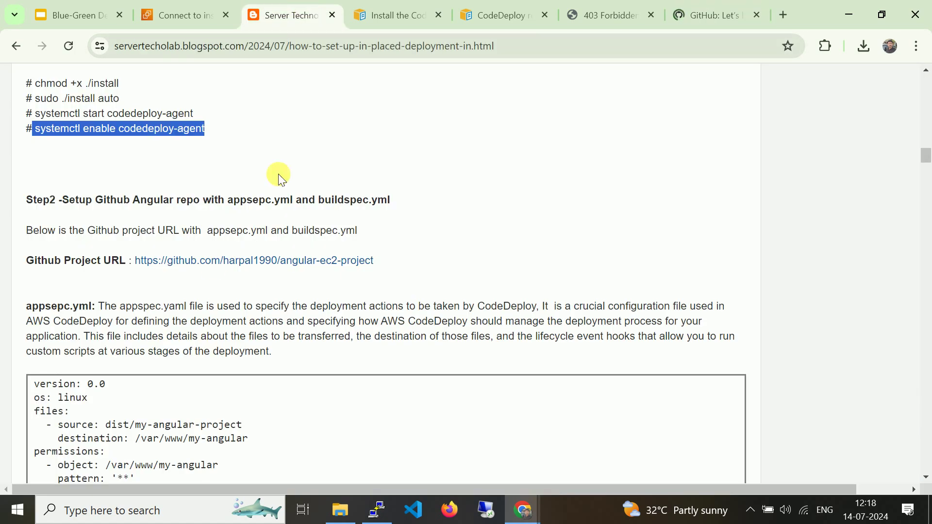
right_click(239, 268)
left_click(258, 276)
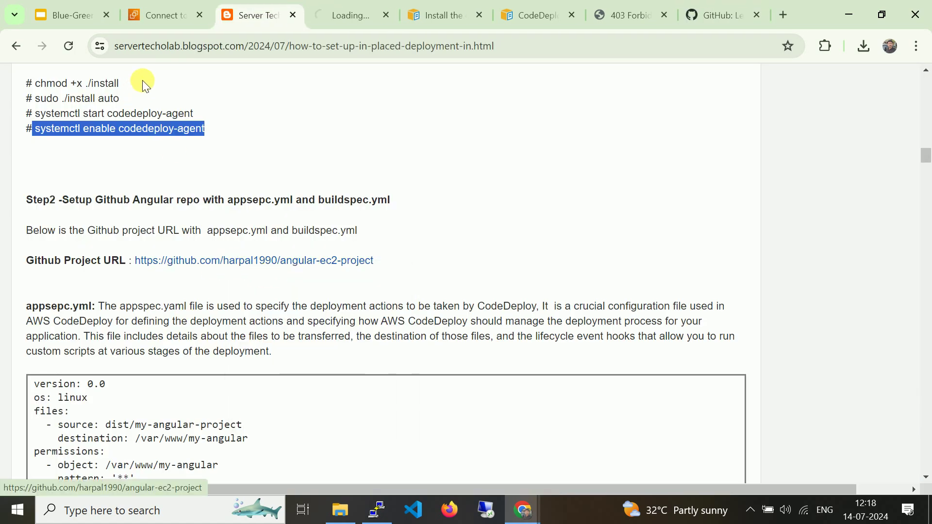
left_click(359, 7)
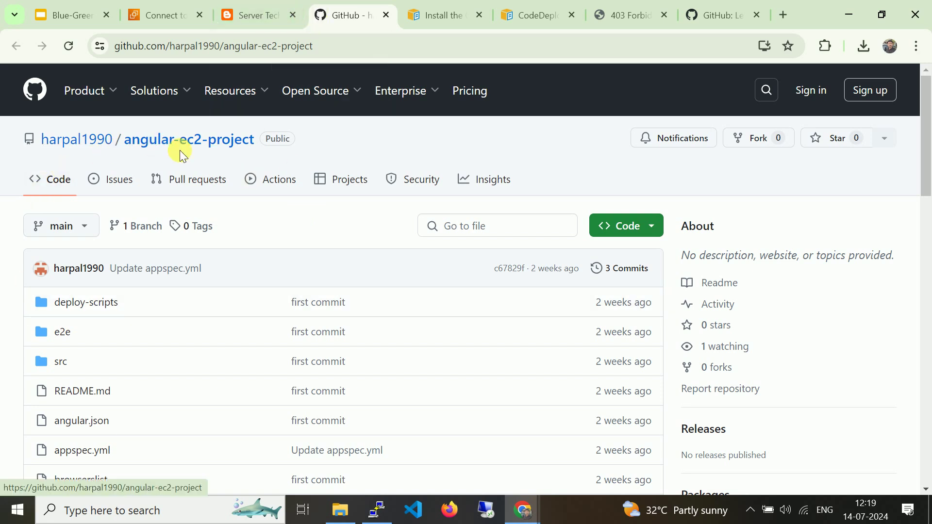
scroll(215, 162, "down", 3)
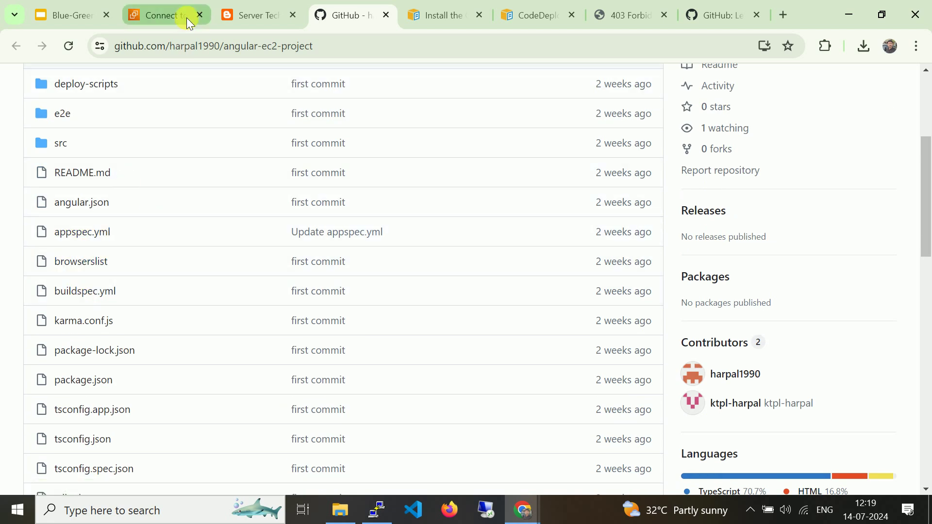
- Open appspec.yml from the angular-ec2-project repository in a new browser tab and view its contents
mouse_move(265, 6)
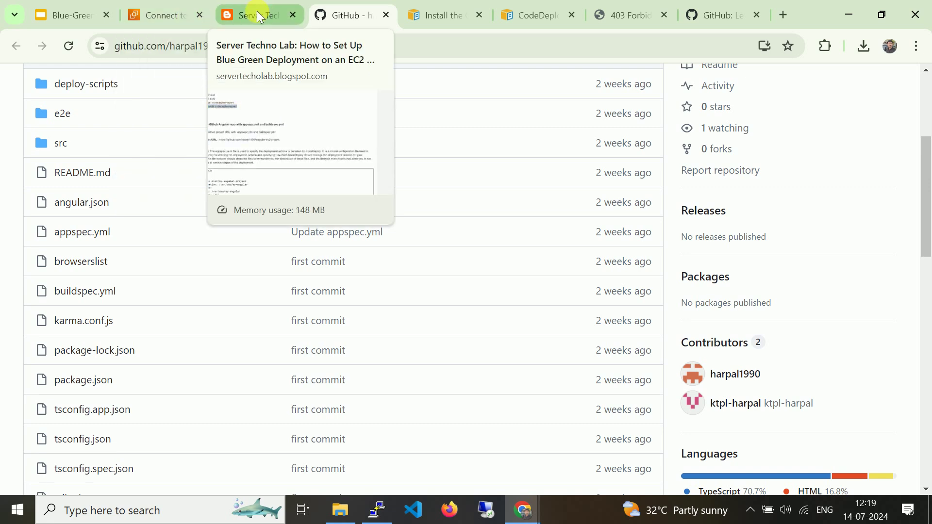
right_click(88, 235)
left_click(118, 246)
left_click(399, 7)
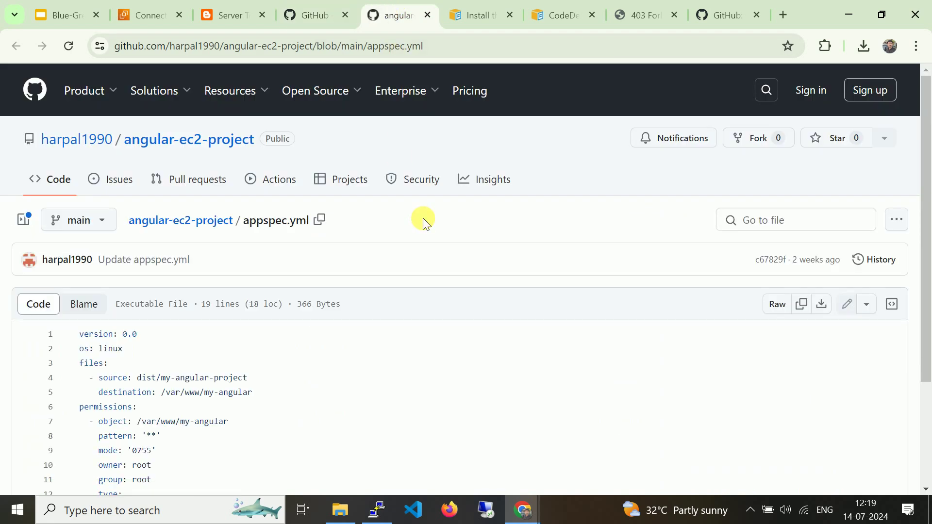
scroll(424, 217, "down", 2)
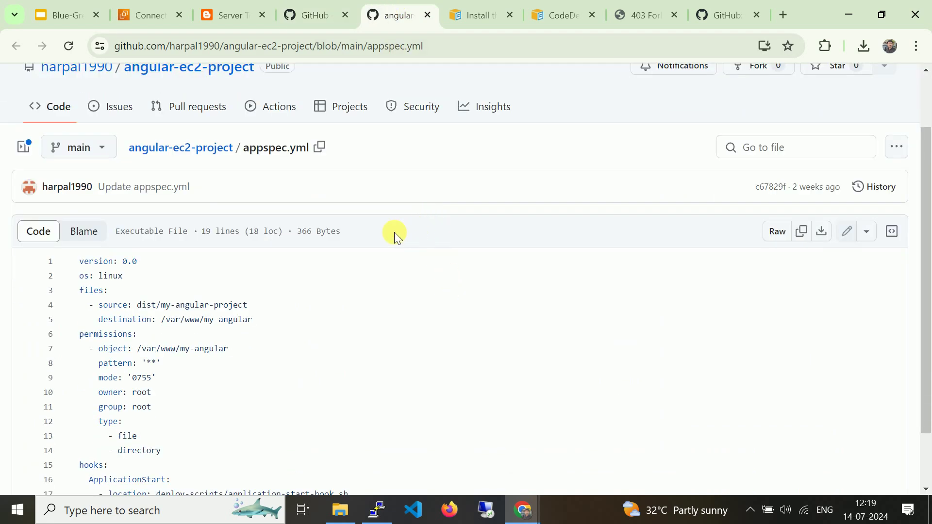
- Return to the guide and read the description of the appspec file under Step2
left_click(228, 14)
scroll(334, 203, "down", 2)
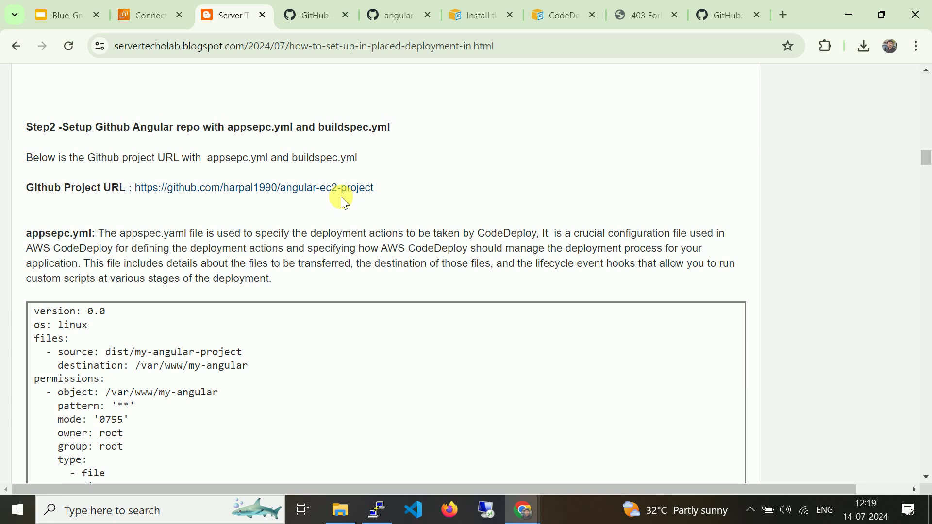
left_click_drag(100, 234, 229, 293)
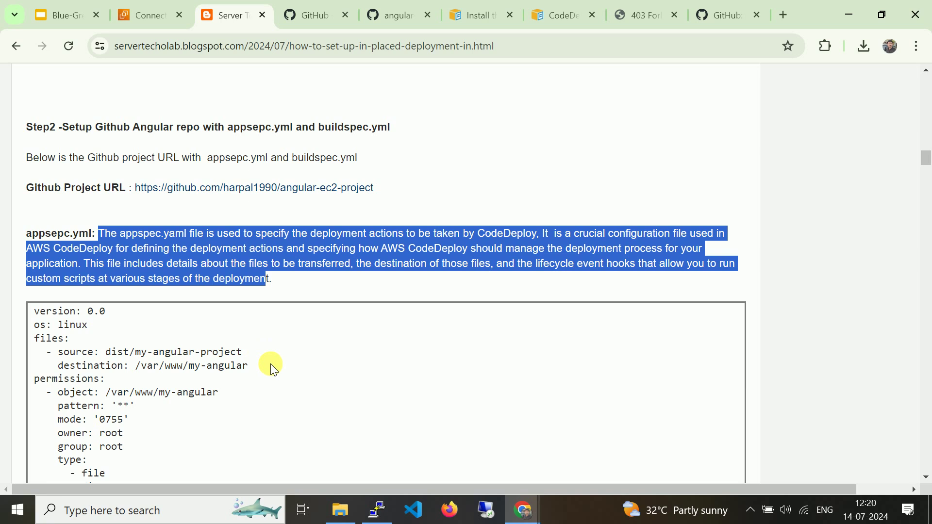
scroll(280, 342, "down", 4)
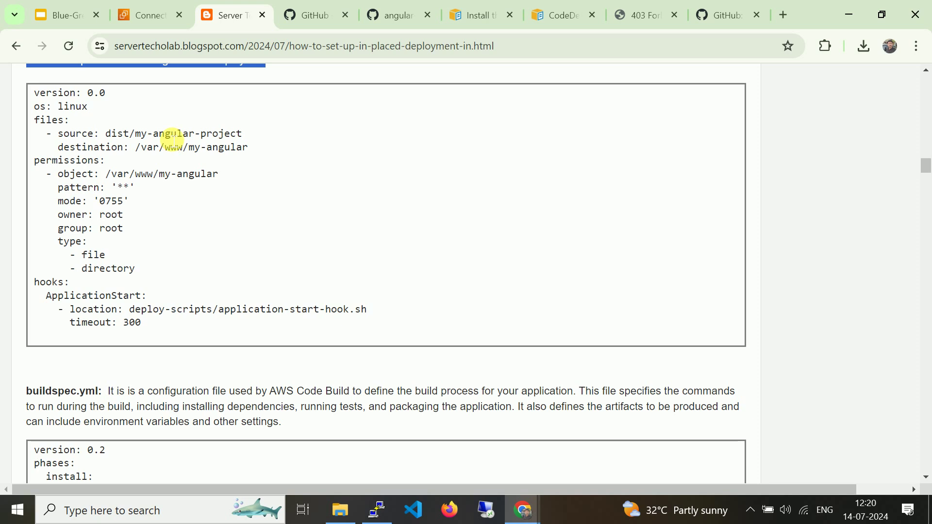
- Examine the source and destination paths in the files section of the guide's appspec example
double_click(77, 134)
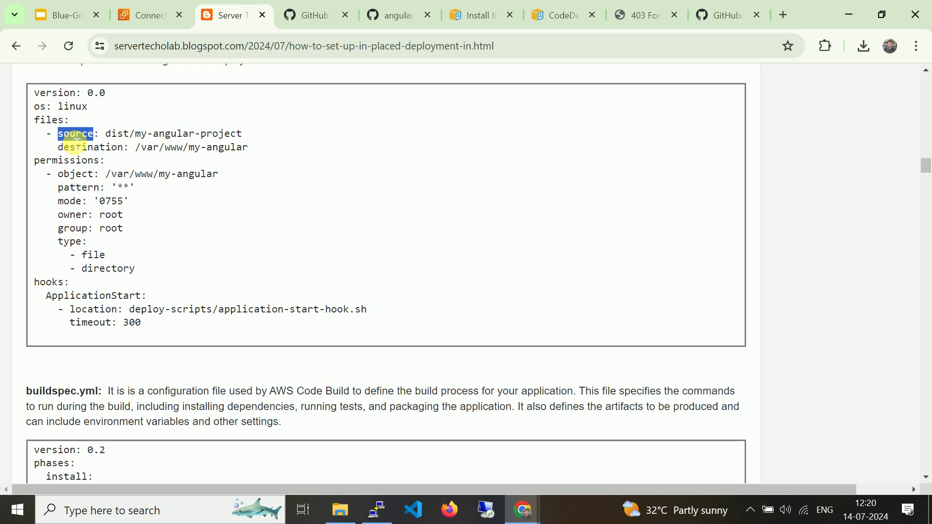
left_click(114, 138)
double_click(115, 134)
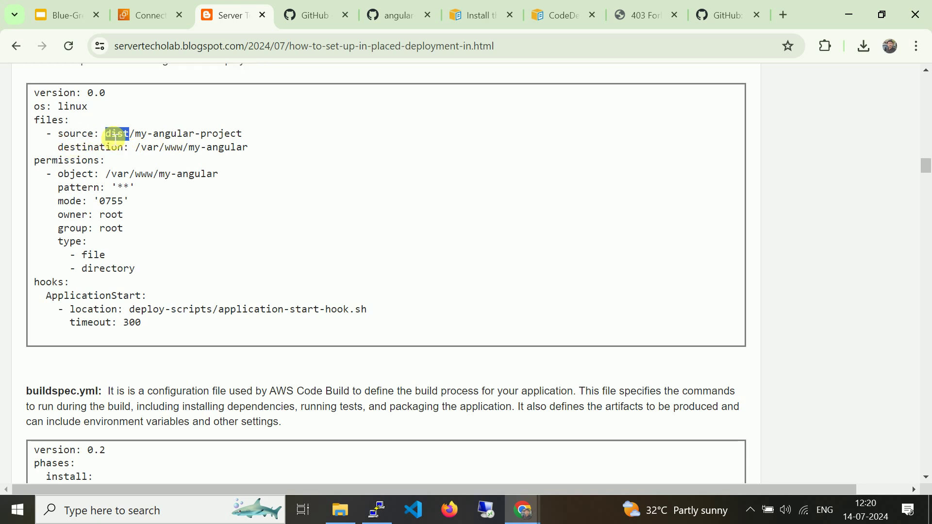
double_click(149, 133)
left_click_drag(243, 134, 113, 138)
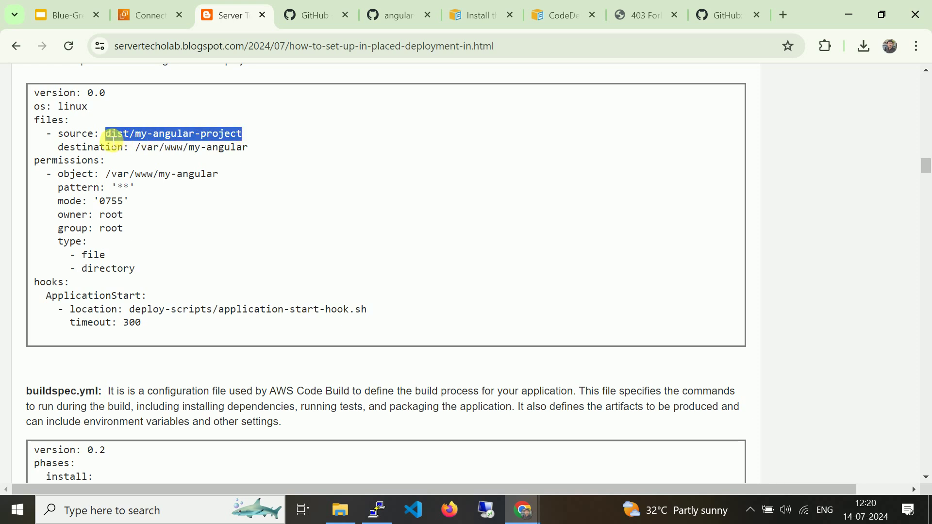
double_click(75, 150)
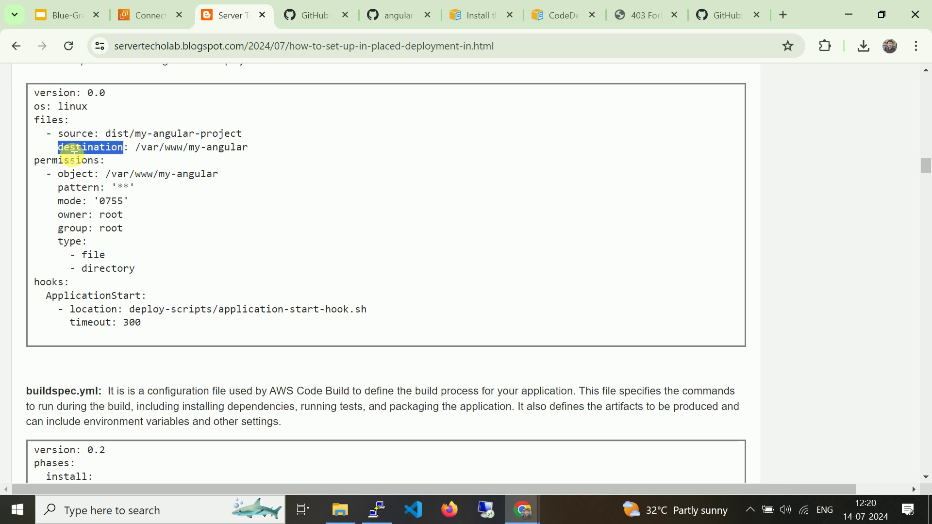
left_click_drag(140, 152, 249, 152)
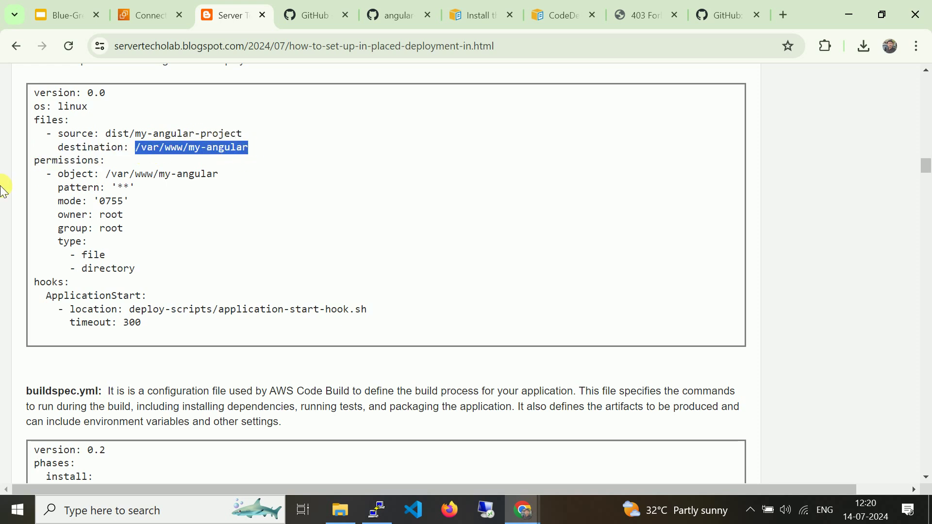
- Examine the permissions section of the appspec example, covering object, pattern, mode, owner, group and type
double_click(75, 174)
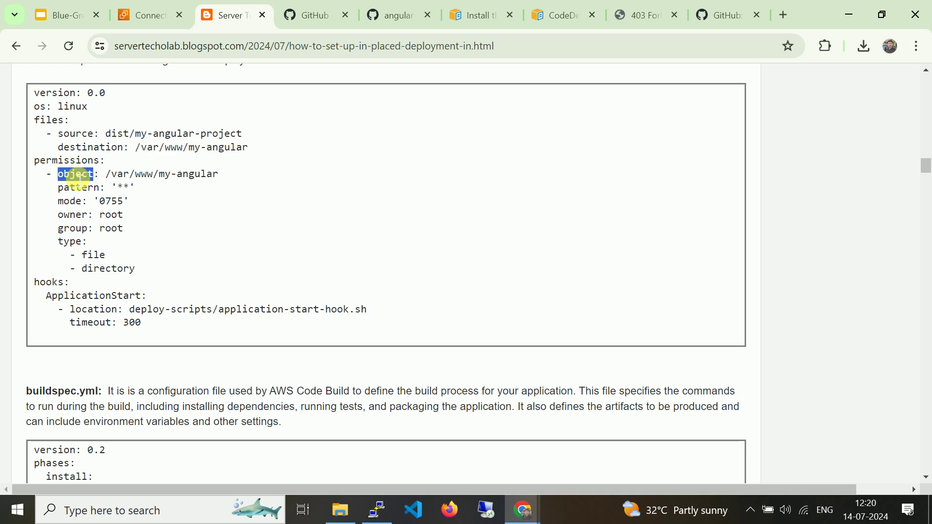
double_click(80, 187)
left_click_drag(112, 187, 135, 188)
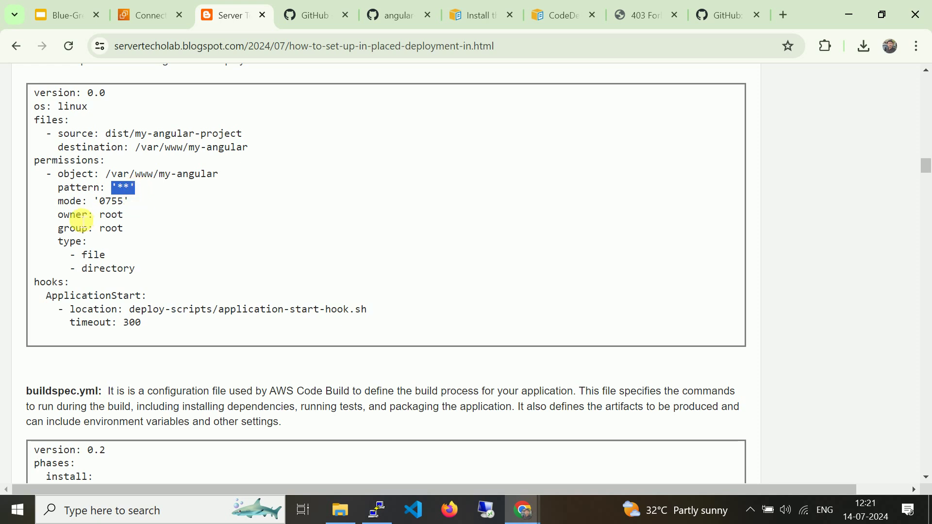
double_click(69, 201)
double_click(112, 201)
double_click(74, 217)
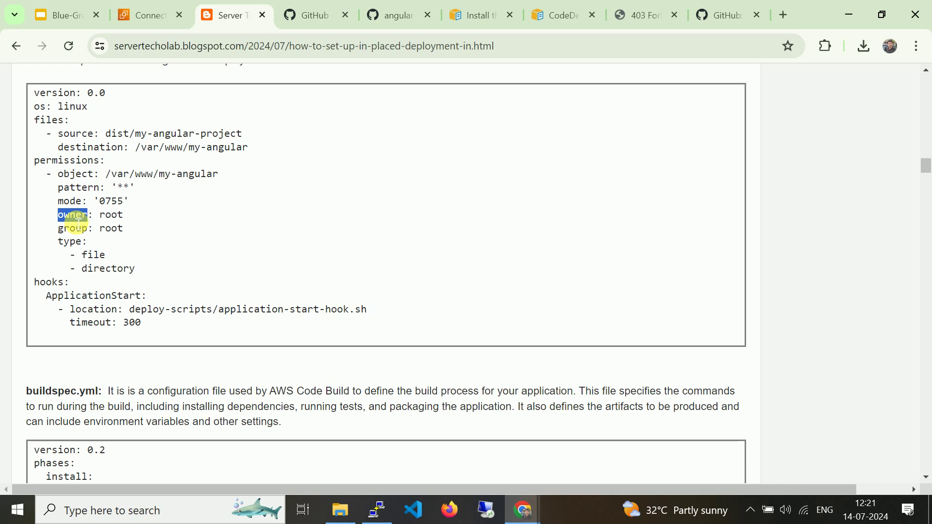
left_click_drag(124, 228, 24, 221)
double_click(70, 241)
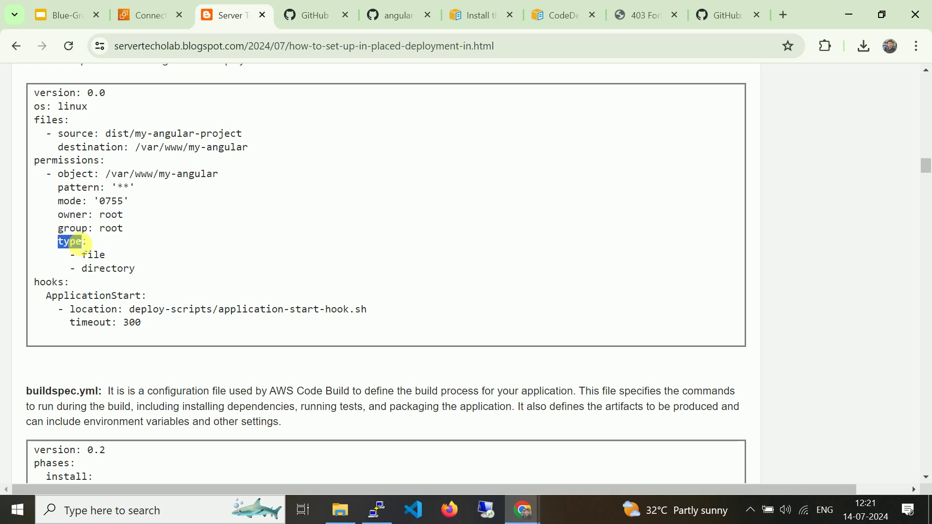
double_click(94, 254)
double_click(102, 268)
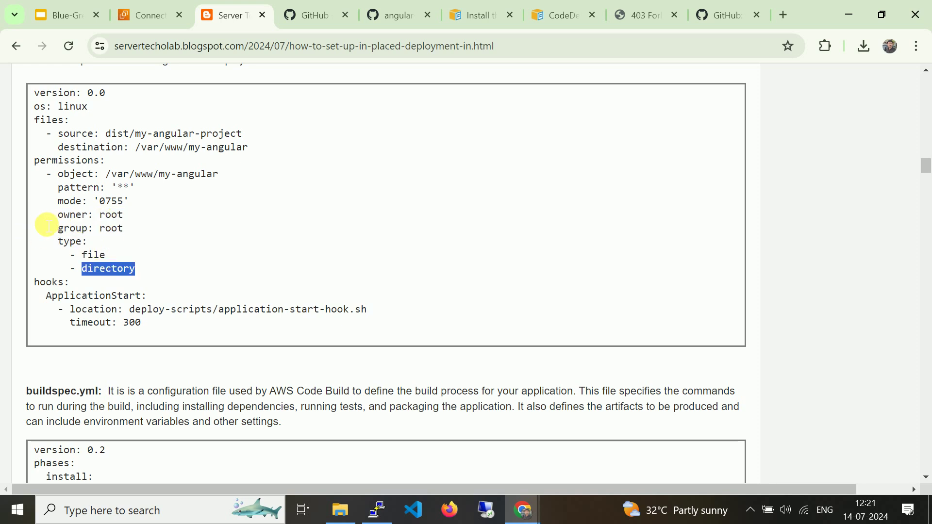
left_click_drag(63, 200, 130, 228)
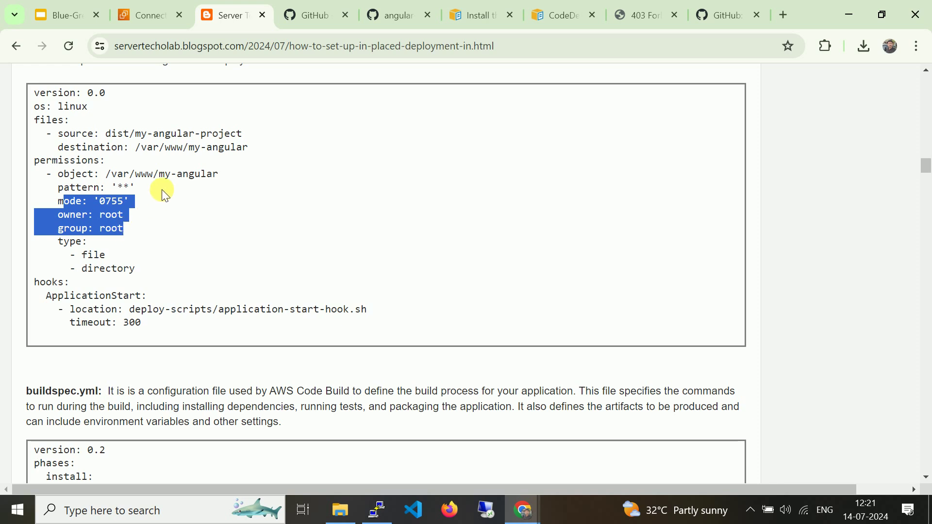
- Examine the ApplicationStart hook and its script location in the hooks section of the appspec example
double_click(48, 282)
double_click(79, 295)
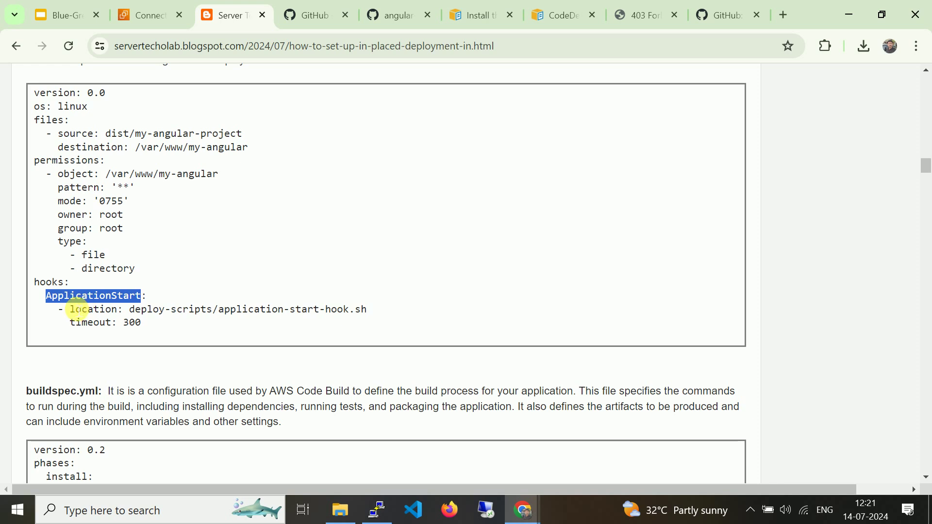
double_click(78, 311)
double_click(145, 311)
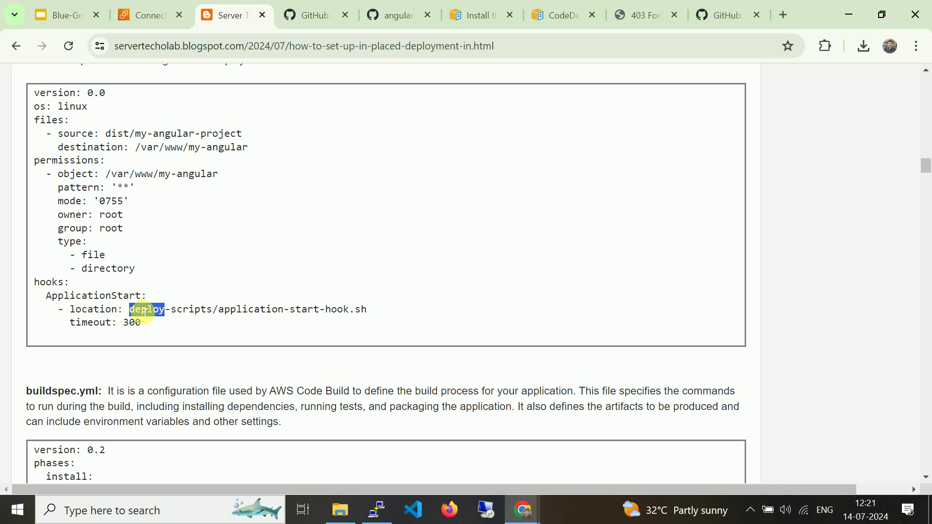
double_click(265, 311)
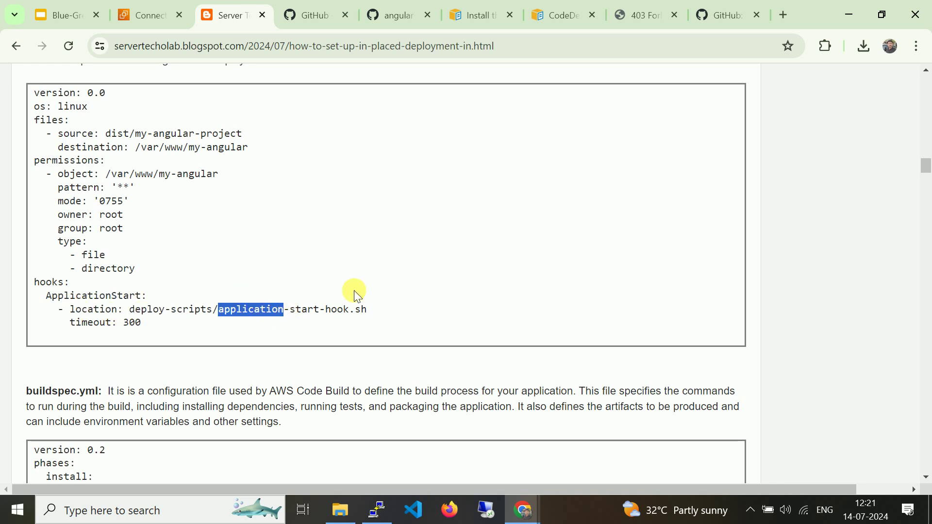
- Review the ApplicationStart location and timeout, and examine the command in deploy-scripts/application-start-hook.sh in the angular-ec2-project GitHub repository
left_click_drag(143, 324, 30, 307)
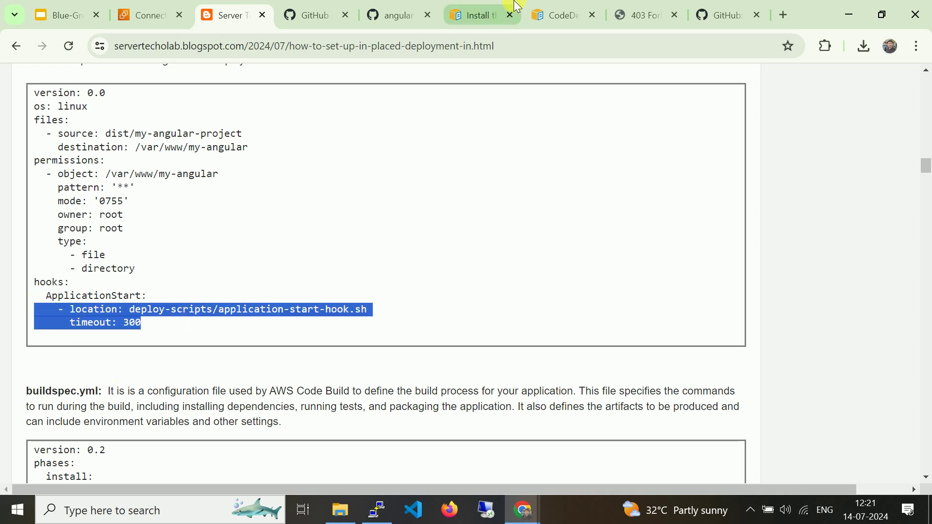
left_click(315, 12)
scroll(99, 294, "up", 4)
scroll(102, 297, "up", 1)
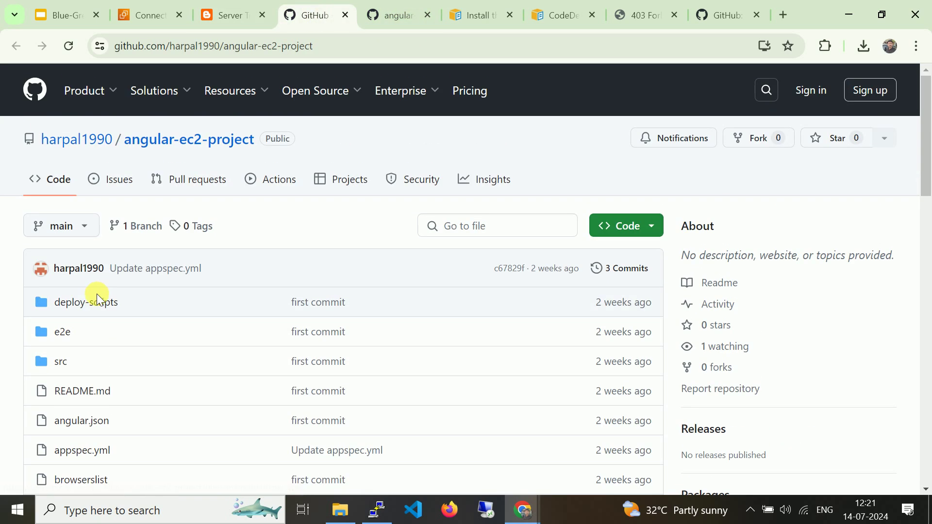
left_click(99, 301)
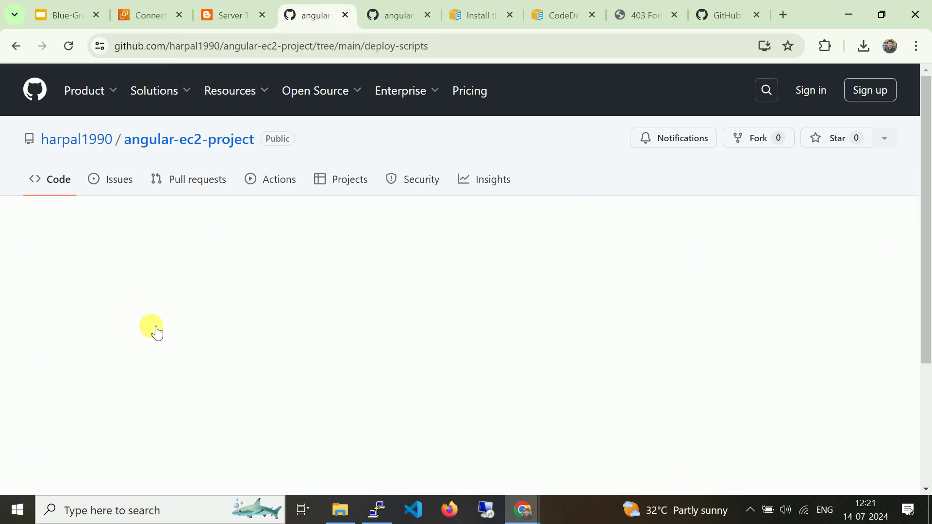
left_click(329, 368)
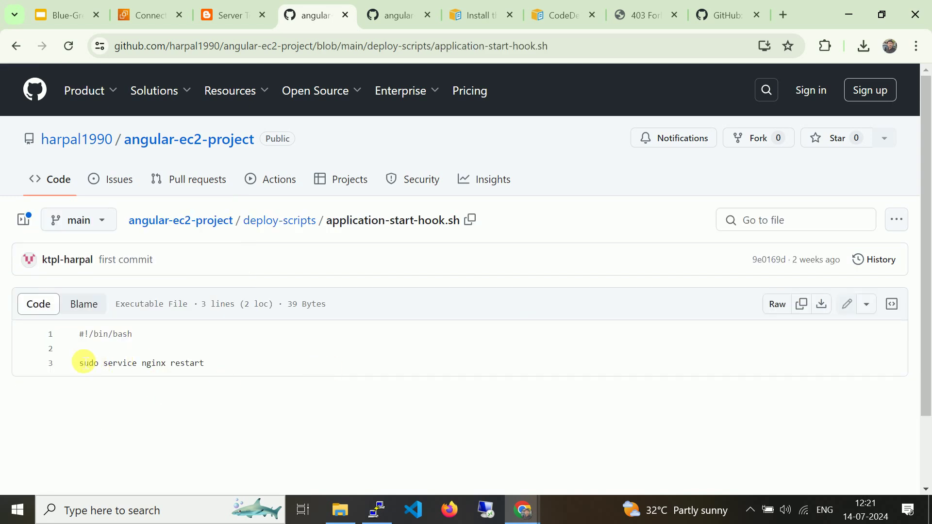
left_click_drag(83, 362, 237, 367)
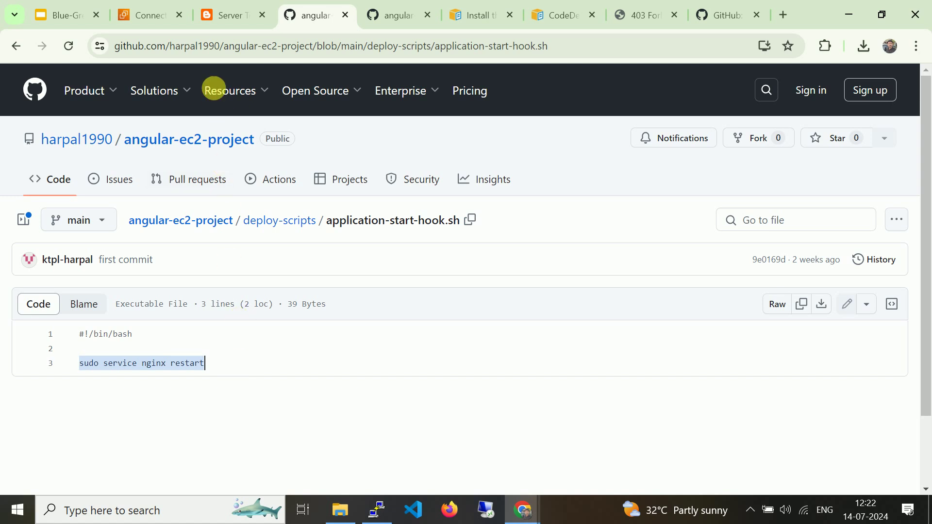
- Return to the guide and examine the install phase of the buildspec.yml example, covering runtime-versions and the Angular CLI install command
left_click(150, 19)
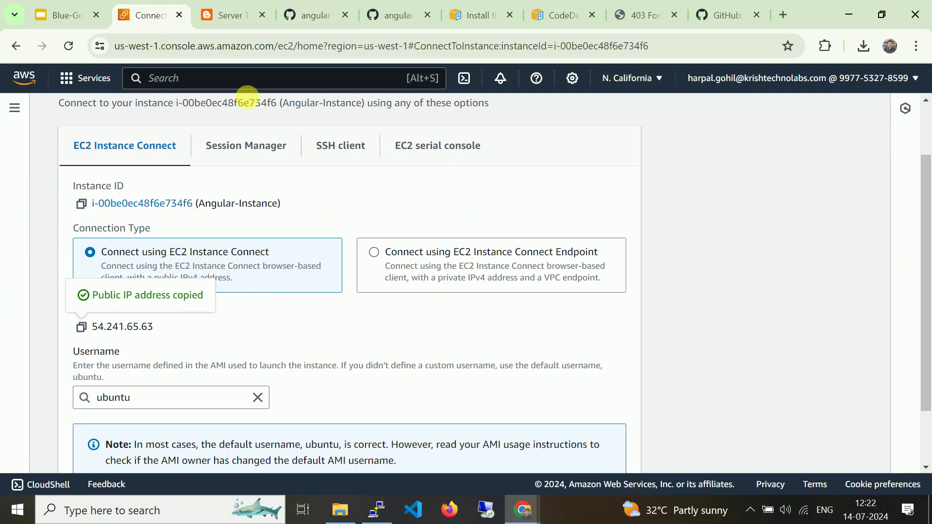
left_click(241, 12)
scroll(262, 231, "down", 5)
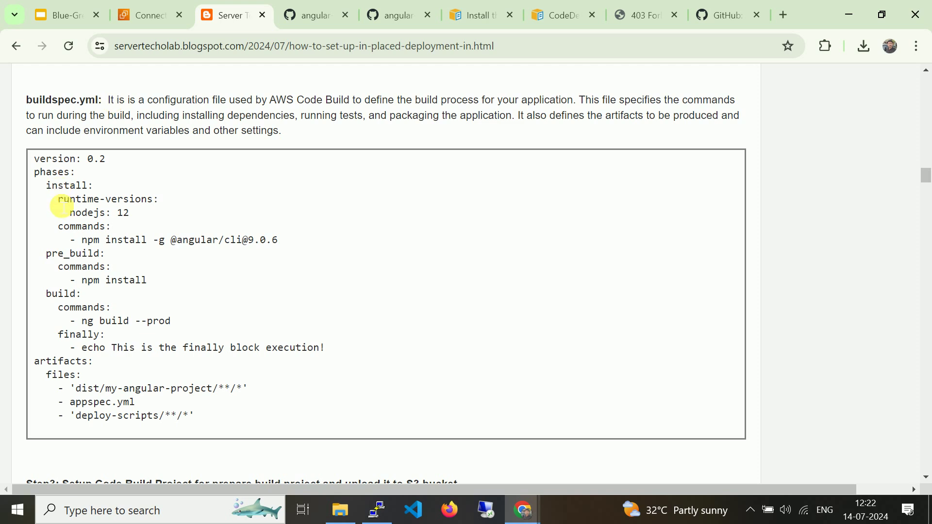
double_click(68, 186)
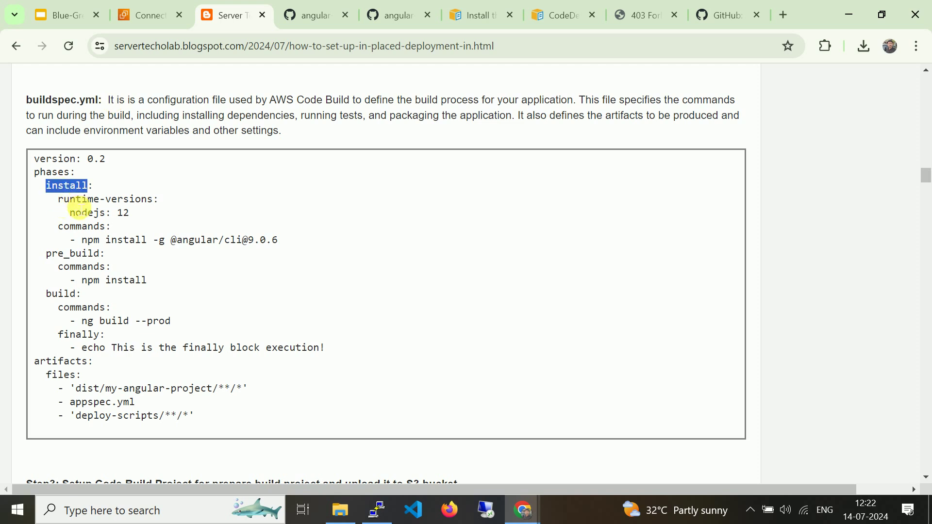
double_click(81, 203)
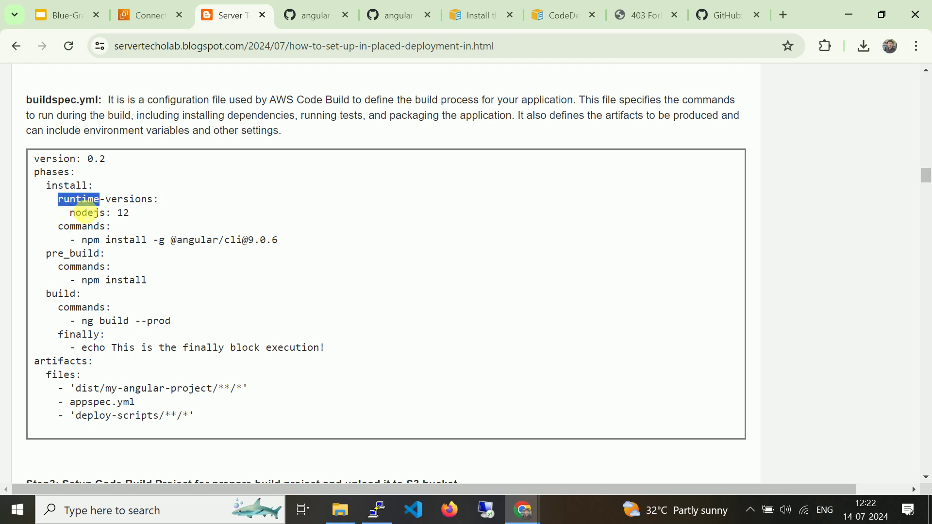
double_click(90, 213)
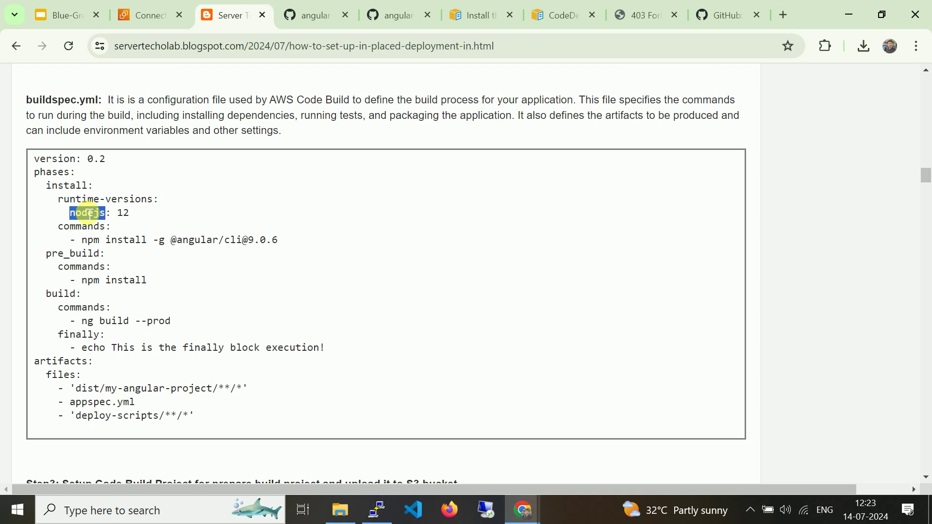
double_click(121, 241)
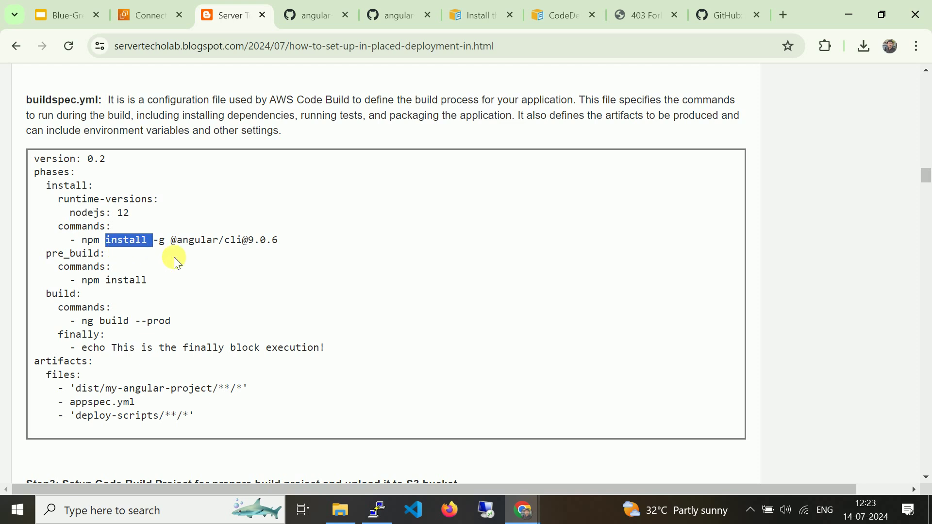
double_click(212, 241)
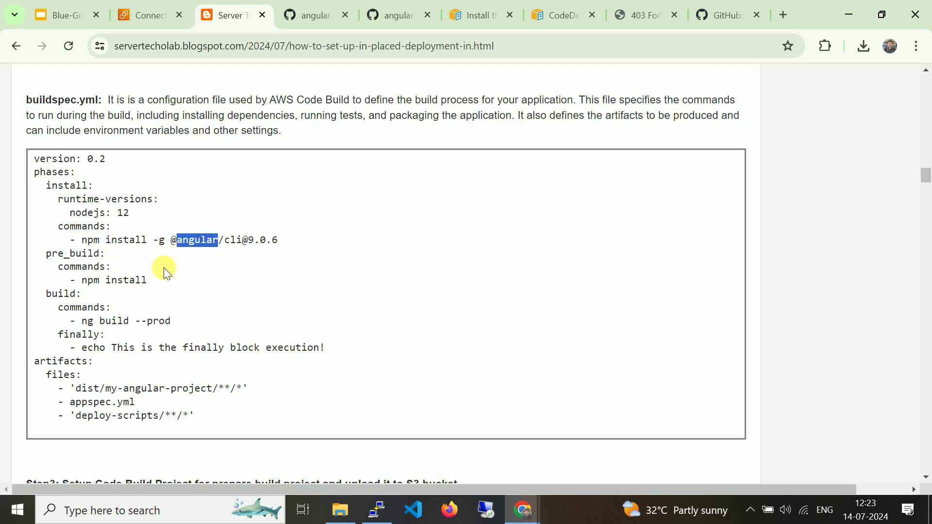
- Examine the pre_build and build commands in the buildspec.yml example
double_click(112, 285)
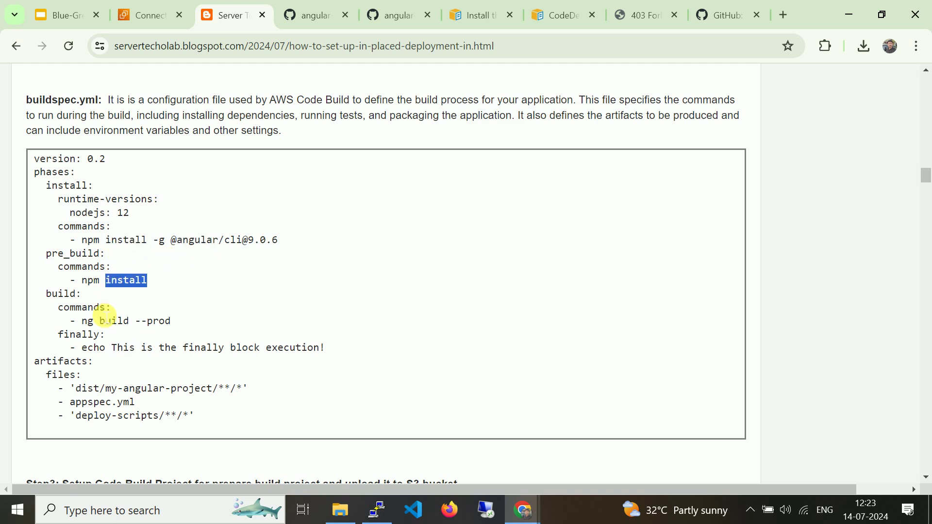
double_click(96, 323)
double_click(127, 323)
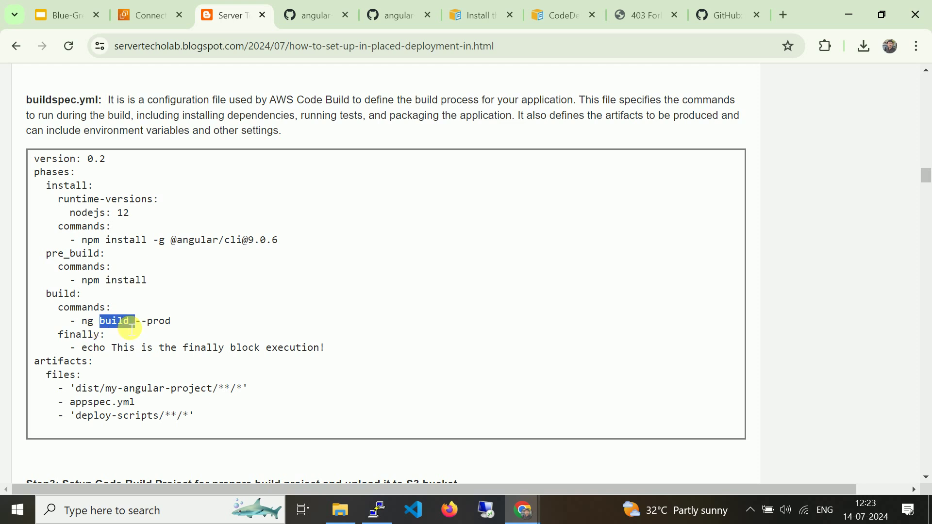
double_click(157, 322)
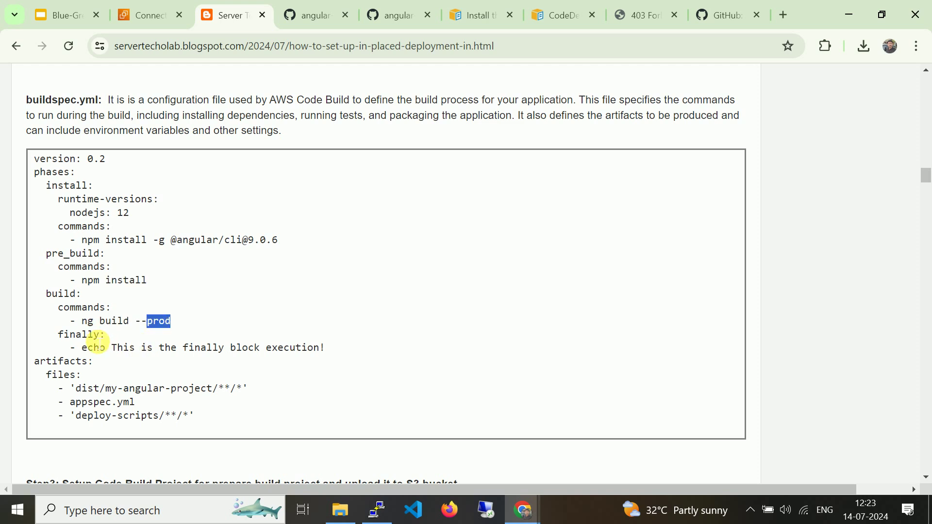
- Examine the artifacts files listed in the buildspec.yml example, covering the dist folder, appspec.yml and deploy-scripts
double_click(83, 389)
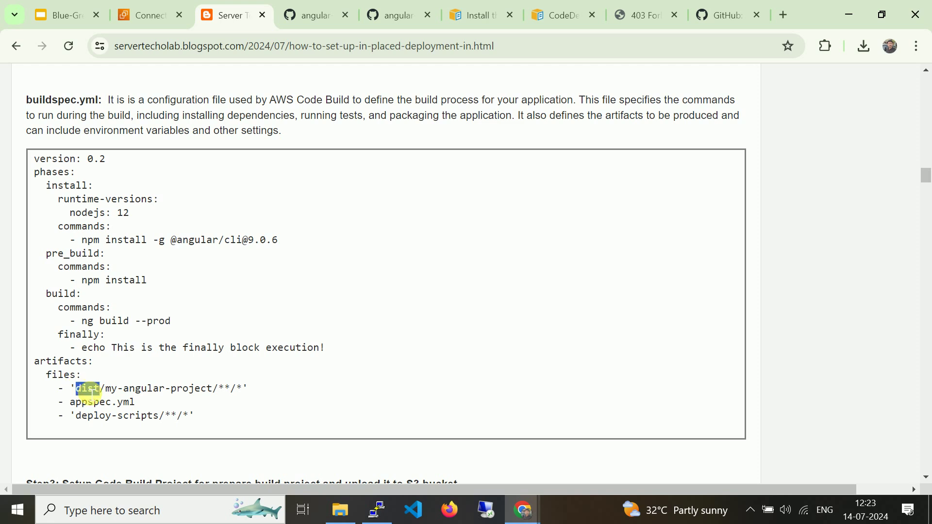
double_click(112, 389)
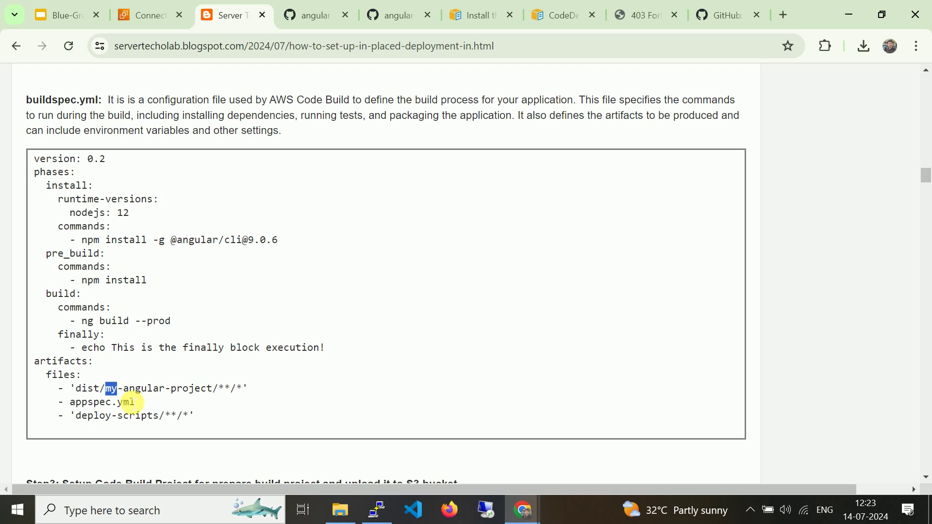
double_click(114, 403)
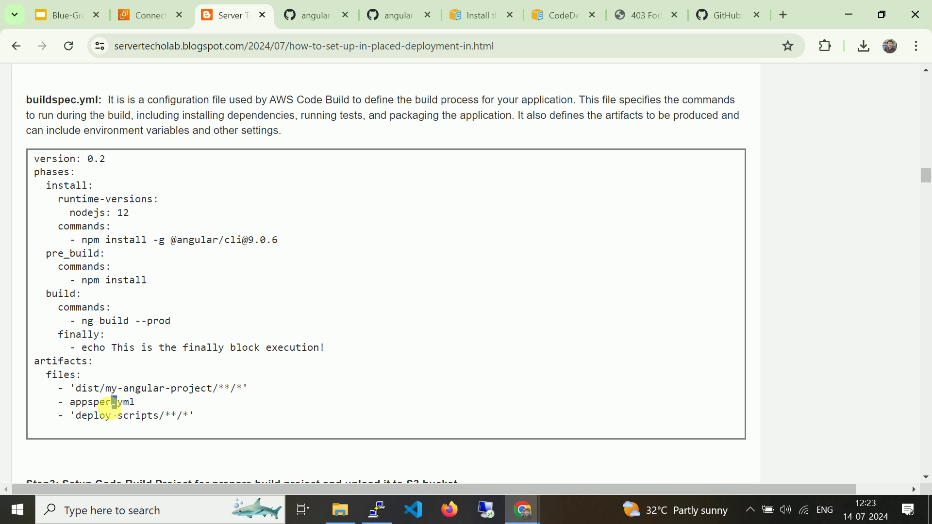
double_click(108, 401)
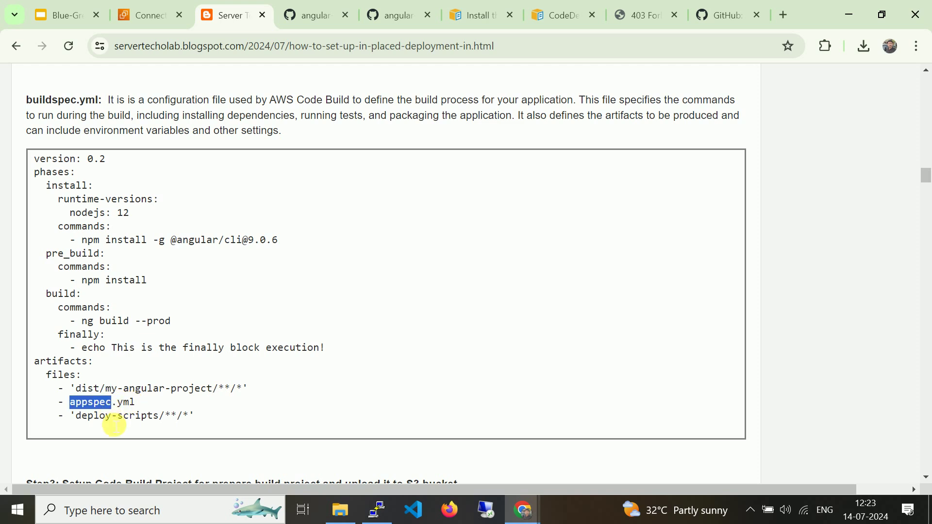
double_click(114, 416)
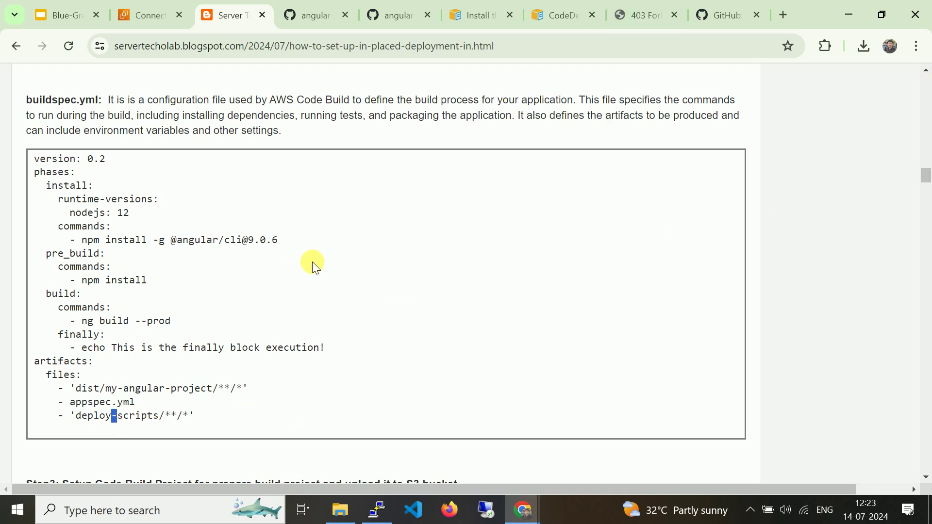
- Check the In-Placed Deployment checklist slide, and read the guide's Step3 on where to create the Code Build project
scroll(312, 262, "up", 5)
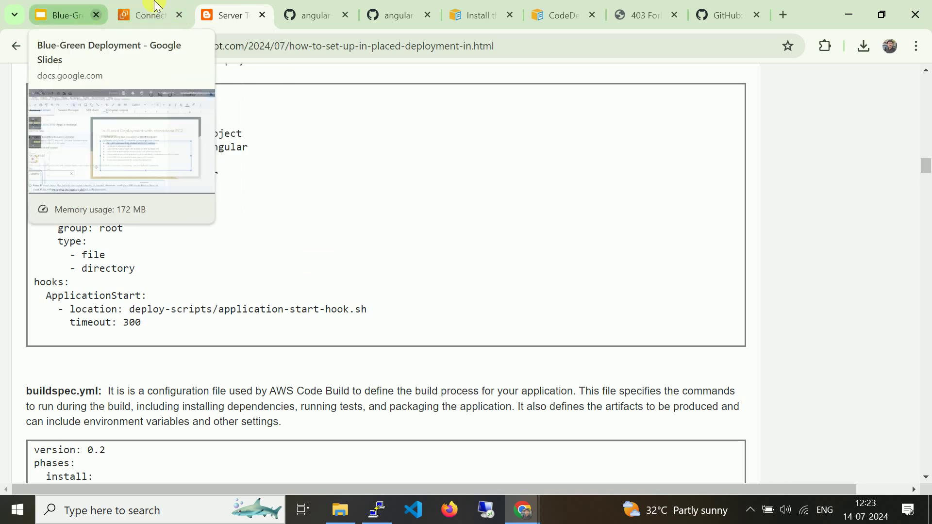
left_click(70, 12)
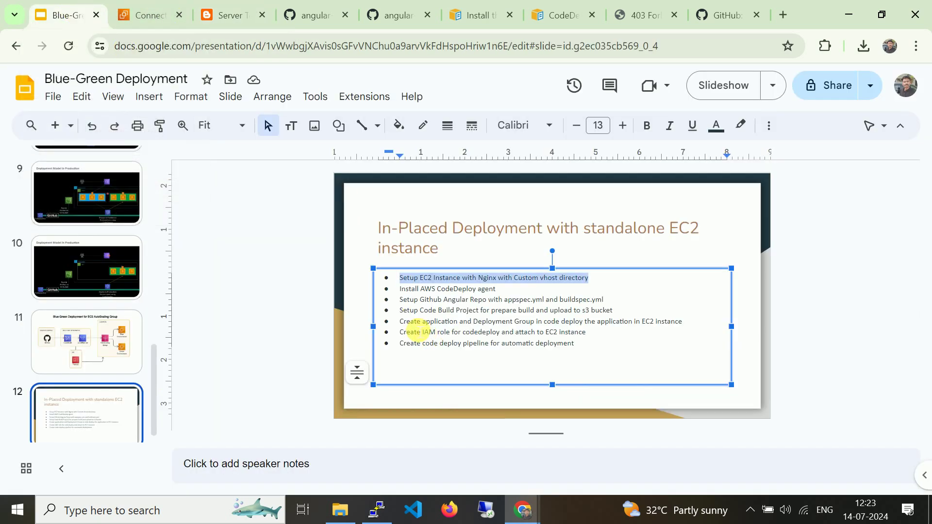
left_click(210, 13)
scroll(192, 272, "down", 10)
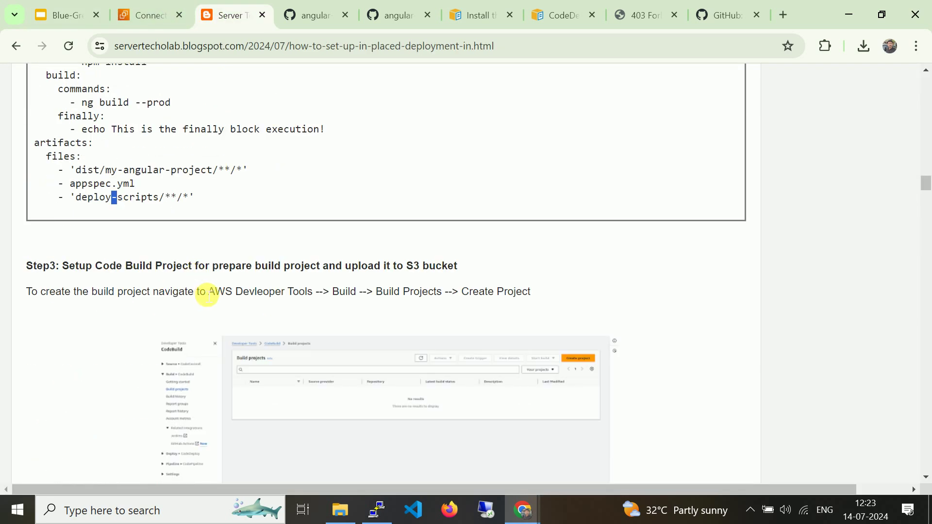
left_click(75, 270)
left_click_drag(74, 270, 501, 264)
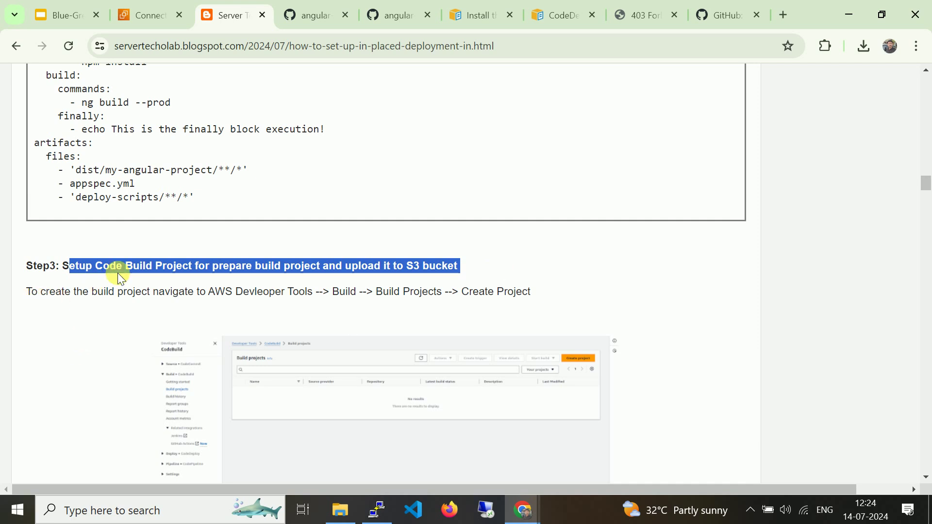
left_click_drag(209, 294, 321, 298)
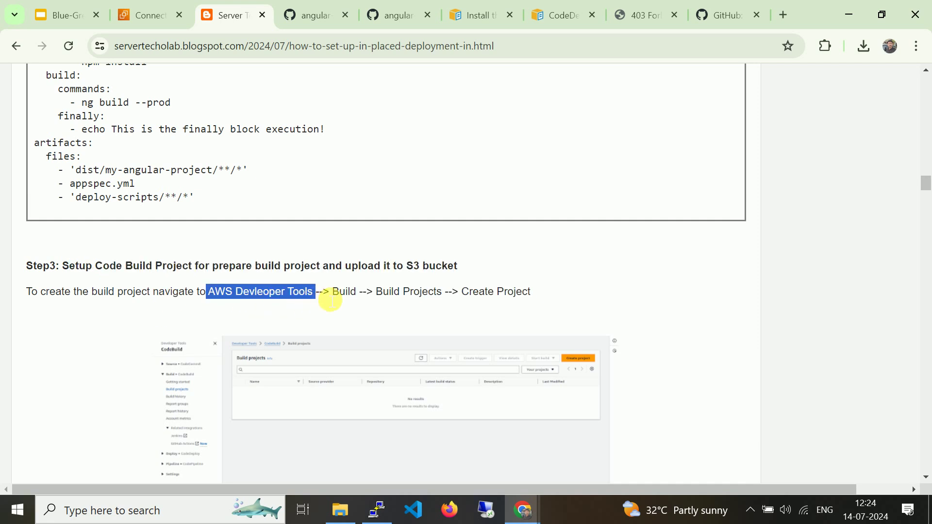
double_click(343, 294)
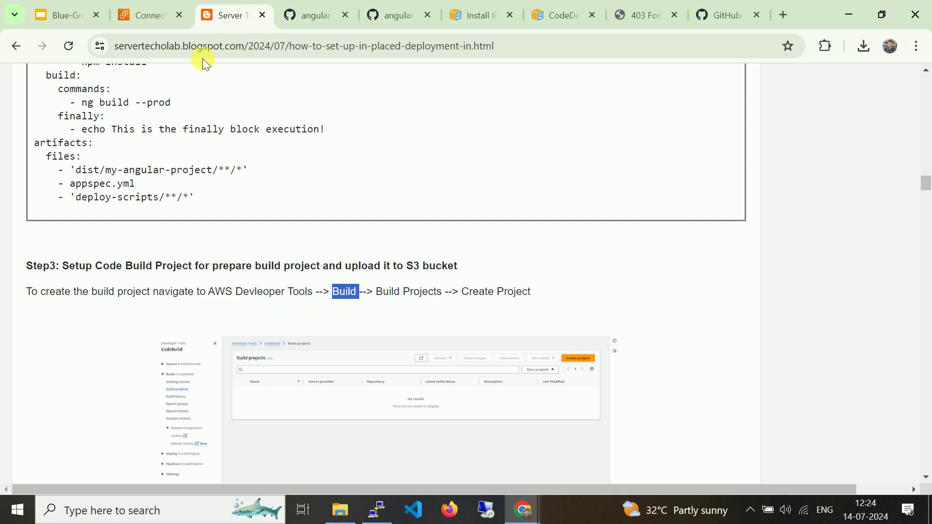
- Search the AWS console for s3 and open the S3 service in a new browser tab
left_click(161, 17)
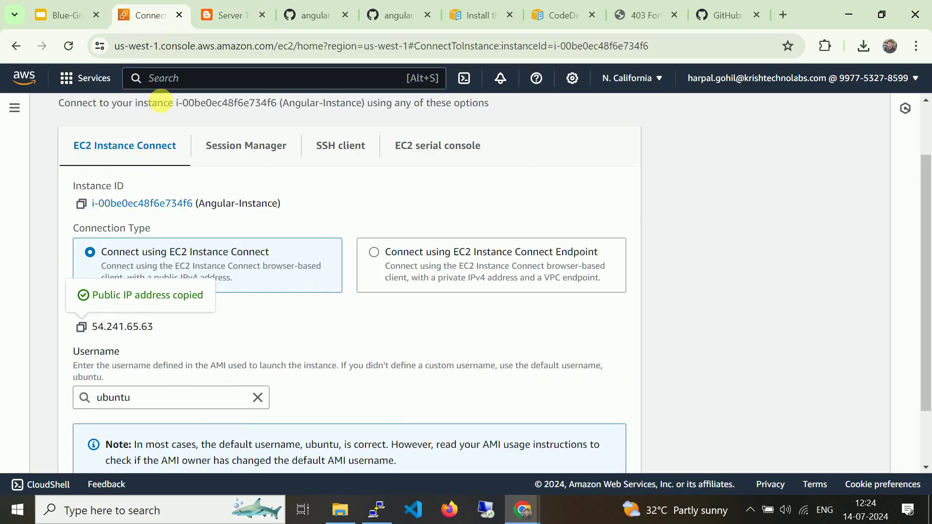
left_click(156, 82)
type("s")
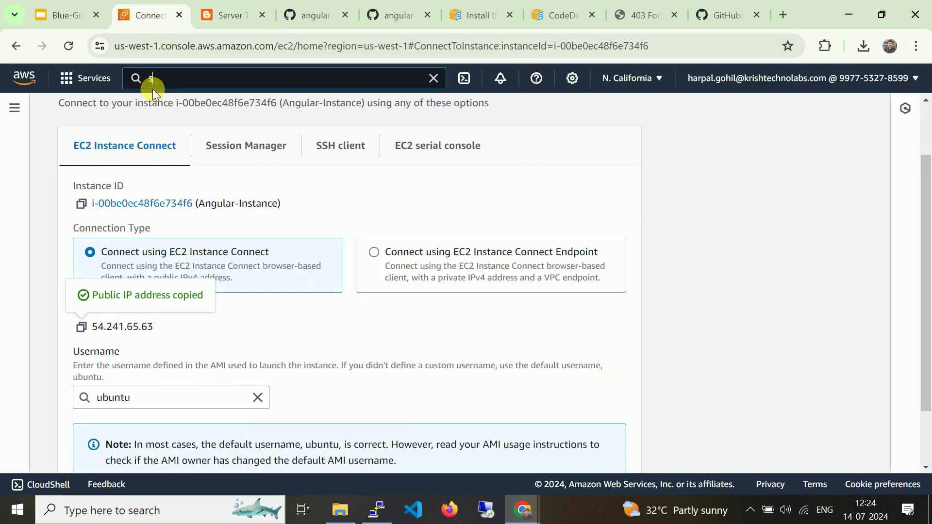
type("3")
right_click(347, 187)
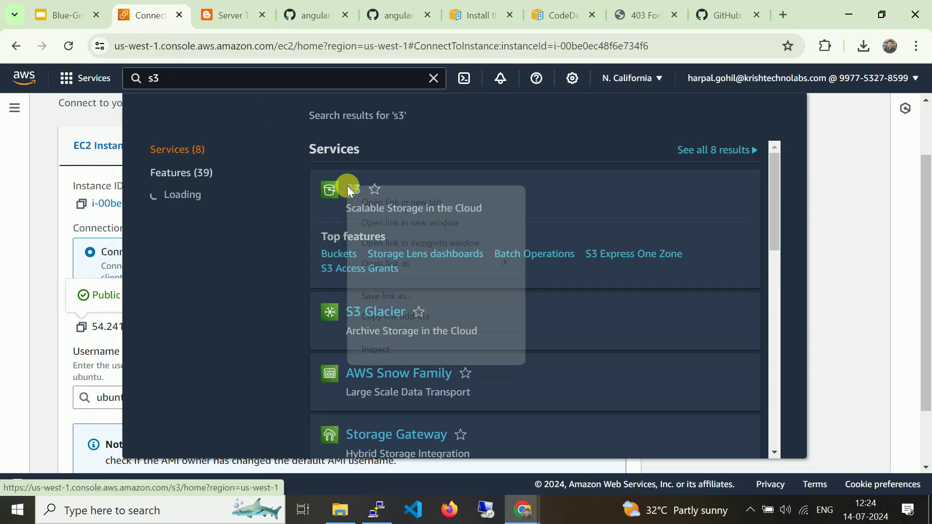
left_click(367, 202)
left_click(216, 15)
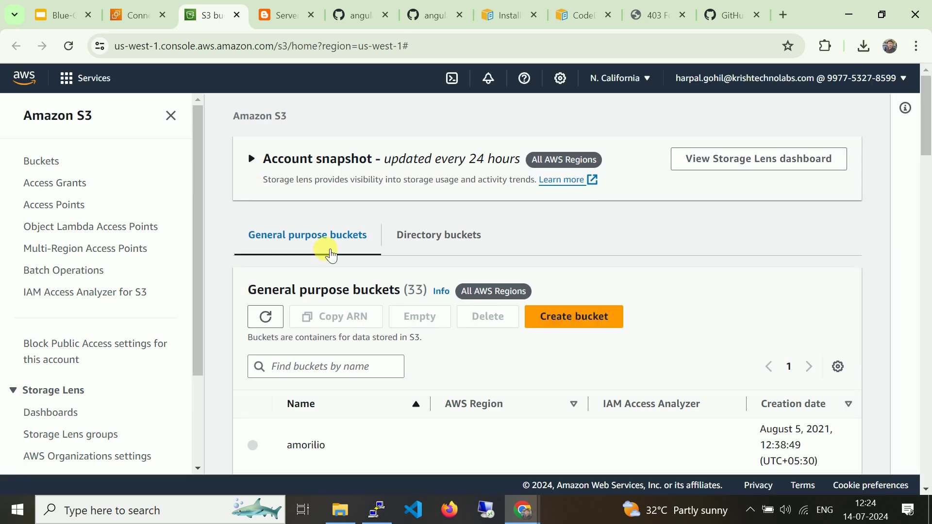
- Open the angularbuckettestkrish1 bucket and examine its objects and name
scroll(328, 257, "down", 1)
left_click(316, 298)
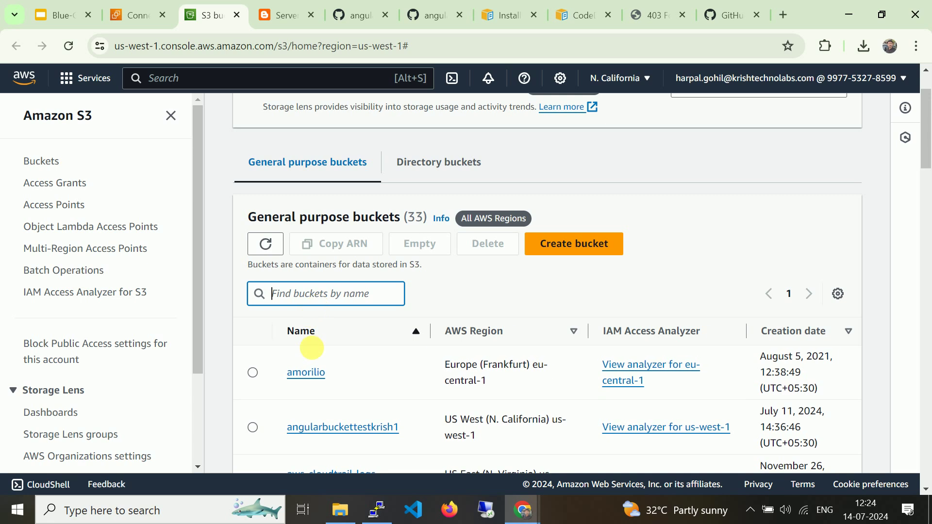
left_click(341, 429)
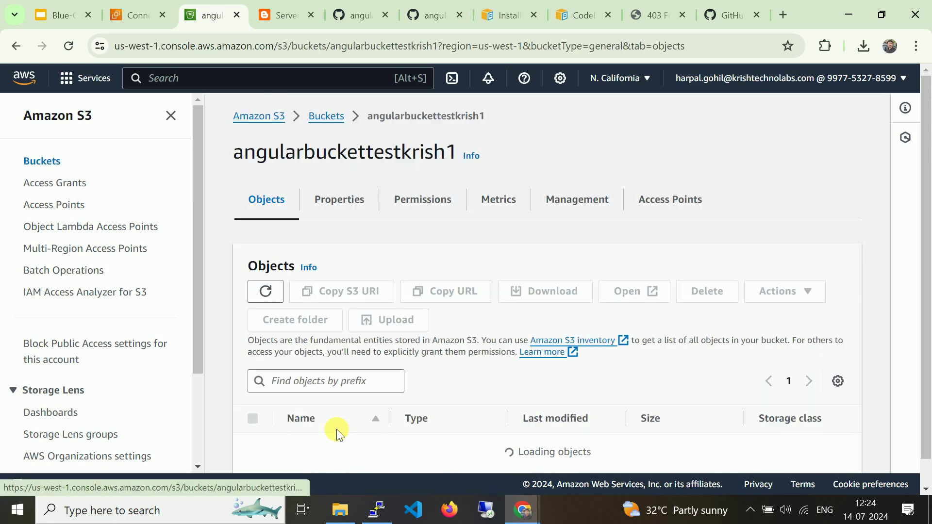
scroll(421, 320, "down", 1)
scroll(420, 321, "up", 1)
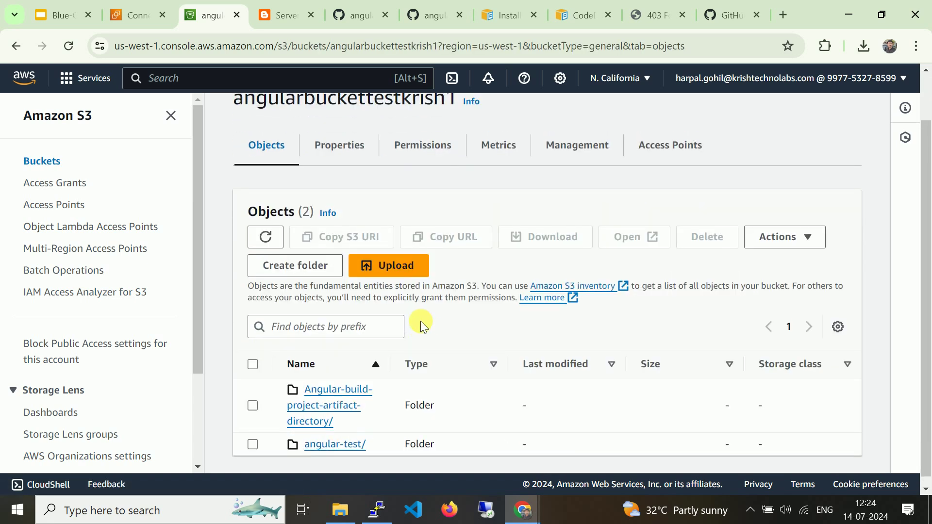
double_click(396, 115)
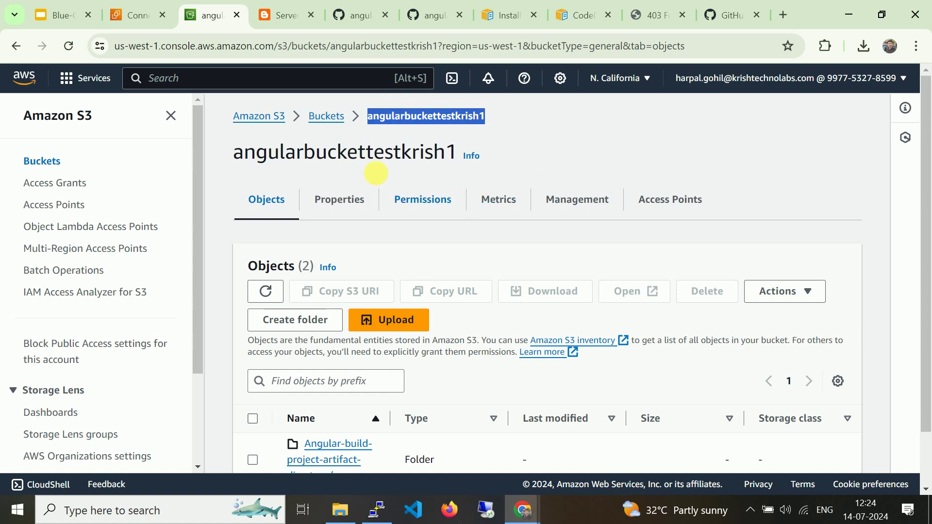
- Search the AWS console for codebuild and open the CodeBuild service
left_click(136, 18)
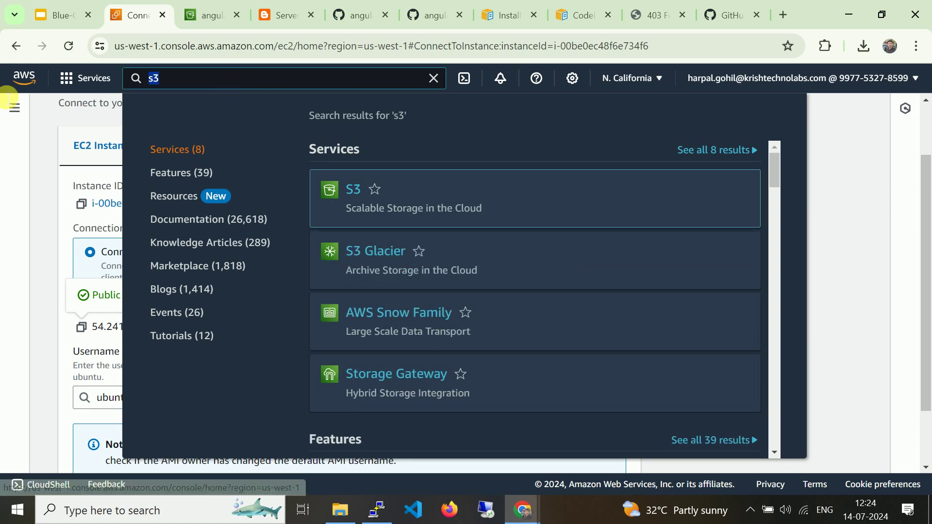
left_click(7, 97)
type("code")
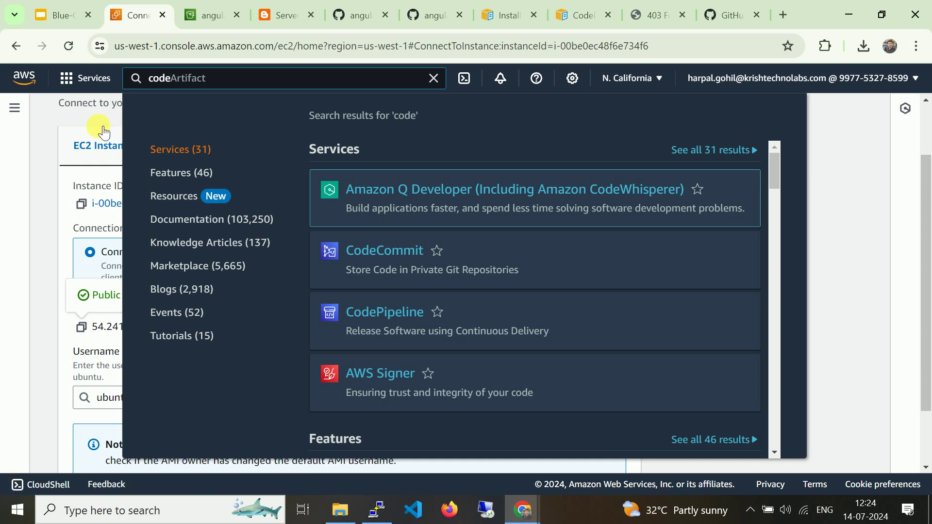
type("bu")
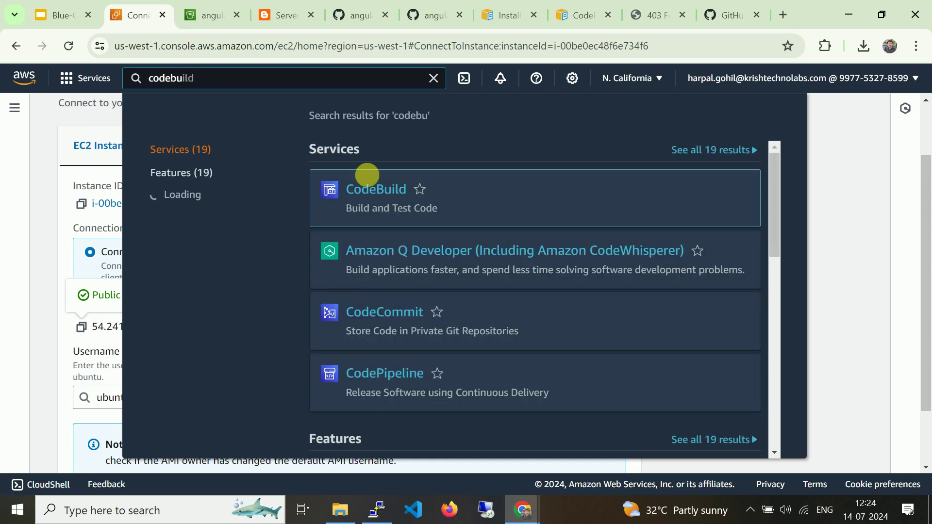
left_click(375, 192)
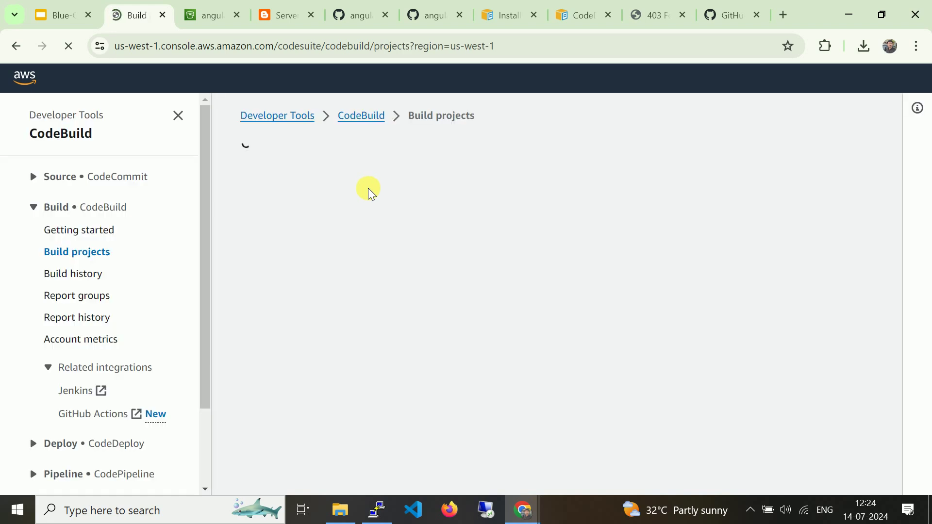
- Examine the Developer Tools sections for source, build, deploy and pipeline, and open the Build projects list
double_click(63, 116)
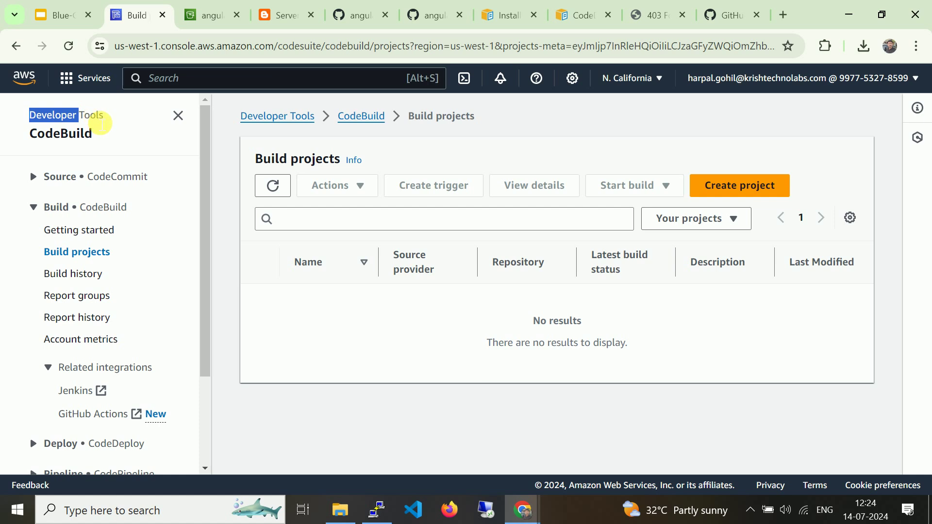
double_click(92, 115)
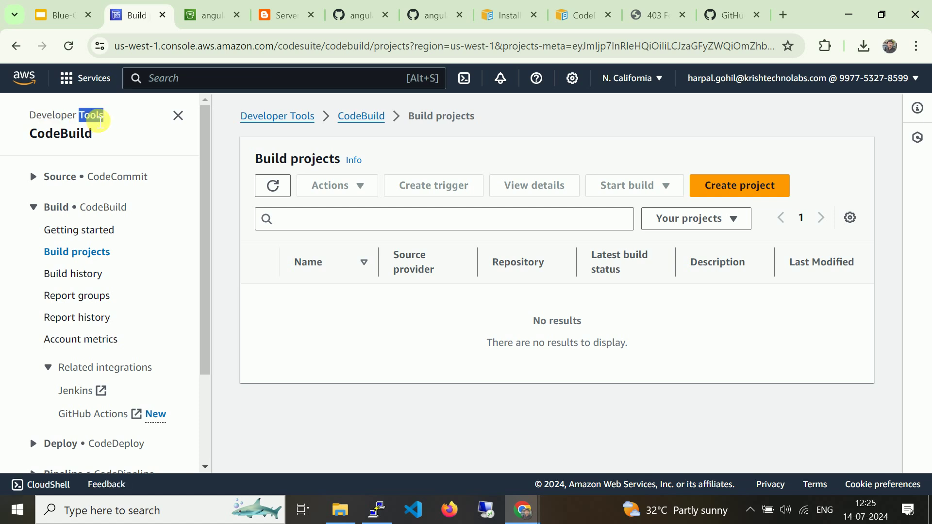
left_click(34, 207)
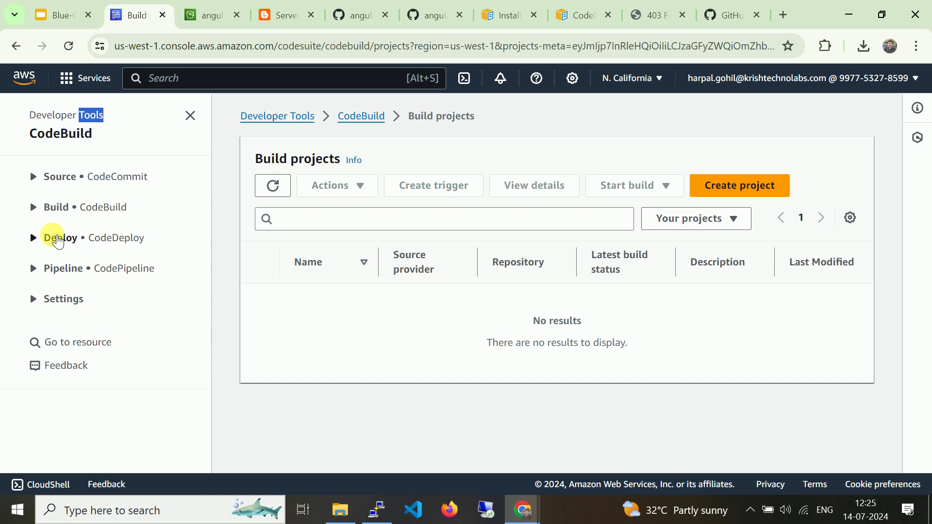
left_click(34, 207)
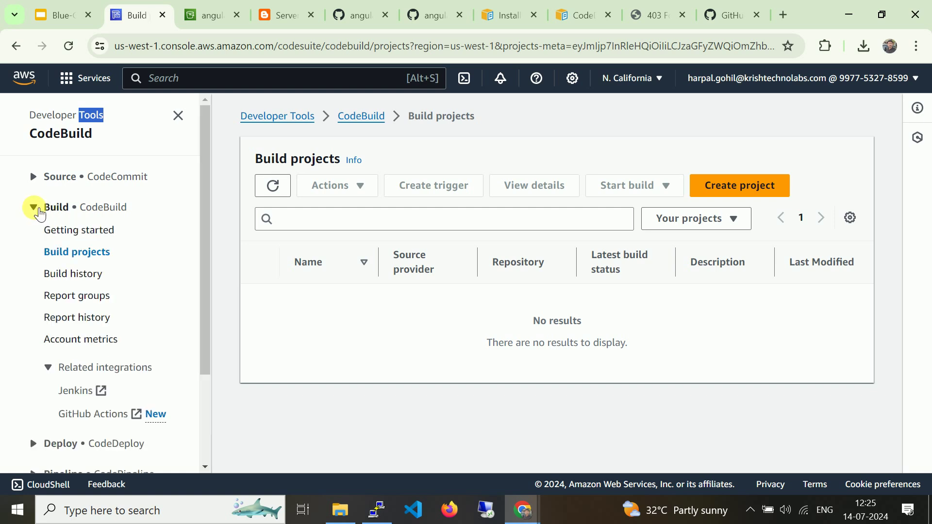
left_click(77, 252)
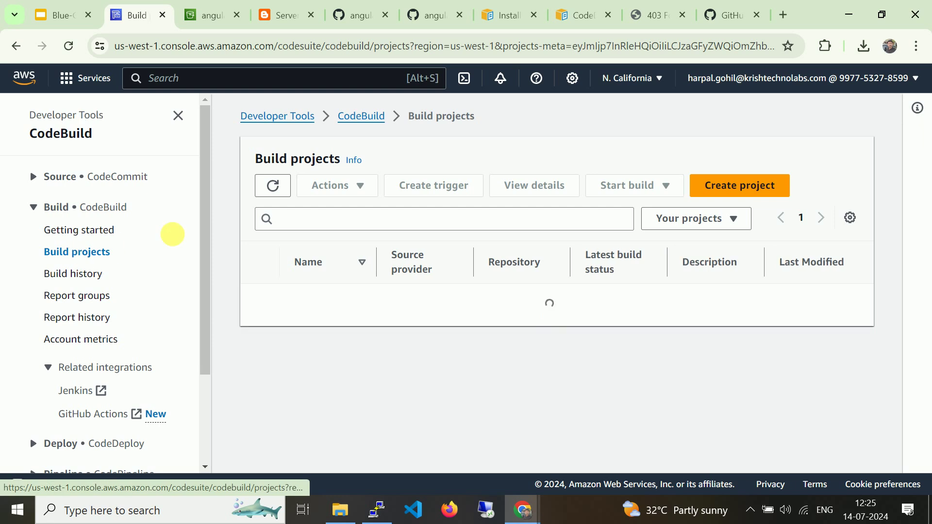
- Start creating a CodeBuild project and name it my-angular-build-project
left_click(765, 184)
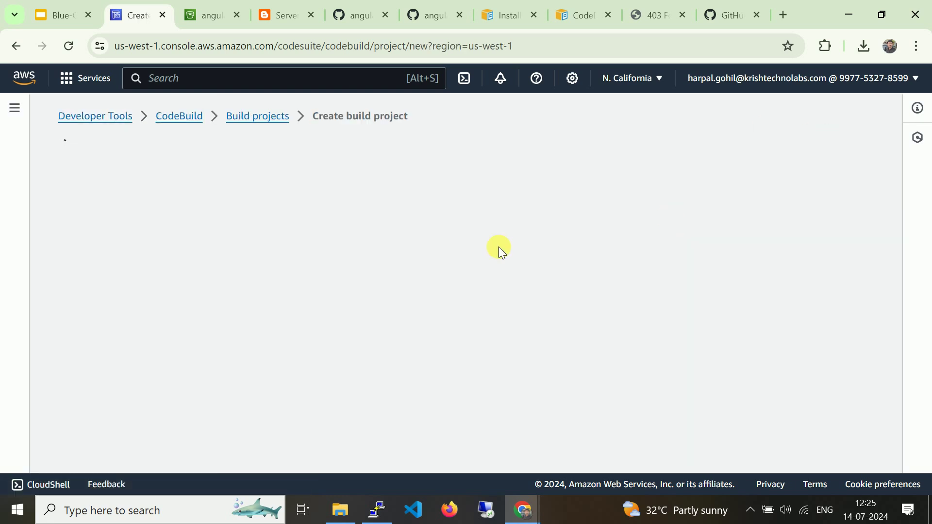
left_click(305, 279)
type("my-angular")
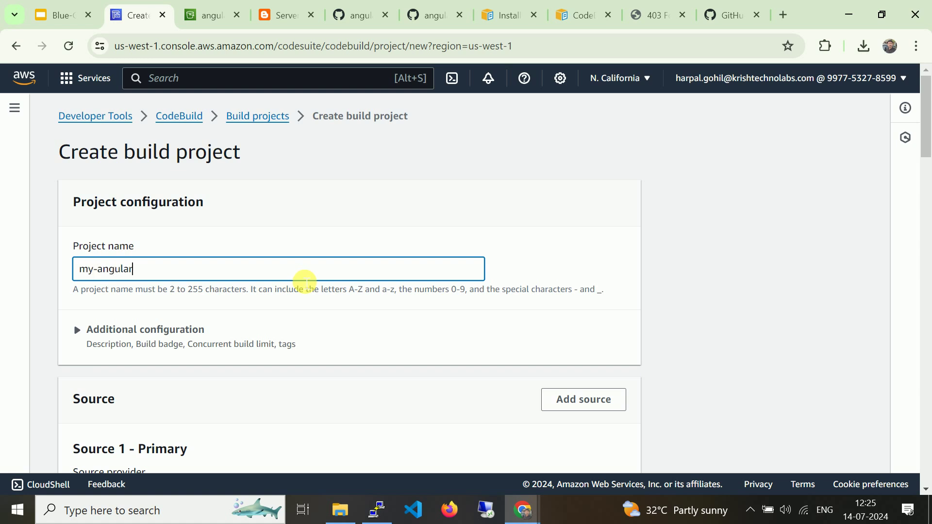
type("-bui")
- Set the primary source provider to GitHub and select the angular-ec2-project repository from the connected account
scroll(307, 280, "down", 3)
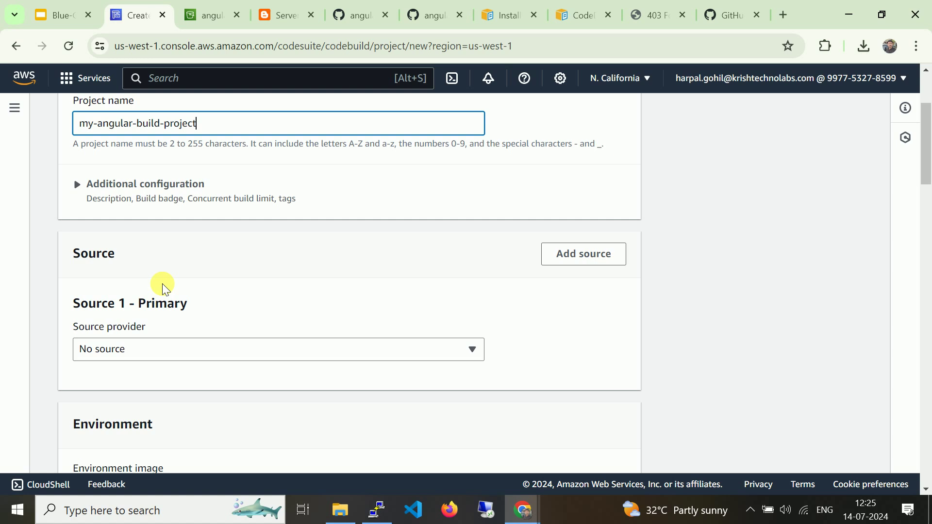
left_click(268, 347)
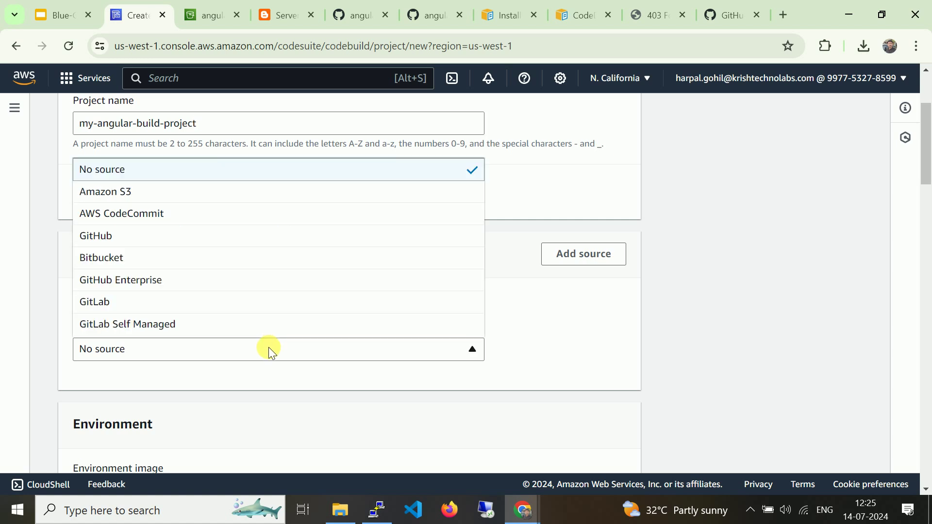
left_click(284, 240)
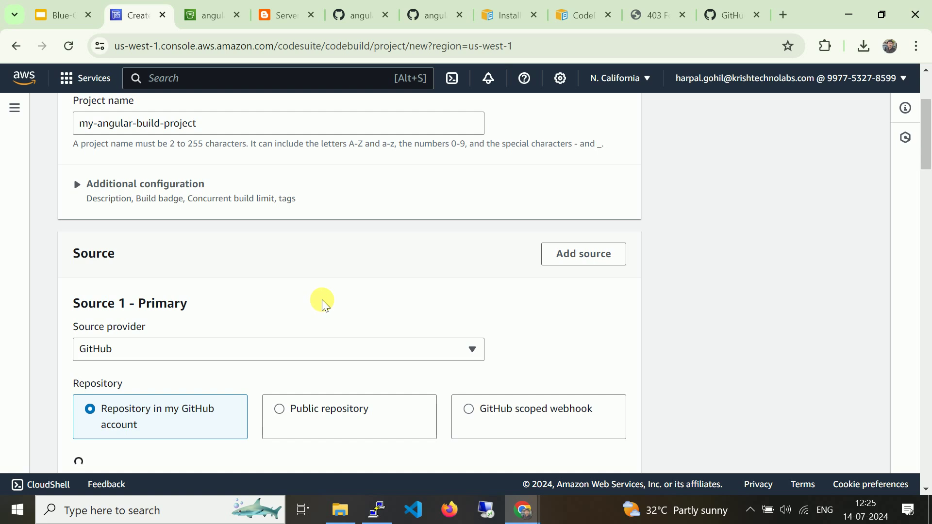
scroll(323, 299, "down", 3)
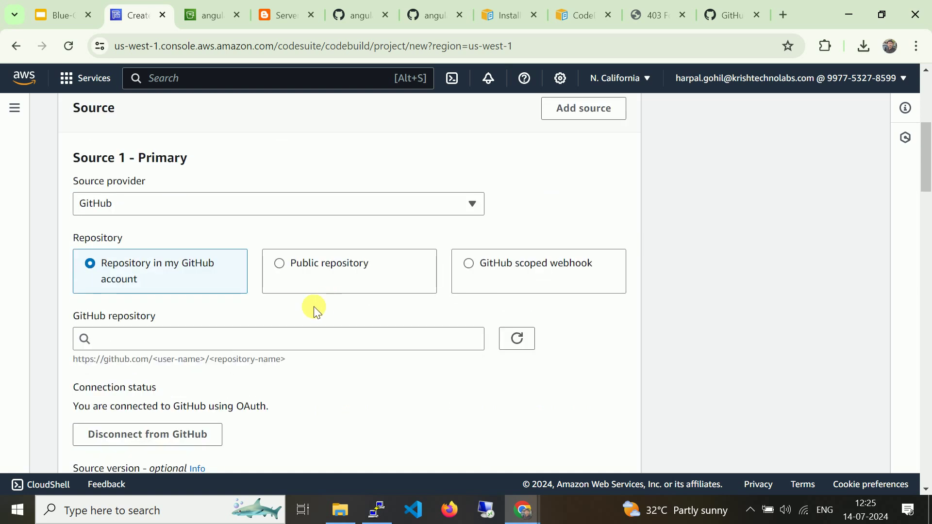
left_click(299, 340)
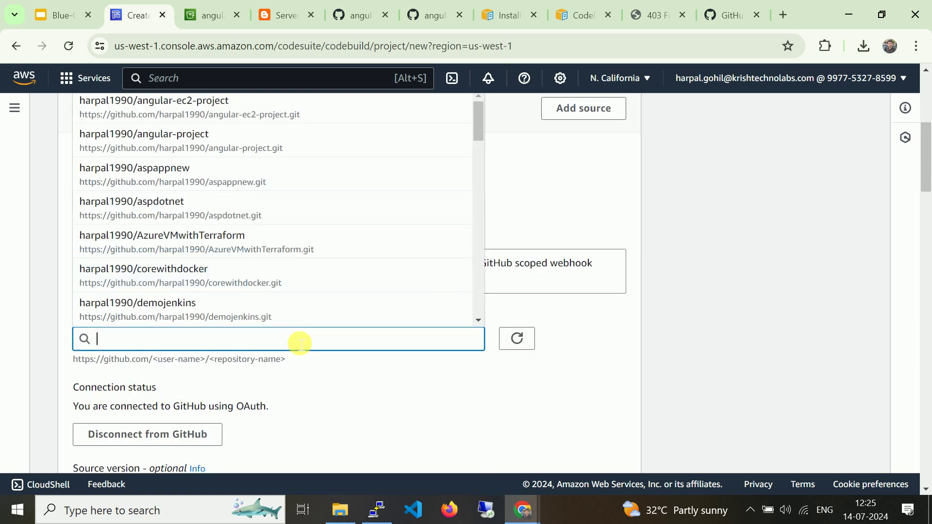
left_click(424, 400)
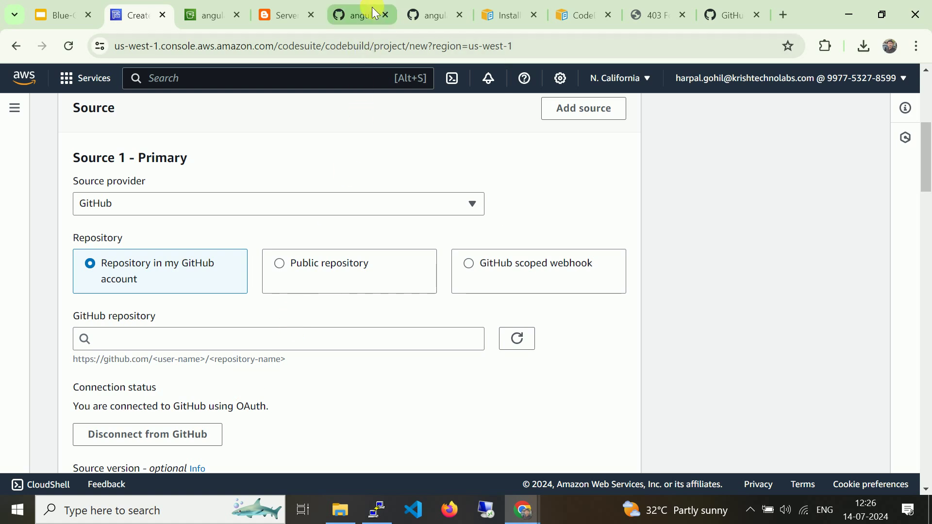
mouse_move(374, 12)
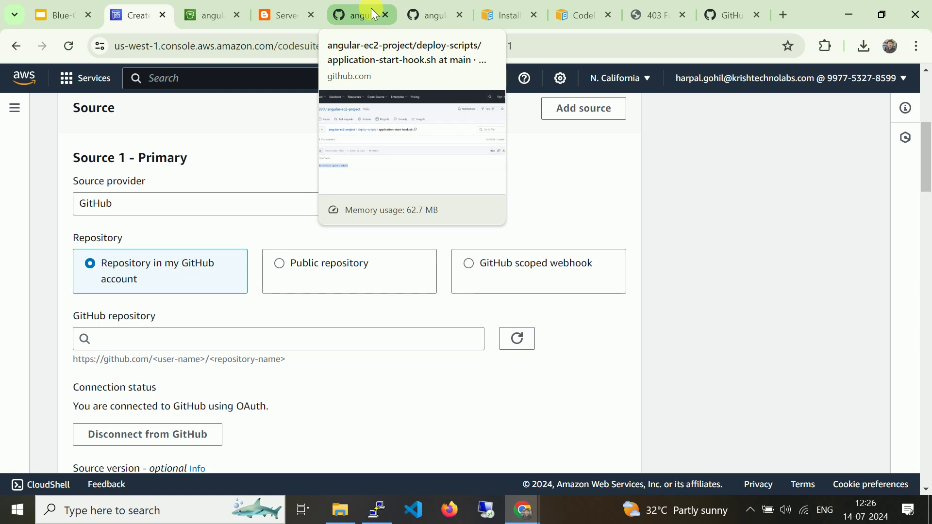
left_click(230, 339)
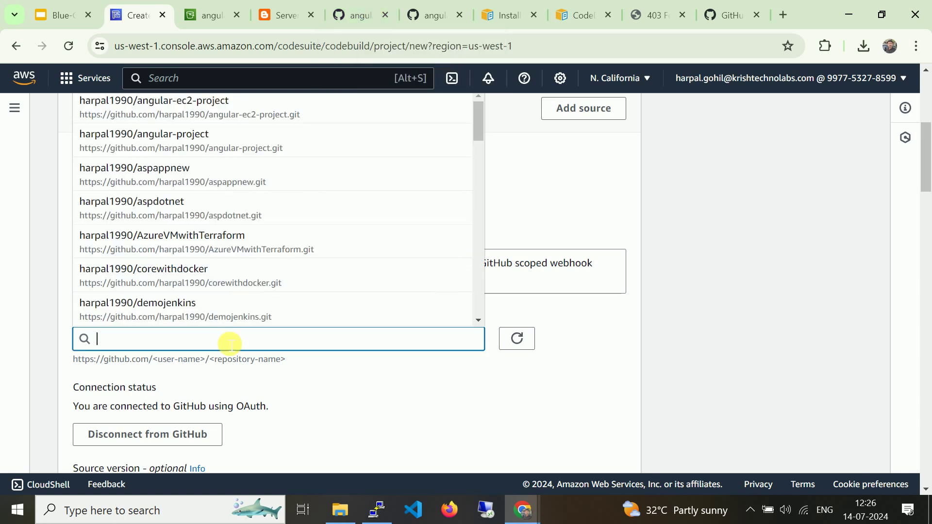
left_click(247, 100)
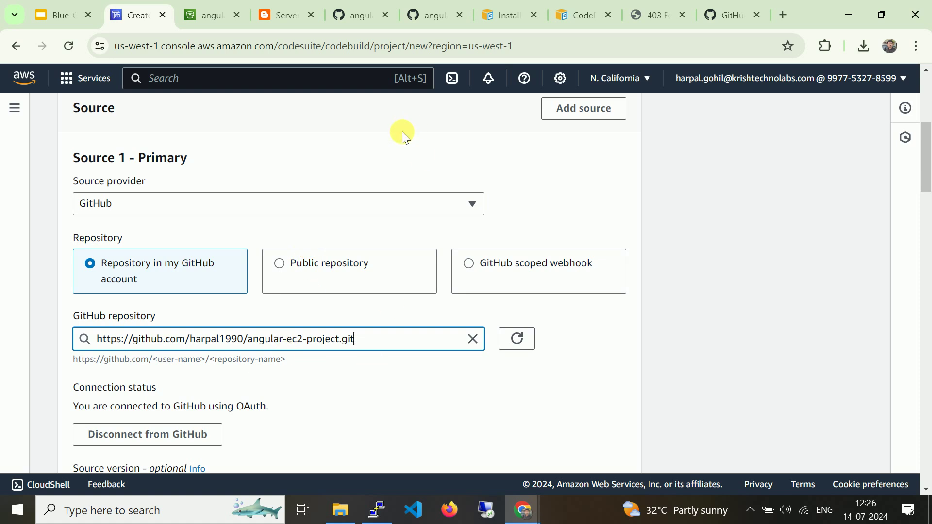
- Expand the source's additional configuration and check the optional source version, Git clone depth, submodule and build status settings
scroll(349, 295, "down", 5)
left_click(252, 290)
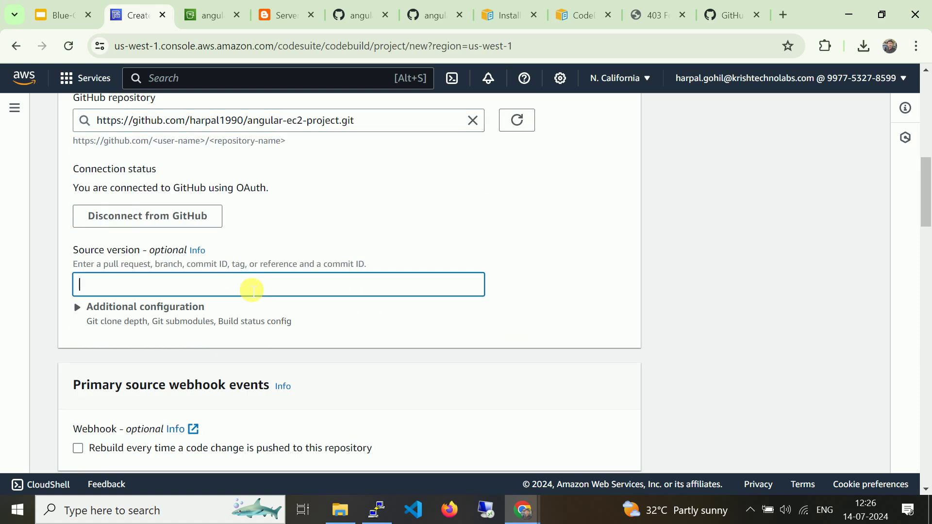
left_click(78, 307)
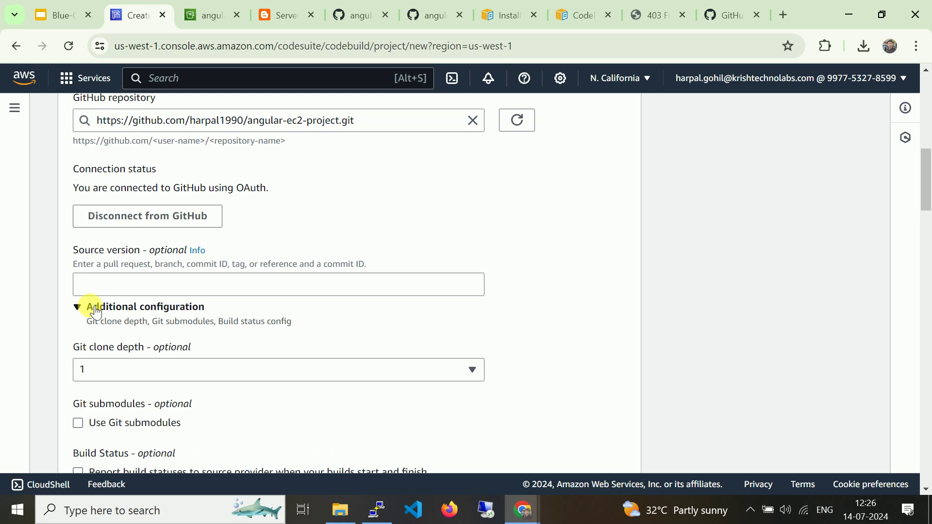
scroll(216, 301, "down", 2)
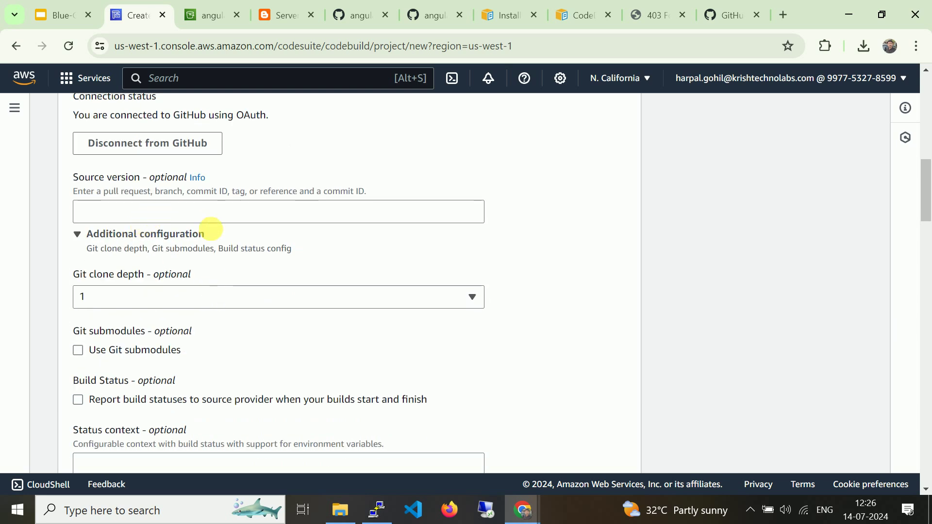
- Set the operating system of the managed environment image to Ubuntu
scroll(227, 272, "down", 3)
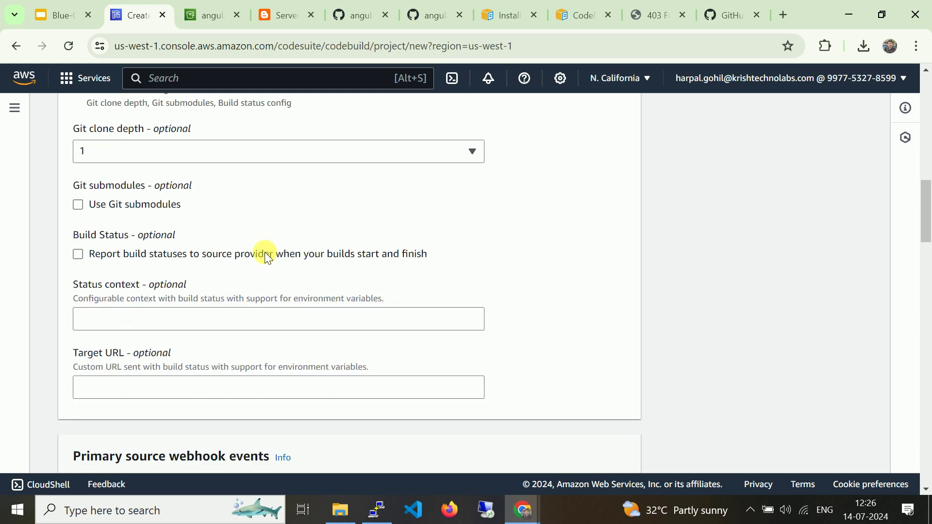
scroll(264, 252, "down", 3)
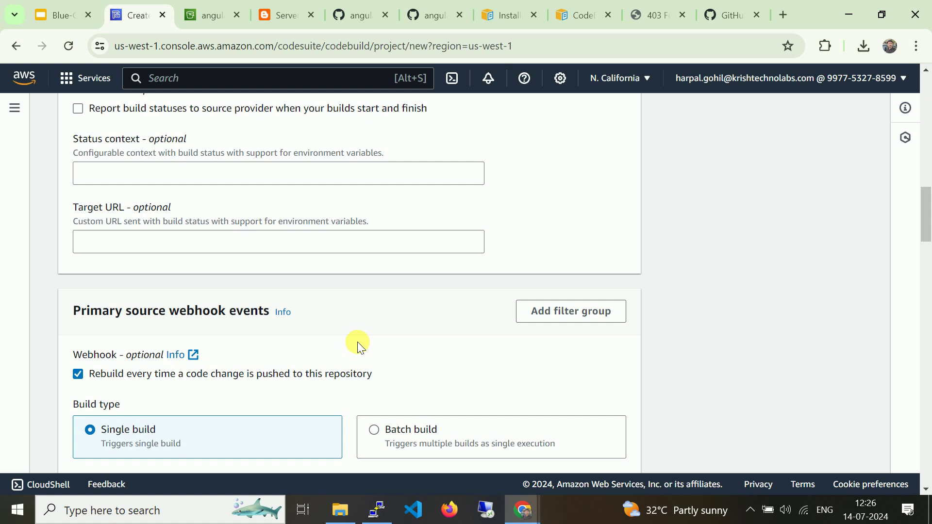
scroll(357, 342, "down", 4)
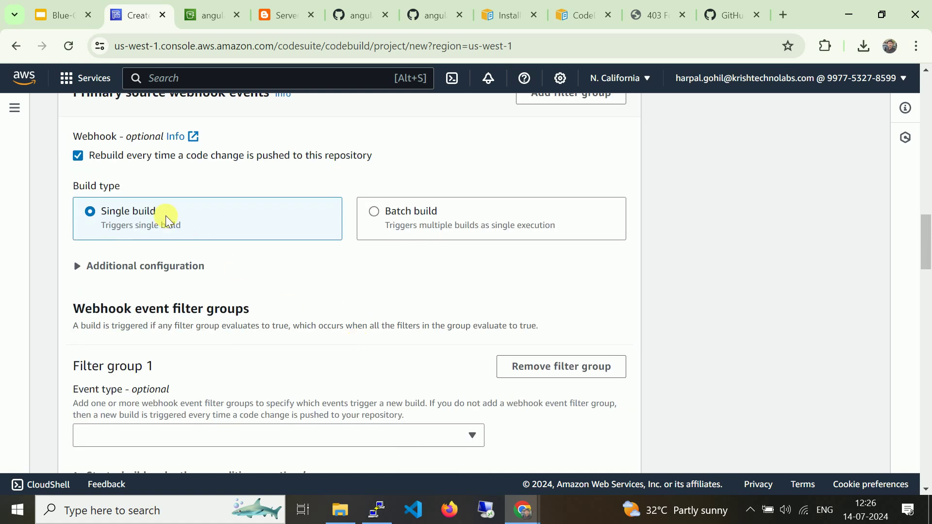
scroll(311, 279, "down", 1)
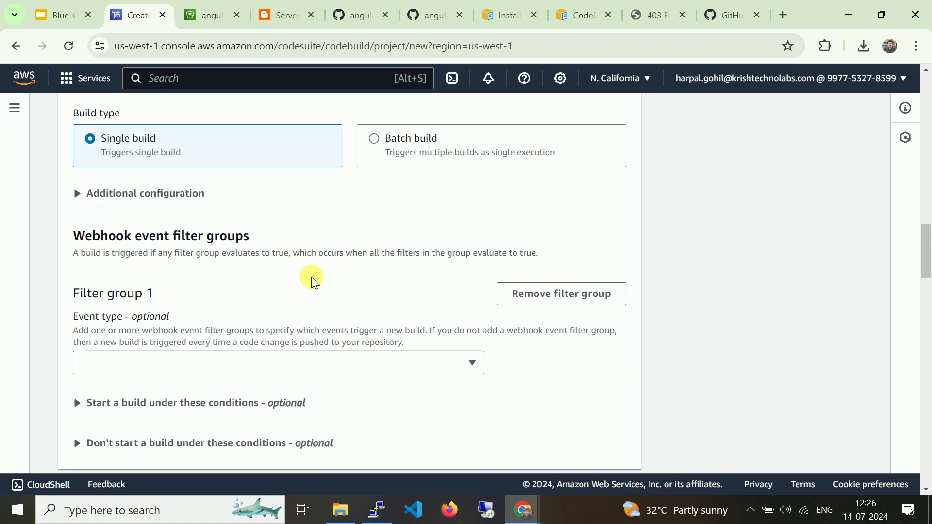
scroll(85, 223, "down", 5)
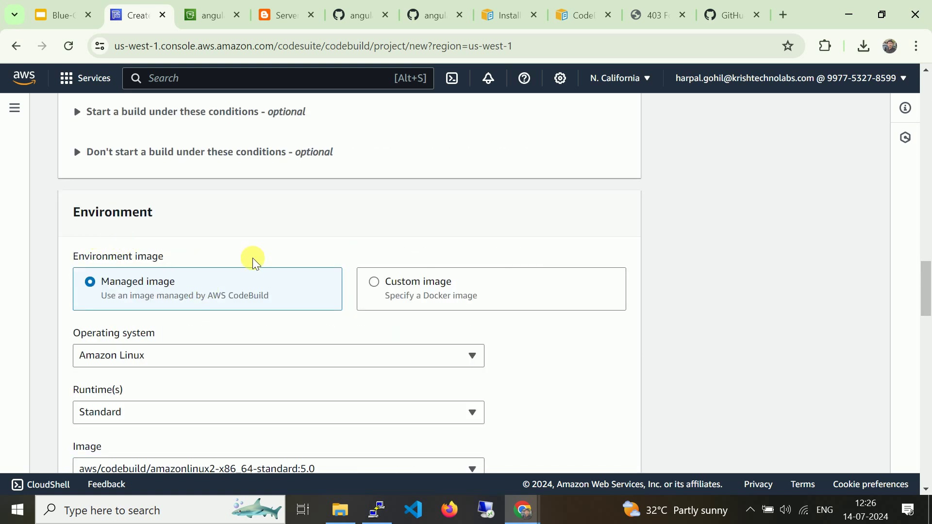
scroll(252, 257, "down", 3)
left_click(271, 208)
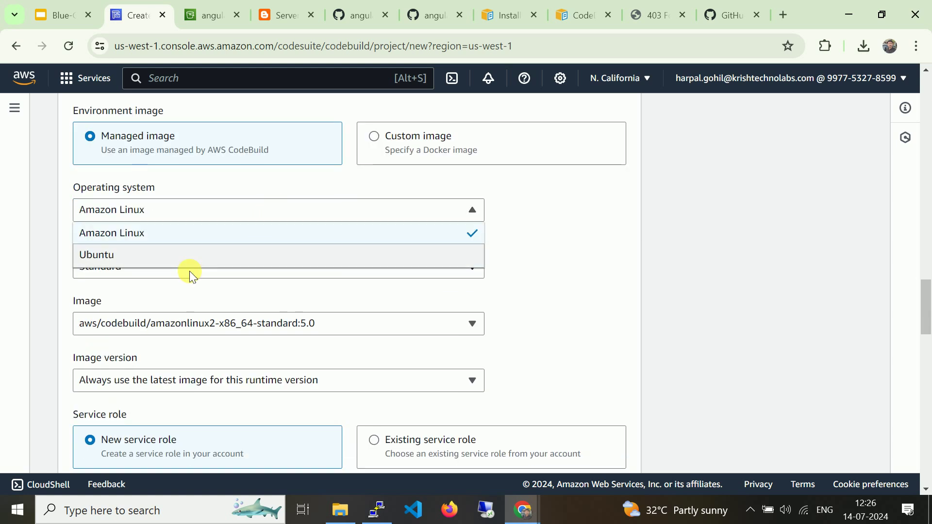
left_click(205, 256)
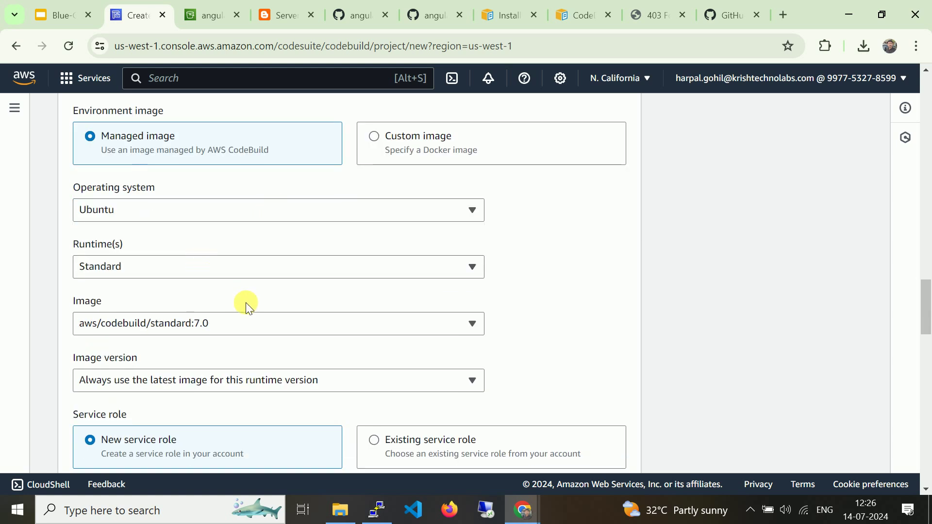
- Name the new service role my-angular-build-project
scroll(275, 324, "down", 1)
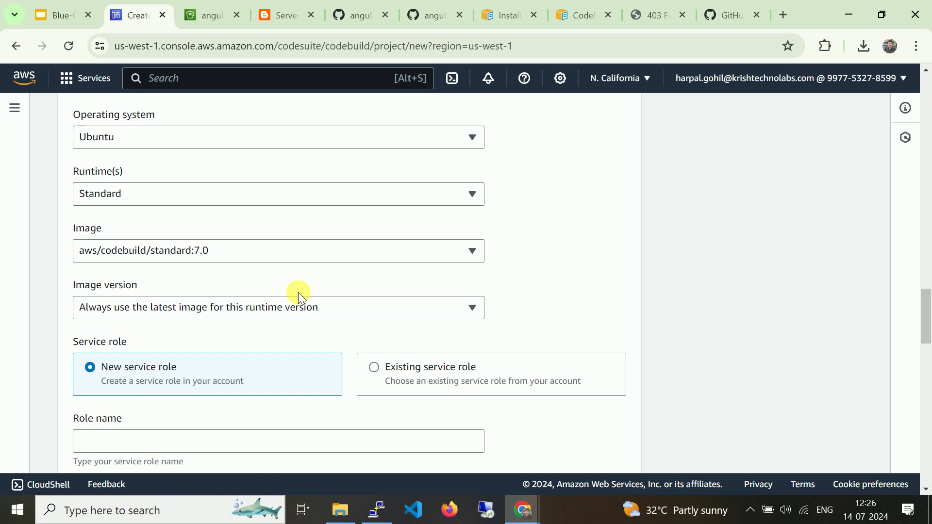
scroll(298, 293, "down", 1)
left_click(227, 367)
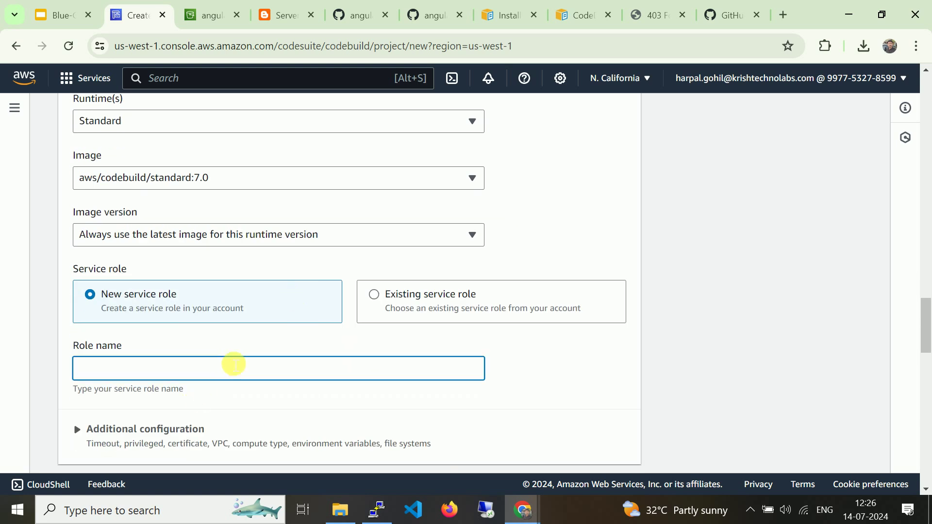
scroll(240, 345, "up", 5)
scroll(241, 343, "down", 4)
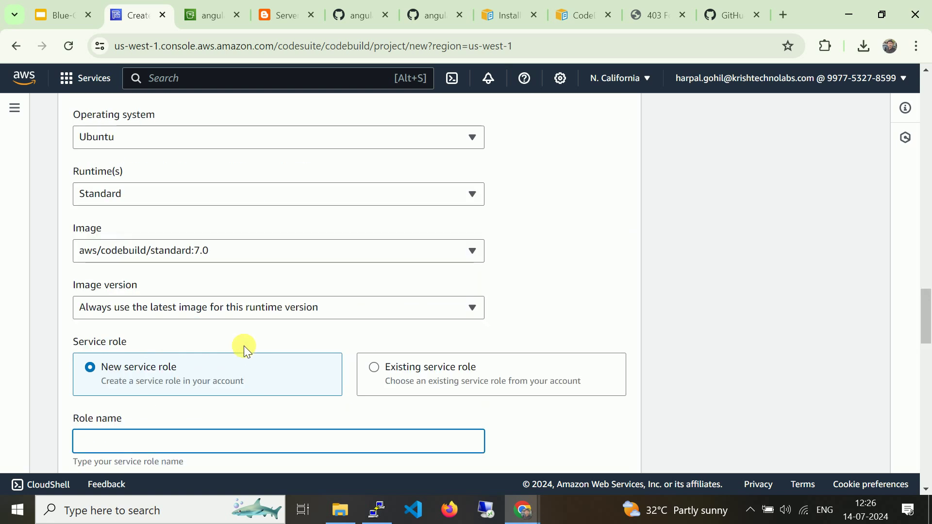
type("my-angular-")
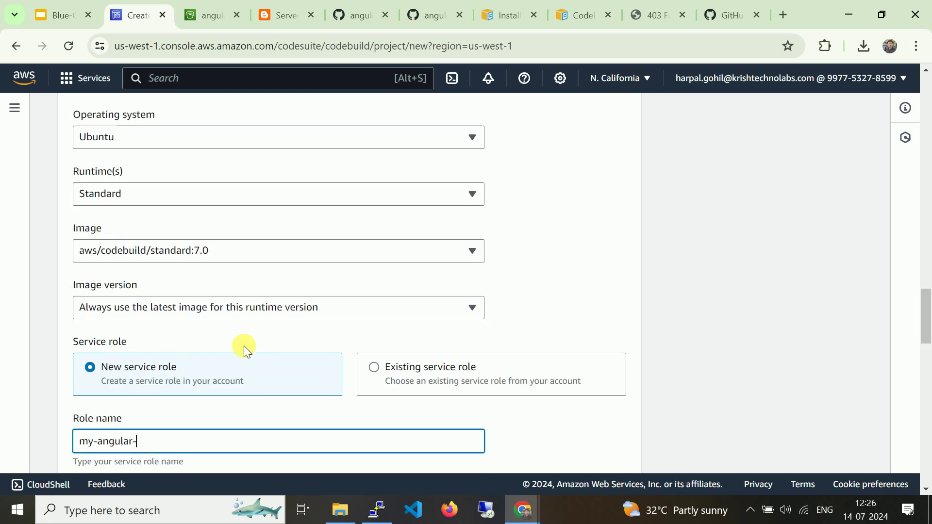
type("build-project")
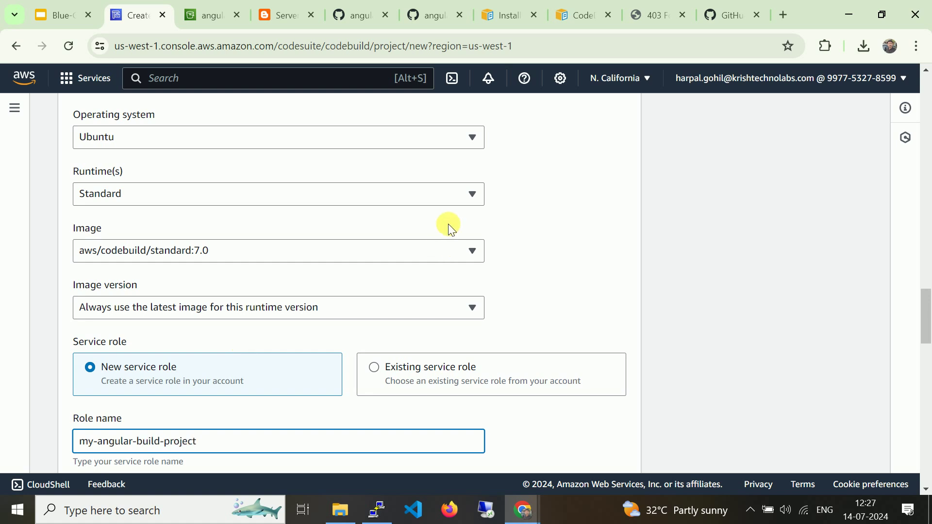
- Expand the environment's additional configuration and review its timeout, privileged, certificate, VPC and compute settings
scroll(435, 239, "down", 5)
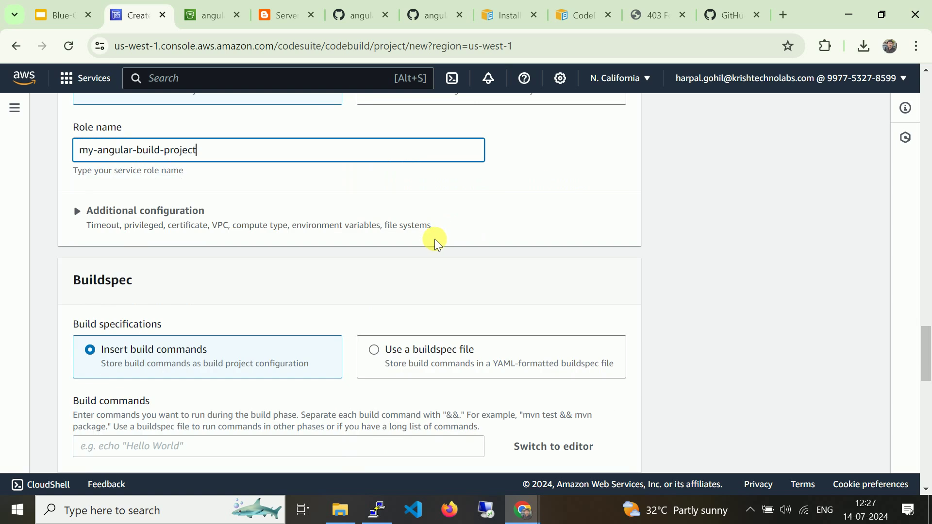
scroll(388, 250, "down", 3)
scroll(368, 253, "up", 3)
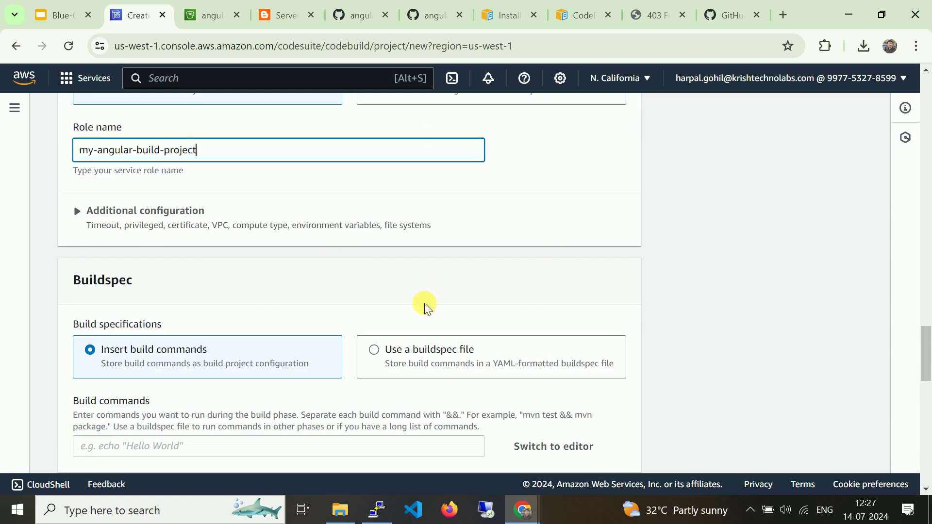
left_click(80, 218)
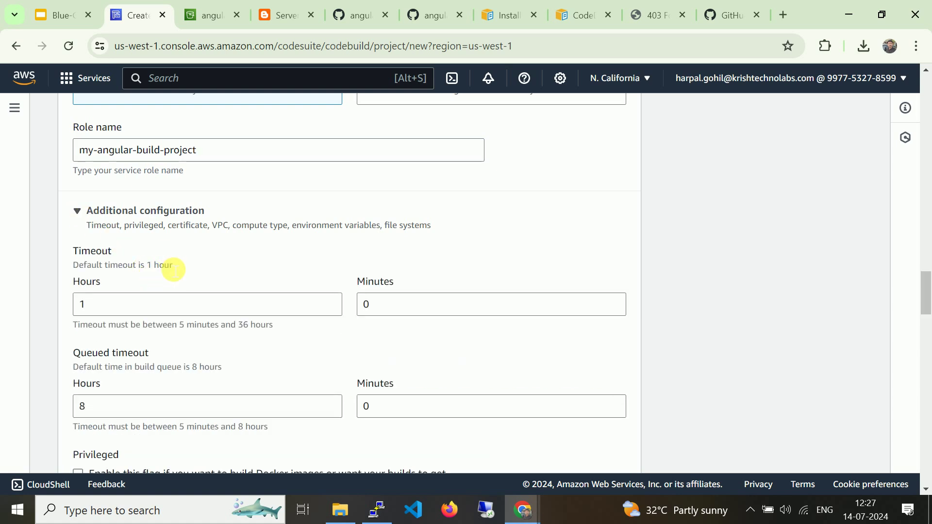
scroll(184, 279, "up", 8)
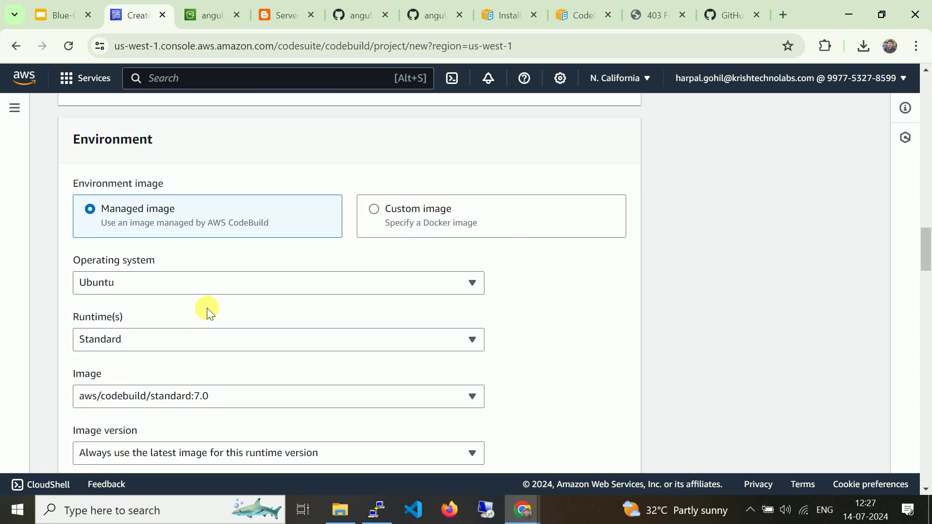
scroll(223, 294, "down", 10)
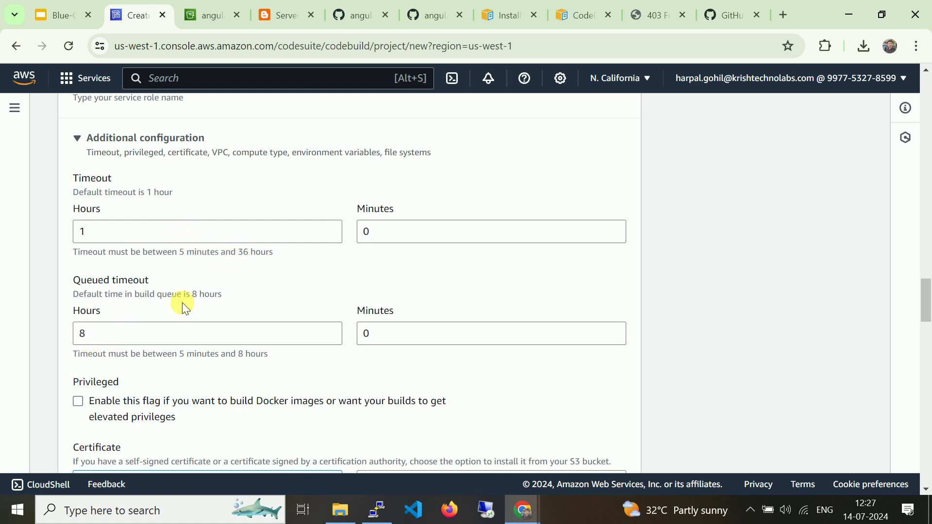
scroll(200, 304, "down", 3)
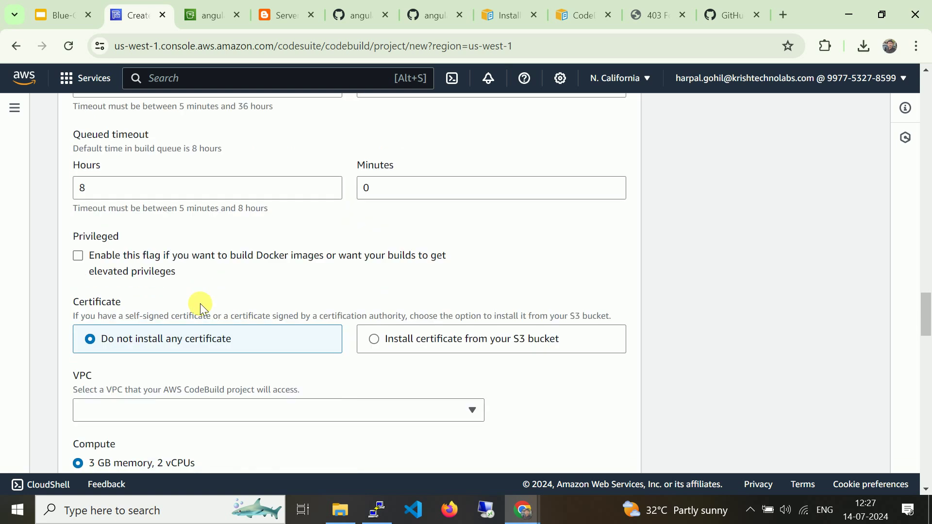
scroll(200, 303, "down", 3)
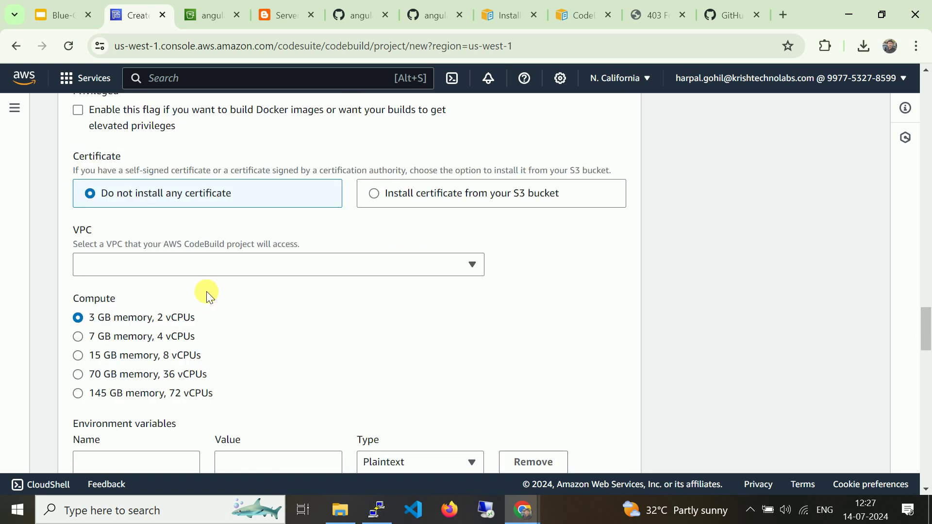
scroll(207, 294, "down", 3)
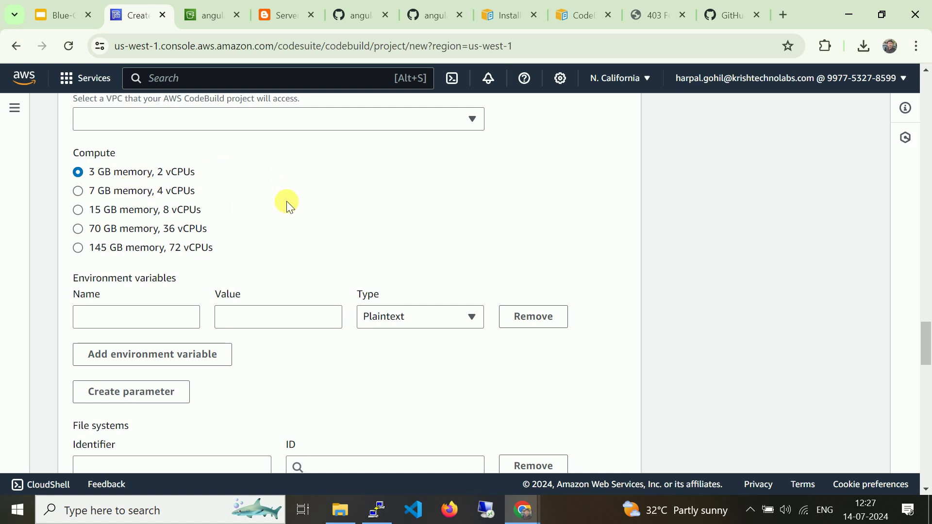
- Set the build specifications to use a buildspec file instead of inserted build commands
scroll(287, 201, "down", 5)
scroll(204, 229, "down", 3)
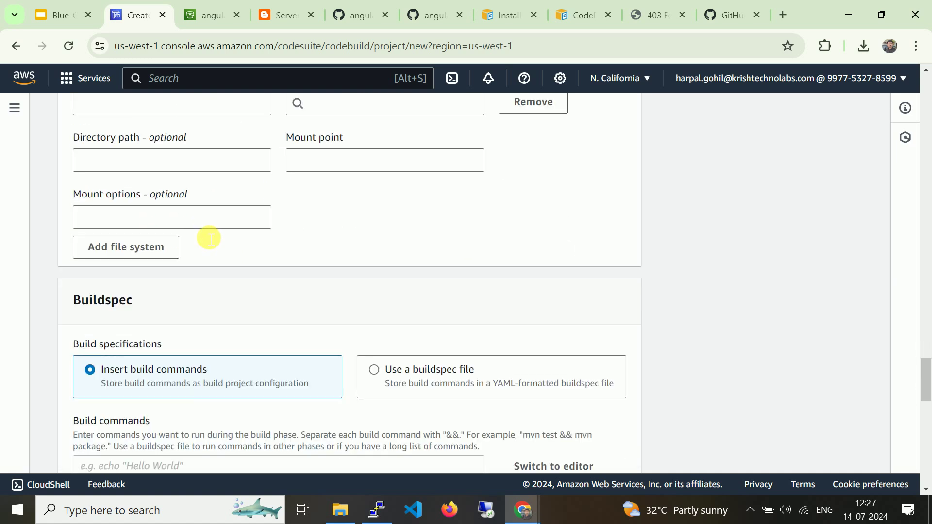
scroll(203, 231, "up", 3)
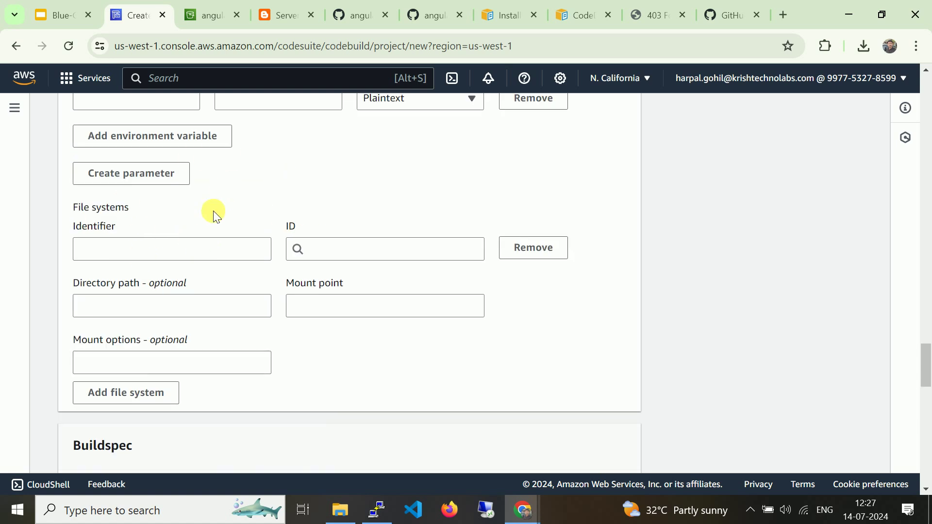
scroll(214, 211, "down", 6)
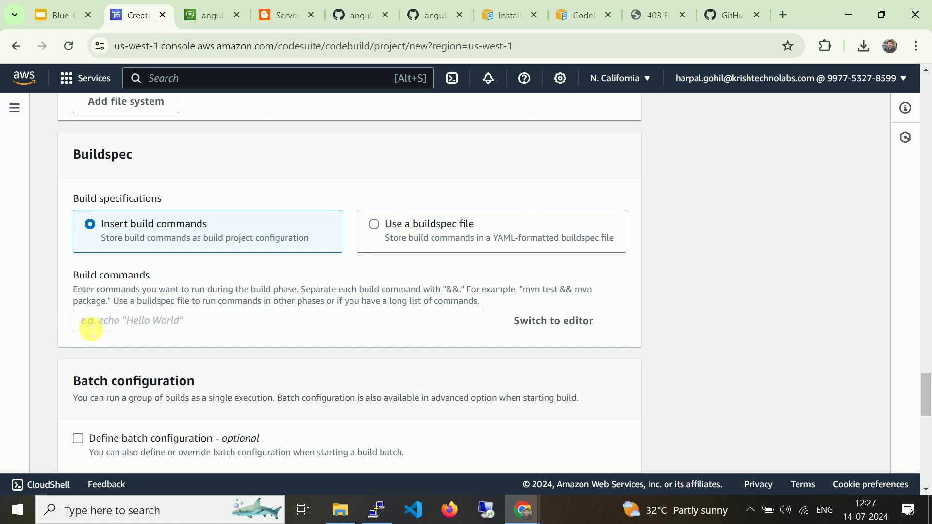
left_click(385, 225)
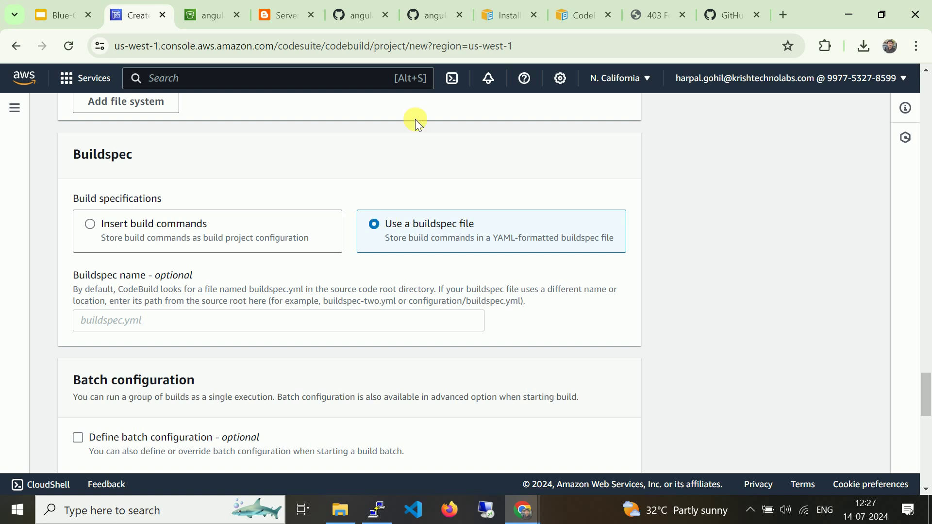
- Check the root of the angular-ec2-project GitHub repository for buildspec.yml, and return to the CodeBuild project form
left_click(360, 15)
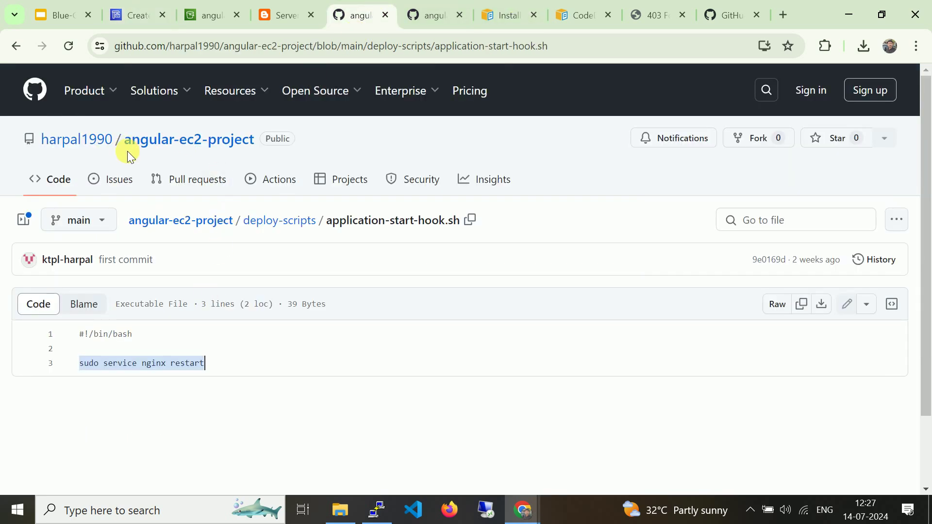
left_click(141, 139)
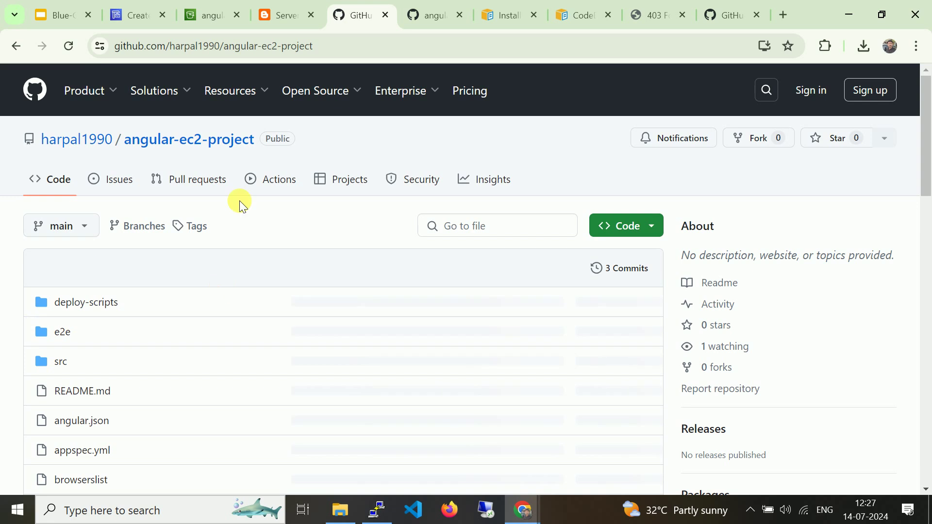
scroll(225, 267, "down", 3)
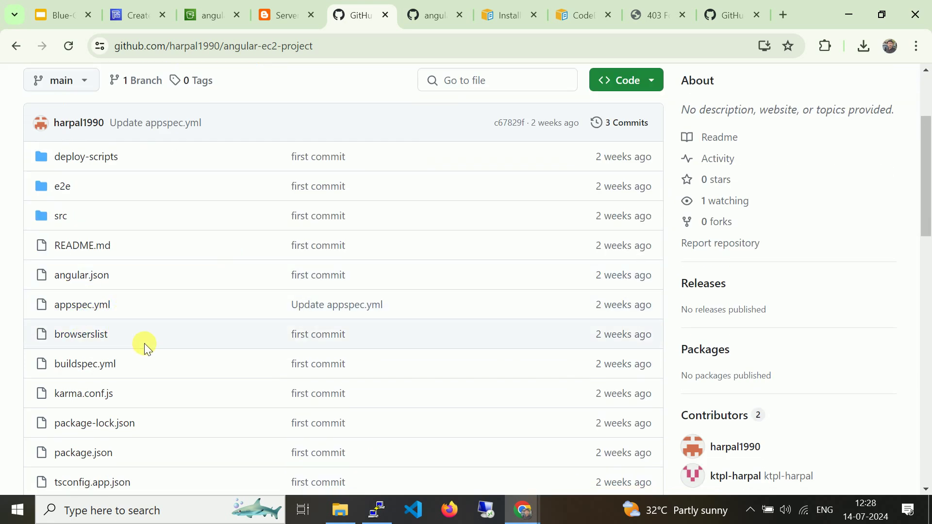
left_click_drag(128, 365, 42, 360)
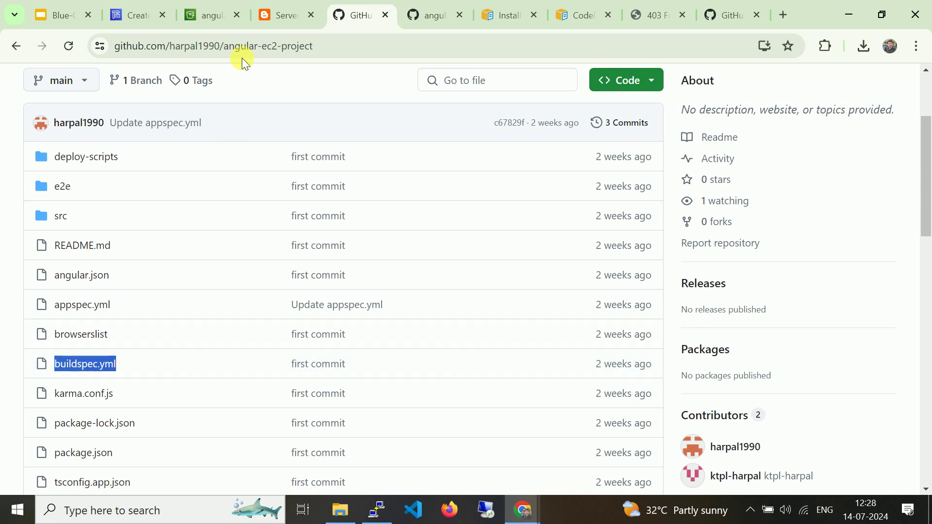
left_click(224, 12)
left_click(155, 7)
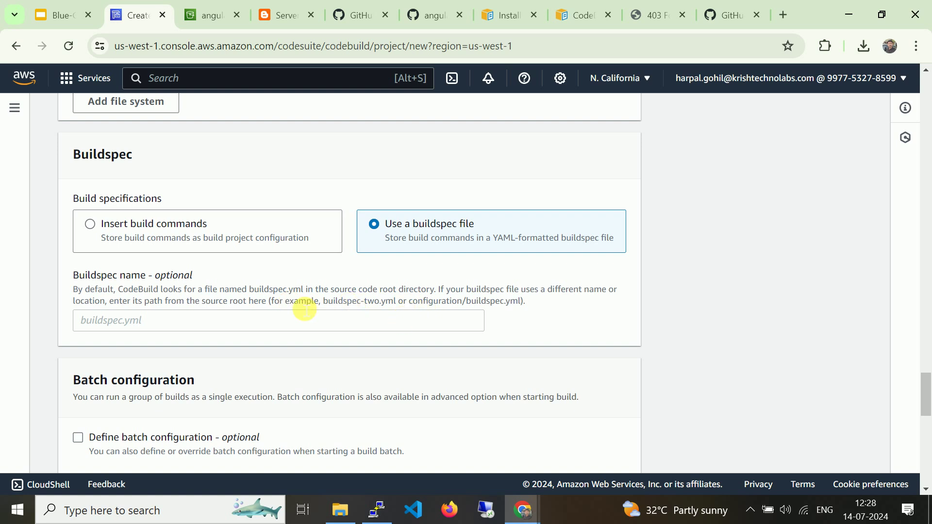
- Read the guidance on custom buildspec names and paths, leave the buildspec name blank, and review the primary artifact settings
left_click_drag(324, 302, 402, 304)
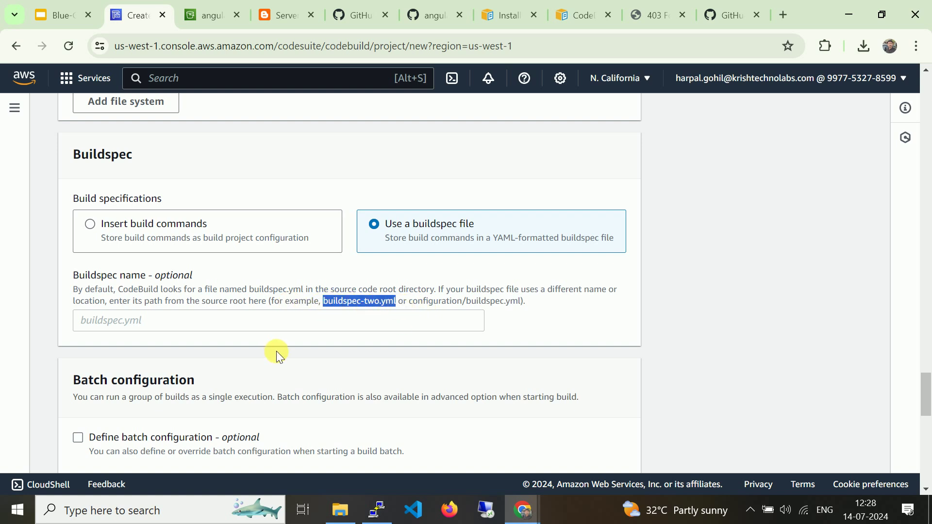
double_click(422, 303)
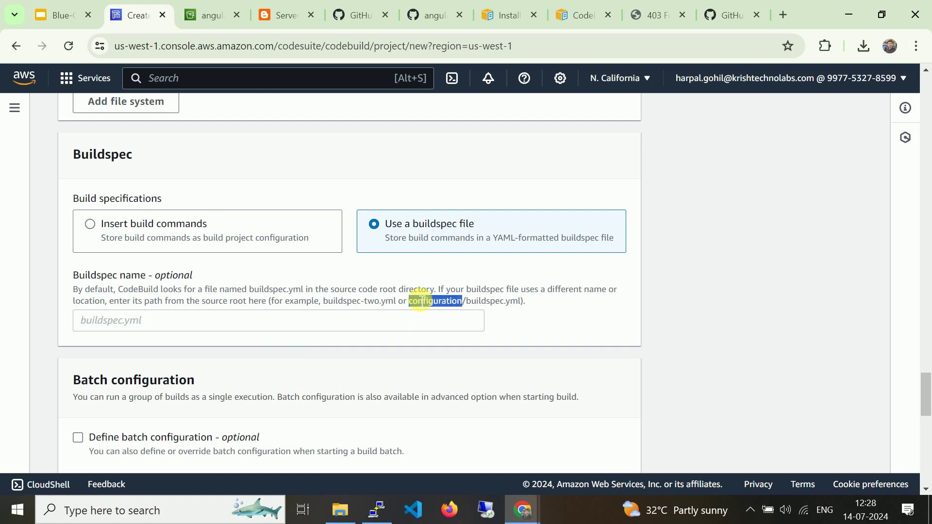
left_click(328, 331)
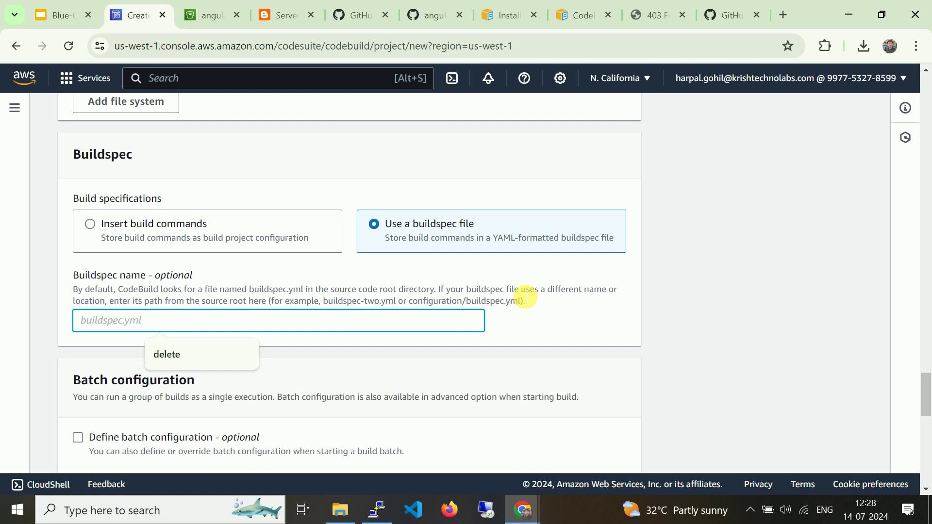
scroll(536, 272, "down", 2)
left_click(549, 253)
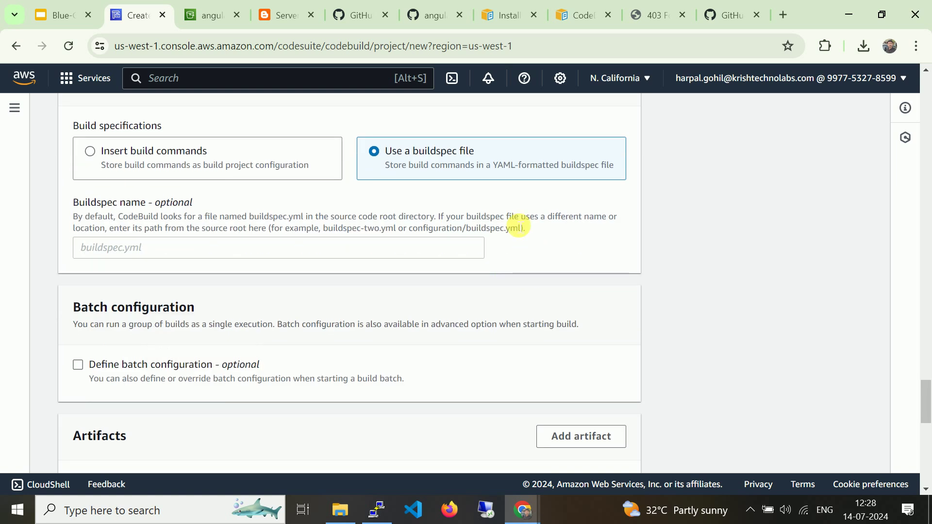
scroll(381, 316, "down", 3)
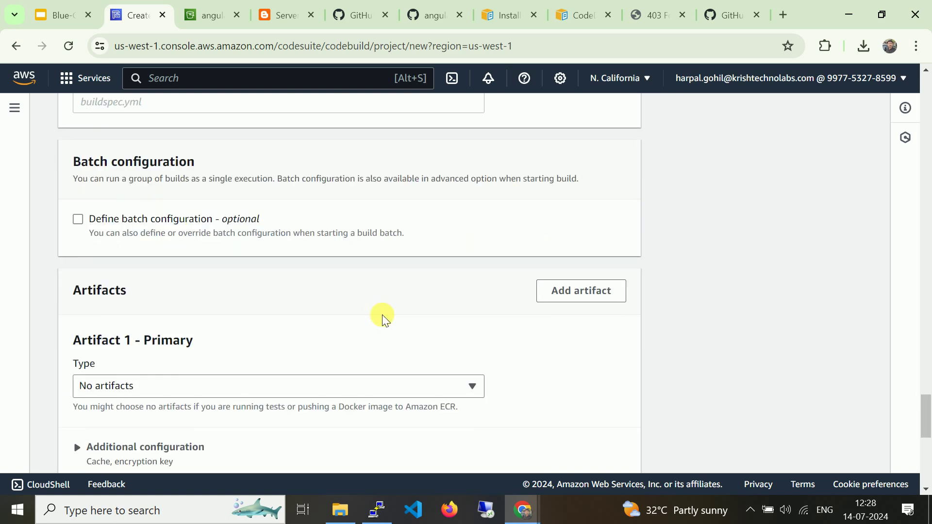
scroll(341, 330, "down", 2)
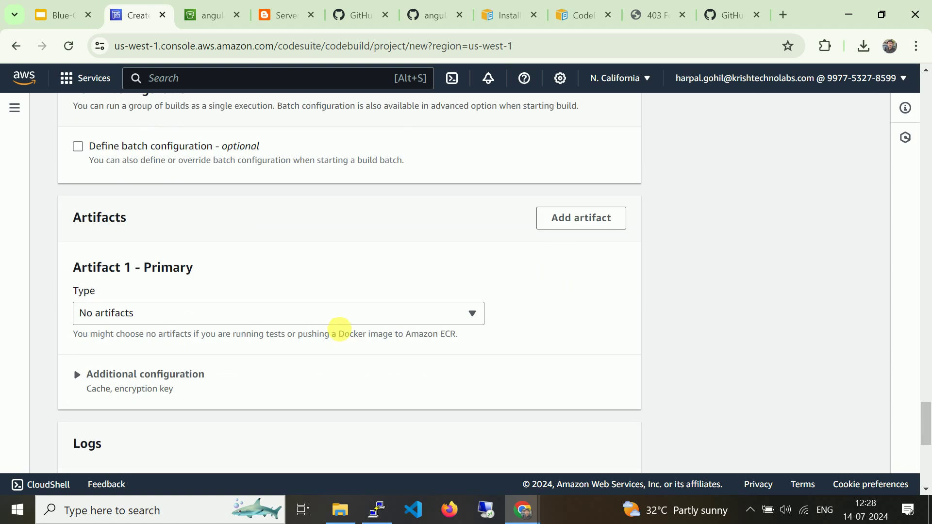
- Set the primary artifact type to Amazon S3 with the bucket angularbuckettestkrish1, checking the name against the bucket's S3 page
left_click(341, 321)
left_click(289, 336)
left_click(228, 398)
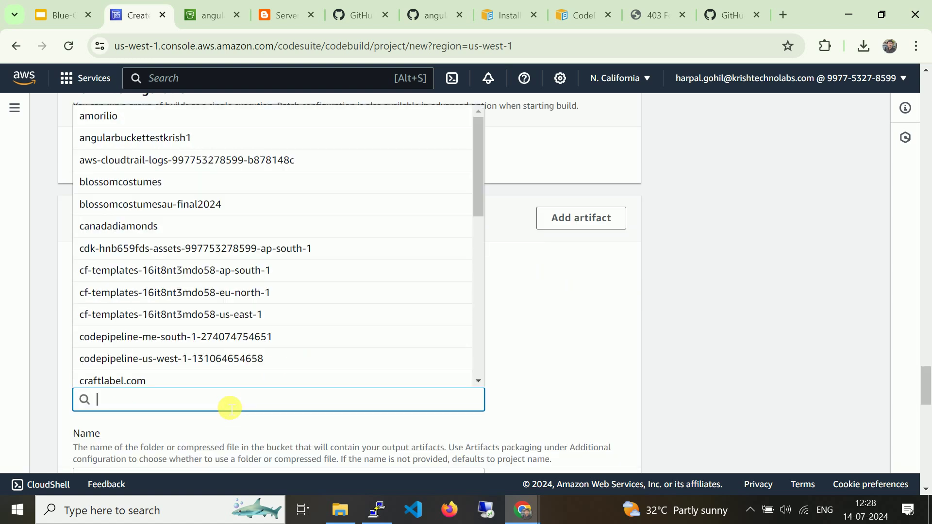
left_click(212, 138)
scroll(652, 299, "down", 3)
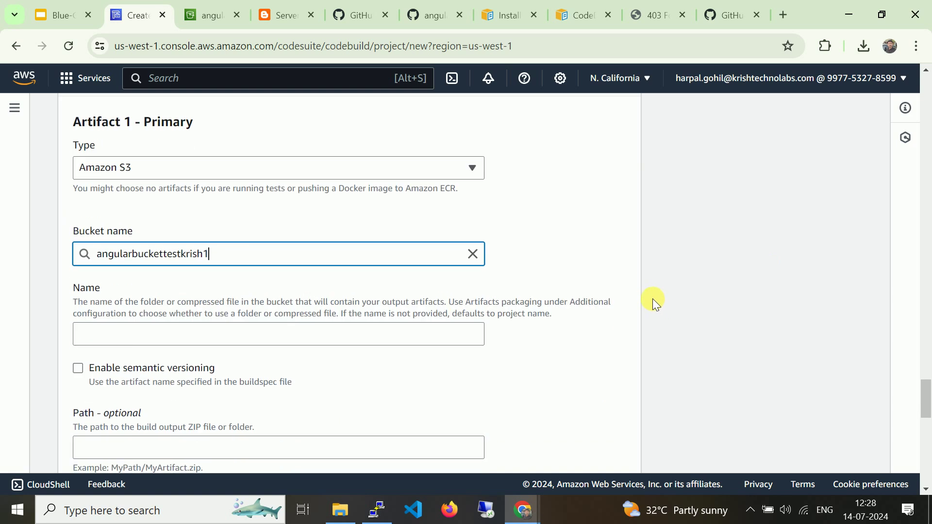
left_click(208, 20)
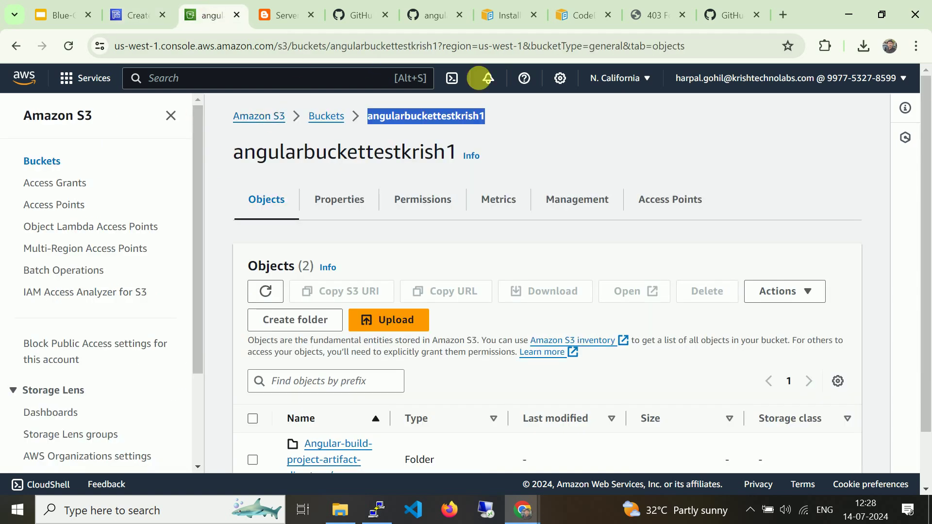
left_click(138, 15)
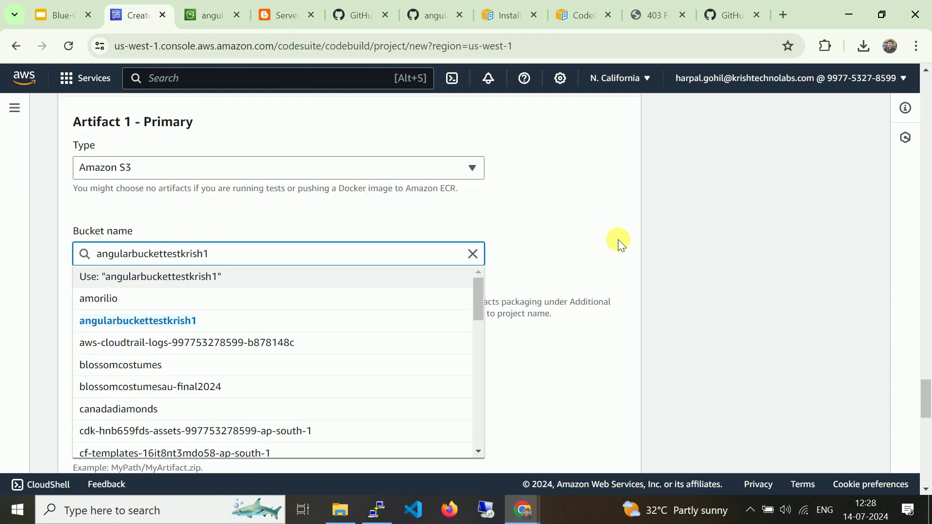
left_click(578, 235)
- Set the artifact output path to angular-latest, leaving the namespace type and artifacts packaging at None
scroll(578, 234, "down", 3)
scroll(578, 234, "down", 2)
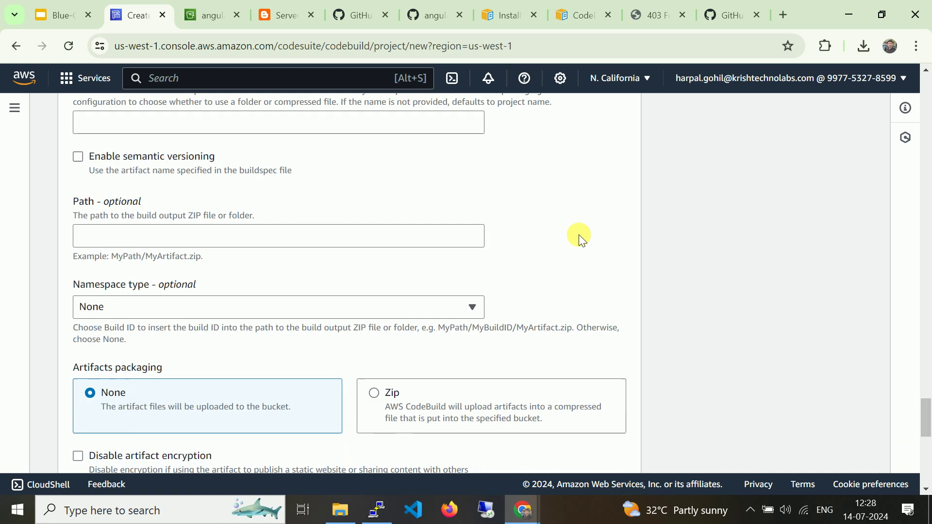
left_click(252, 233)
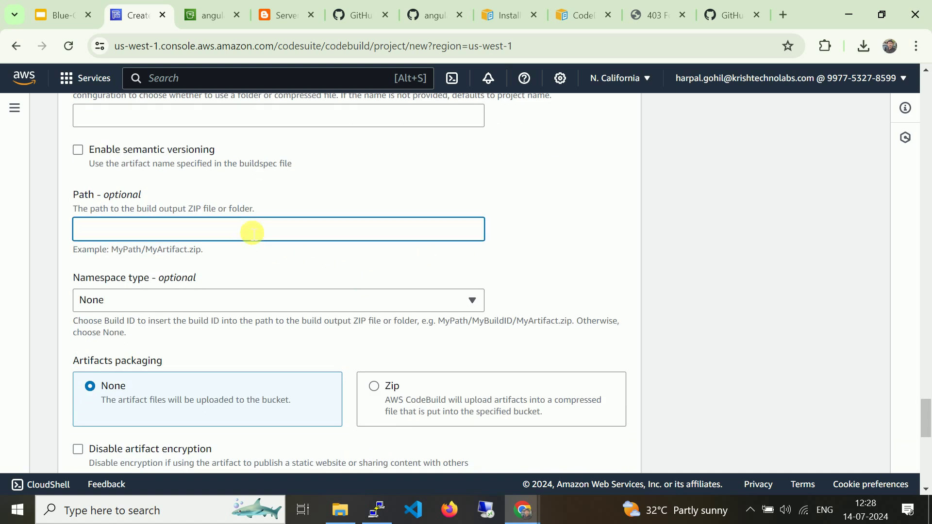
type("angular-latest")
left_click(376, 155)
scroll(377, 156, "down", 5)
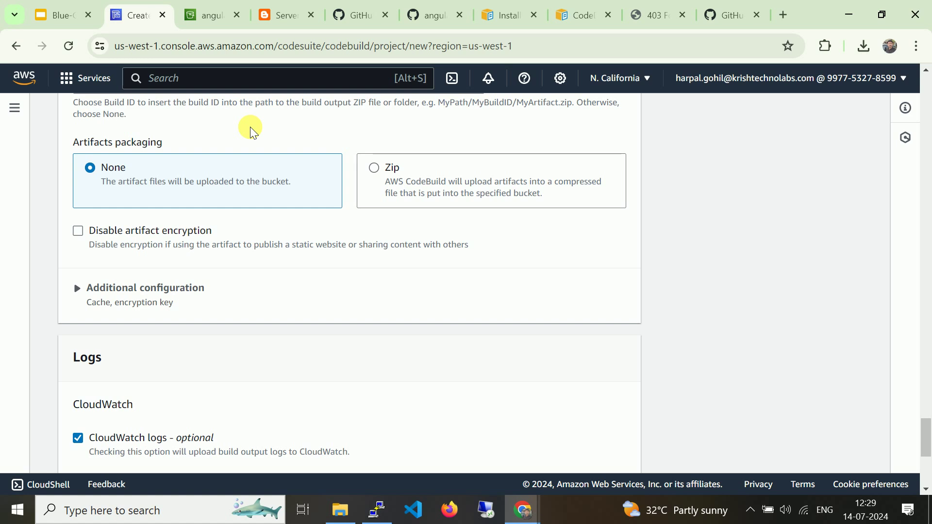
- Disable CloudWatch logs and submit the form to create the build project
scroll(191, 245, "down", 5)
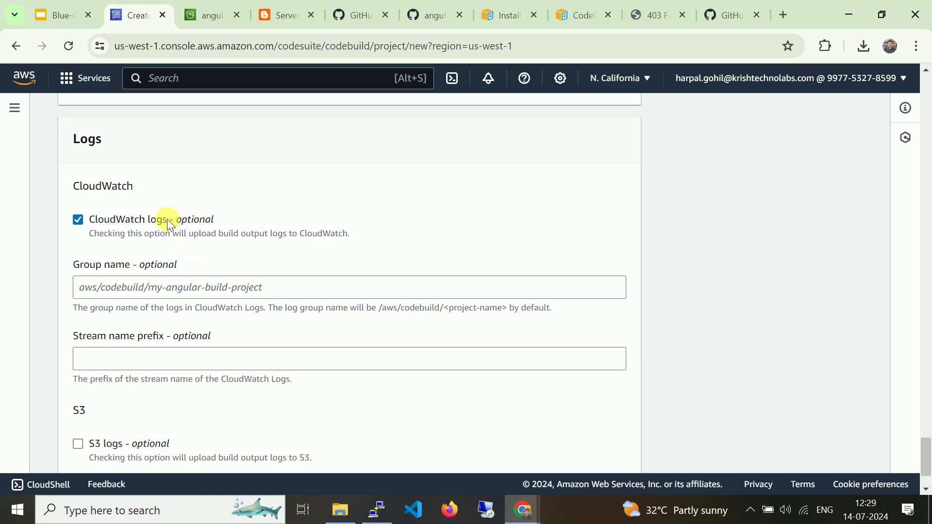
left_click(167, 219)
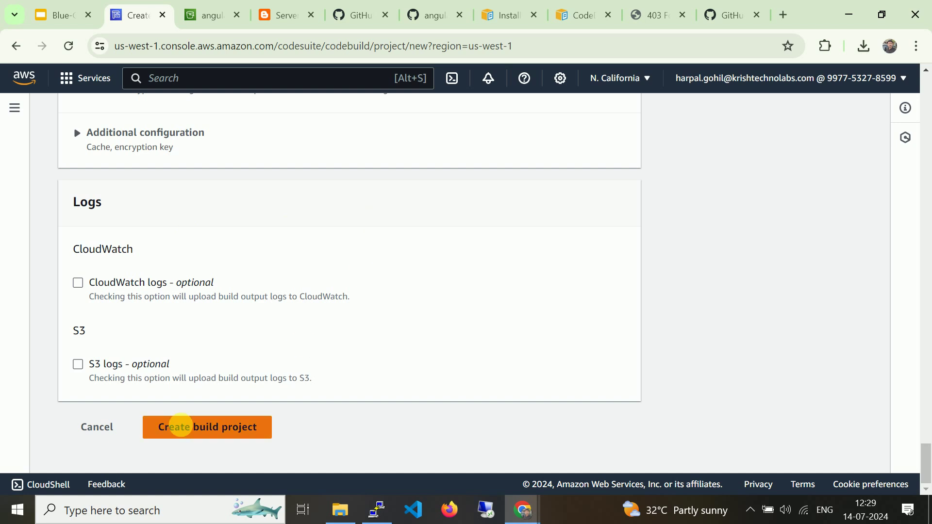
left_click(218, 433)
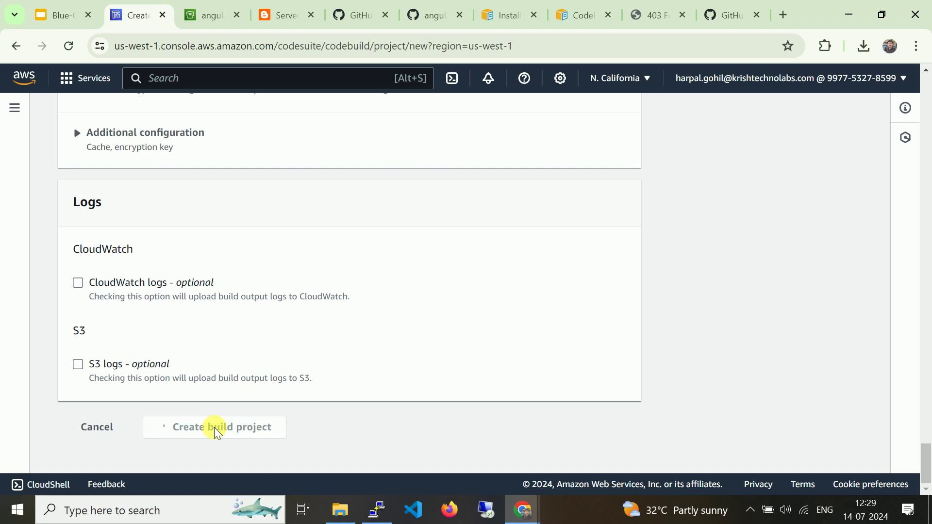
- Review the CodeBuild setup walkthrough in the blog guide through the completed build, glance at the S3 bucket, and return to the project form
left_click(283, 15)
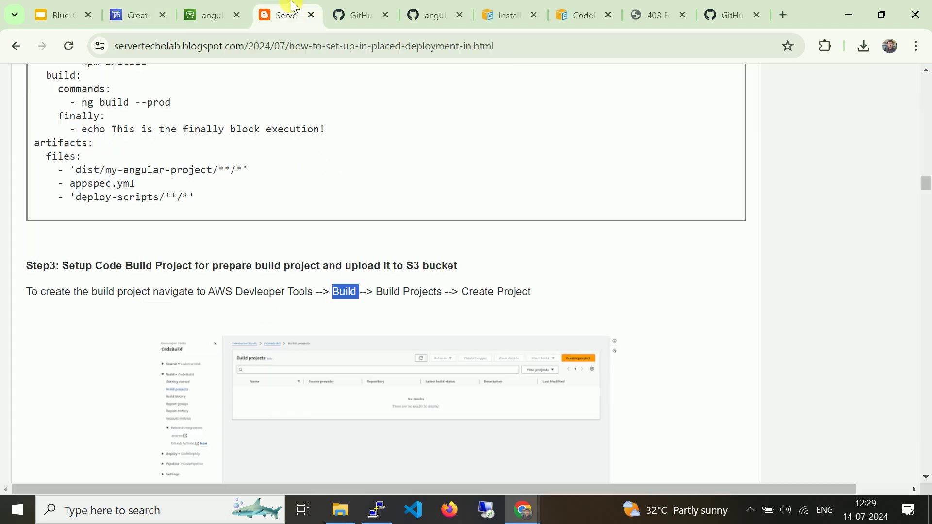
scroll(148, 282, "down", 6)
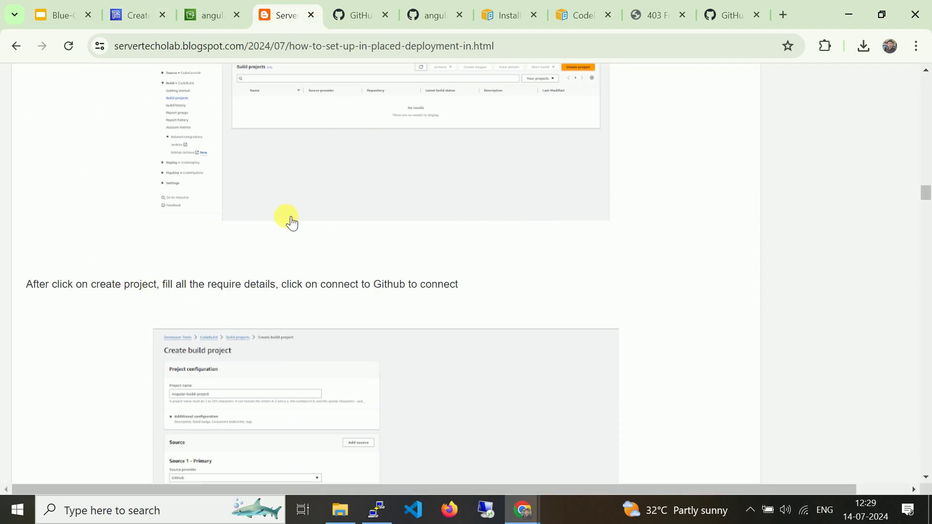
scroll(289, 216, "down", 7)
scroll(248, 250, "down", 12)
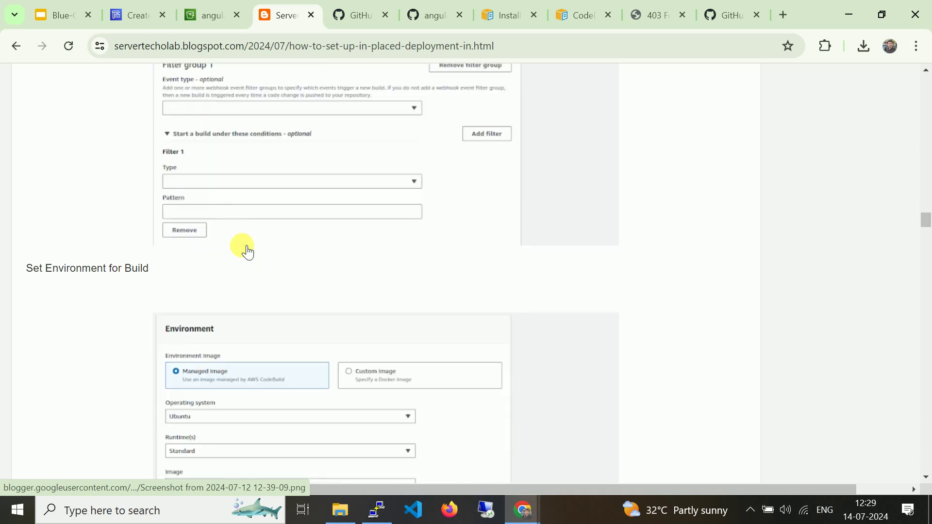
scroll(244, 250, "down", 15)
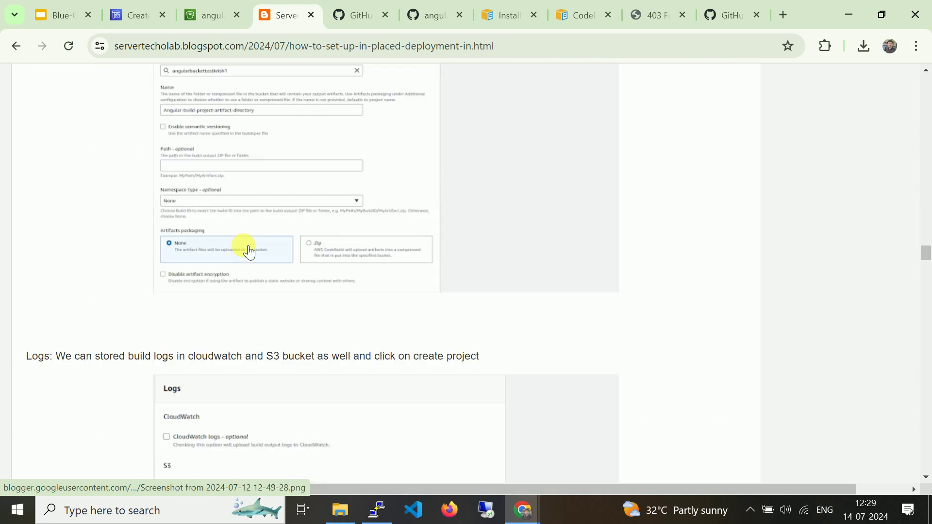
scroll(245, 248, "down", 13)
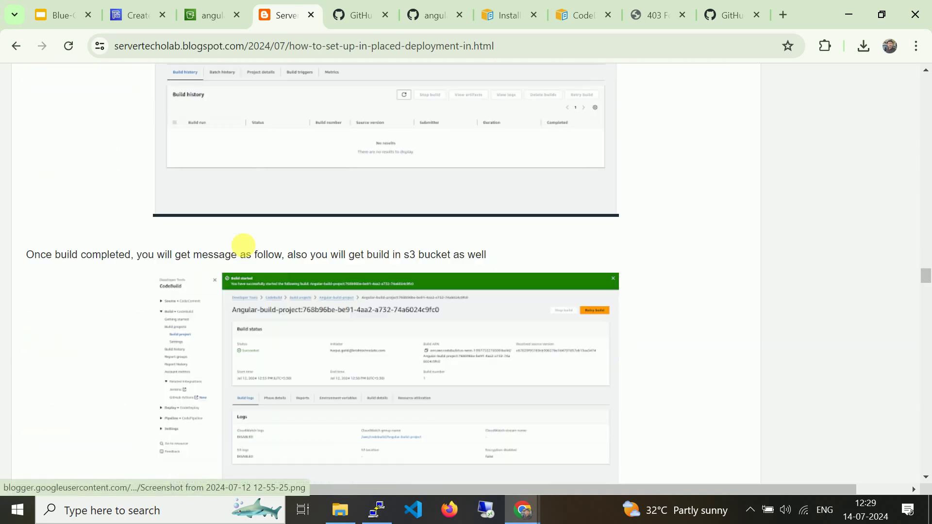
left_click(214, 5)
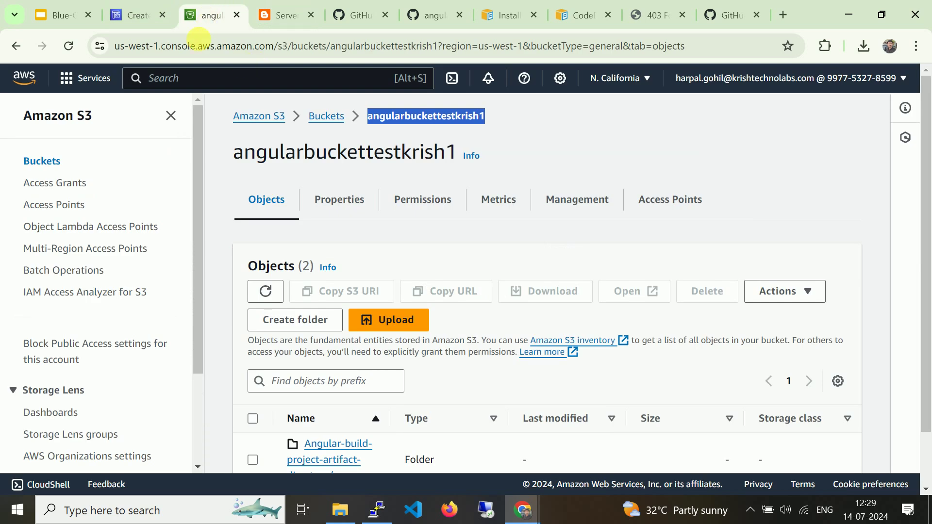
left_click(138, 15)
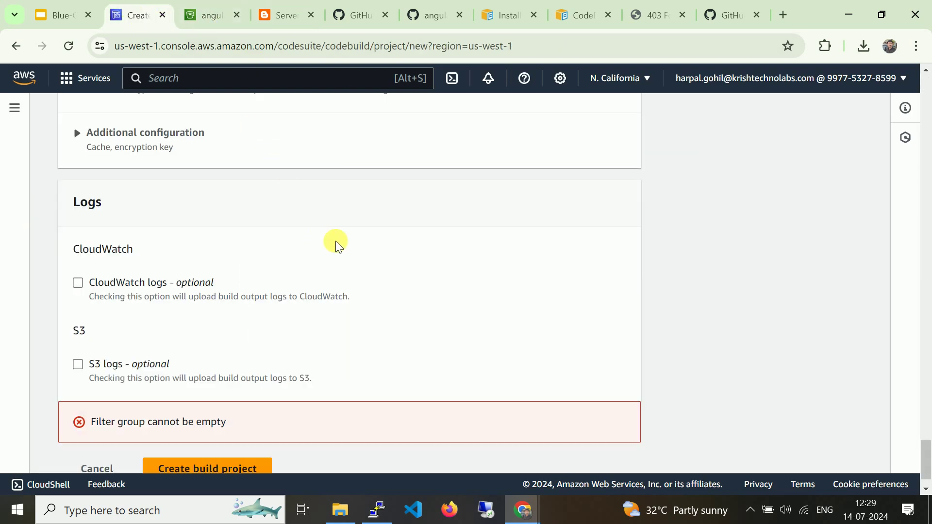
- Remove the empty Filter group 1 from the primary source webhook events and submit the build project again
scroll(335, 241, "up", 20)
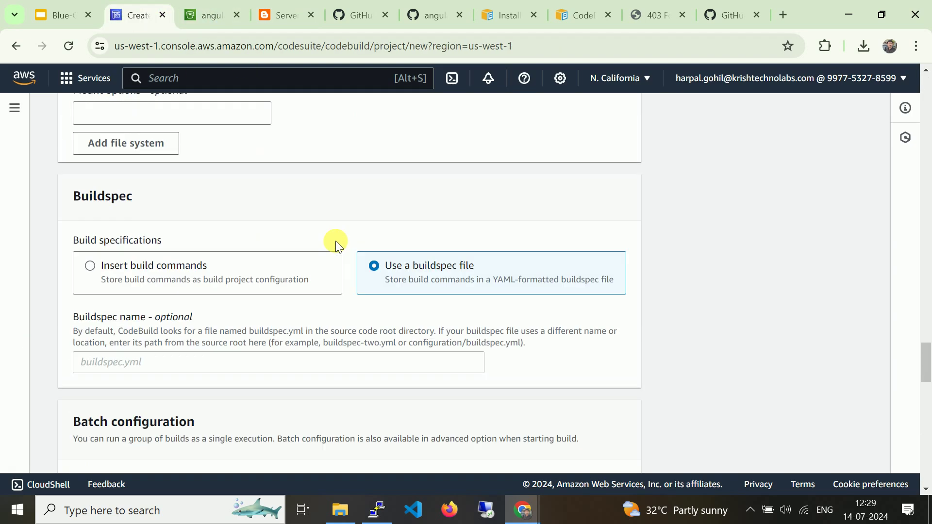
scroll(336, 241, "up", 20)
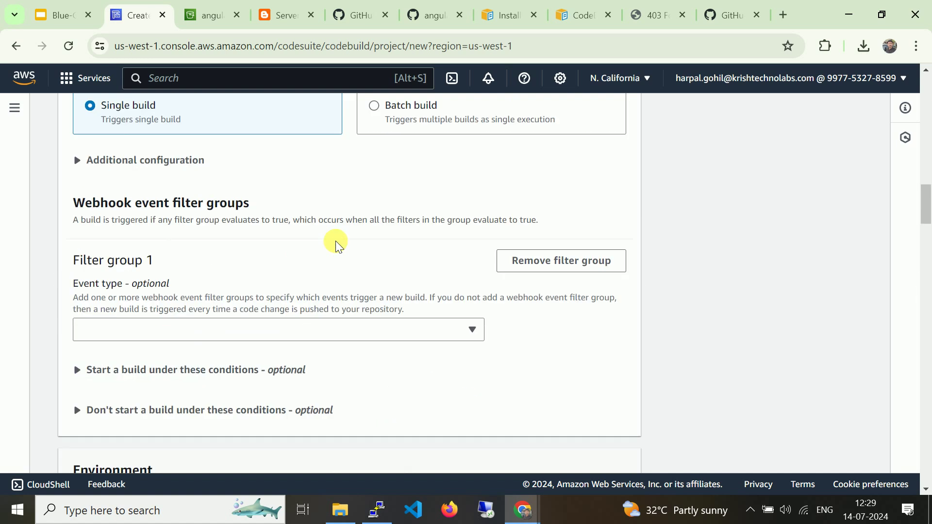
scroll(336, 241, "up", 3)
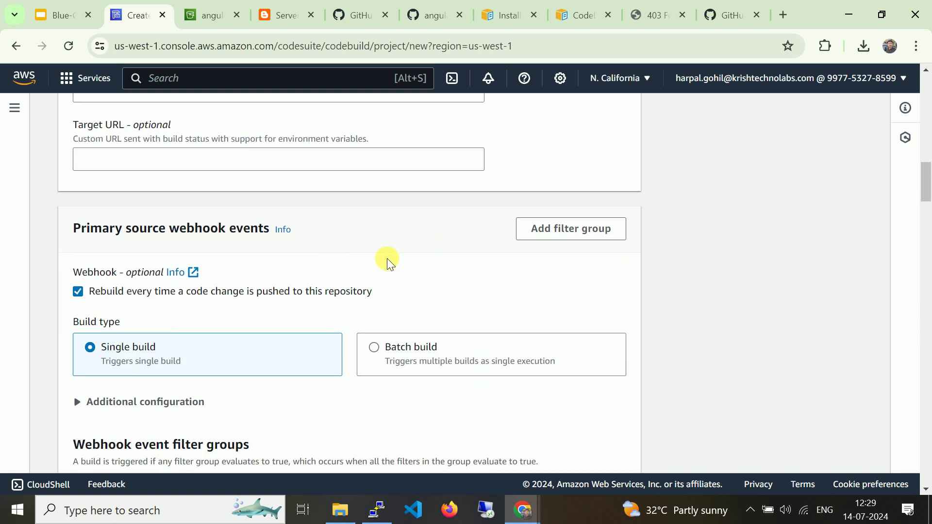
scroll(389, 264, "down", 2)
scroll(388, 265, "down", 1)
left_click(530, 354)
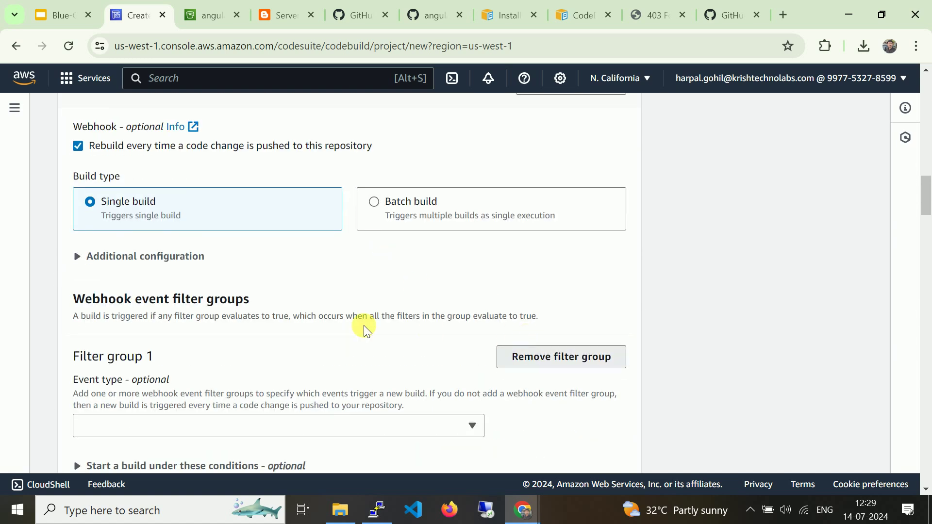
scroll(354, 269, "down", 20)
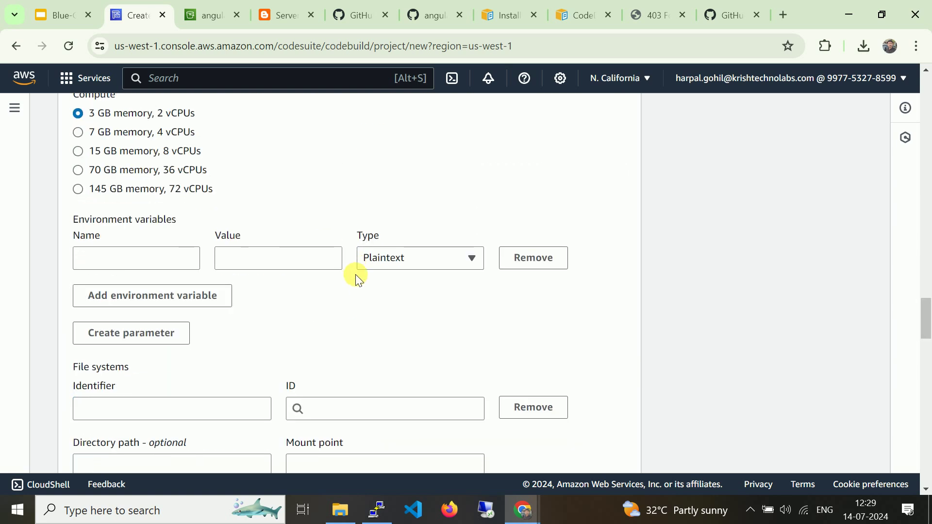
scroll(357, 285, "down", 10)
left_click(243, 429)
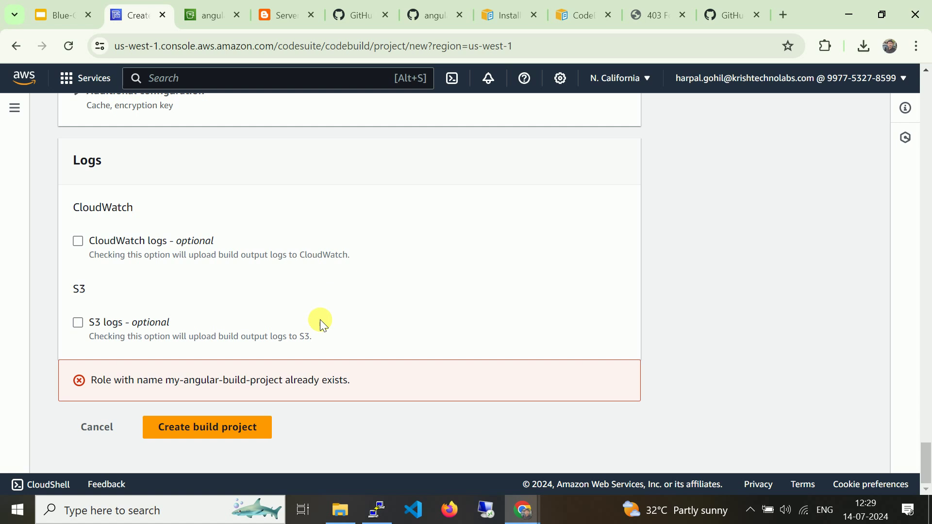
- Look through the project form for the service role setting, including the webhook's additional configuration
scroll(437, 269, "up", 4)
scroll(437, 269, "up", 20)
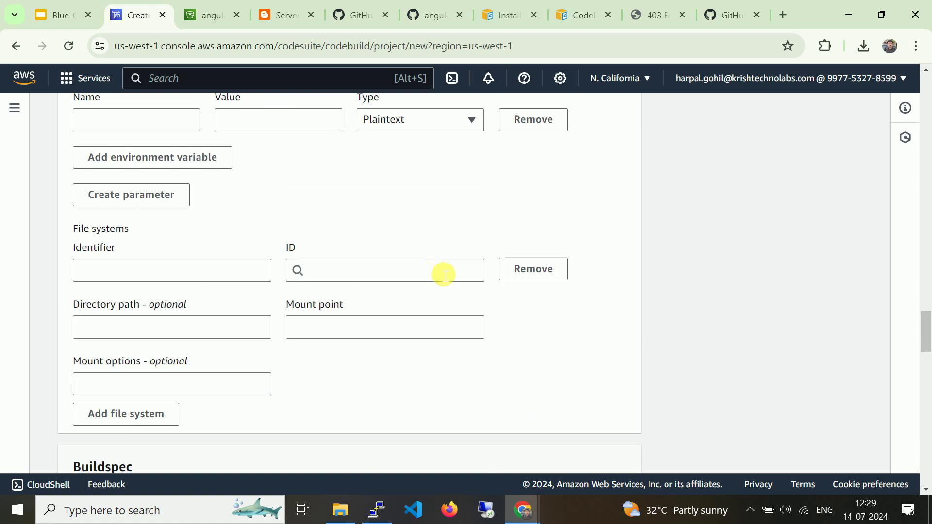
scroll(349, 306, "up", 10)
scroll(348, 307, "down", 20)
scroll(349, 307, "down", 8)
scroll(286, 285, "down", 3)
scroll(275, 296, "down", 3)
scroll(275, 296, "up", 15)
scroll(276, 296, "up", 15)
scroll(275, 296, "up", 3)
scroll(106, 314, "up", 8)
scroll(117, 316, "up", 5)
scroll(114, 313, "down", 3)
scroll(131, 310, "down", 9)
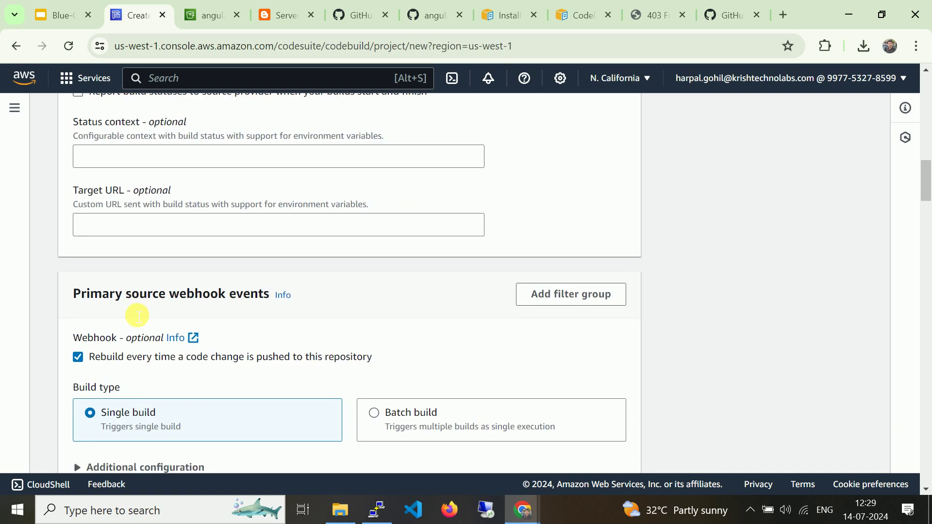
scroll(138, 315, "down", 4)
left_click(80, 262)
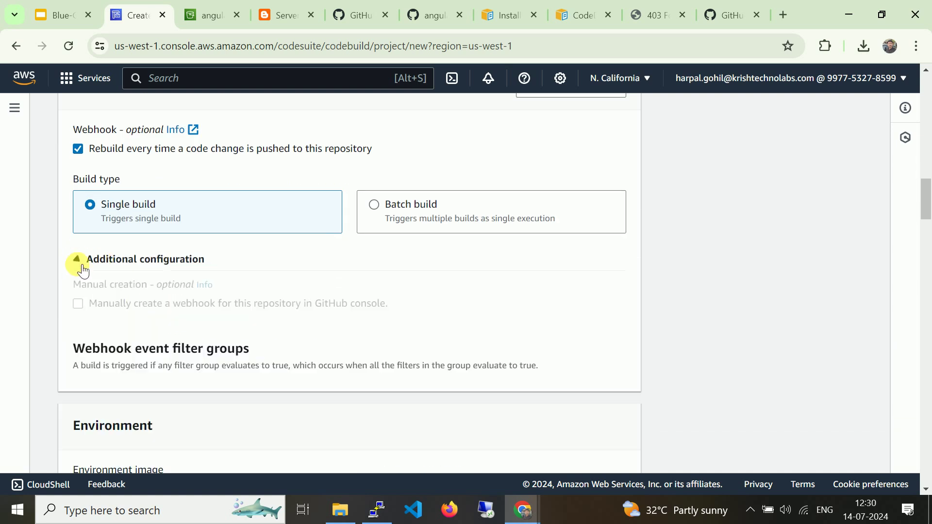
scroll(88, 286, "down", 4)
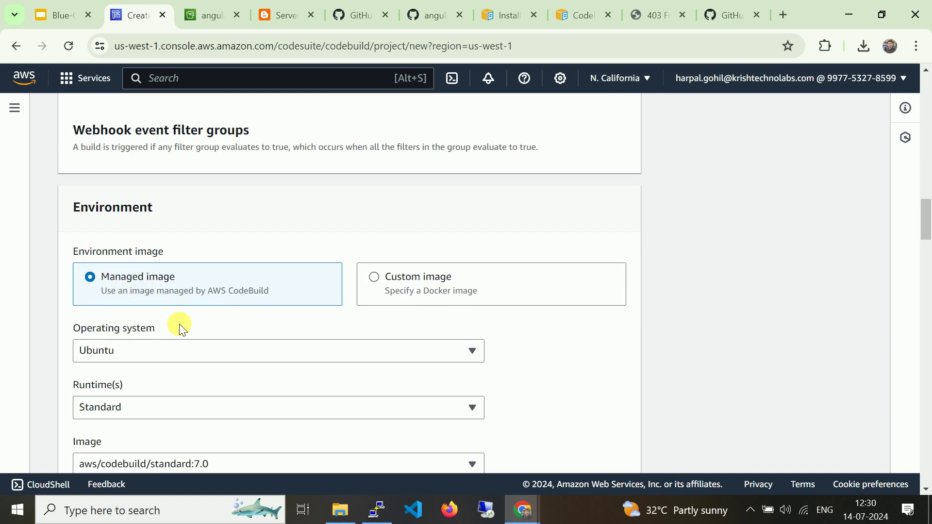
- Find the service role setting by searching the page for "role" and switch it to the existing service role myangular-build-role
key("ctrl+f")
type("r")
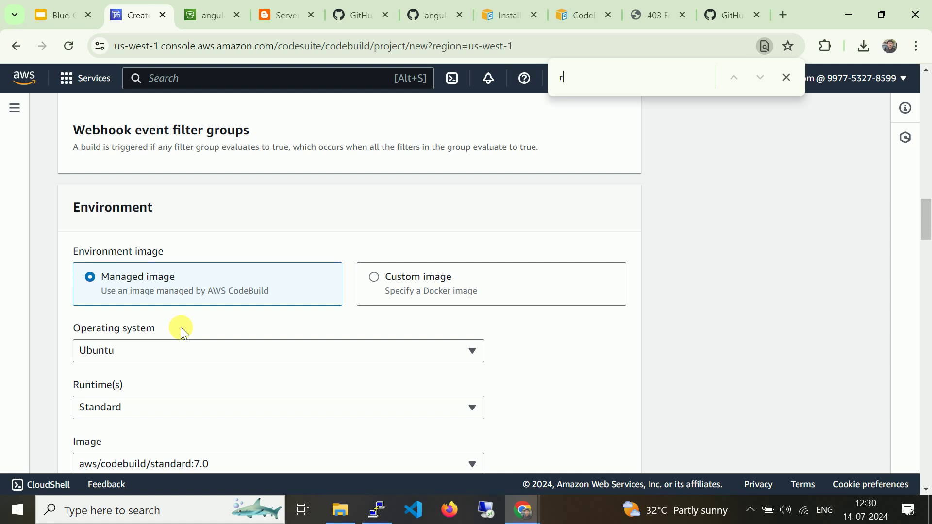
type("ole")
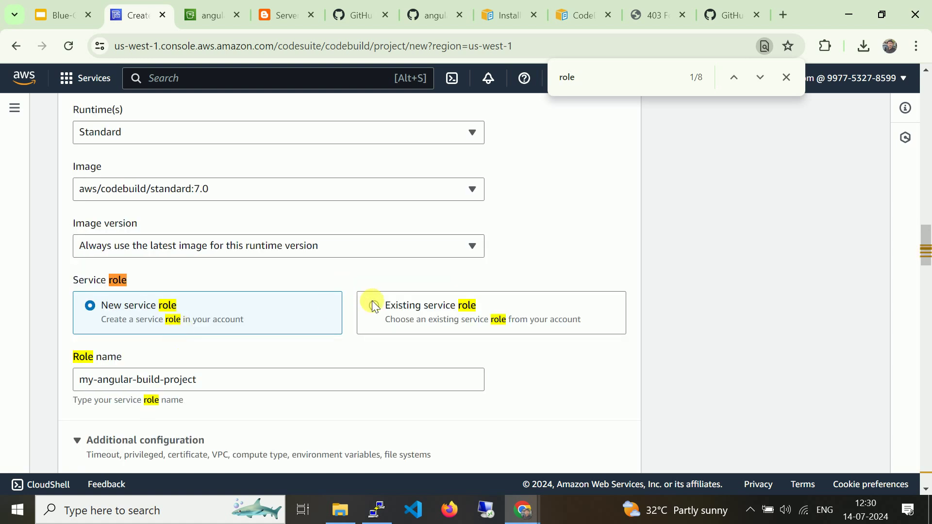
left_click(414, 305)
left_click(207, 390)
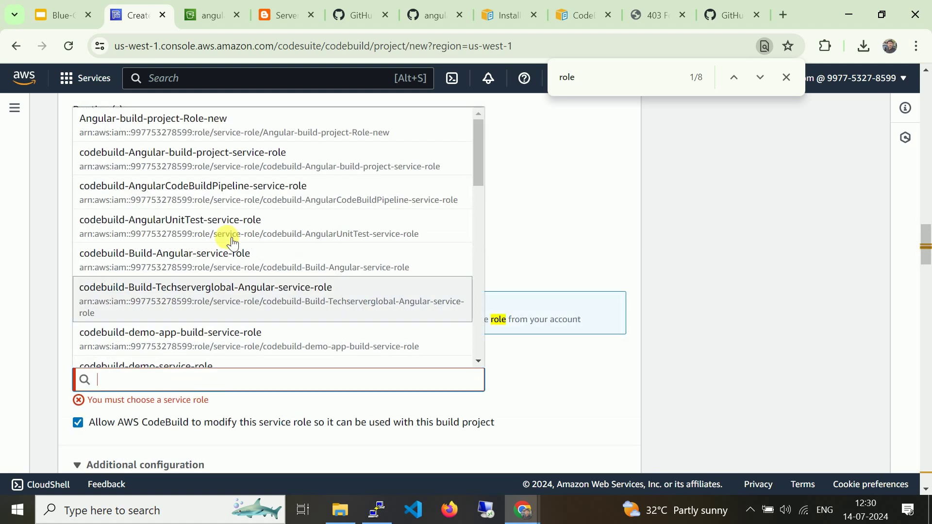
type("my")
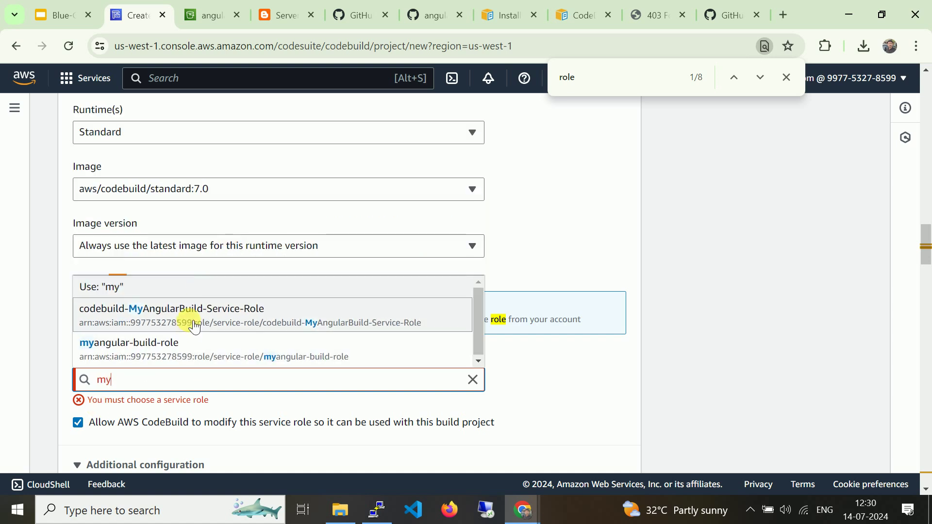
left_click(182, 349)
scroll(776, 284, "down", 3)
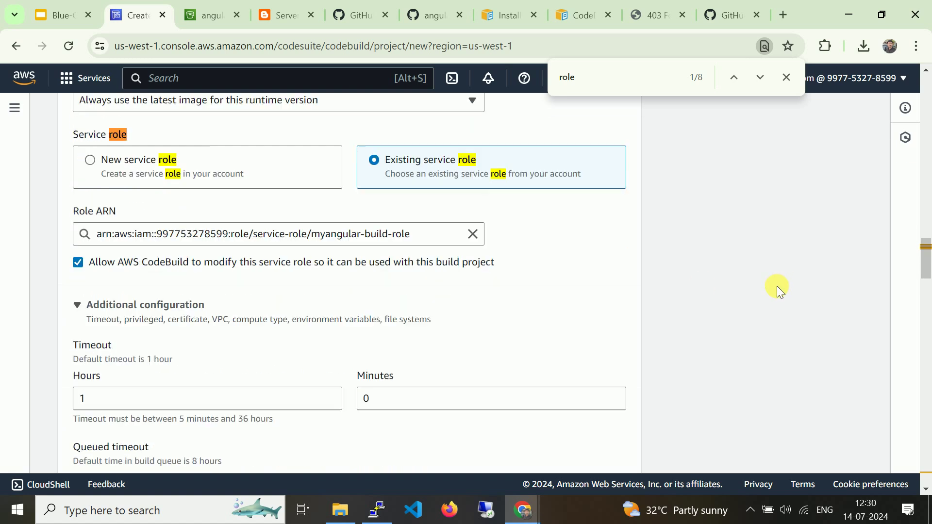
- Submit the form to create the build project with the existing service role
scroll(777, 286, "down", 20)
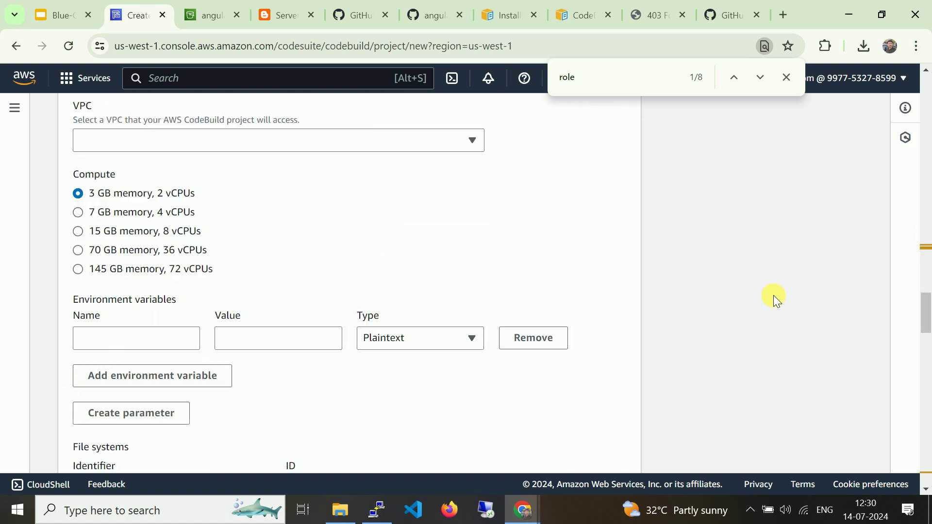
scroll(510, 410, "down", 20)
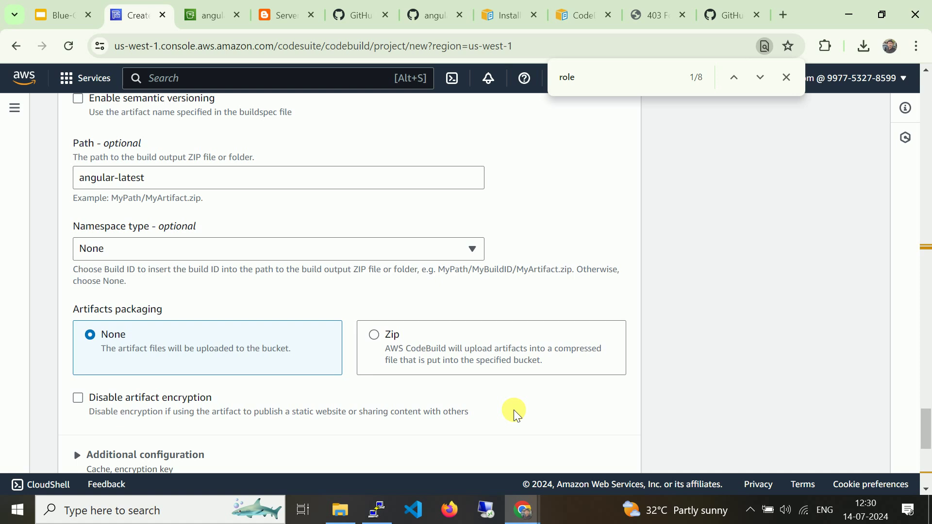
left_click(249, 429)
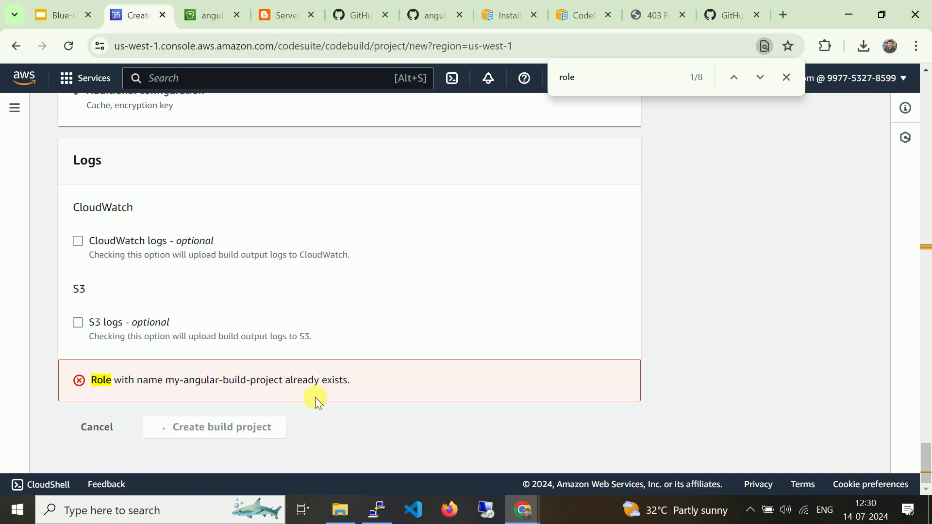
- Leave the project creation form, open the existing my-angular-build-project from the build projects list and start a build
scroll(325, 322, "up", 15)
scroll(331, 326, "up", 15)
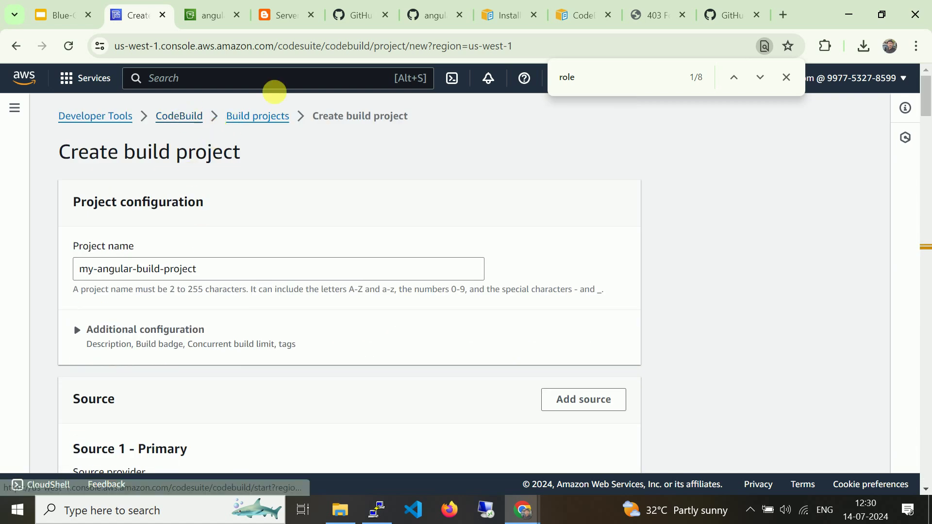
left_click(258, 116)
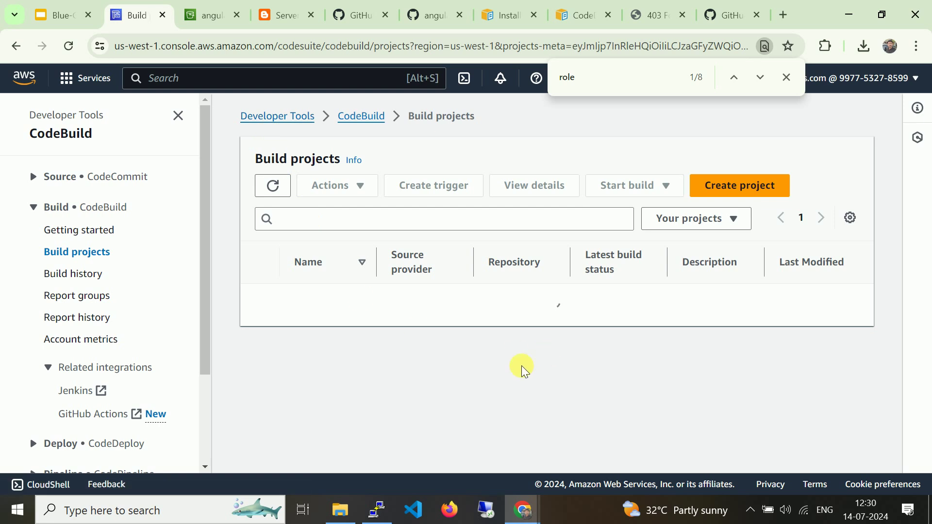
left_click(310, 305)
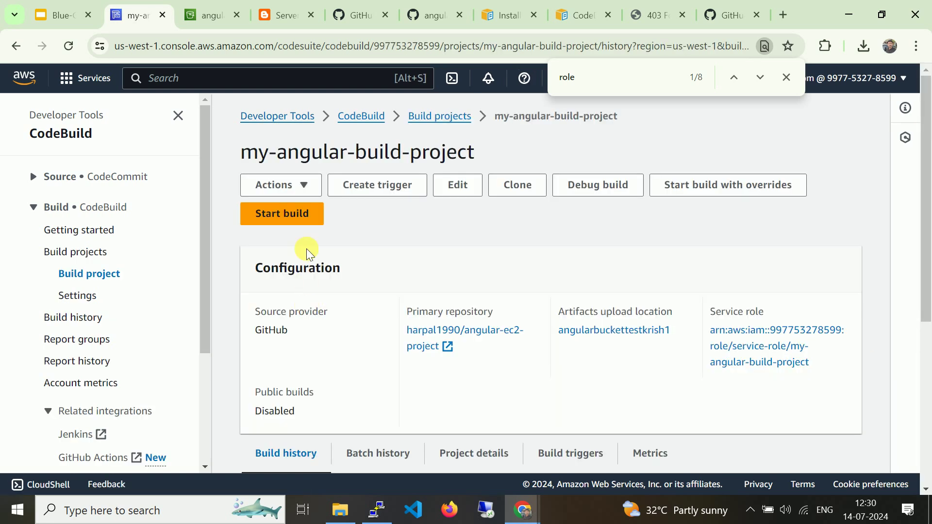
left_click(309, 221)
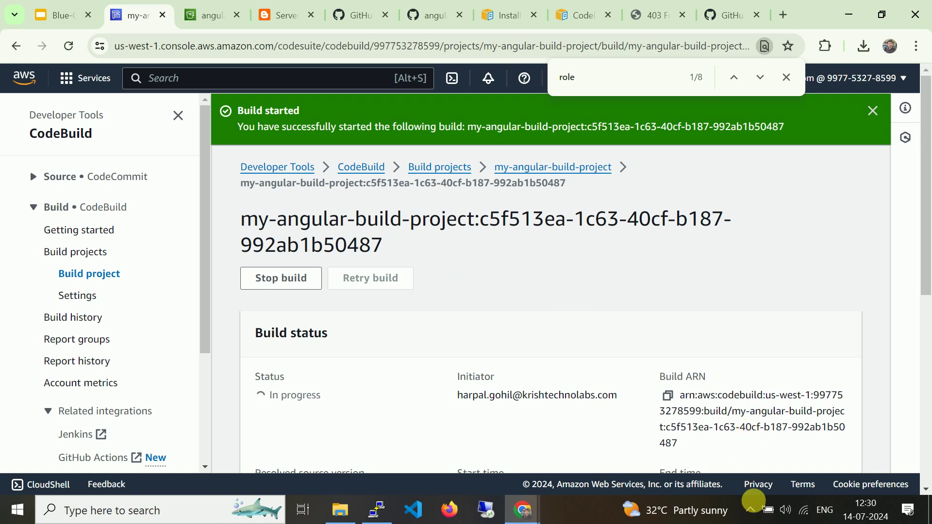
left_click(750, 509)
right_click(721, 421)
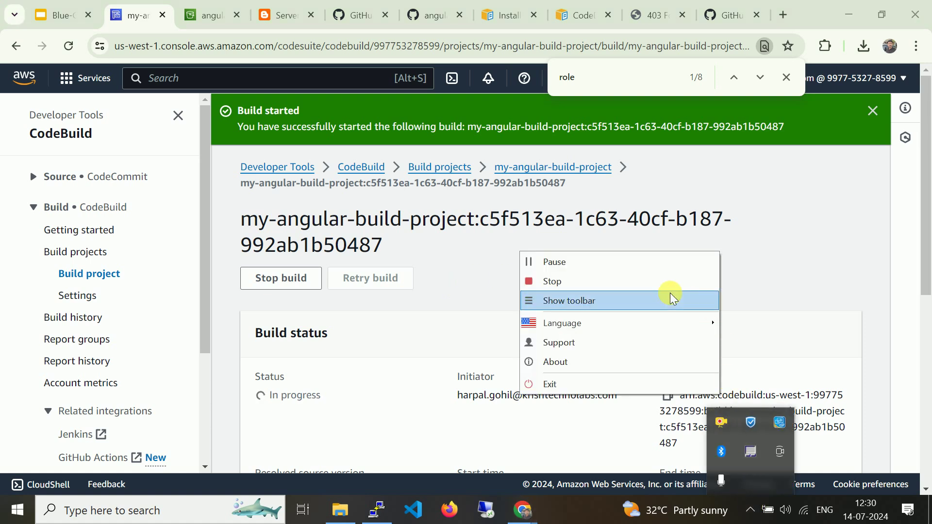
left_click(670, 262)
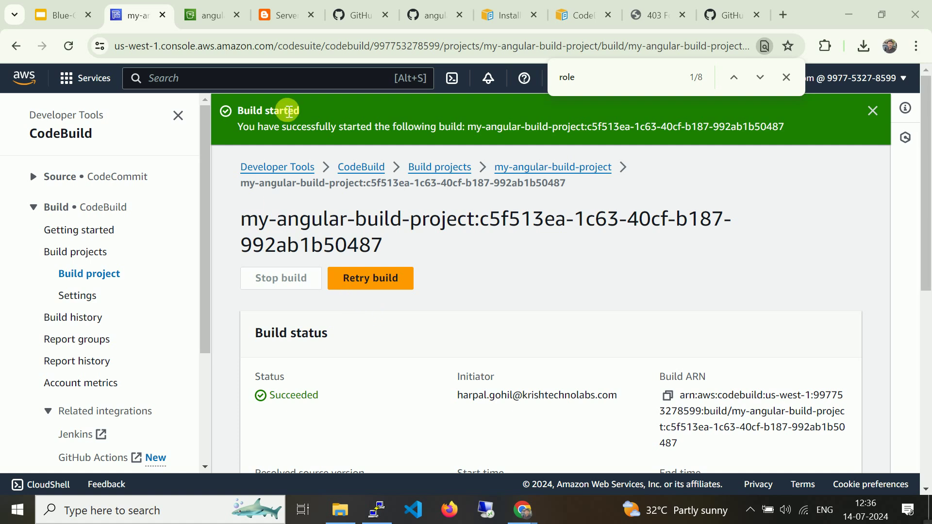
- Refresh the angularbuckettestkrish1 bucket in S3 and open the my-angular-build-project folder inside angular-latest
left_click(208, 15)
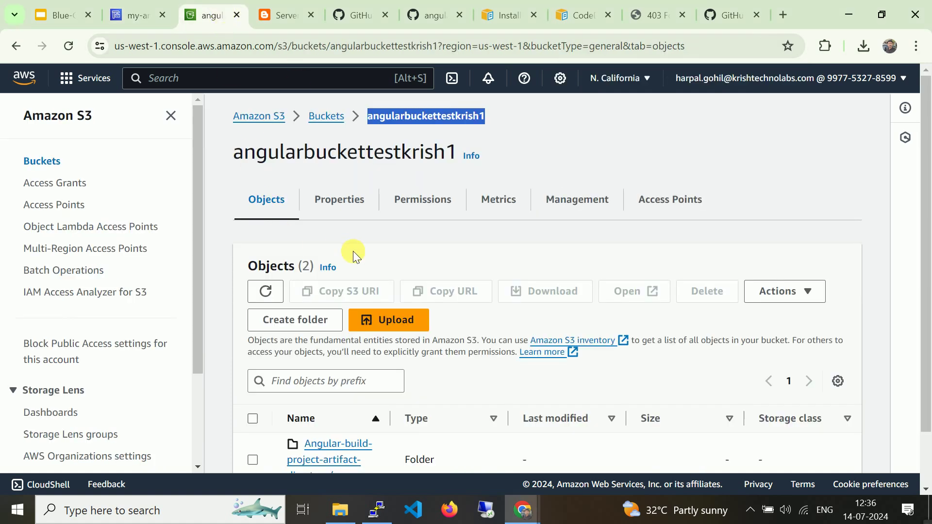
scroll(353, 251, "down", 1)
key("F5")
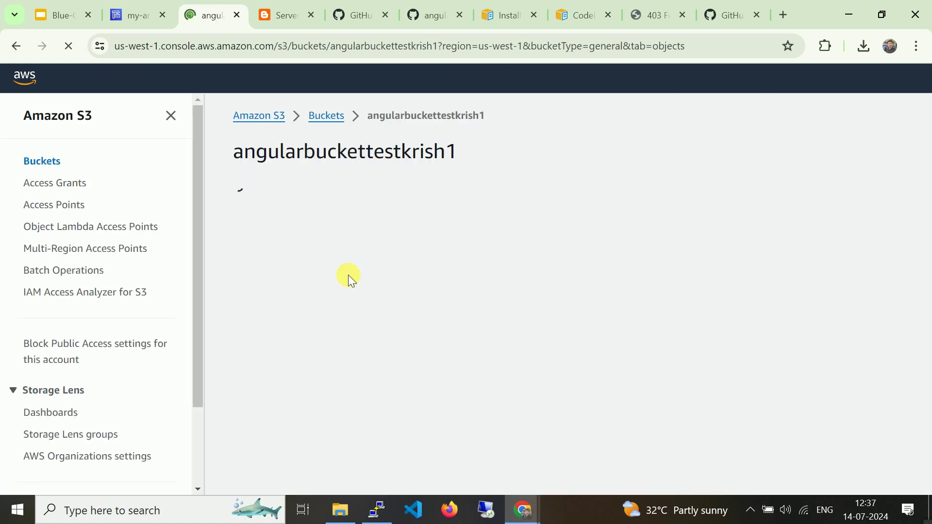
scroll(356, 278, "down", 1)
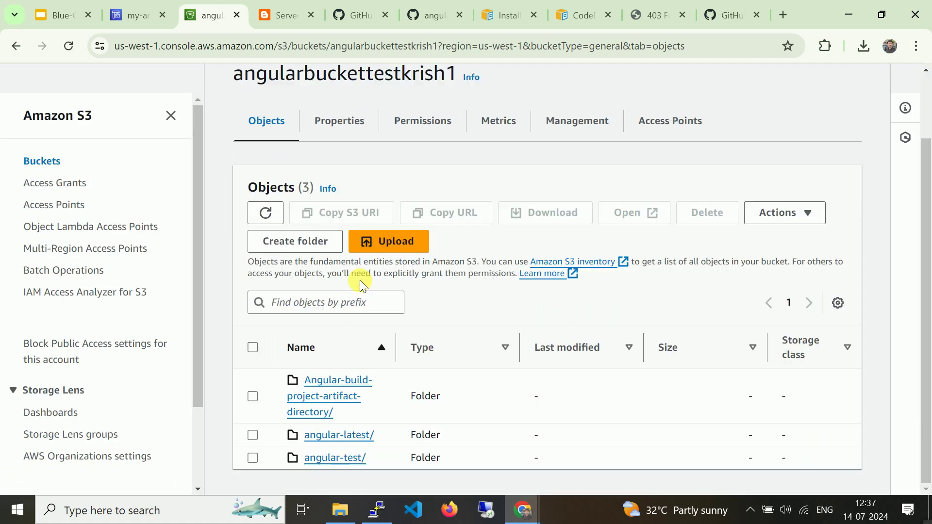
scroll(443, 323, "down", 1)
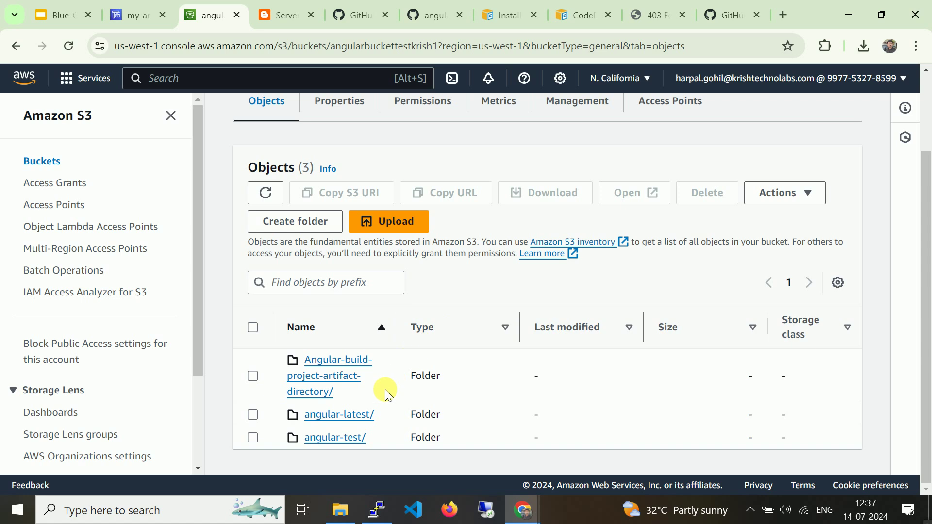
left_click(364, 421)
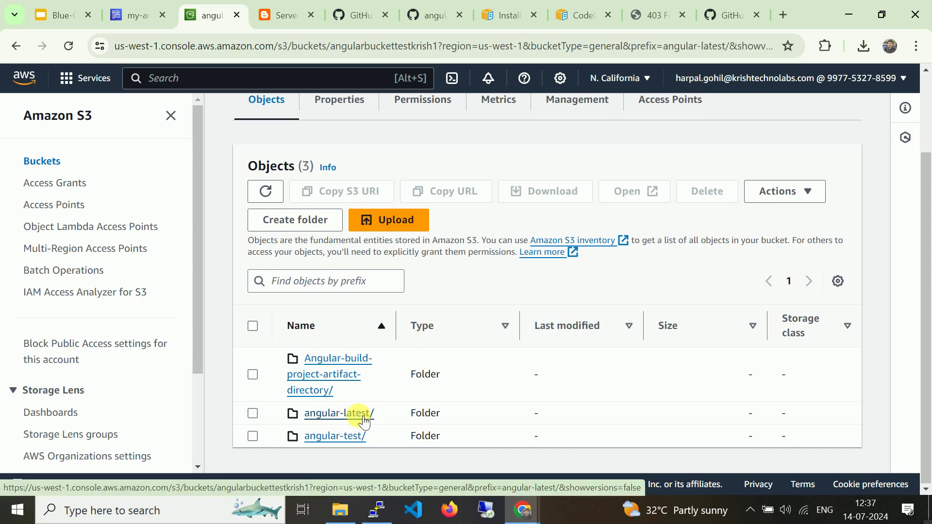
left_click(351, 422)
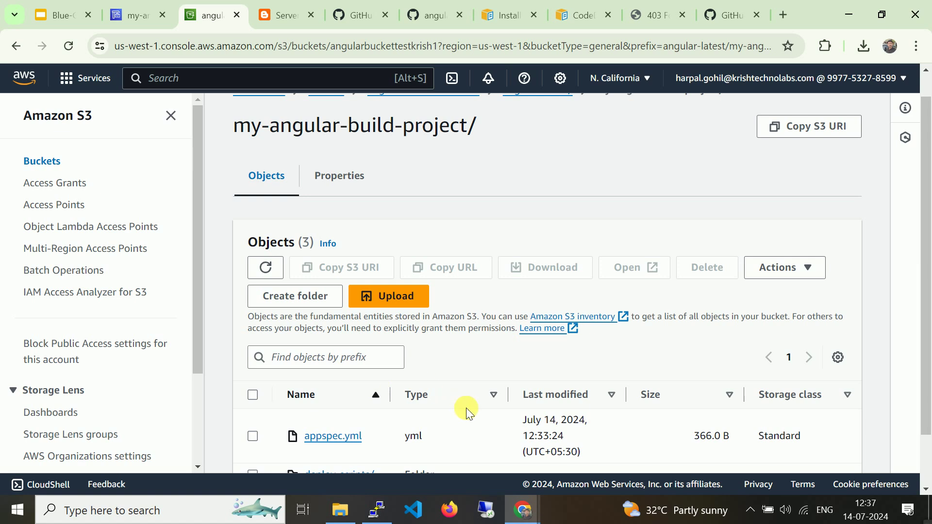
- Check the appspec.yml modification time and examine the built files in the dist/my-angular-project folder
scroll(465, 407, "down", 2)
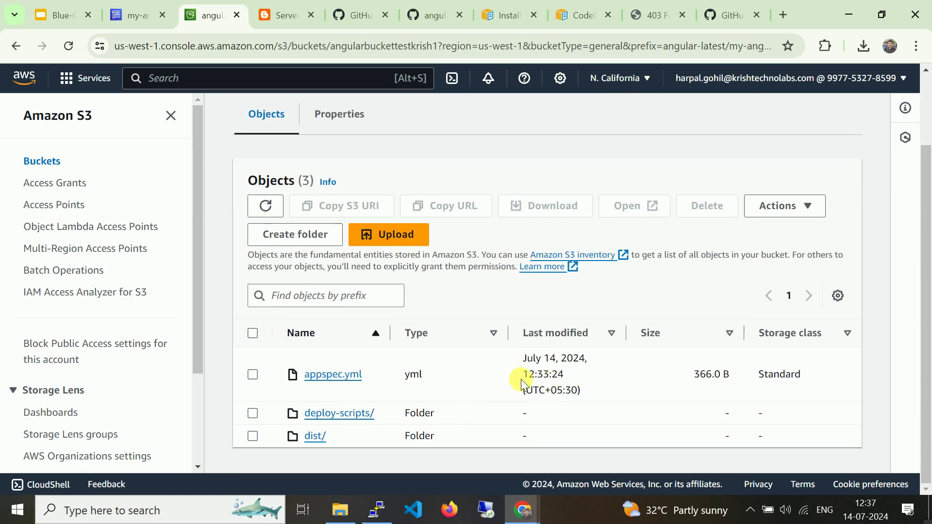
left_click_drag(587, 391, 509, 358)
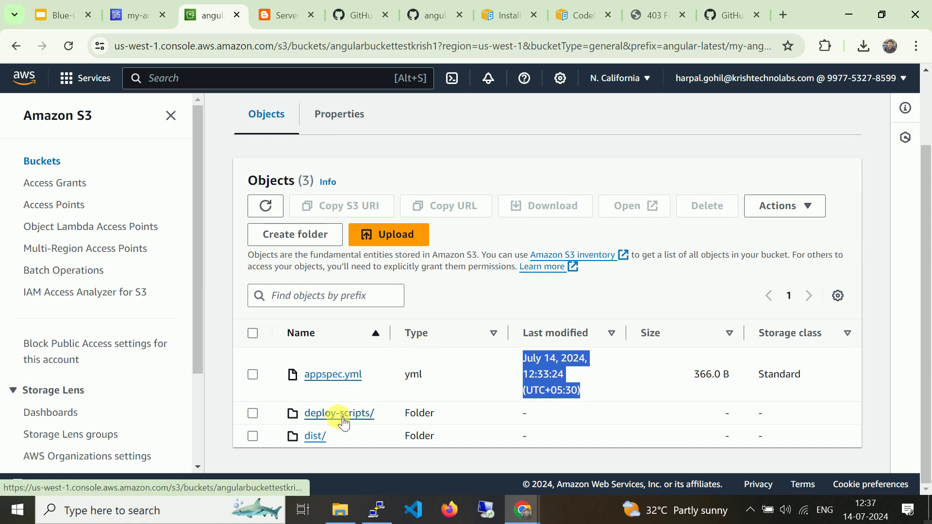
left_click(314, 439)
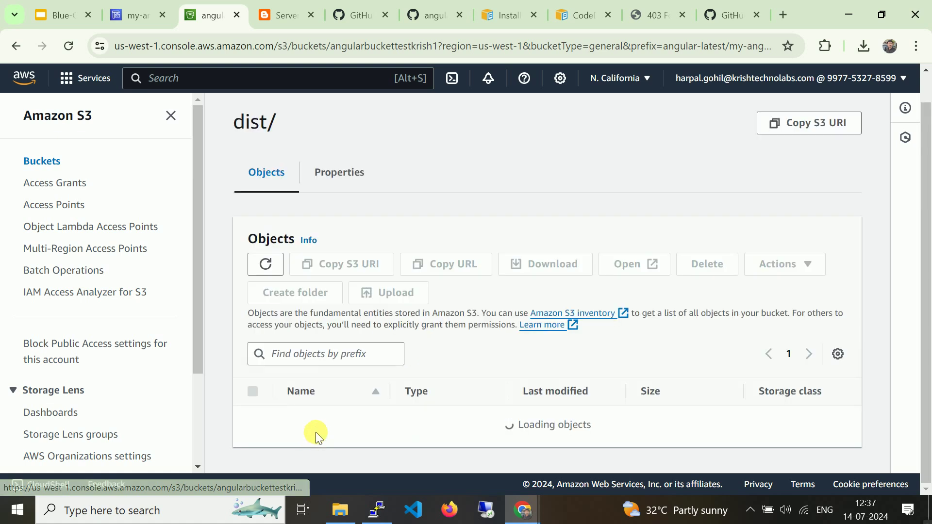
left_click(346, 425)
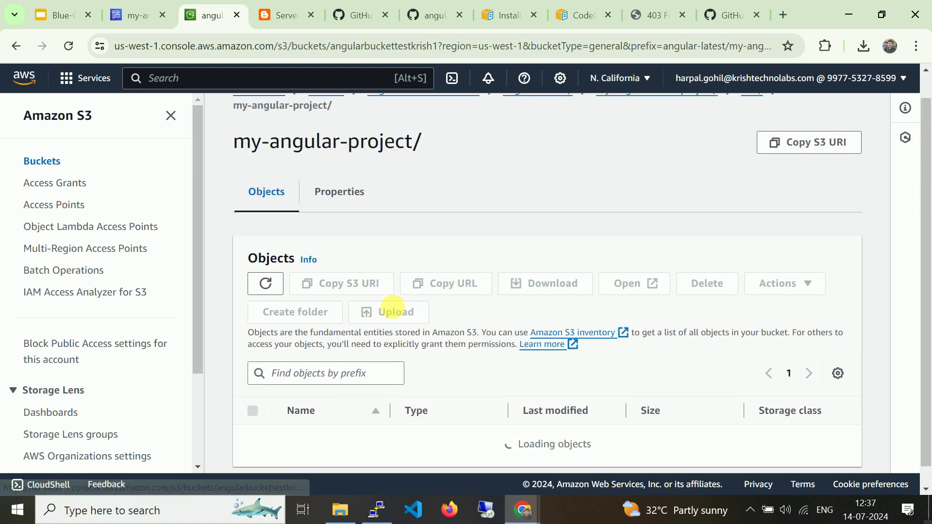
scroll(378, 427, "down", 3)
scroll(366, 373, "down", 6)
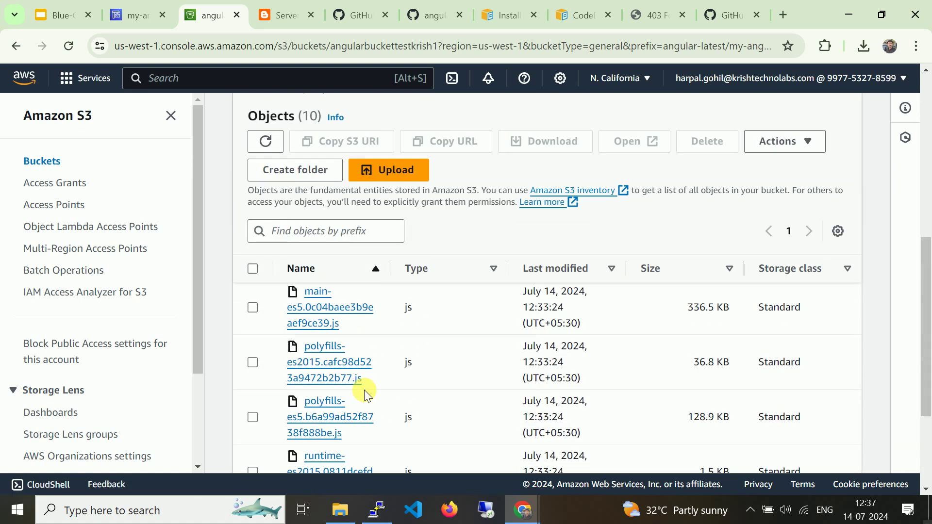
scroll(367, 394, "up", 4)
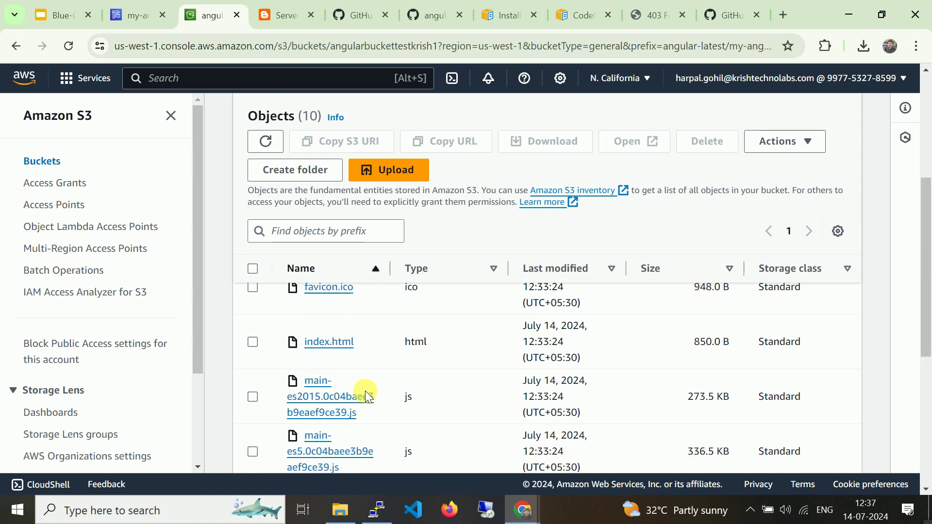
scroll(364, 391, "up", 5)
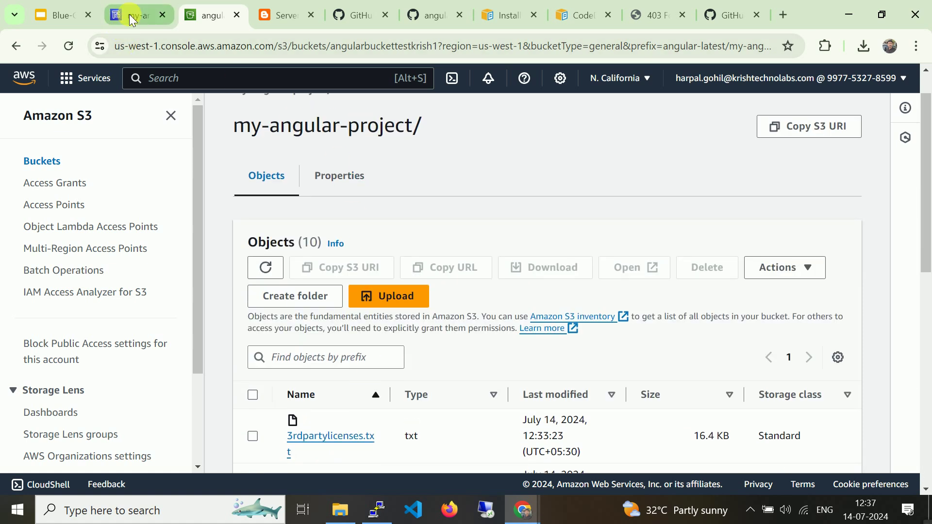
- Read Step 4 of the blog guide on creating a CodeDeploy application and deployment group
left_click(297, 5)
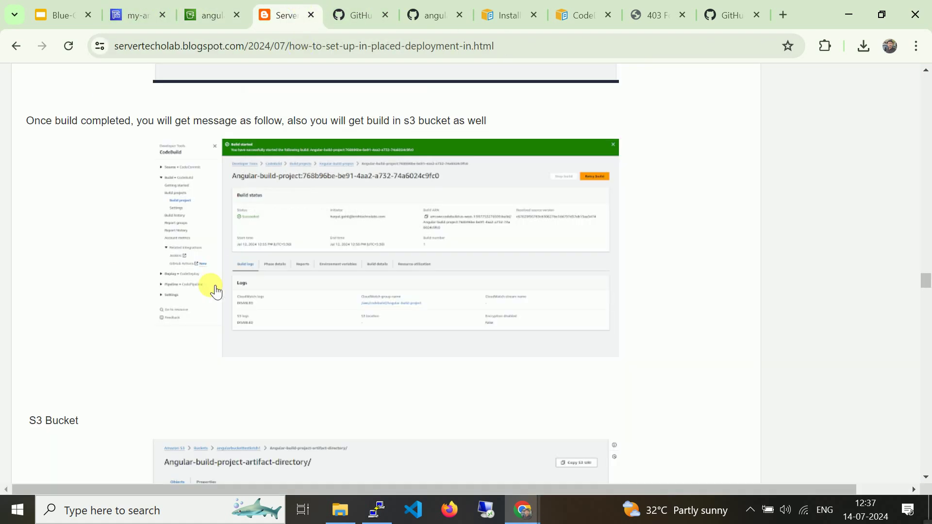
scroll(210, 299, "down", 7)
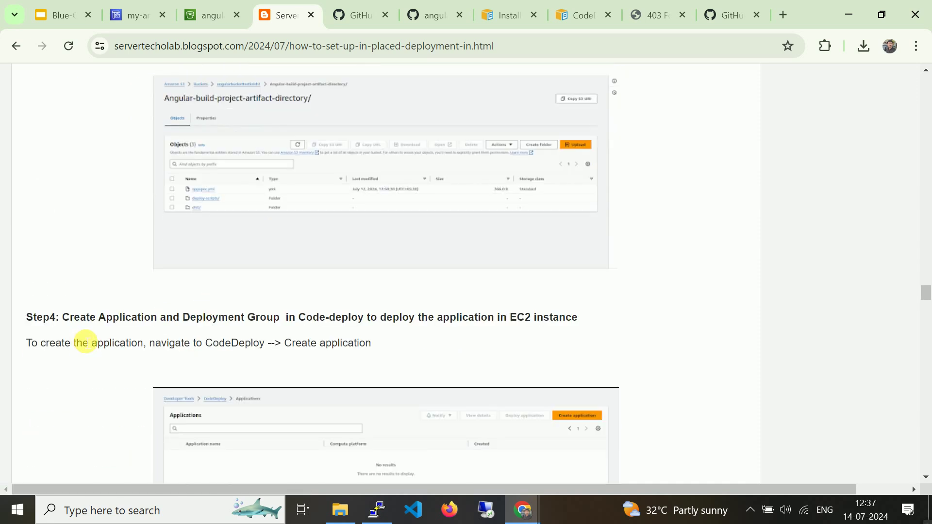
left_click_drag(63, 317, 280, 304)
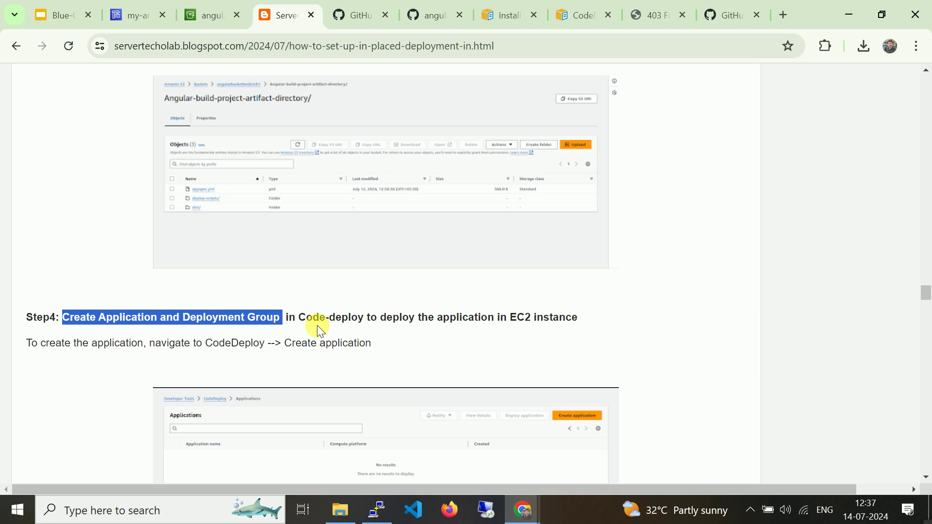
- Return to the AWS Developer Tools console and open the CodeDeploy applications list
left_click(130, 14)
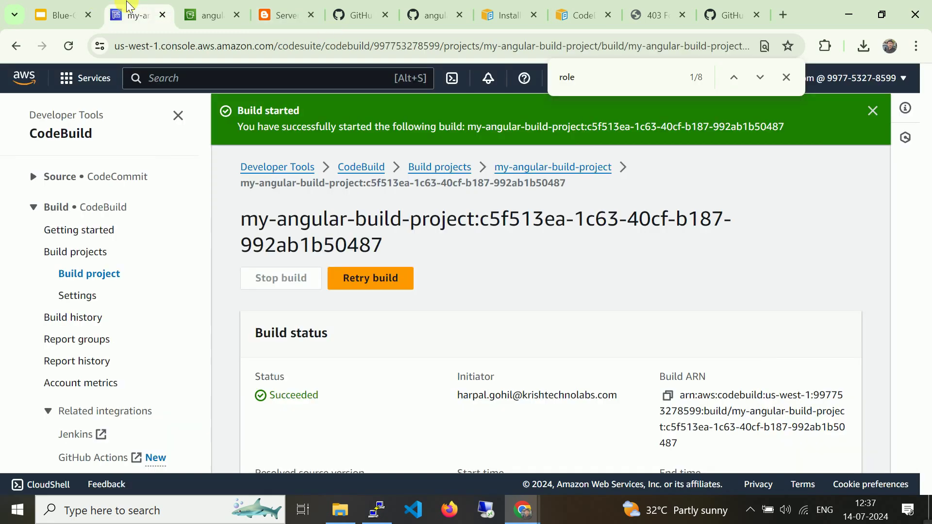
left_click(39, 211)
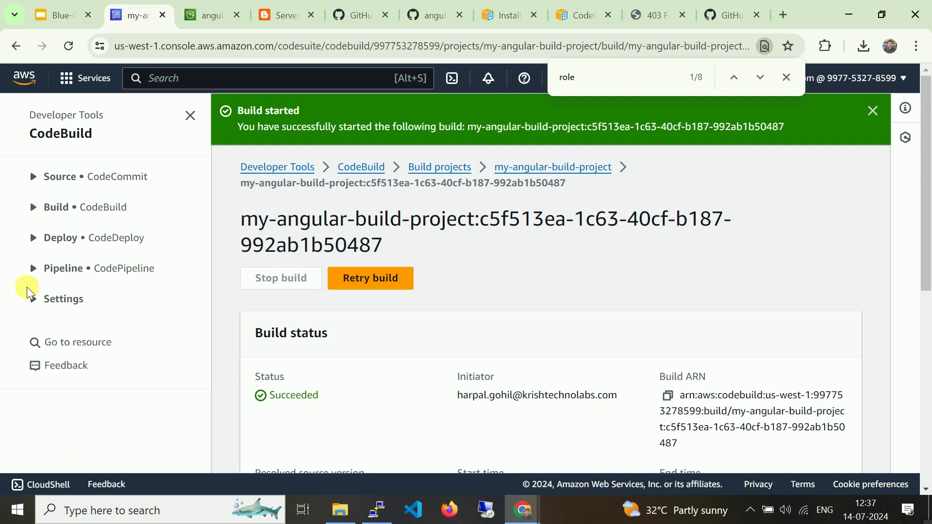
left_click(38, 239)
left_click(68, 304)
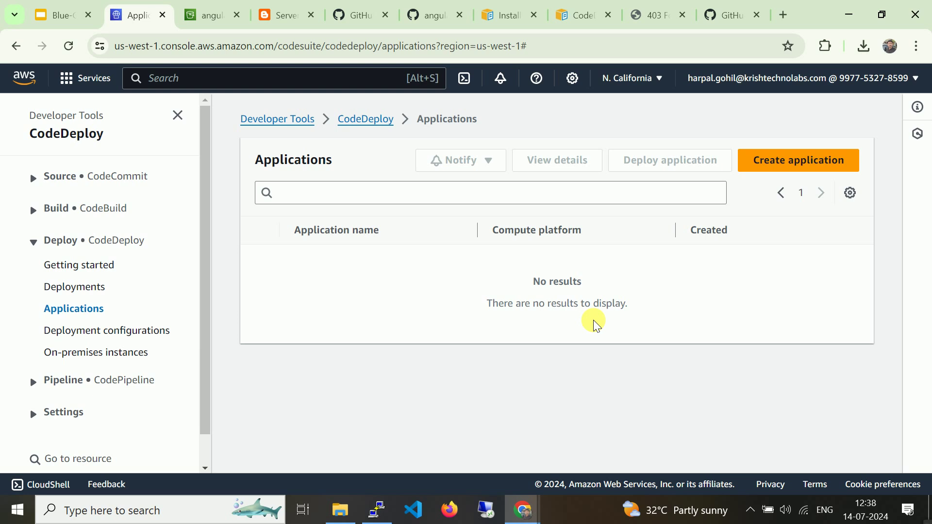
- Create a CodeDeploy application named standalone-EC2 with the EC2/On-premises compute platform
left_click(790, 161)
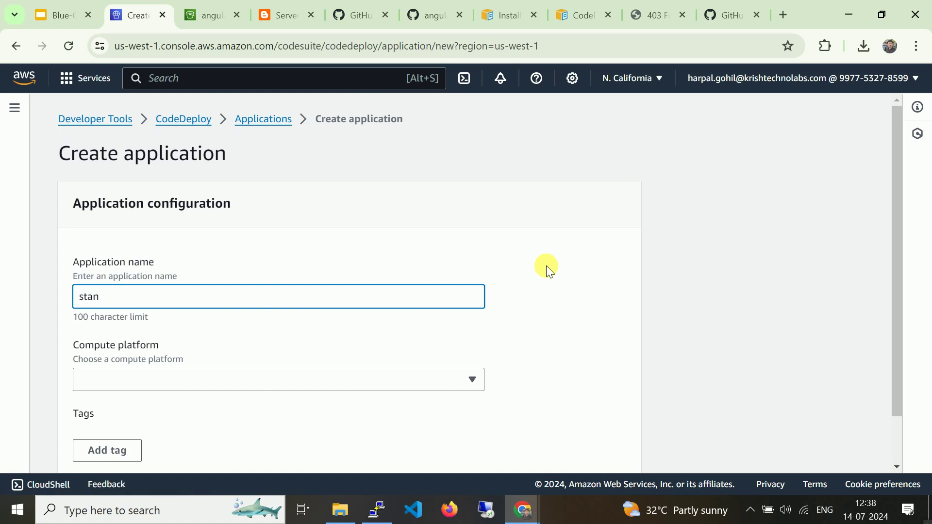
type("standalone-EC2")
scroll(247, 371, "down", 2)
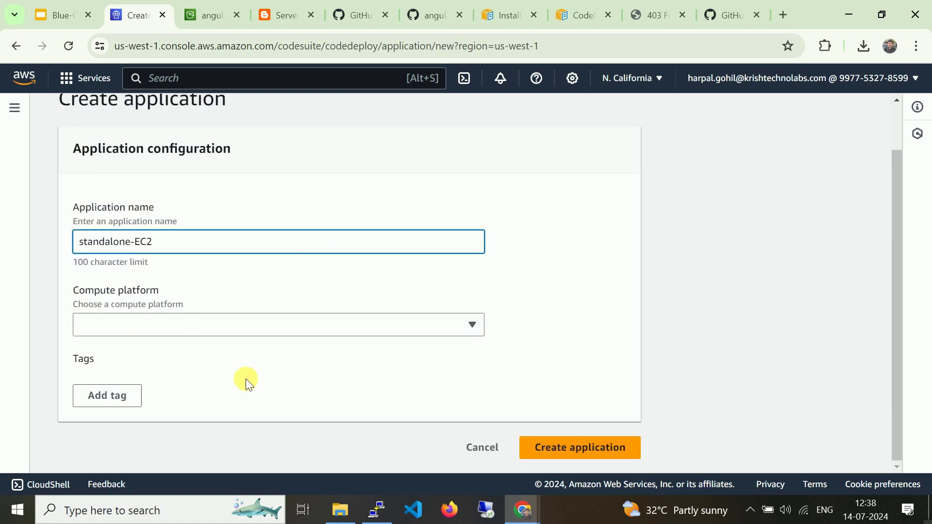
left_click(266, 330)
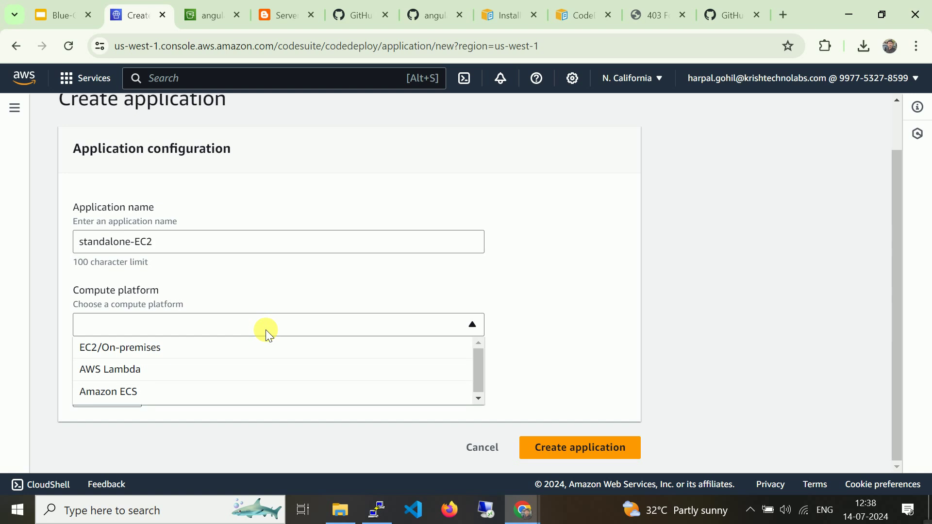
left_click(256, 348)
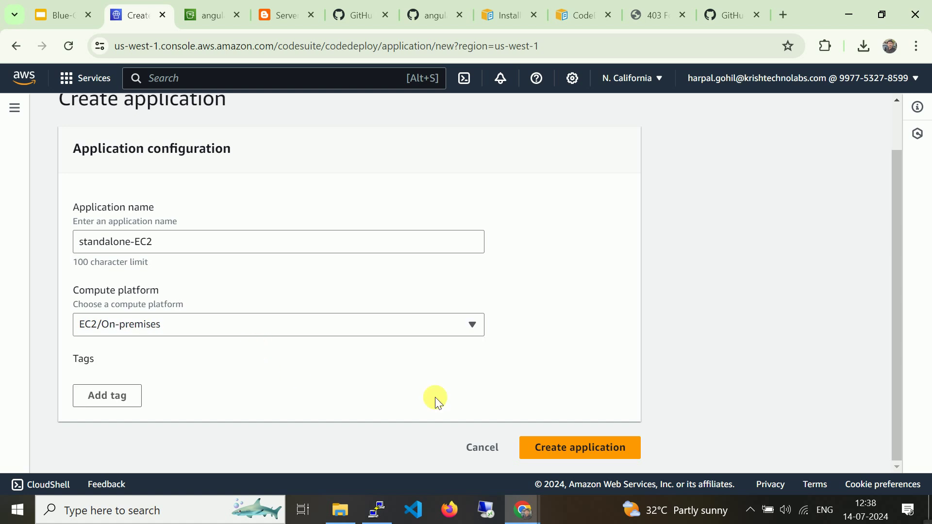
left_click(580, 444)
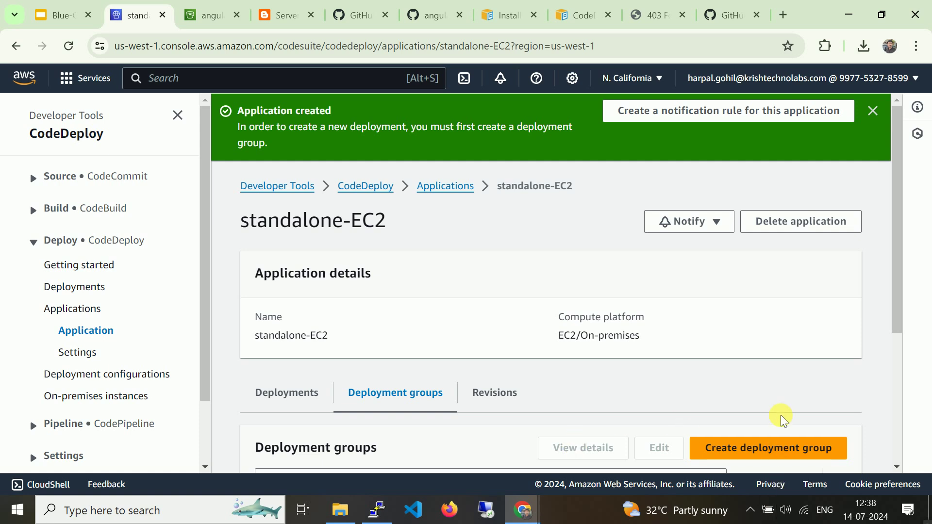
- Start a new deployment group for the standalone-EC2 application and name it EC2-standalone-deployment-group
left_click(780, 451)
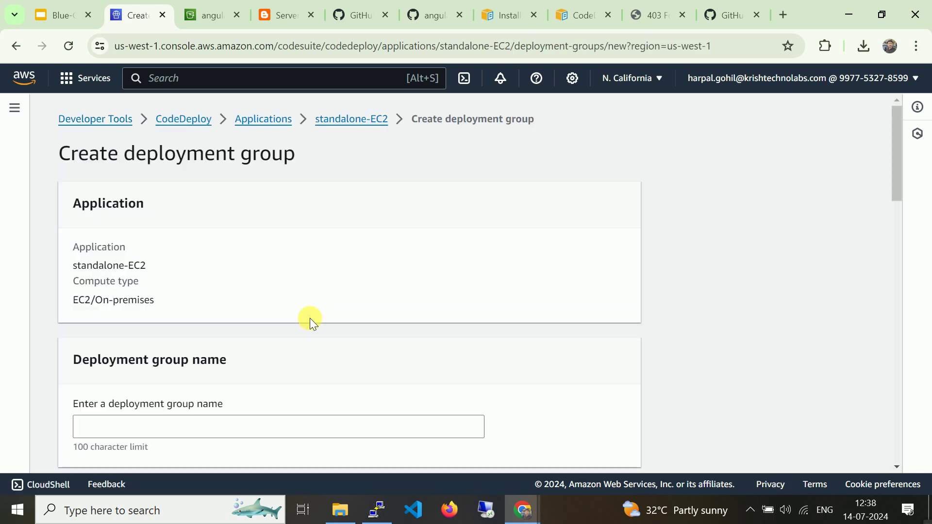
scroll(305, 349, "down", 5)
left_click(272, 208)
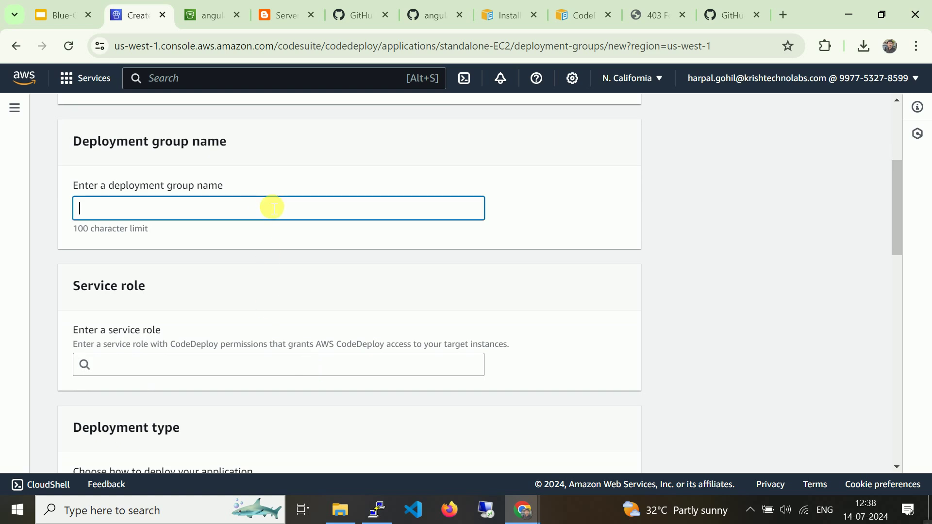
type("EC2-standalone-")
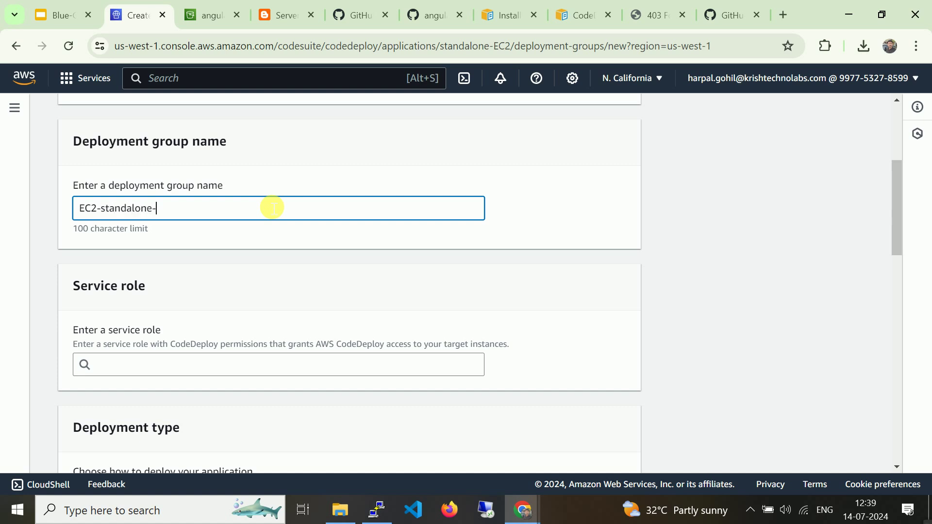
type("deployment-group")
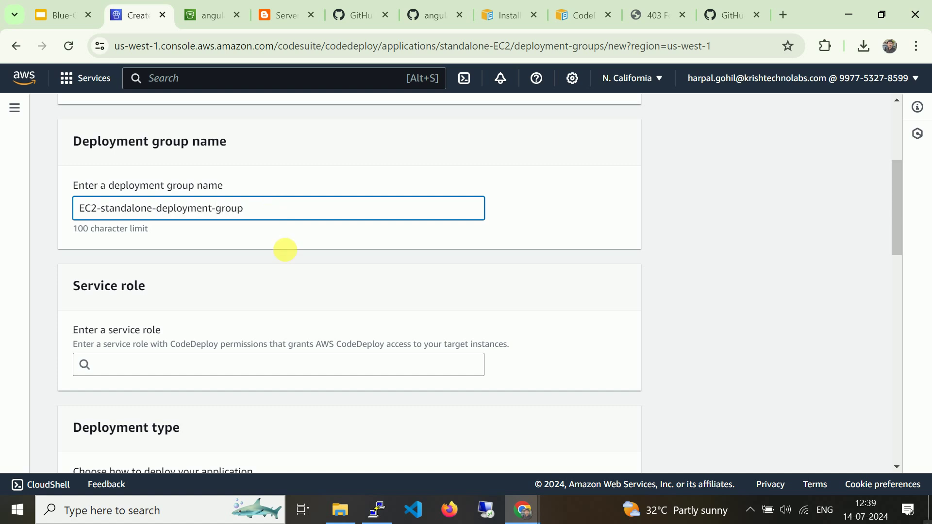
scroll(293, 259, "down", 3)
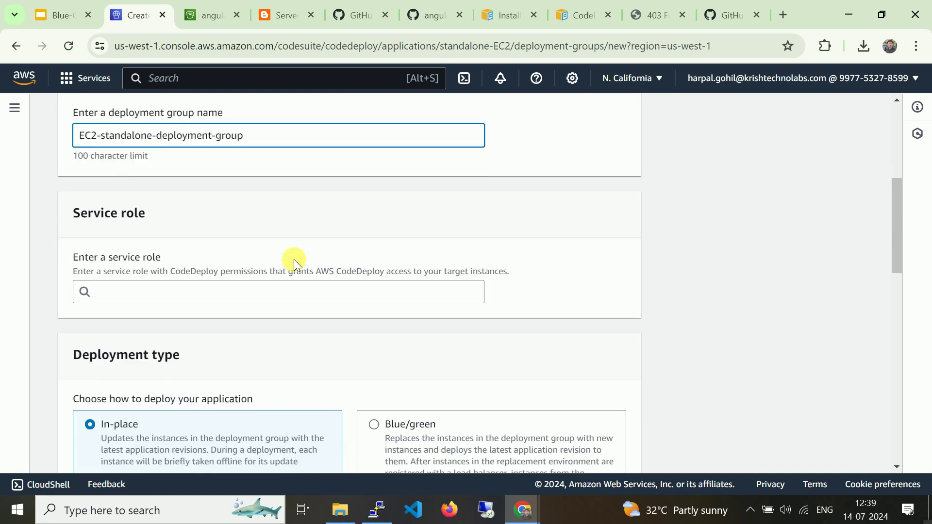
- Set the deployment group's service role to CodeDeployEC2Role, leaving the deployment type on In-place
left_click(297, 227)
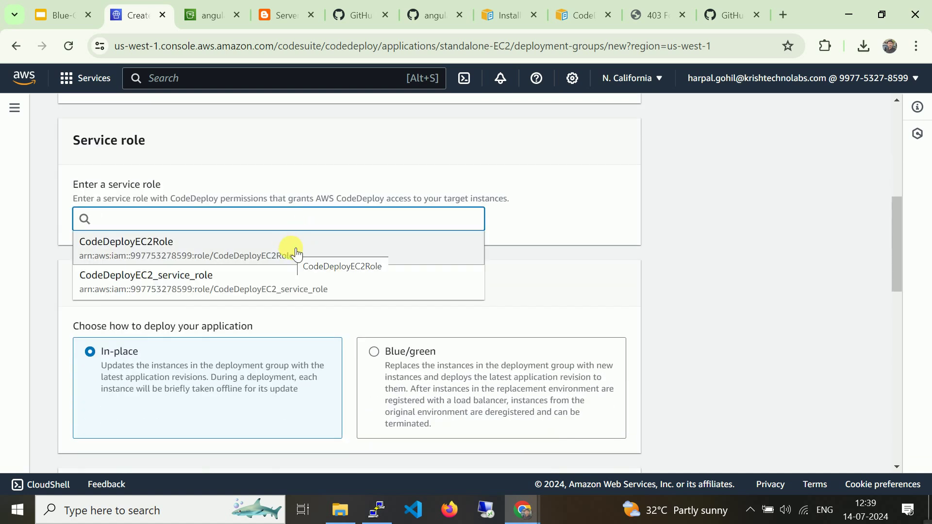
left_click(297, 254)
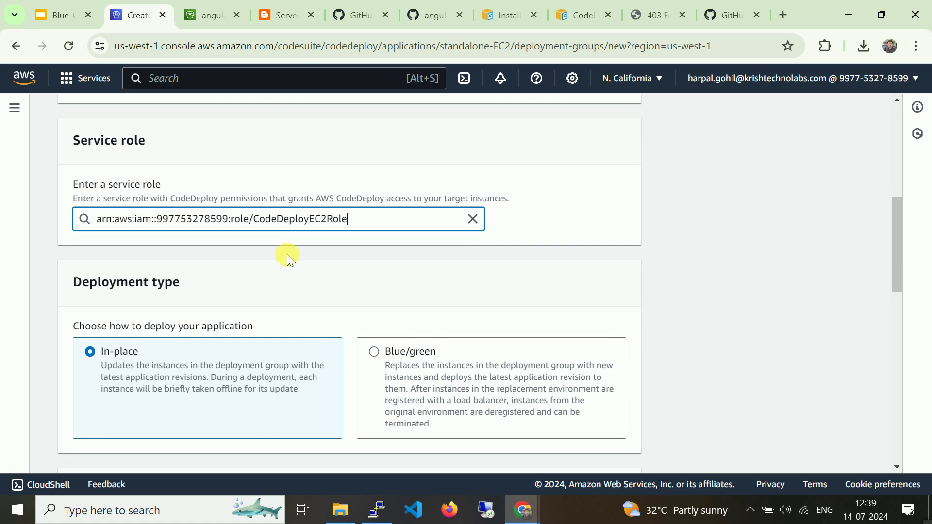
scroll(287, 255, "down", 1)
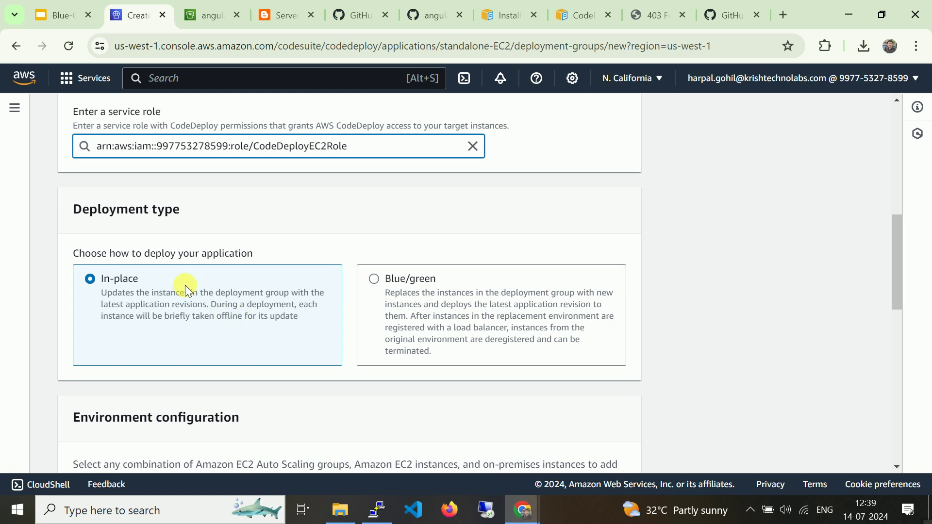
scroll(187, 290, "down", 3)
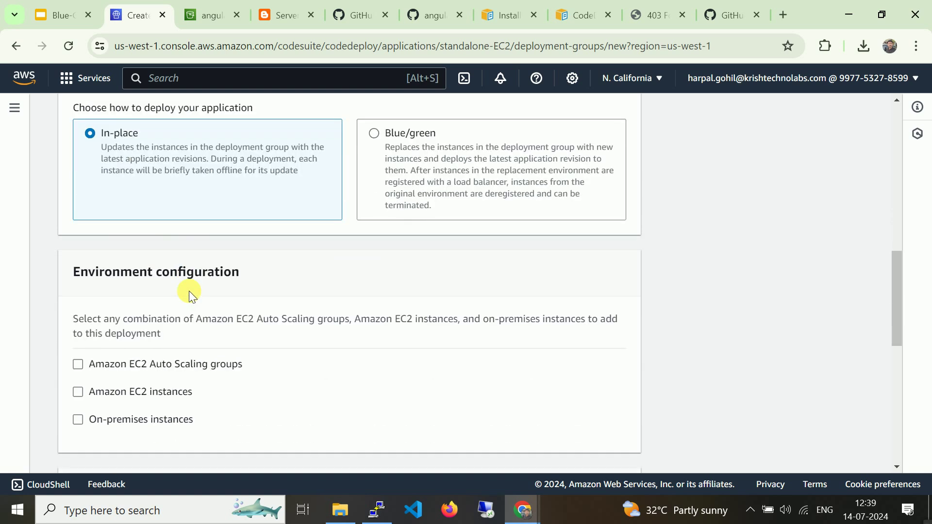
- Target Amazon EC2 instances in the environment configuration, using a tag with key Name and value Angular-Instance
left_click_drag(65, 276, 260, 285)
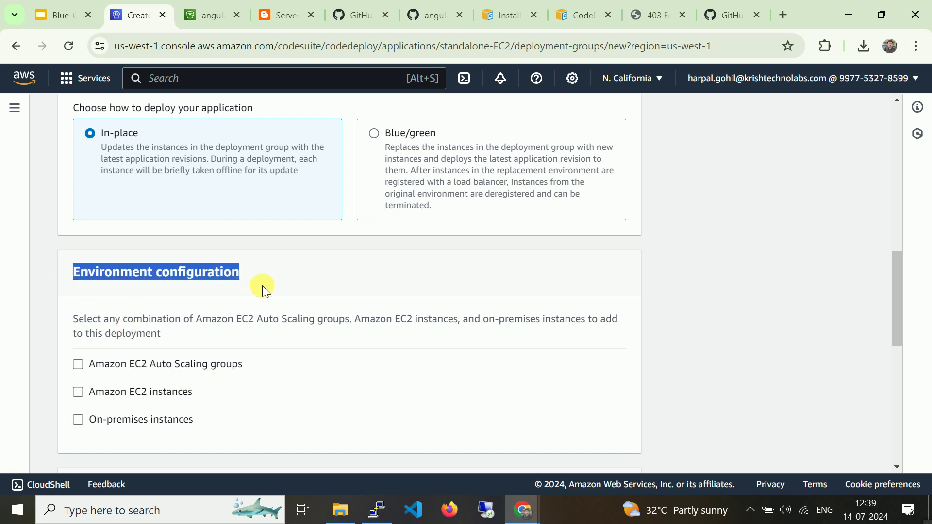
scroll(262, 285, "down", 3)
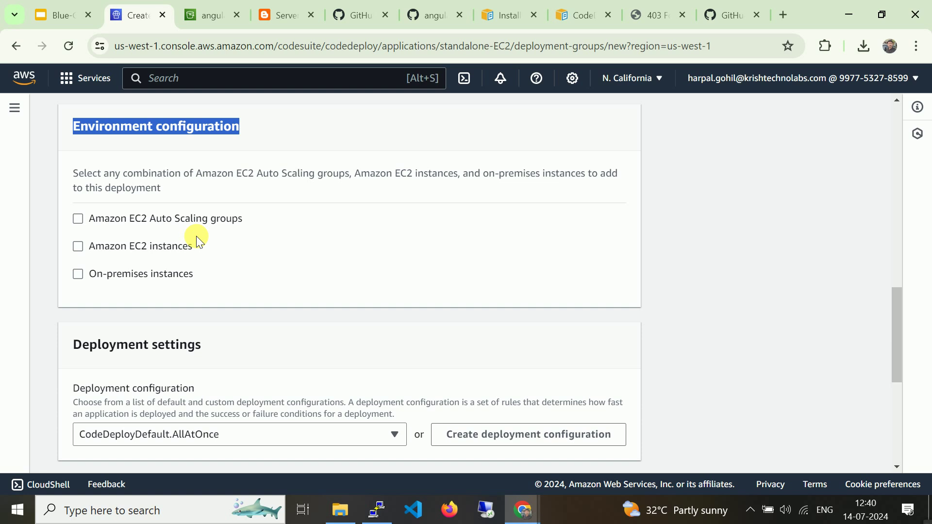
left_click(144, 242)
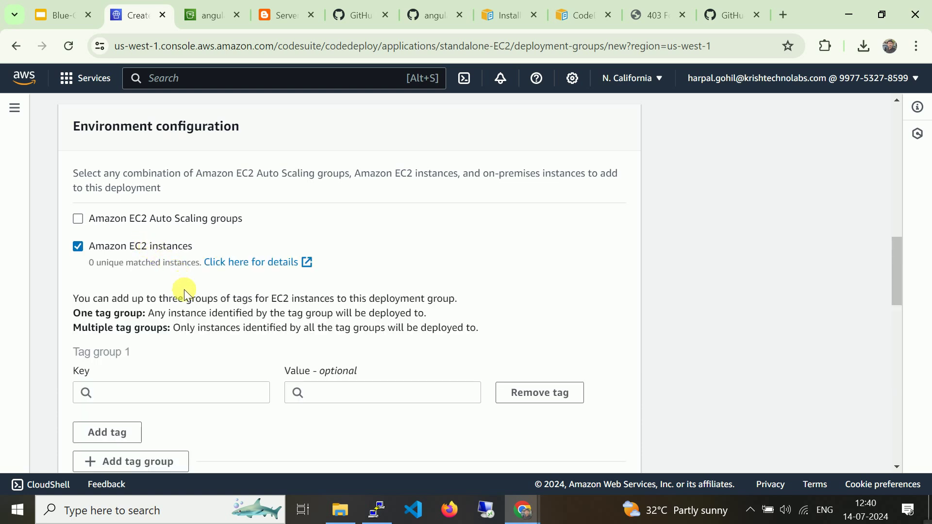
scroll(187, 336, "down", 3)
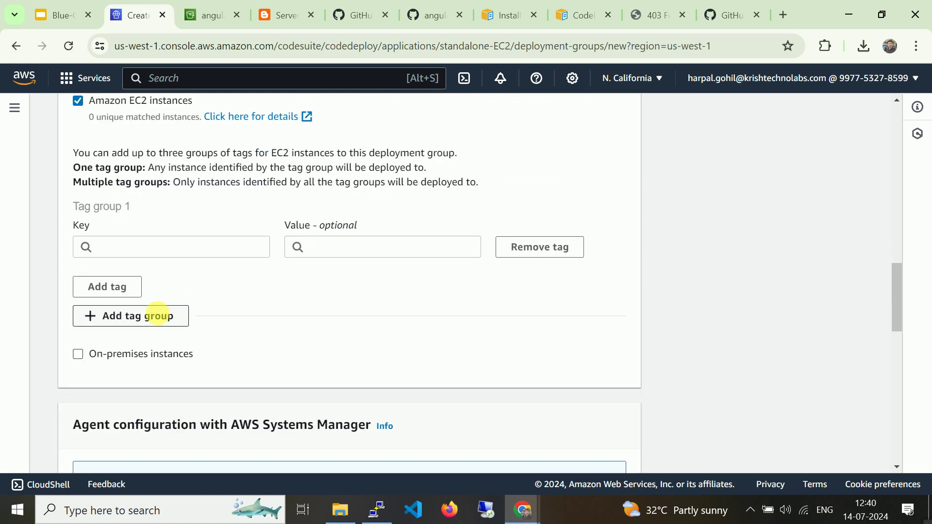
left_click(147, 249)
left_click(145, 268)
left_click(354, 250)
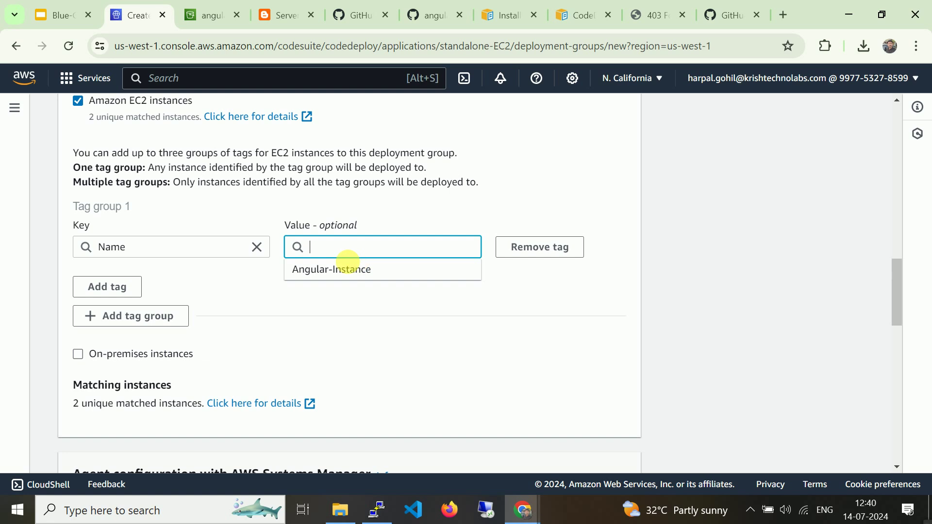
left_click(344, 272)
scroll(384, 313, "up", 4)
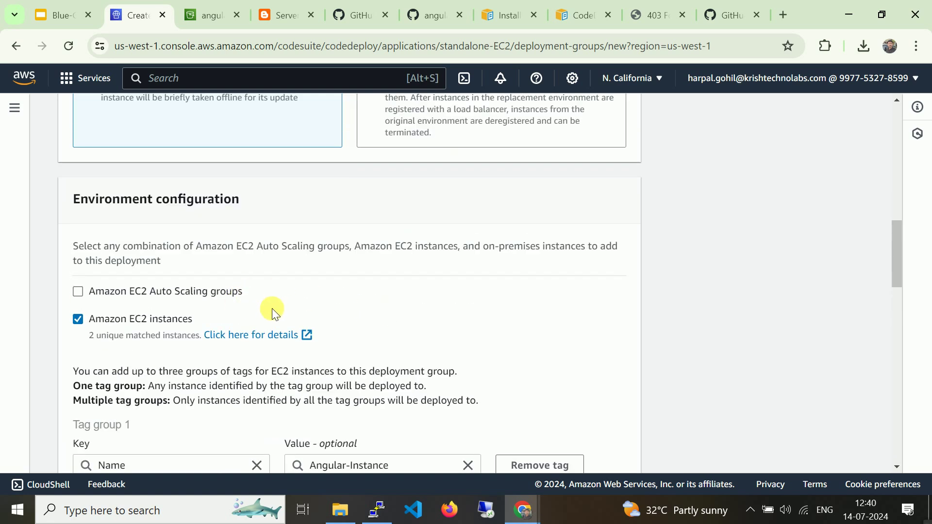
scroll(272, 307, "down", 4)
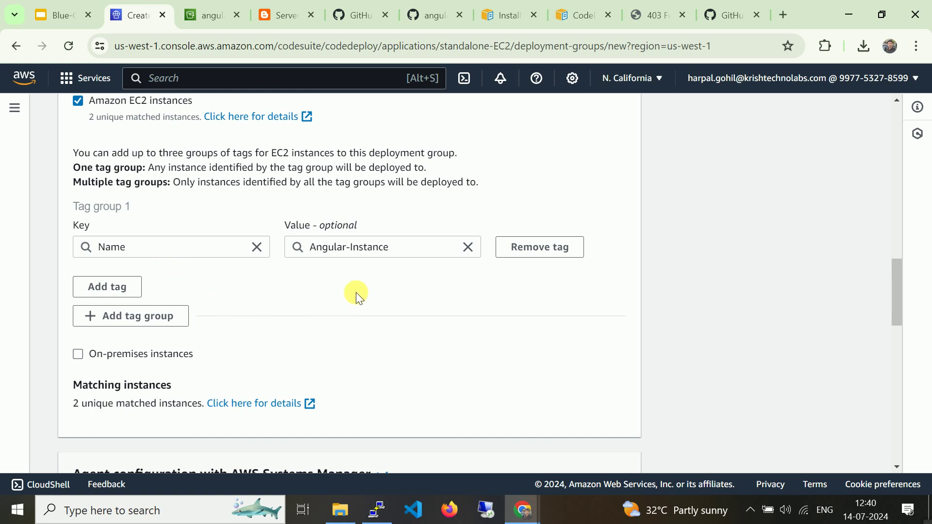
- Keep the CodeDeployDefault.AllAtOnce deployment configuration and disable load balancing for the deployment group
scroll(356, 293, "down", 6)
scroll(353, 295, "down", 2)
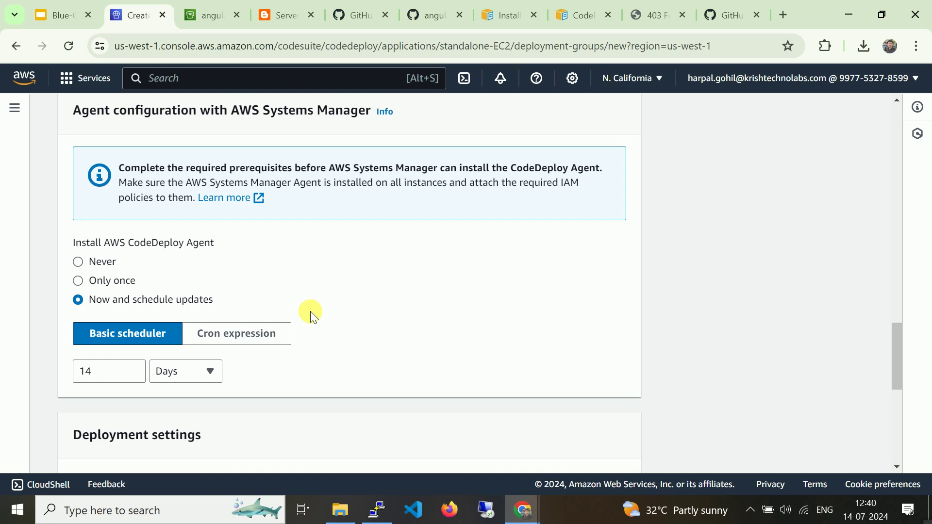
scroll(311, 315, "down", 5)
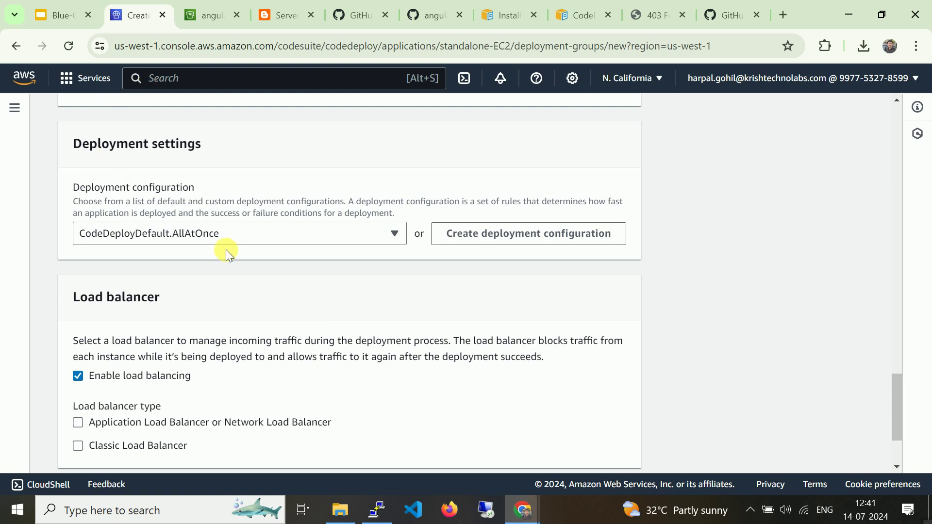
left_click(225, 234)
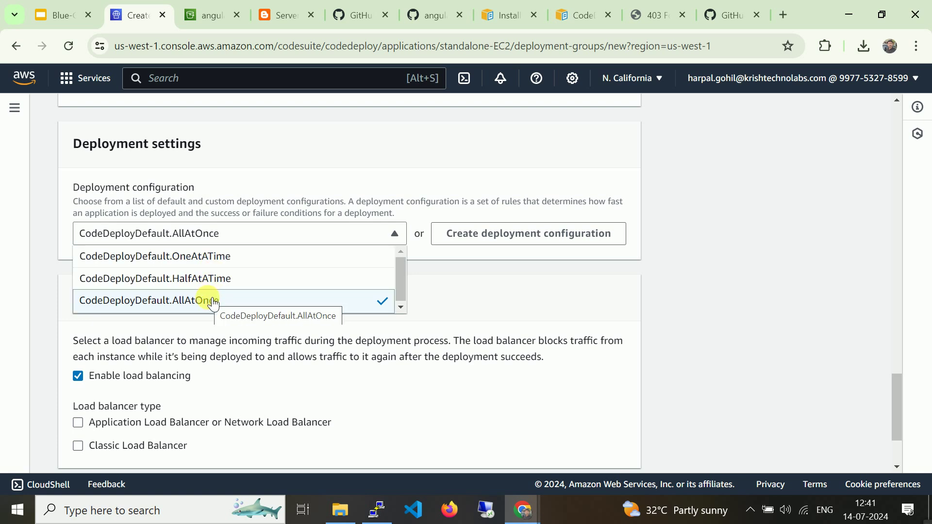
left_click(448, 285)
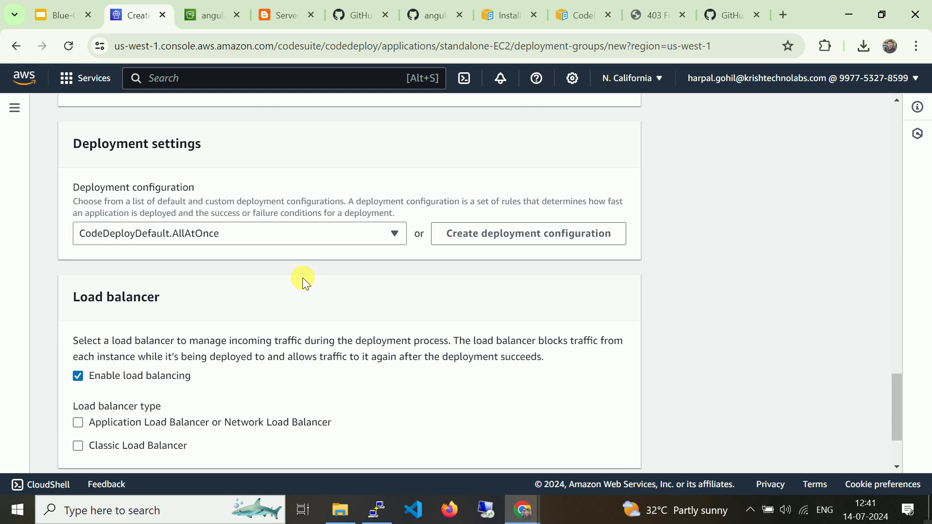
scroll(302, 278, "down", 3)
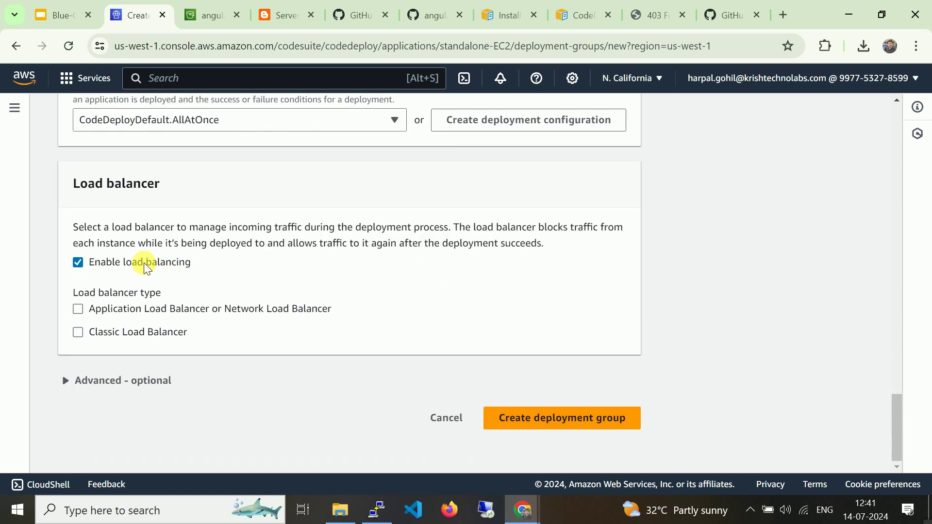
left_click(145, 266)
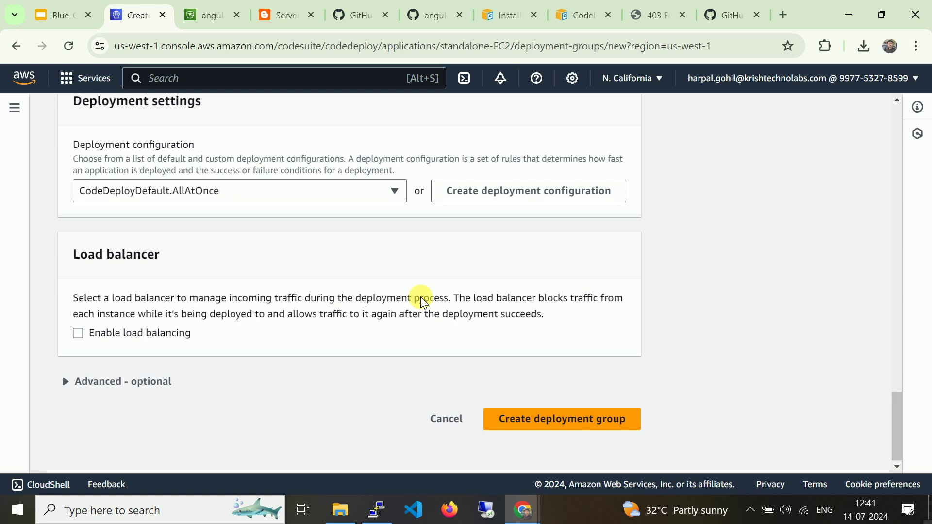
- Review the environment settings and the advanced trigger, alarm and rollback options, and create the deployment group
scroll(412, 299, "up", 10)
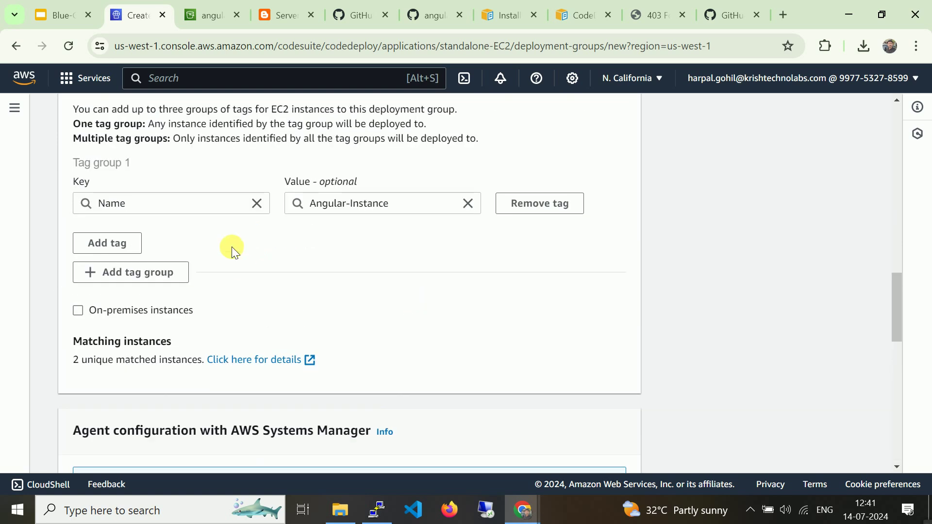
scroll(233, 246, "up", 5)
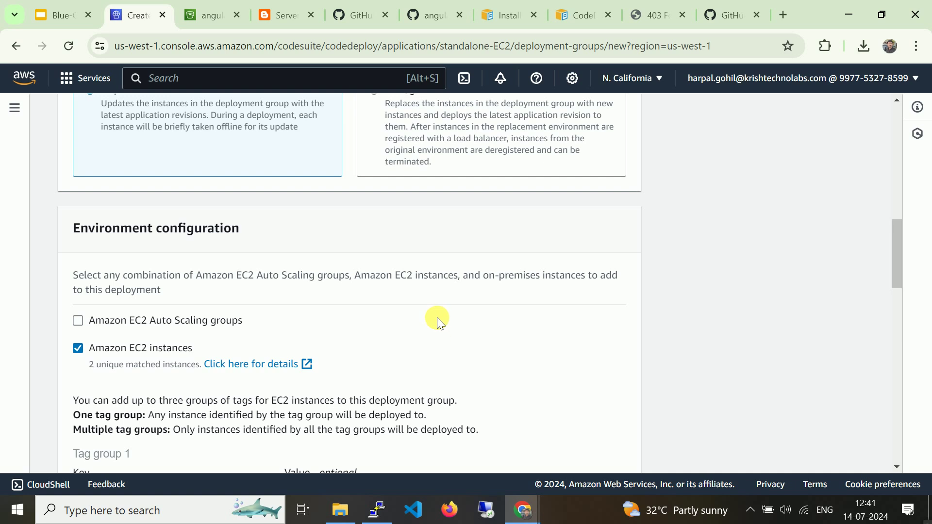
scroll(437, 317, "down", 15)
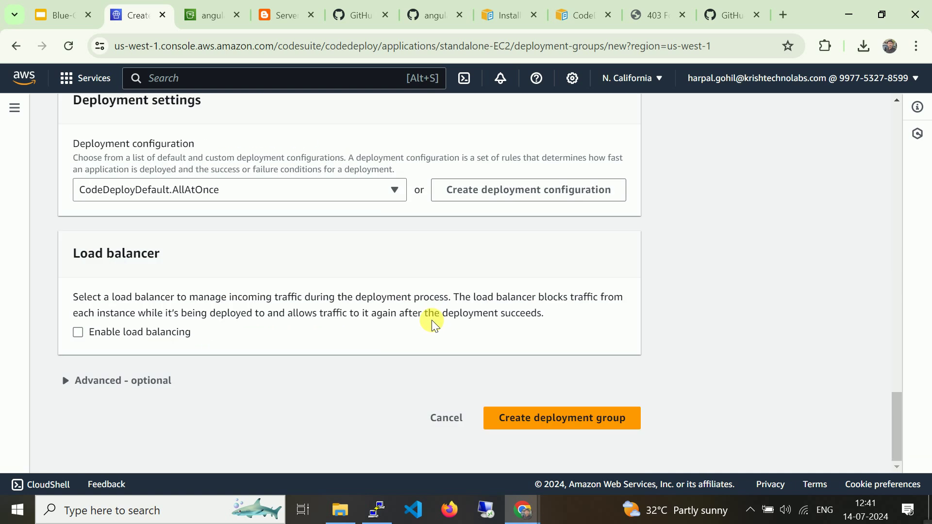
left_click(120, 381)
scroll(230, 352, "down", 4)
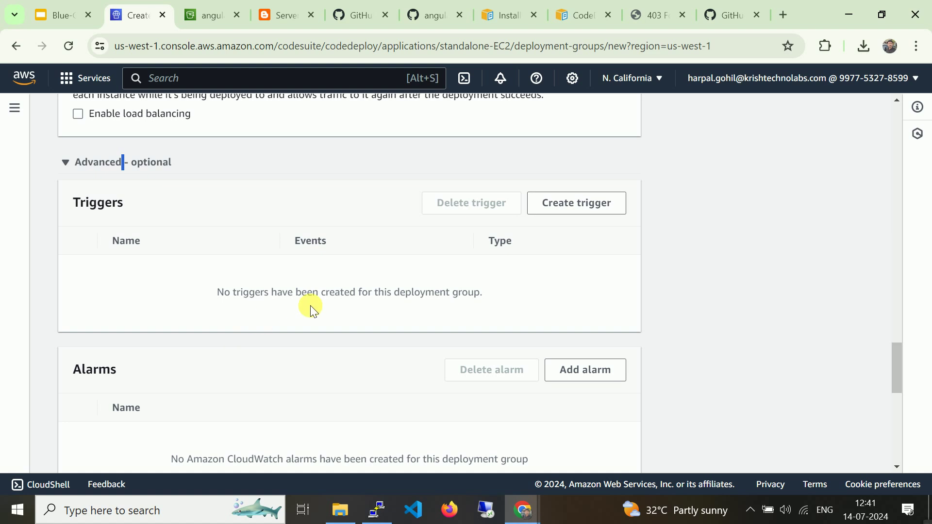
scroll(311, 311, "down", 10)
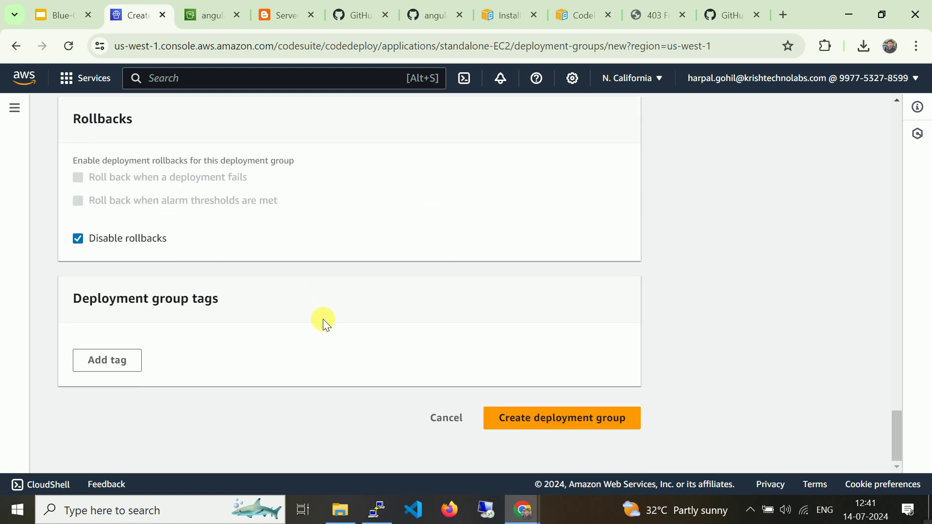
scroll(322, 319, "up", 5)
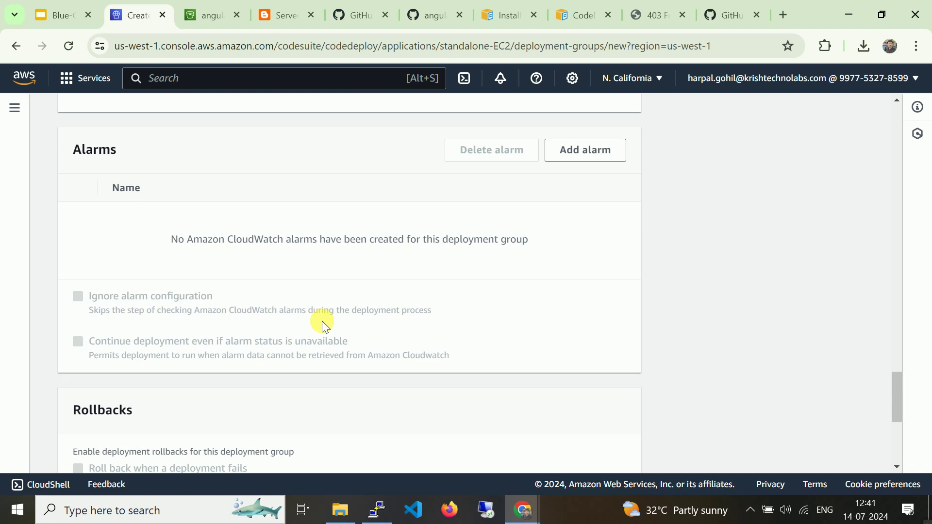
scroll(321, 322, "down", 5)
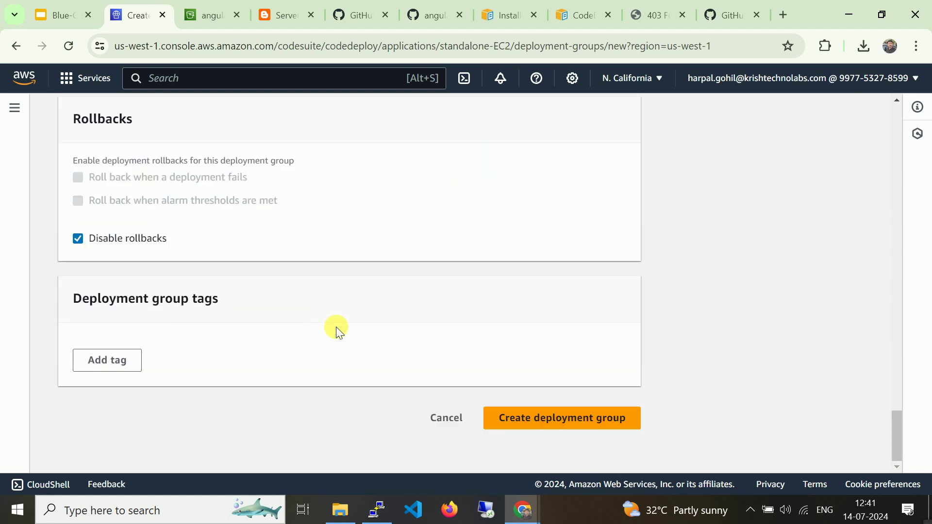
left_click(580, 416)
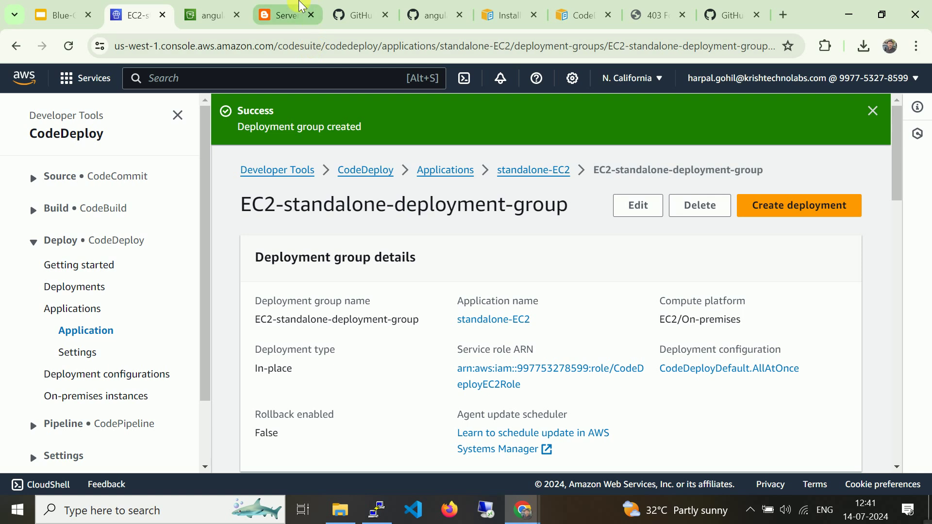
- Return to the blog guide and read through the deployment group settings to Step 5 on setting up the EC2 instance's IAM role
left_click(281, 7)
scroll(354, 305, "down", 8)
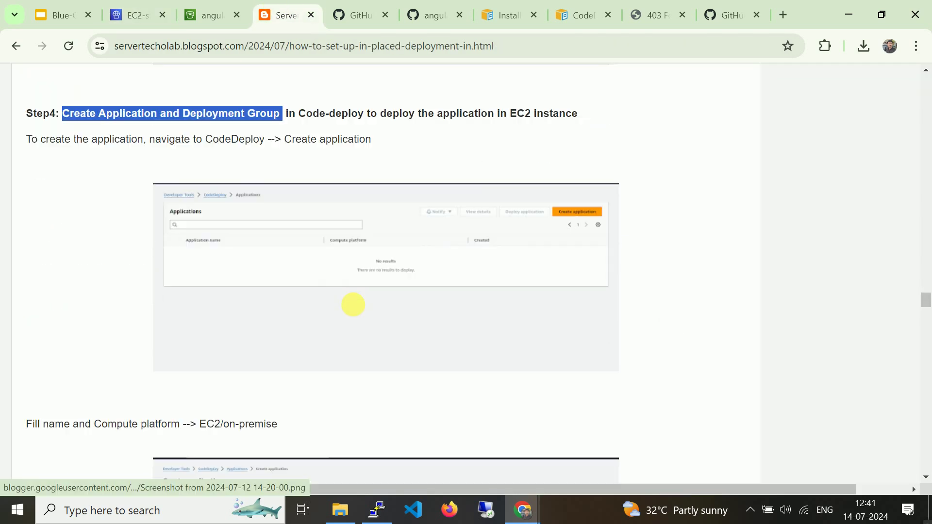
scroll(356, 308, "down", 6)
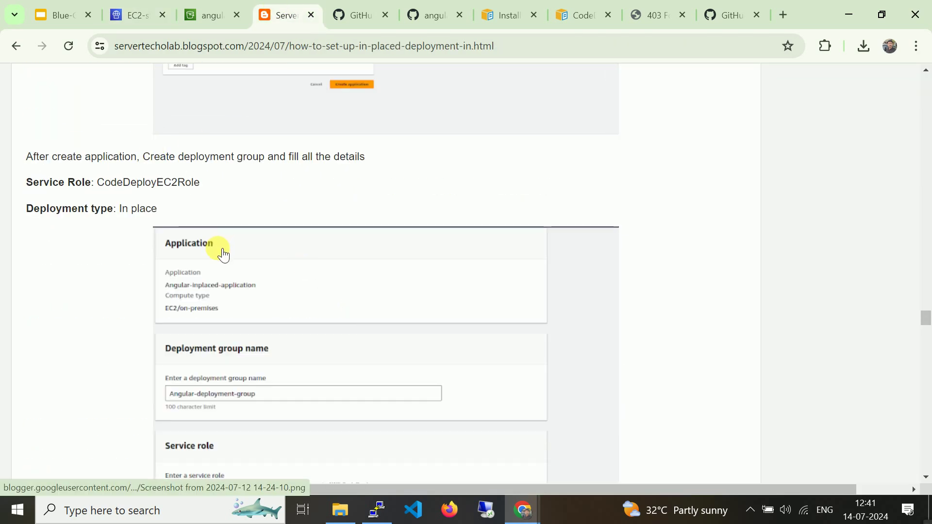
scroll(218, 247, "down", 3)
scroll(269, 236, "down", 10)
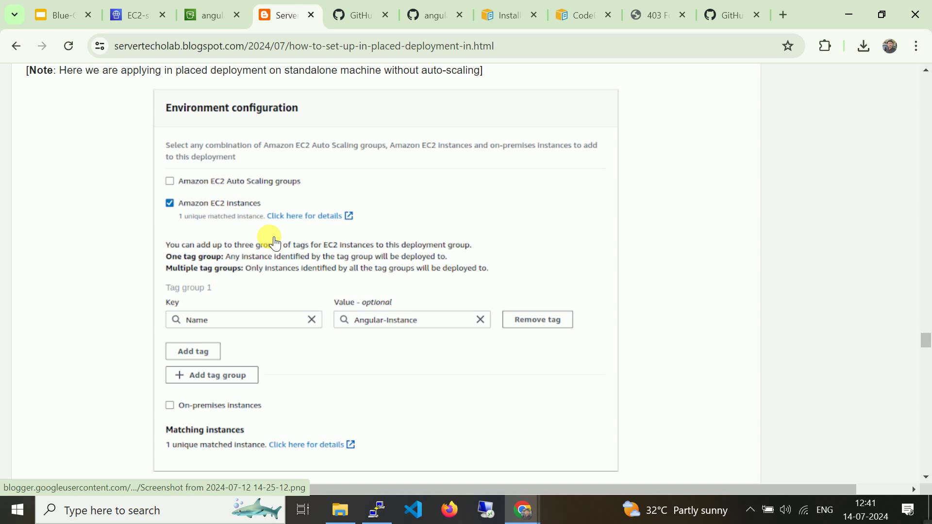
scroll(275, 242, "down", 12)
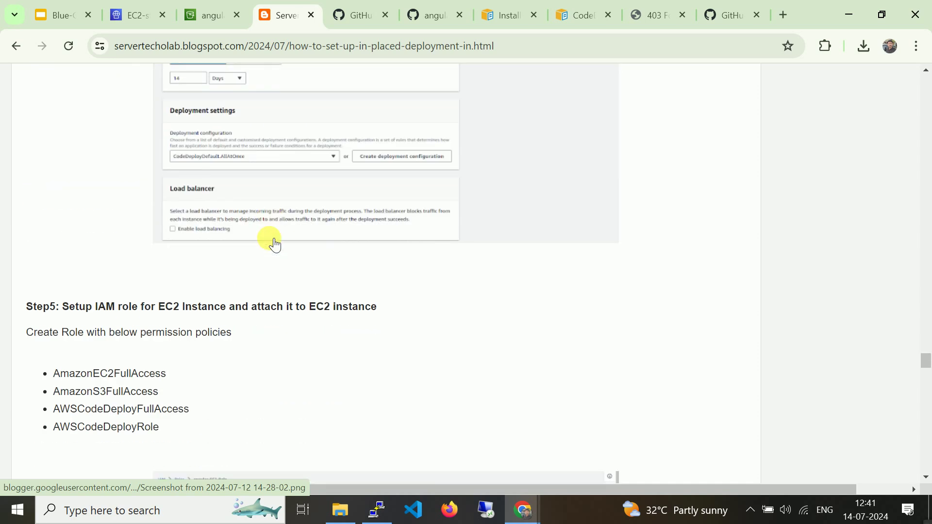
left_click_drag(65, 311, 387, 309)
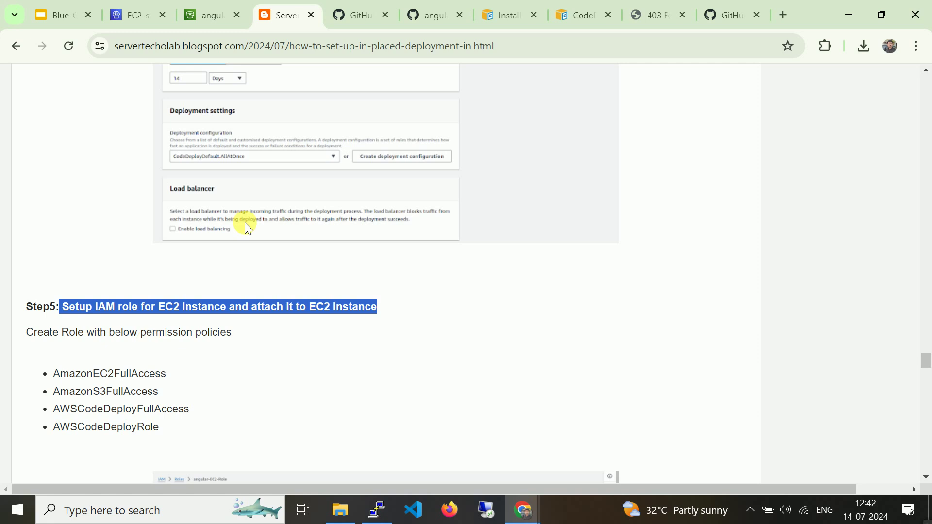
- Examine the permission policies and the example role that Step 5 of the blog guide gives for the EC2 instance's IAM role
left_click(192, 8)
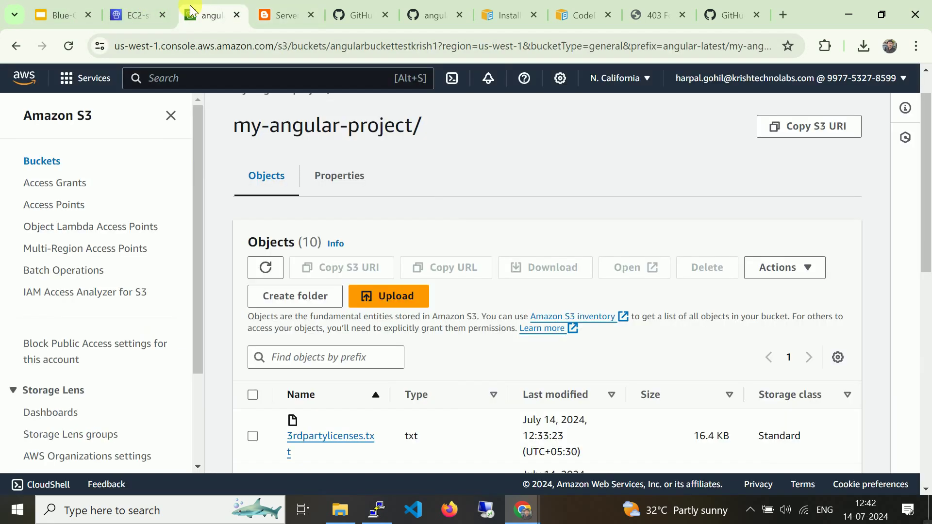
left_click(195, 85)
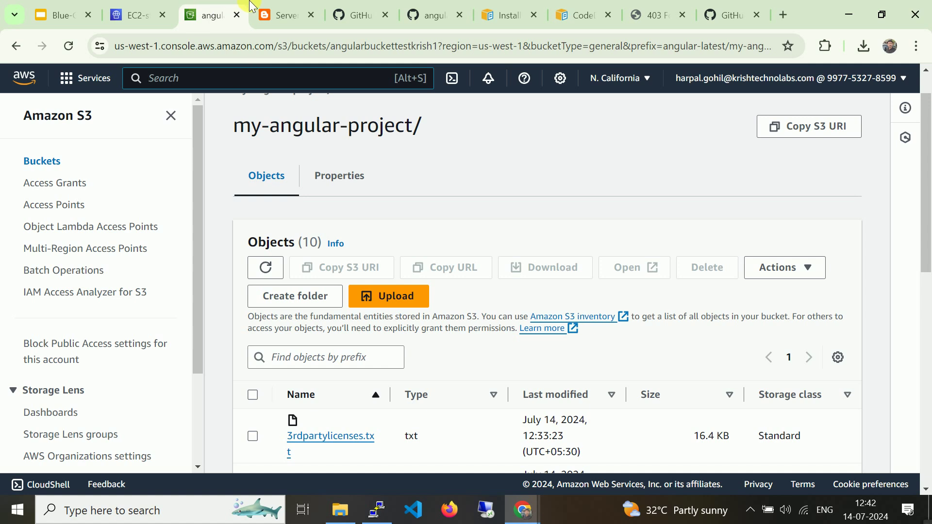
left_click(280, 12)
left_click(139, 417)
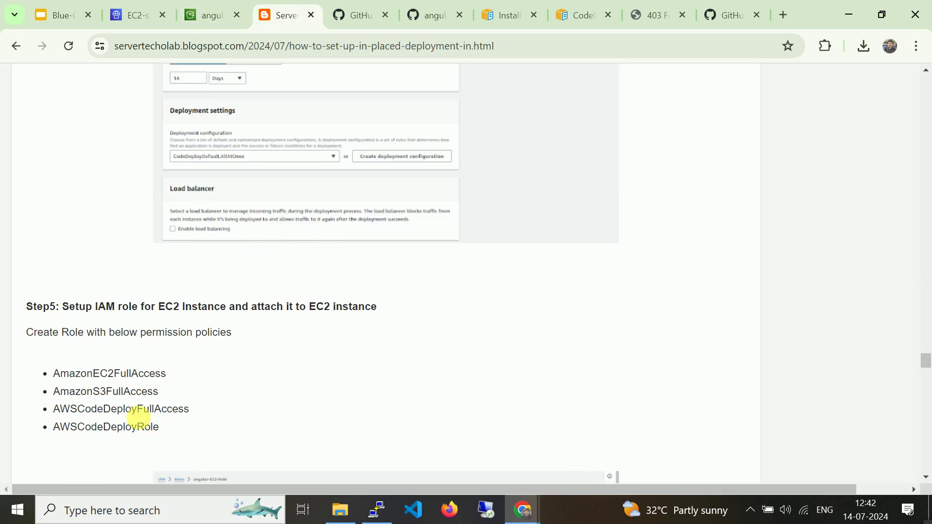
left_click_drag(139, 417, 44, 373)
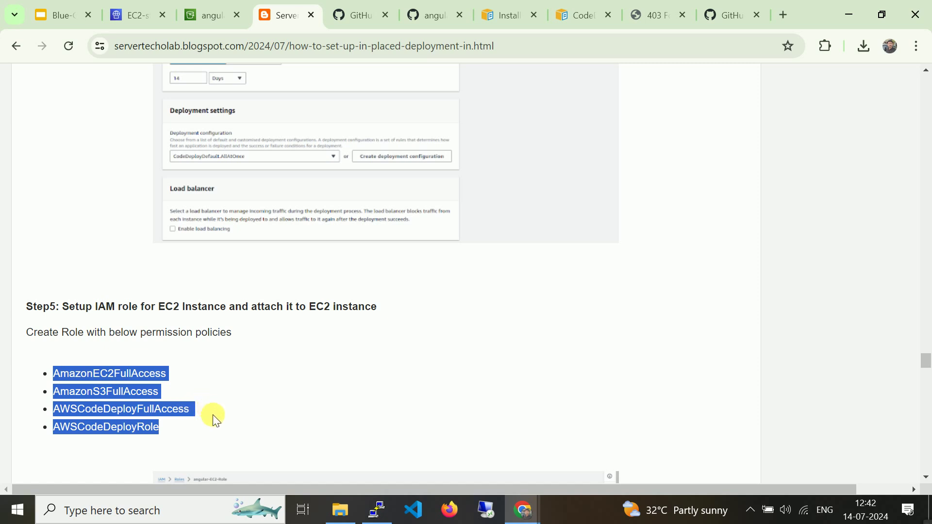
scroll(244, 420, "down", 5)
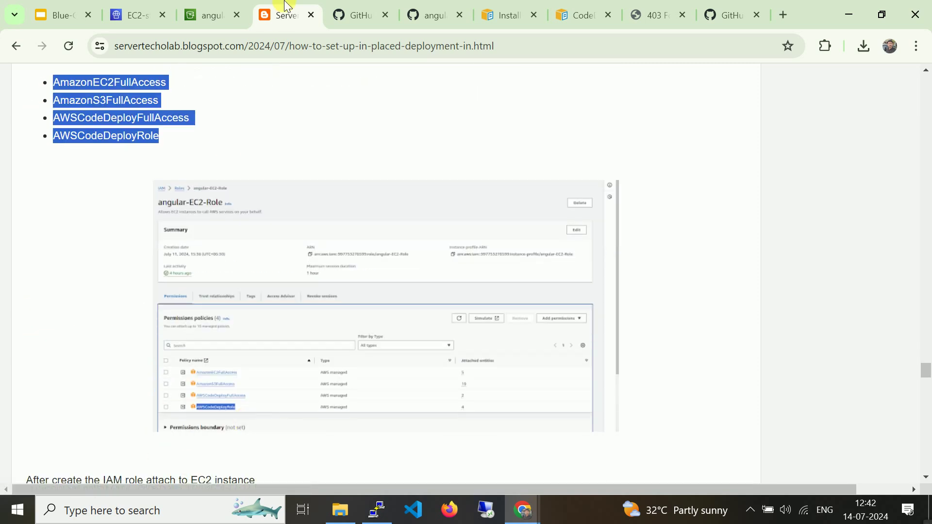
- Open the EC2 service in a new browser tab from the AWS console and list the running instances
left_click(148, 11)
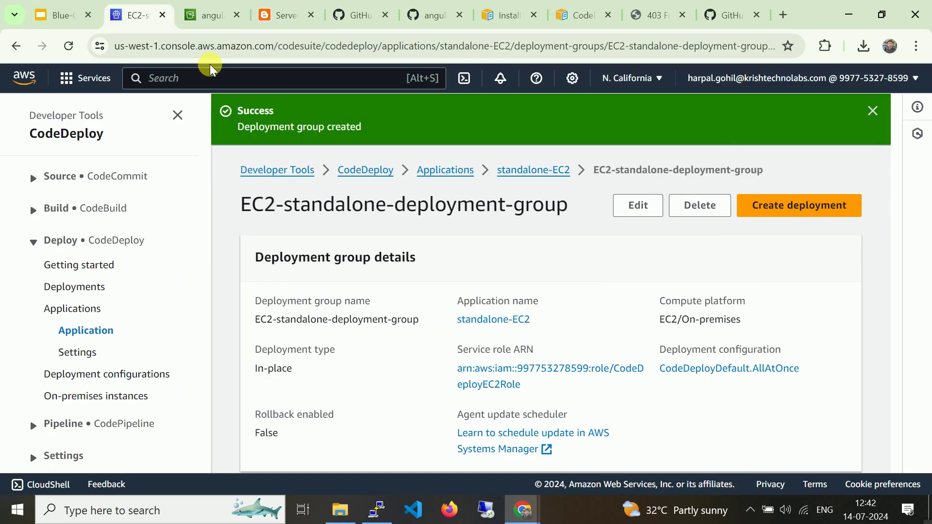
left_click(155, 78)
type("ec2")
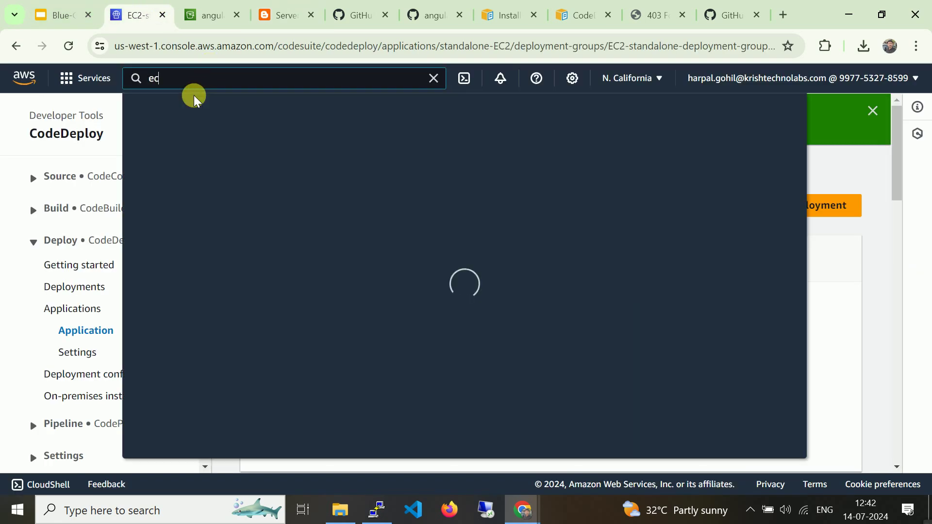
right_click(364, 190)
left_click(386, 203)
left_click(196, 11)
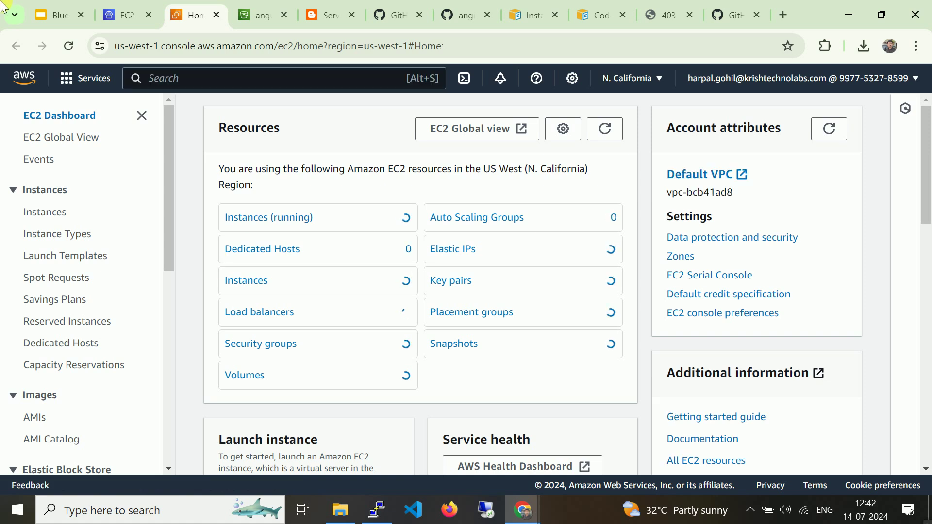
left_click(268, 221)
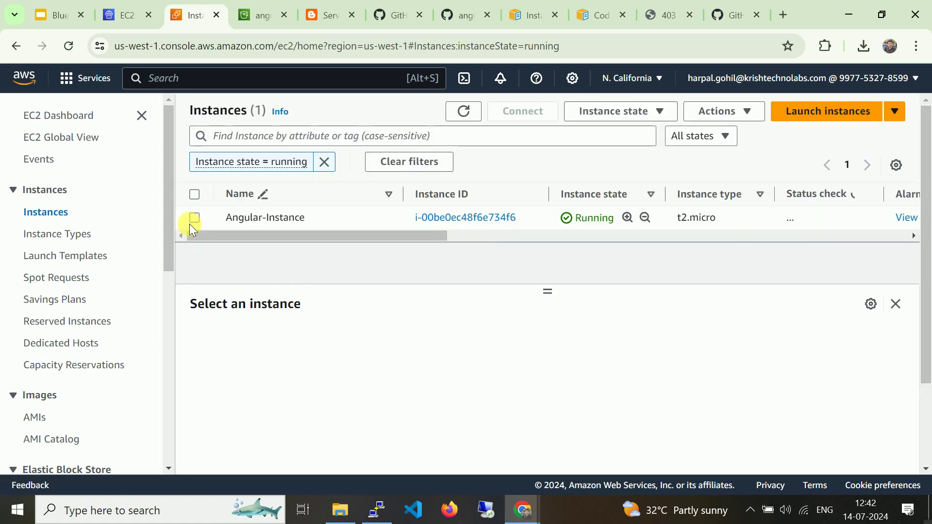
- Attach the IAM role angular-EC2-Role to the running Angular-Instance
left_click(194, 218)
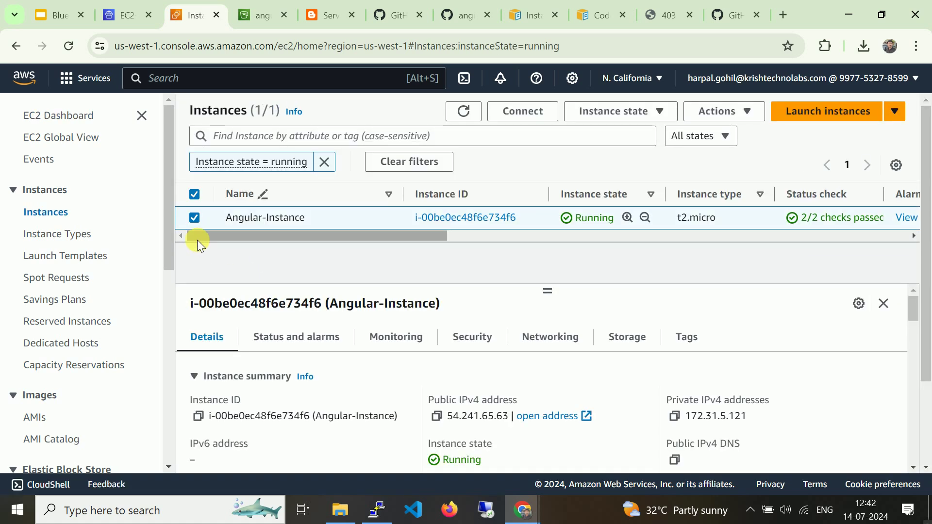
left_click(662, 114)
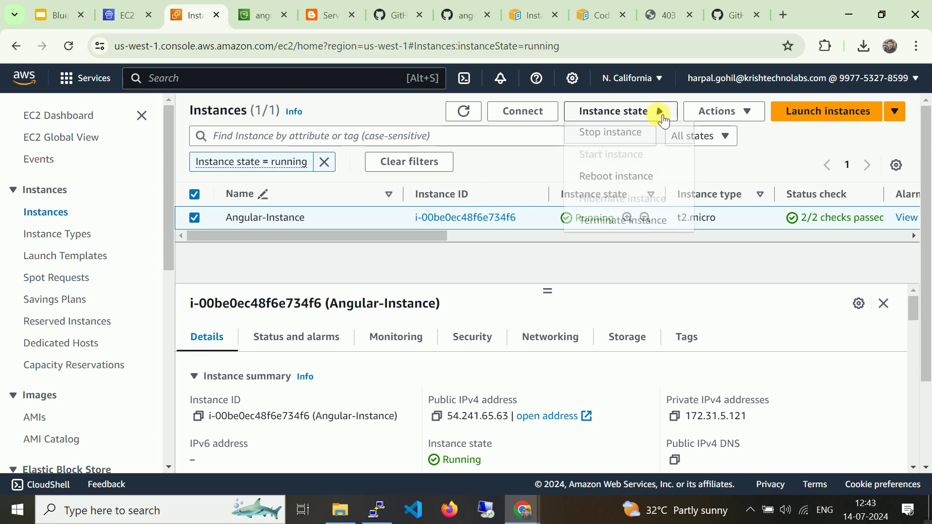
left_click(731, 110)
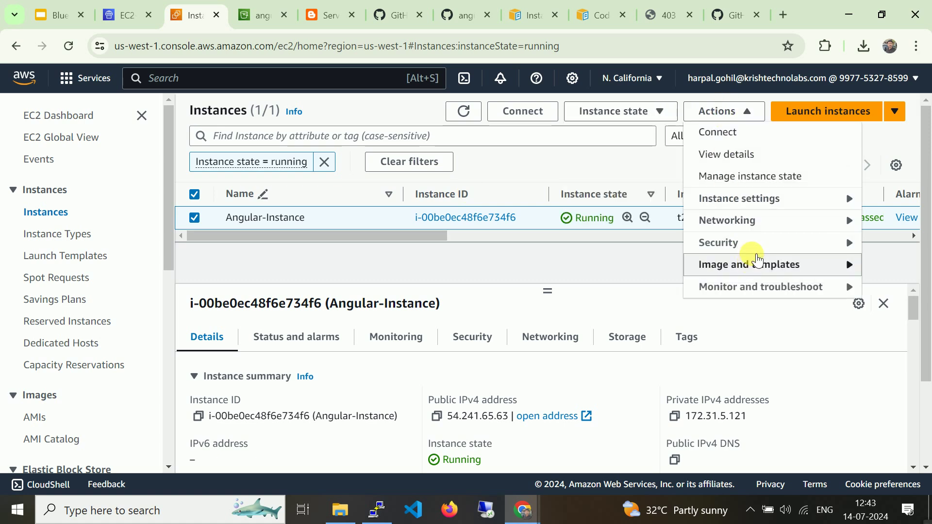
mouse_move(754, 244)
left_click(630, 288)
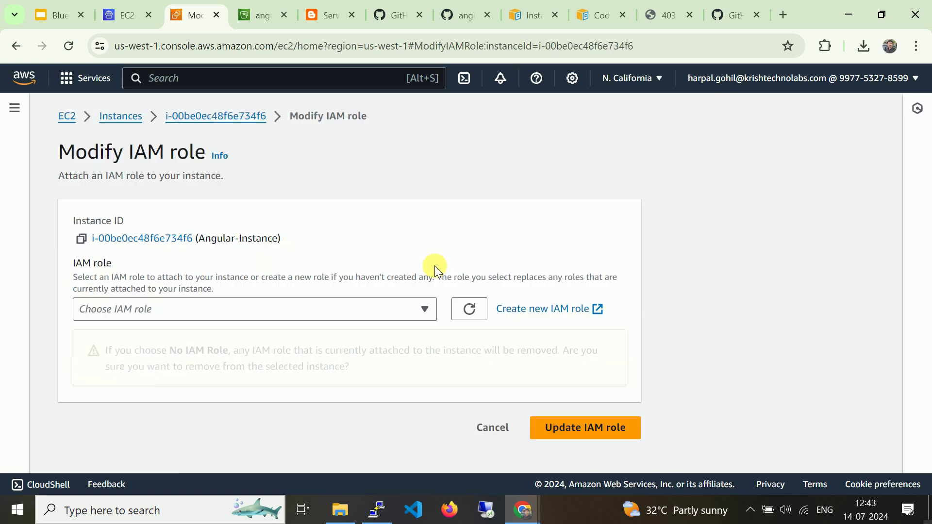
left_click(376, 309)
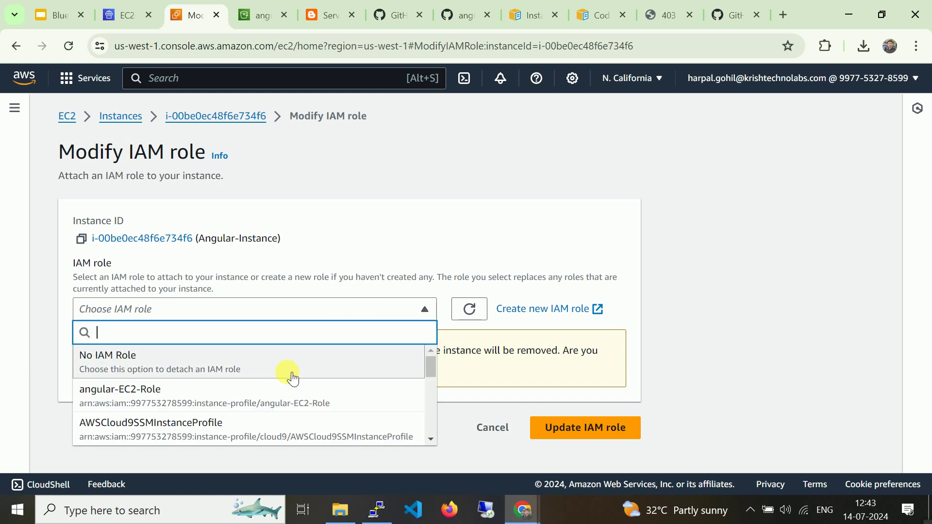
left_click(286, 396)
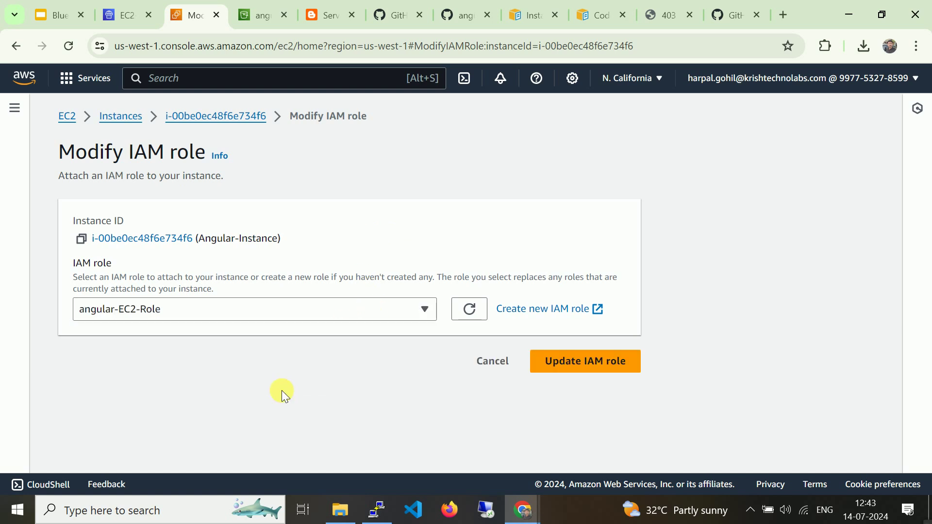
left_click(585, 368)
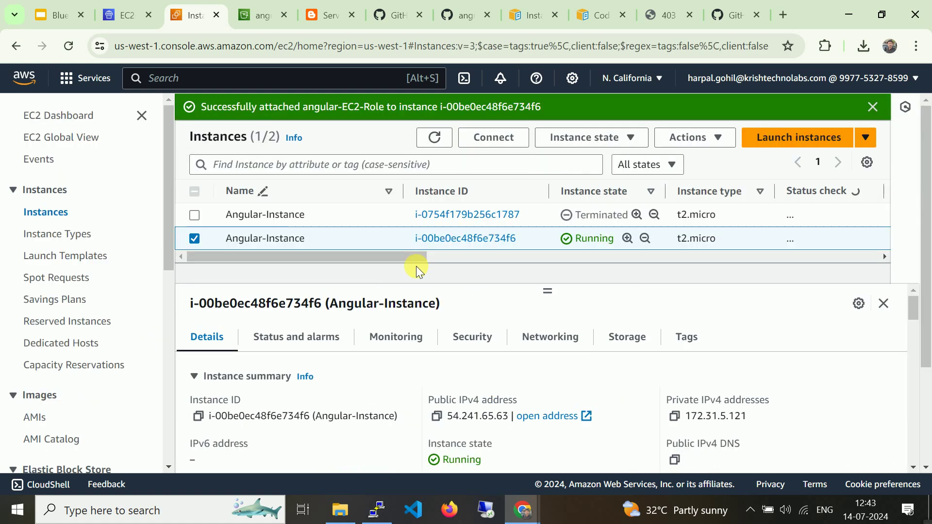
- Search the AWS services for iam, open IAM in a new browser tab, and return to the EC2 instances list
left_click(234, 86)
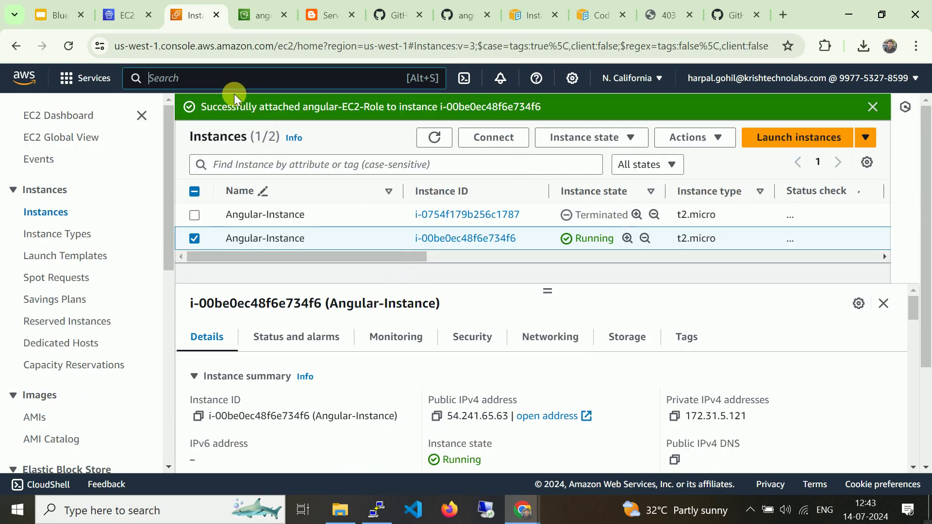
type("i")
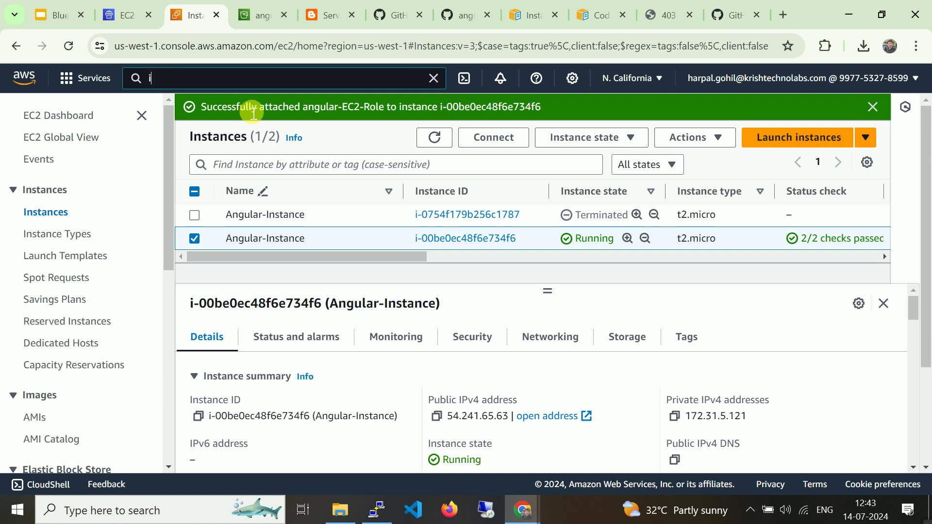
type("am")
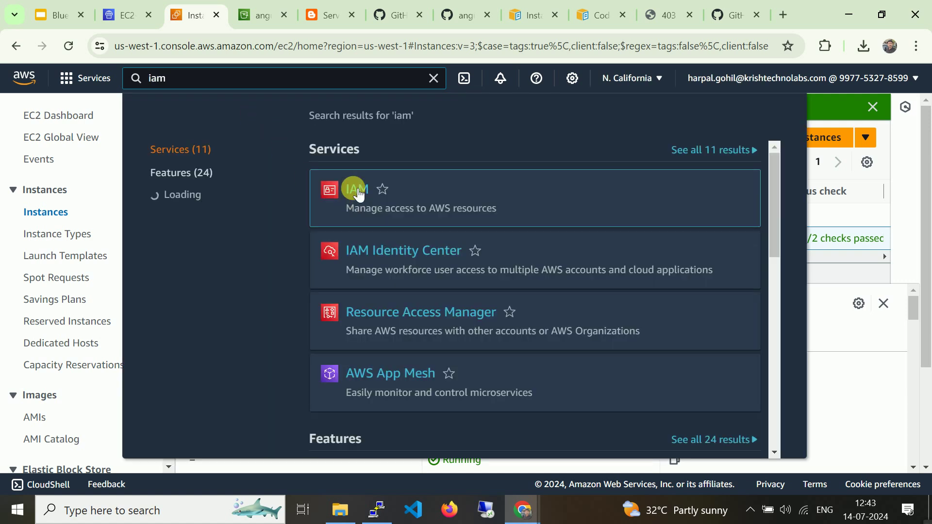
right_click(357, 187)
left_click(388, 198)
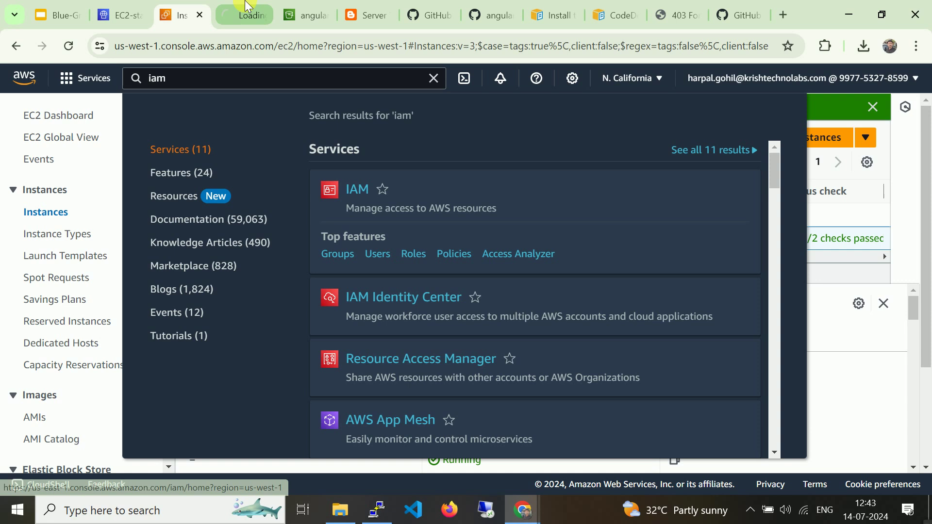
left_click(247, 6)
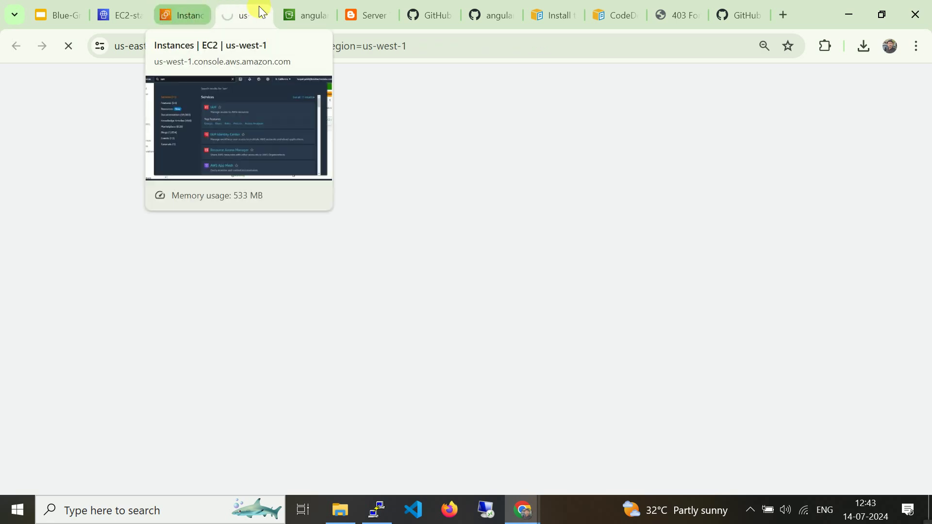
left_click(210, 5)
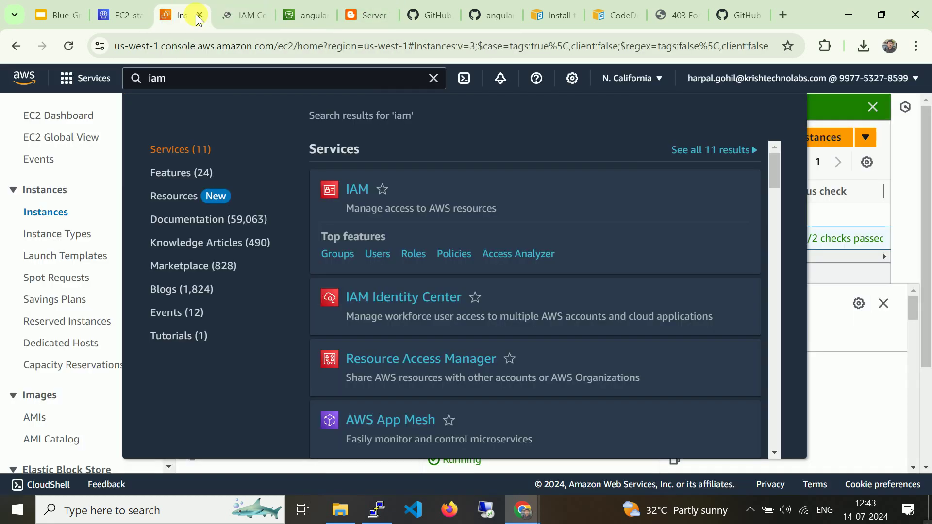
left_click(831, 346)
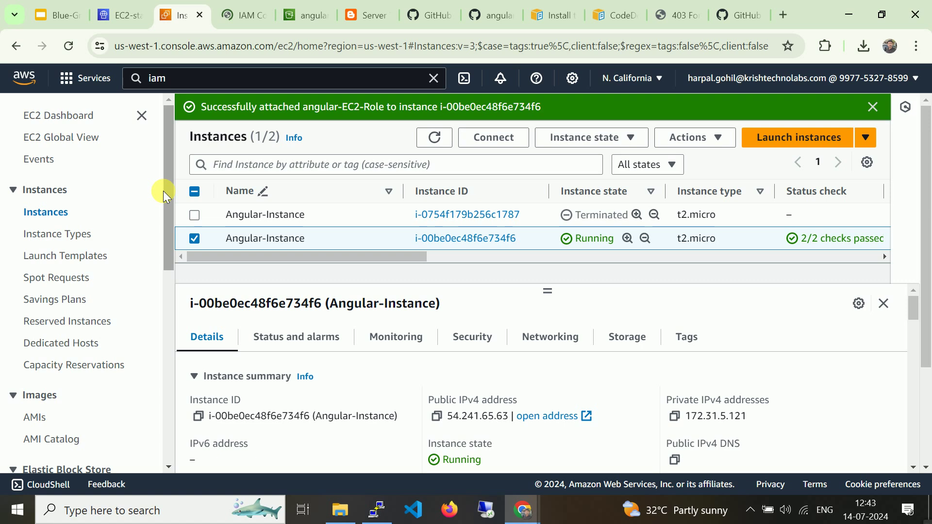
- Read the blog guide's Step 6 on creating the pipeline, covering the pipeline settings and the source stage
left_click(360, 9)
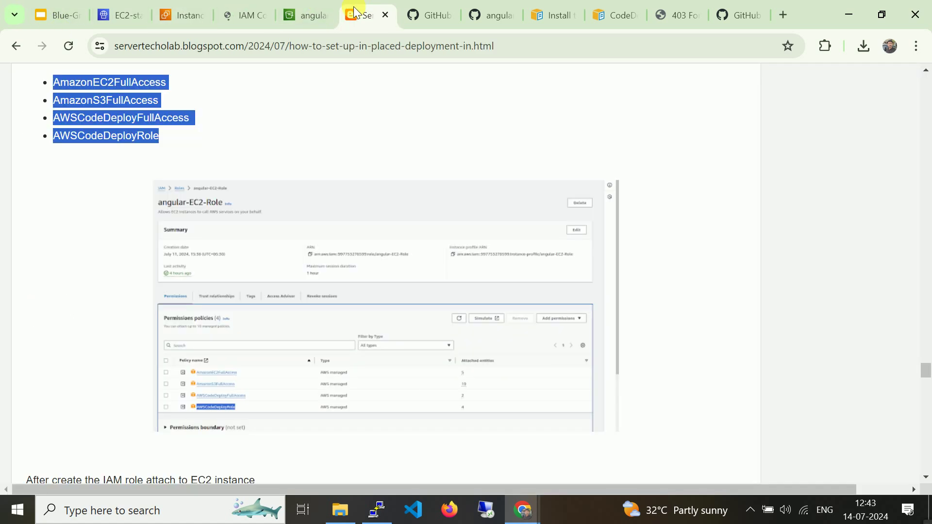
scroll(405, 166, "down", 10)
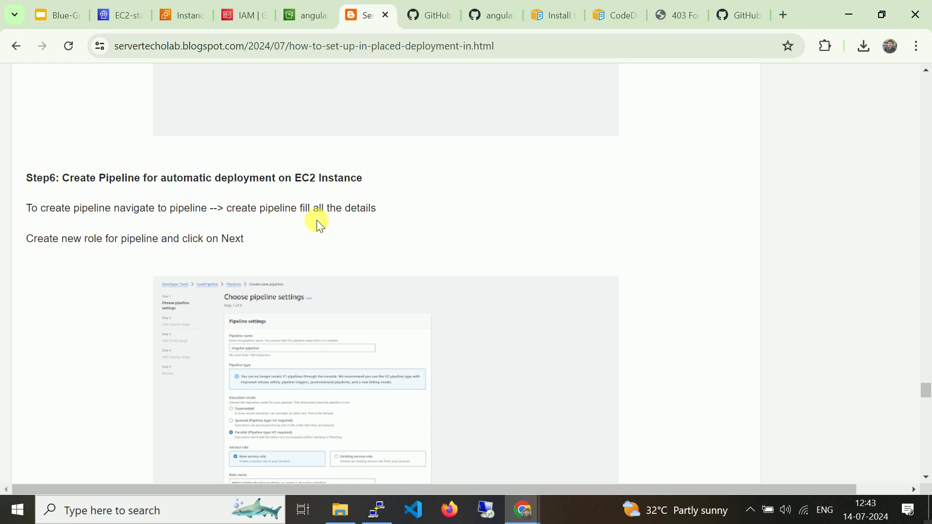
scroll(318, 224, "down", 4)
scroll(318, 224, "down", 1)
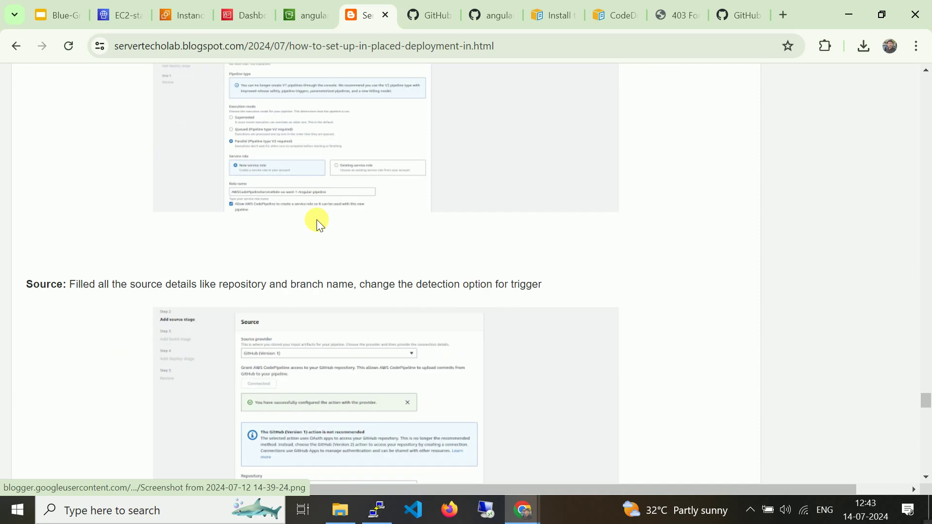
- Return to the CodeDeploy console and open the list of pipelines in CodePipeline
left_click(183, 11)
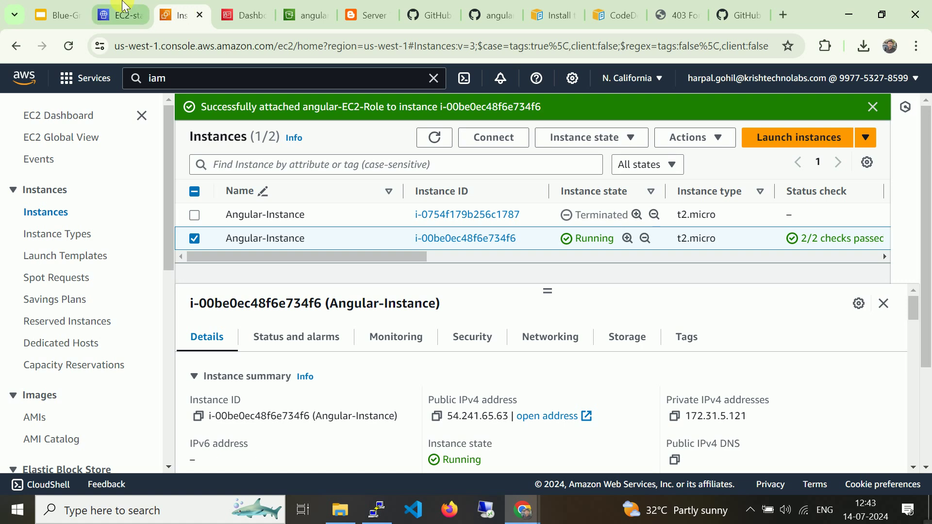
left_click(121, 15)
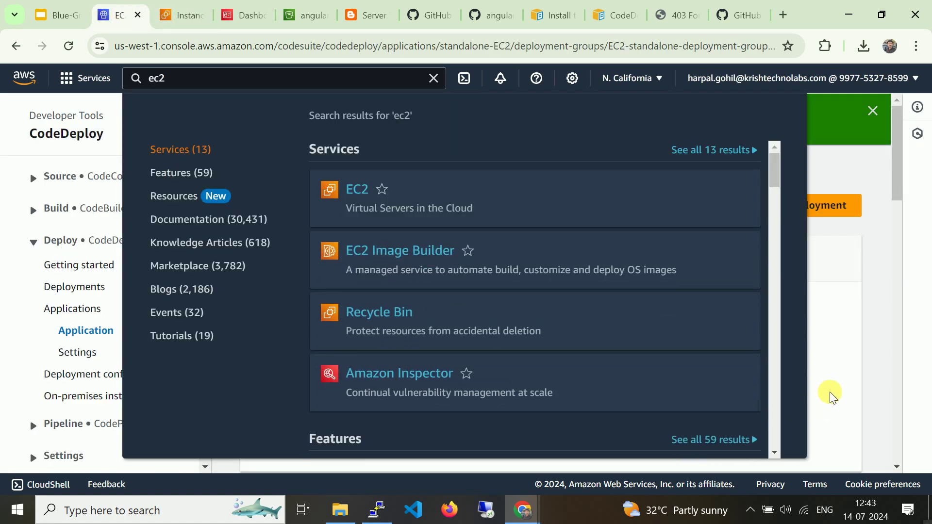
left_click(878, 396)
left_click(36, 243)
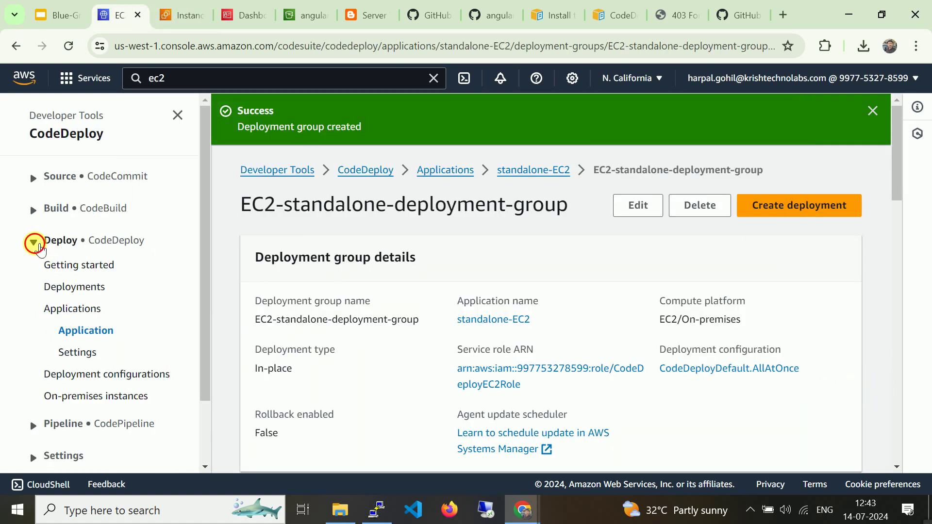
left_click(36, 241)
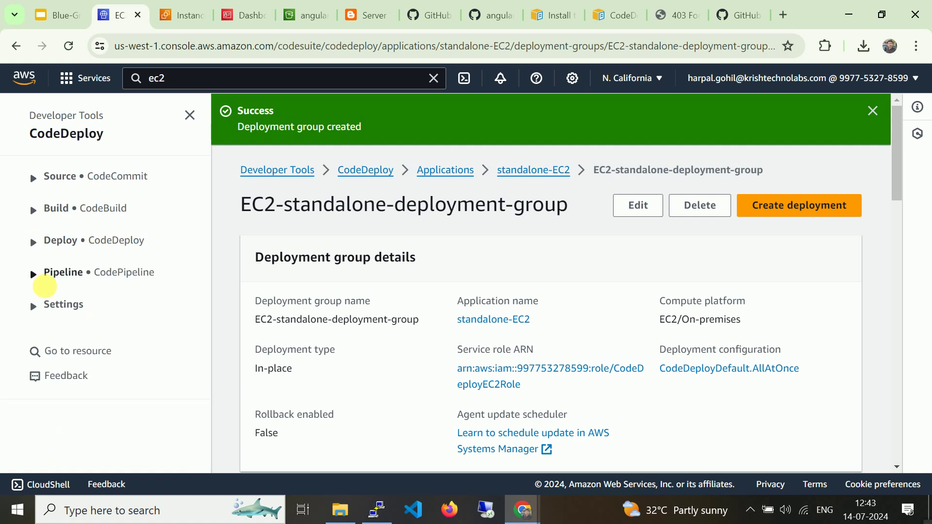
left_click(35, 273)
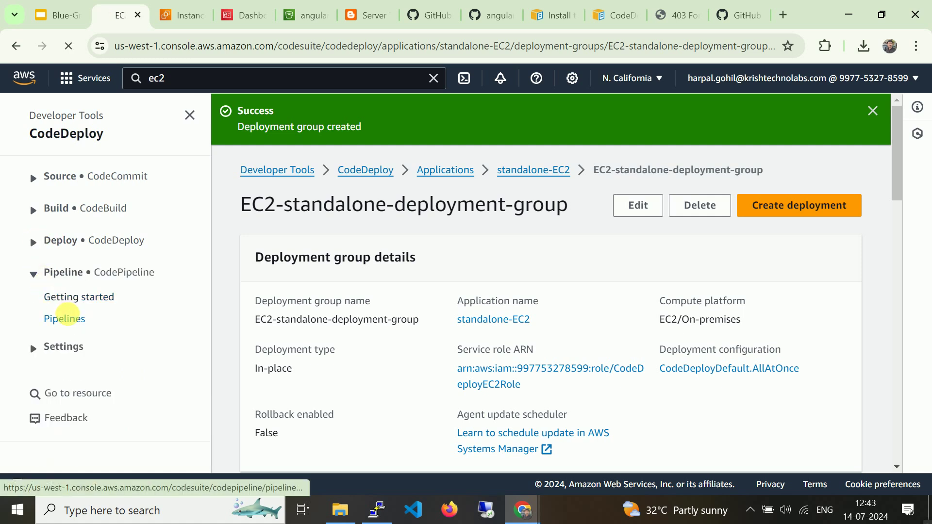
left_click(65, 318)
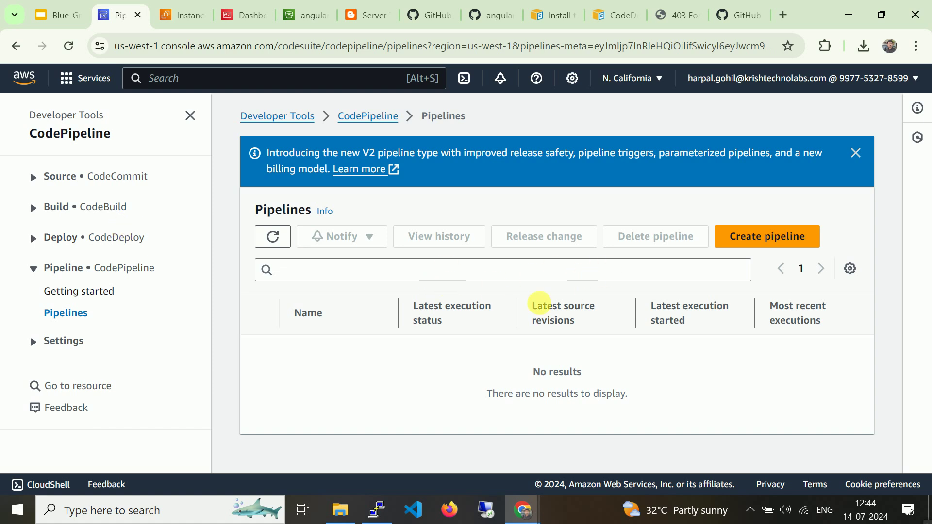
- Create a pipeline named my-angular-pipeline with Parallel execution mode and a new service role, and continue to the source stage
left_click(721, 239)
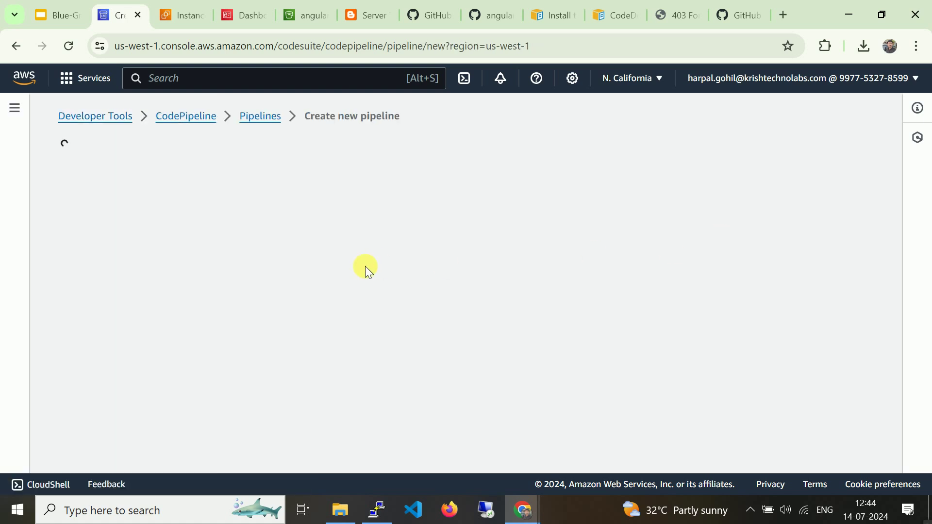
left_click(358, 300)
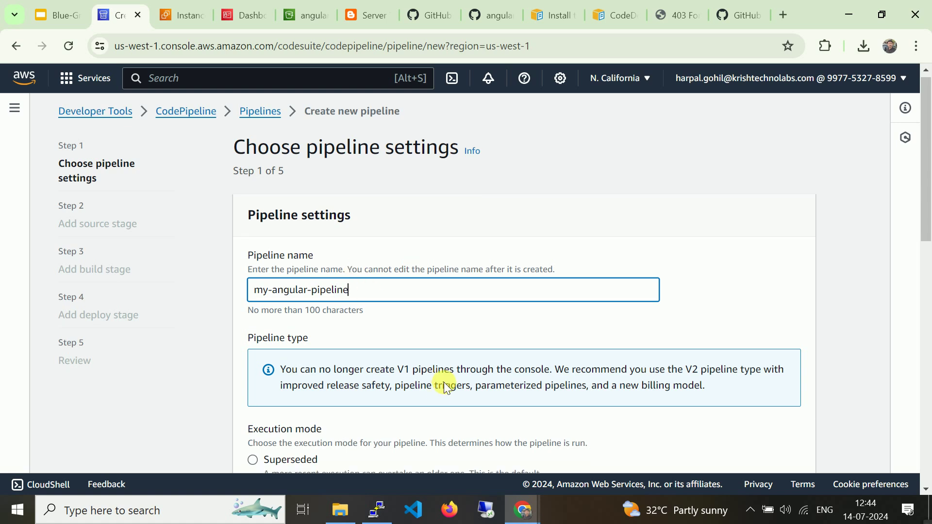
scroll(443, 381, "down", 4)
left_click(362, 317)
scroll(446, 304, "down", 3)
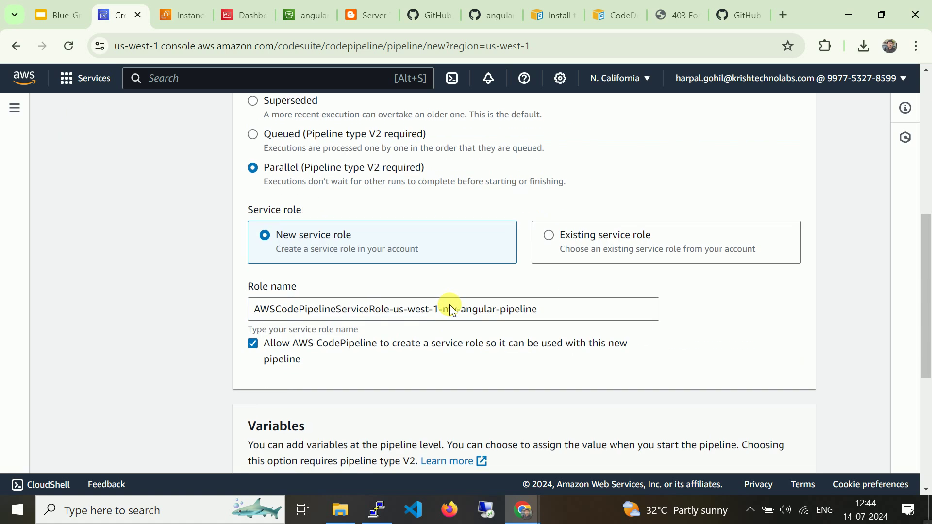
scroll(506, 313, "down", 3)
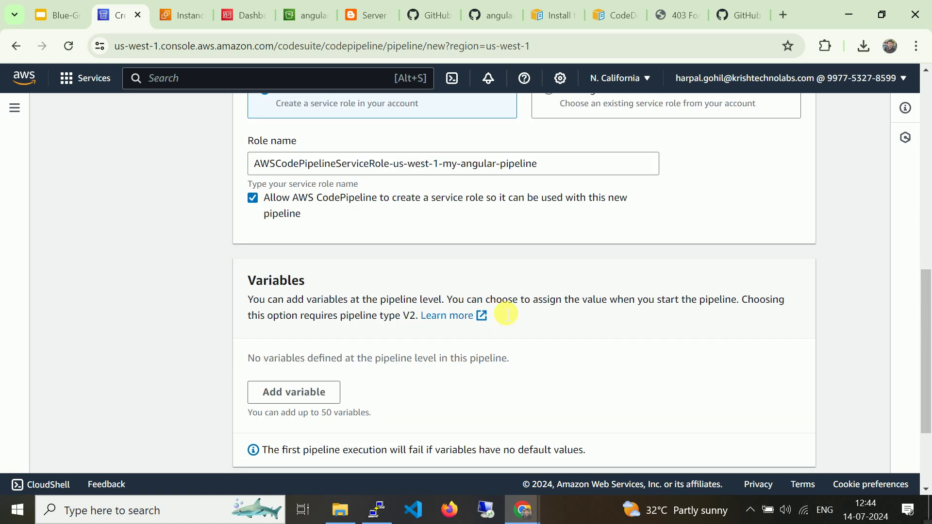
scroll(431, 301, "down", 3)
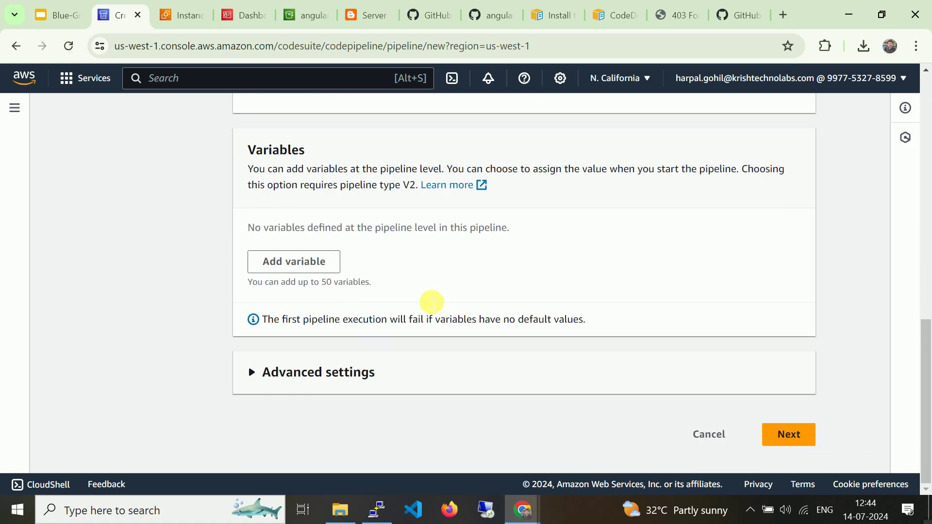
left_click(783, 439)
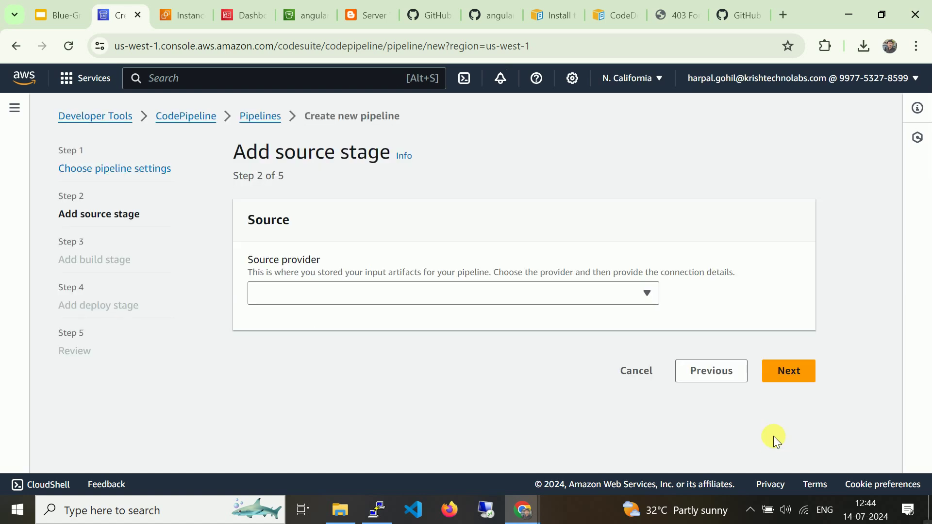
left_click(433, 296)
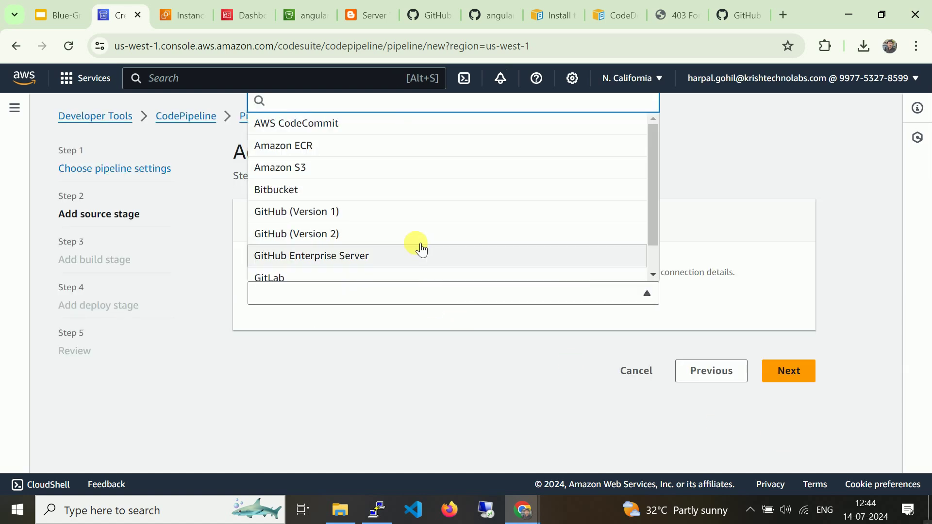
left_click(410, 232)
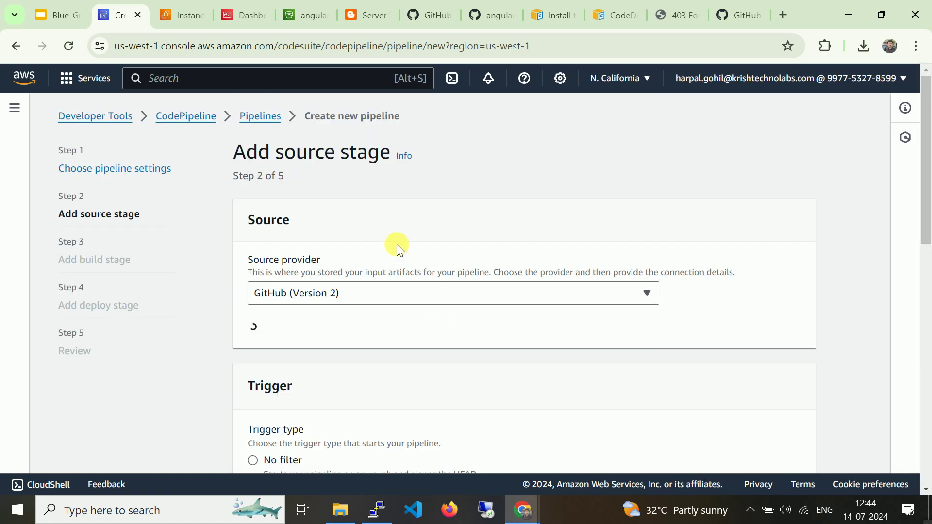
scroll(392, 274, "down", 1)
scroll(392, 274, "down", 2)
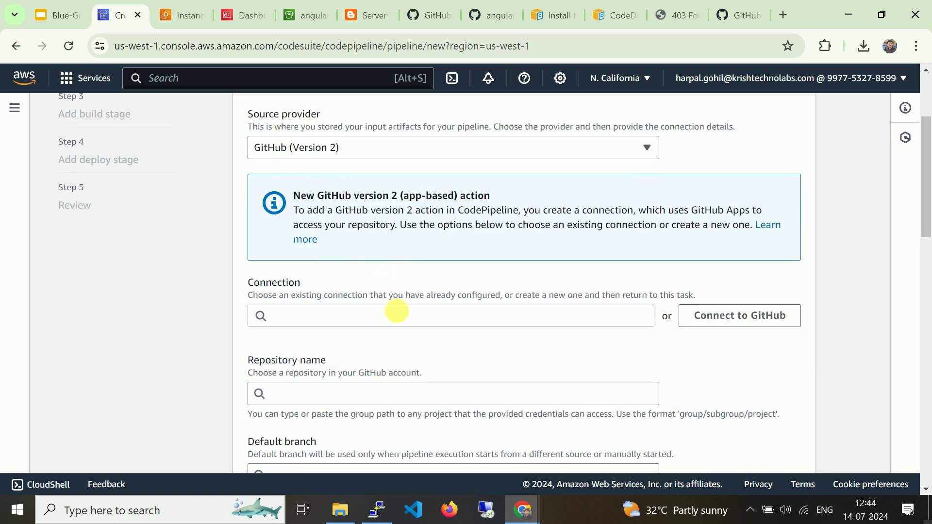
left_click(397, 315)
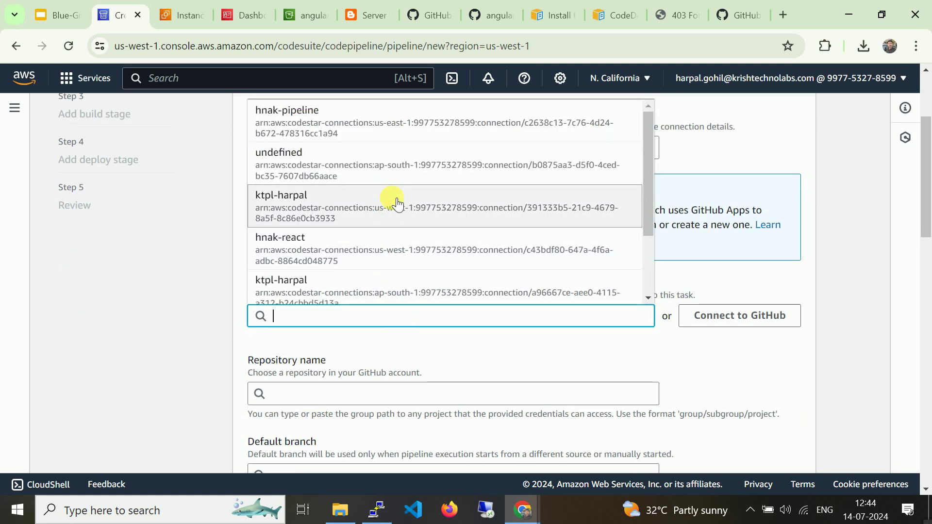
scroll(396, 206, "up", 3)
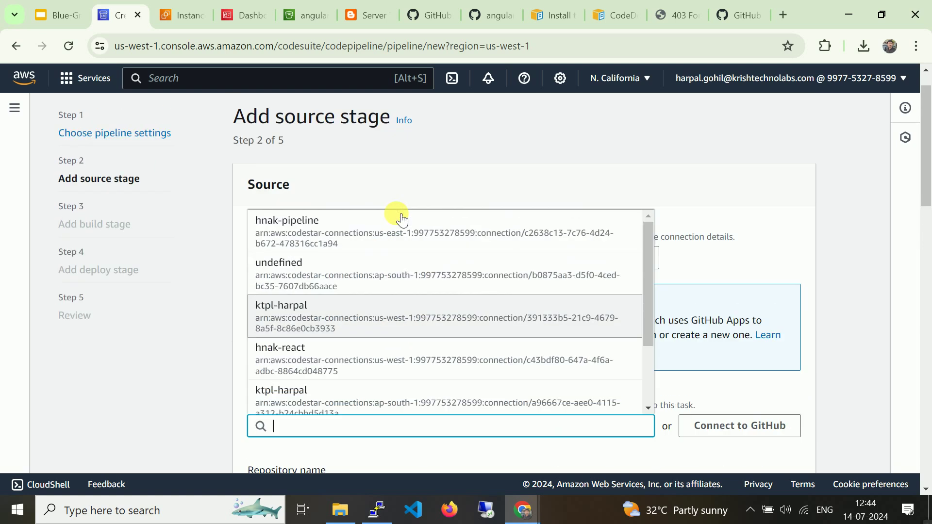
scroll(410, 326, "down", 2)
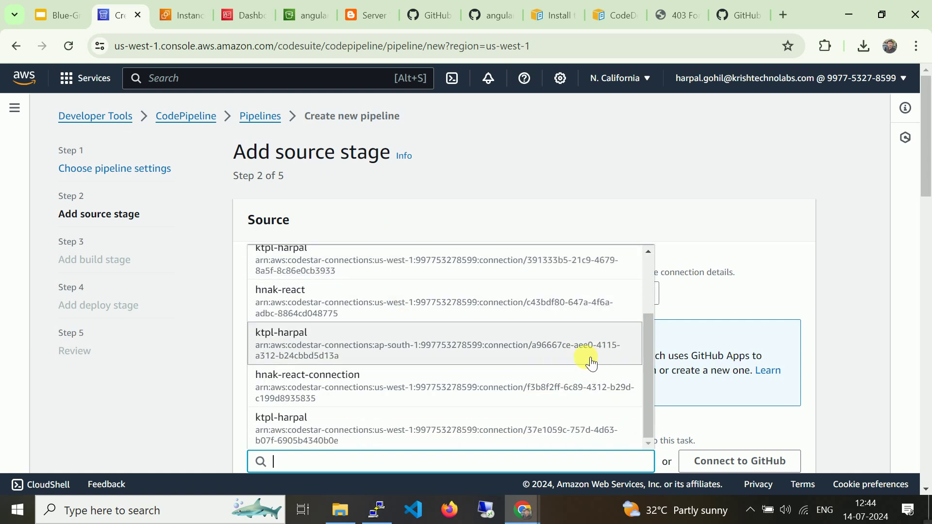
scroll(522, 362, "down", 2)
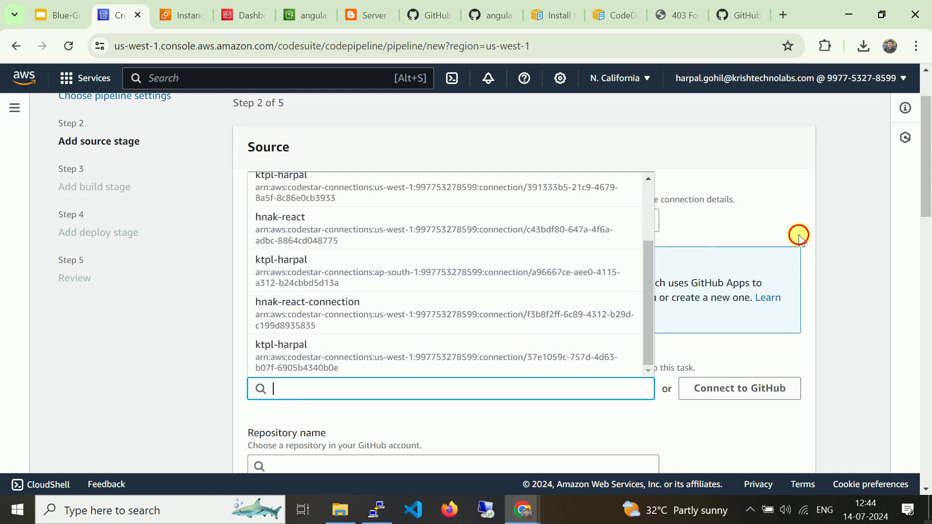
left_click(776, 236)
- Set the source provider to GitHub (Version 1) and start connecting the pipeline to GitHub
left_click(528, 223)
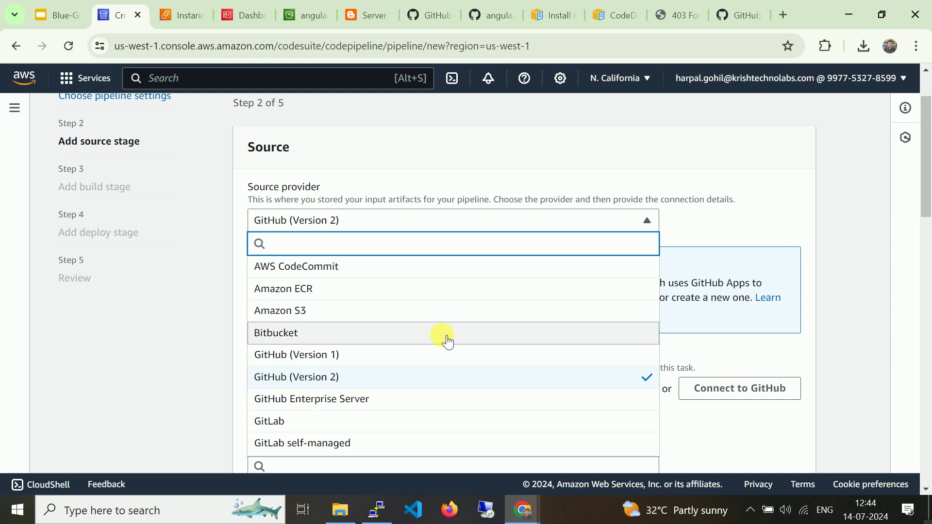
left_click(451, 357)
scroll(446, 342, "down", 3)
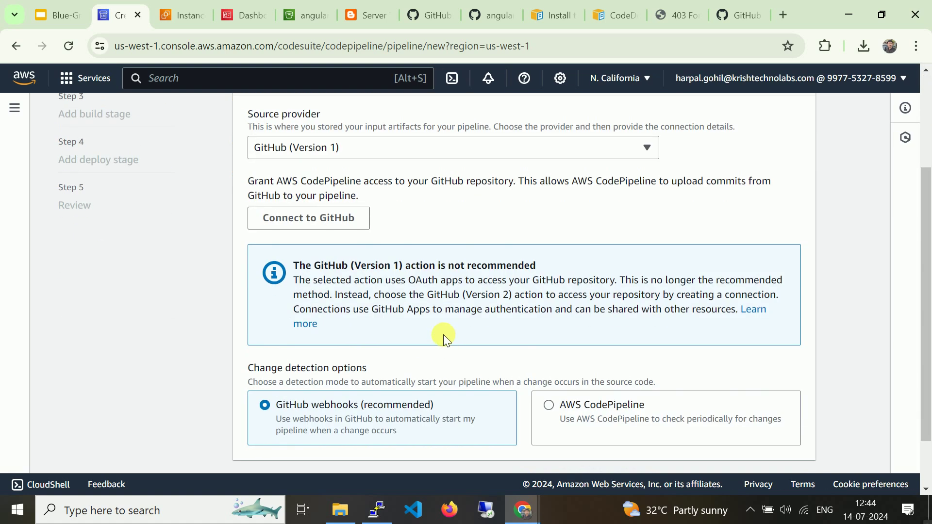
left_click(329, 217)
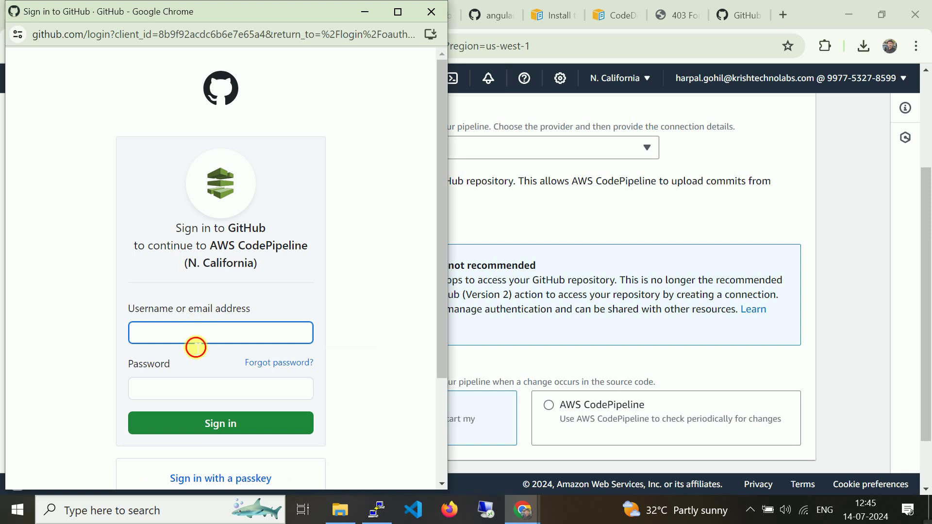
- Sign in to GitHub with the account's e-mail and password, re-entering the password if needed, and complete the AWS CodePipeline connection
left_click(195, 339)
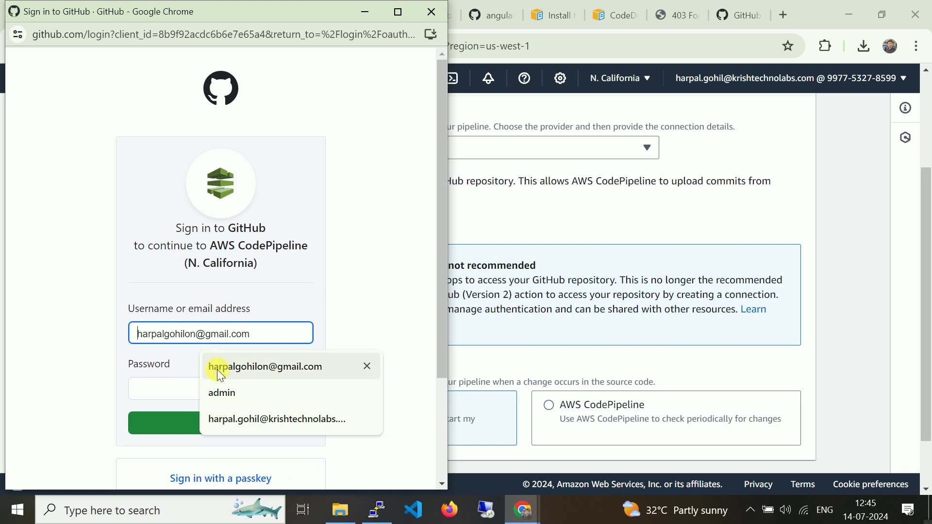
left_click(263, 375)
left_click(246, 393)
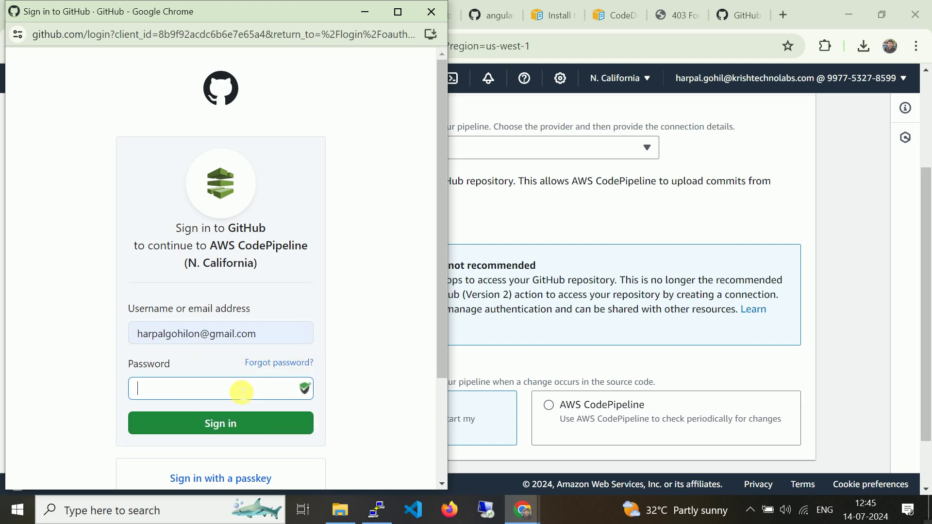
type("•••")
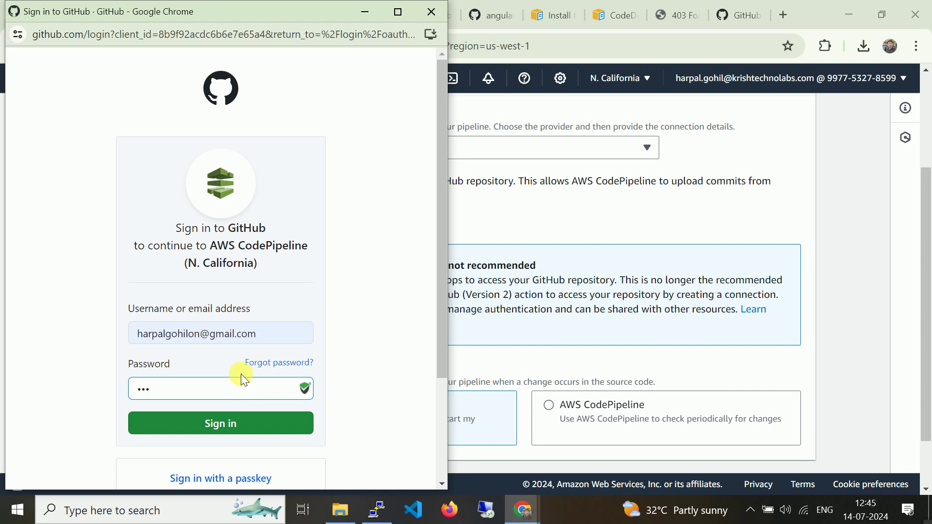
type("•••••")
key("Return")
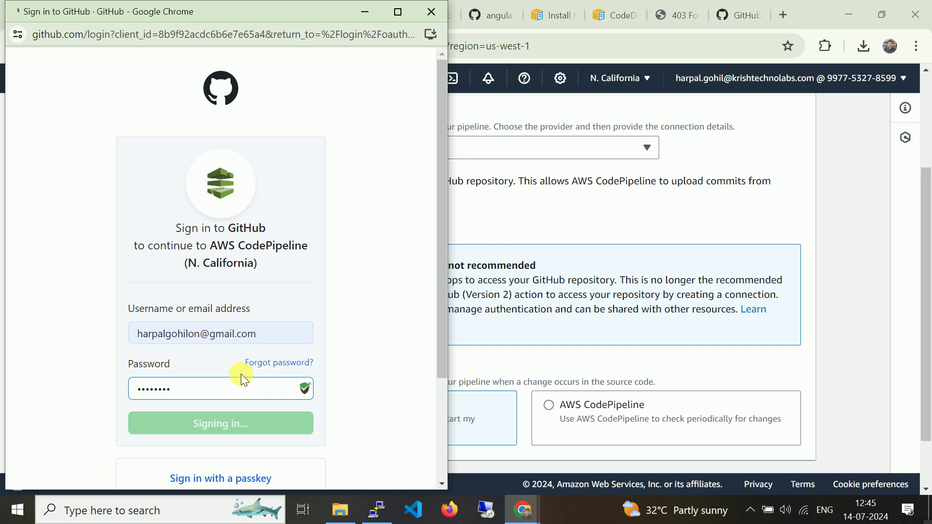
left_click(233, 437)
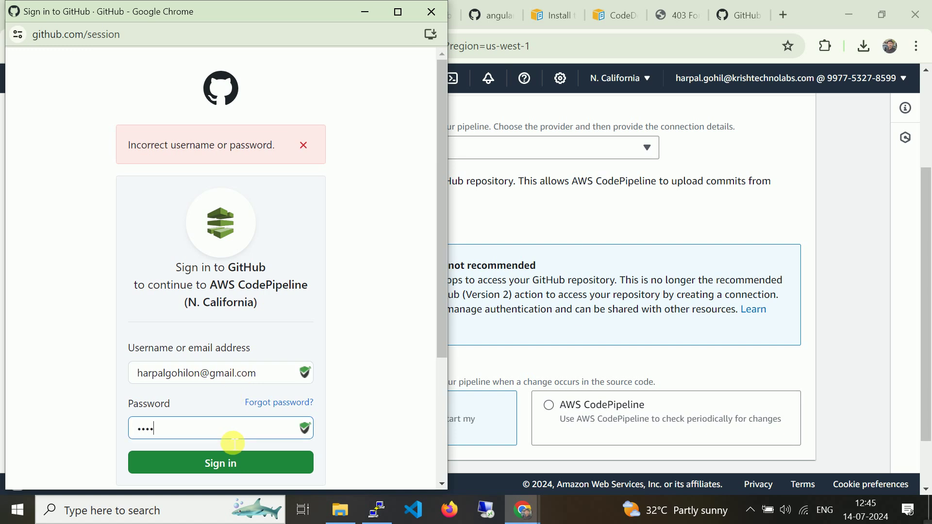
key("Return")
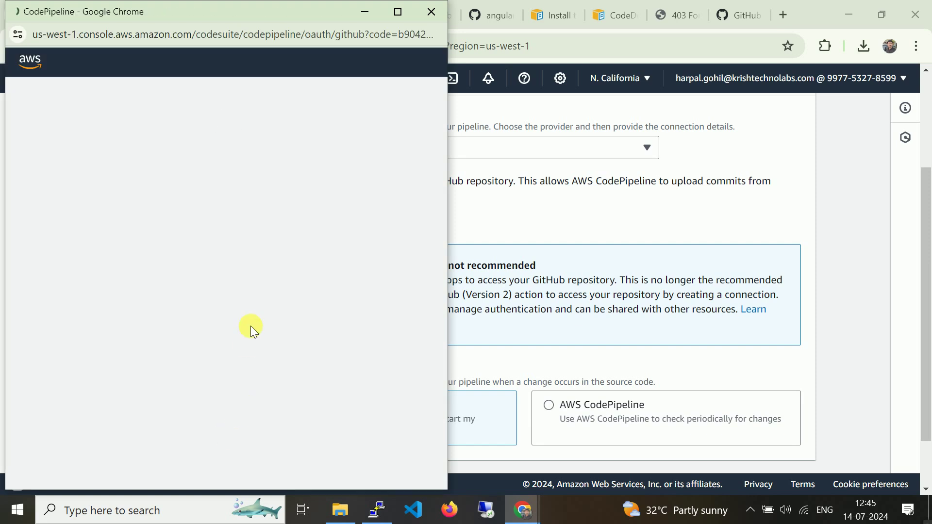
left_click(152, 224)
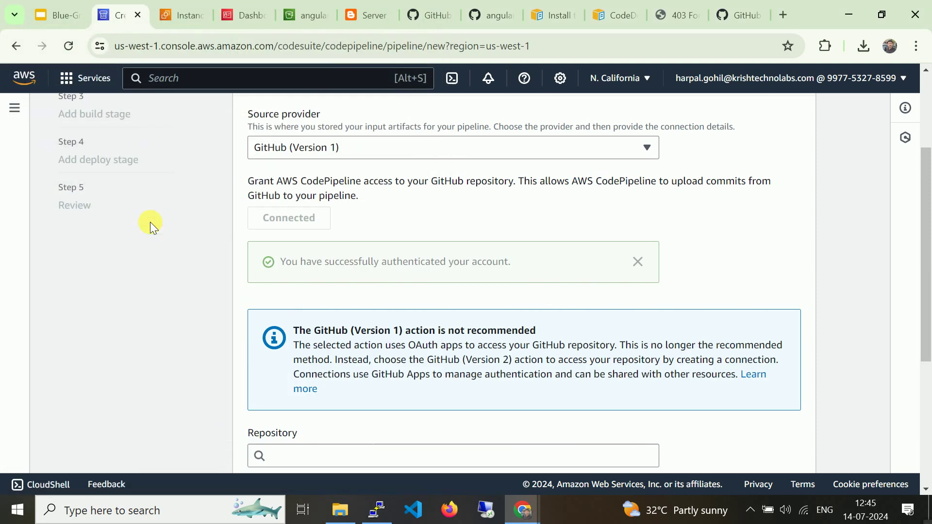
- Select the angular-ec2-project repository and its main branch, keep GitHub webhooks for change detection, and continue to the build stage
scroll(176, 252, "down", 3)
left_click(299, 318)
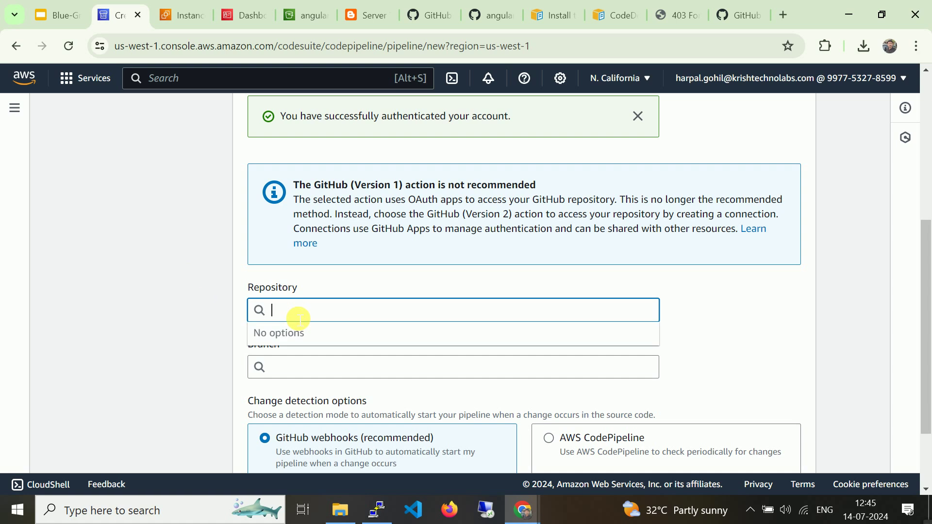
left_click(322, 340)
left_click(265, 366)
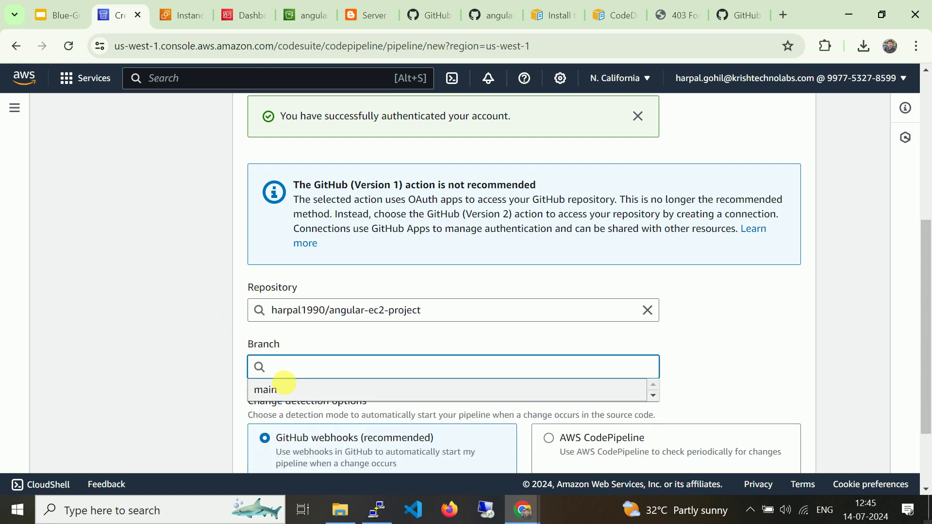
left_click(284, 388)
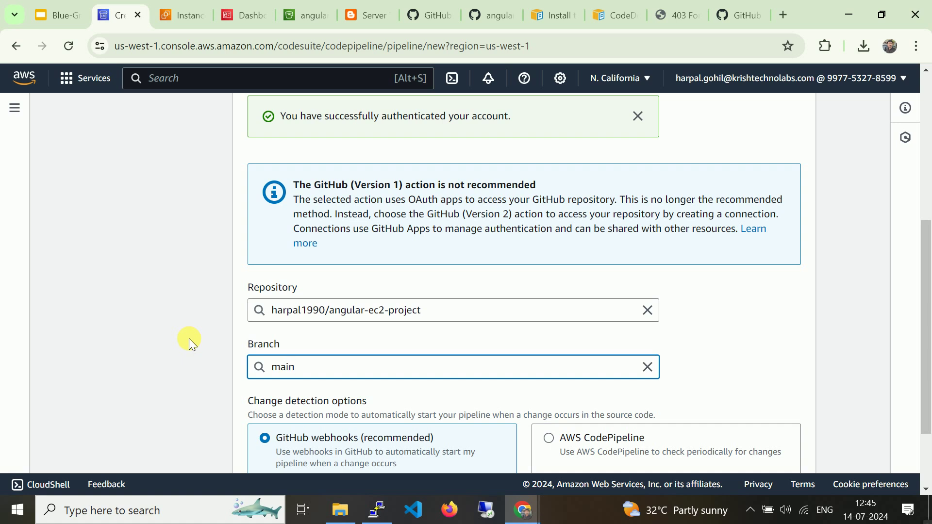
scroll(188, 338, "down", 3)
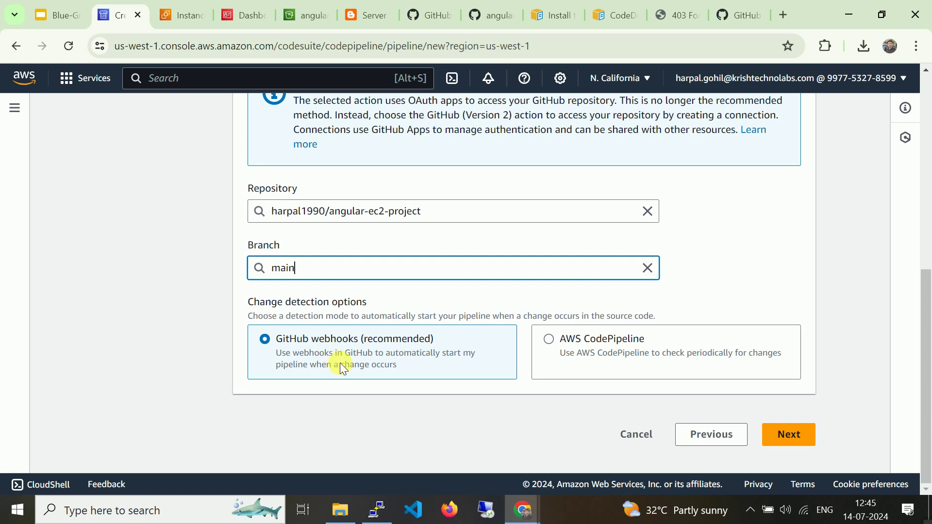
left_click(784, 434)
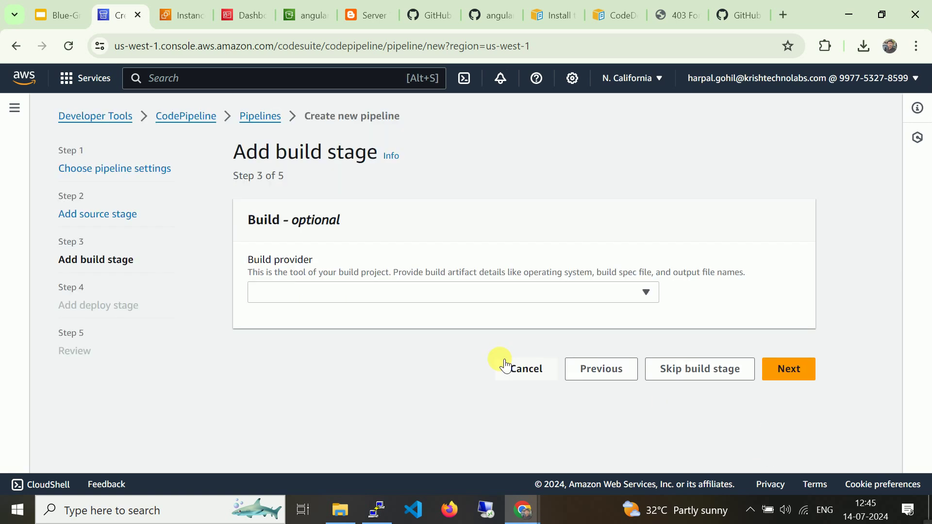
- Configure the build stage with AWS CodeBuild and the my-angular-build-project project as a single build, and continue to the deploy stage
left_click(475, 291)
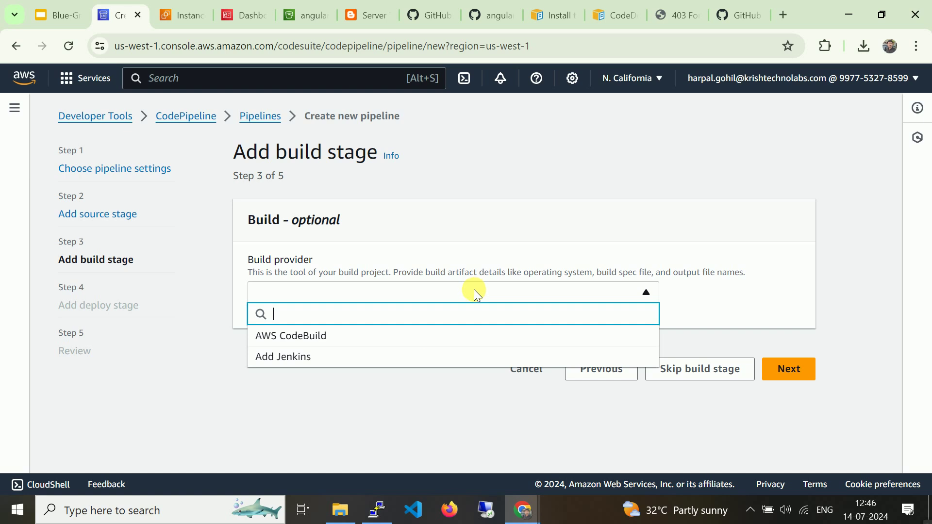
left_click(431, 344)
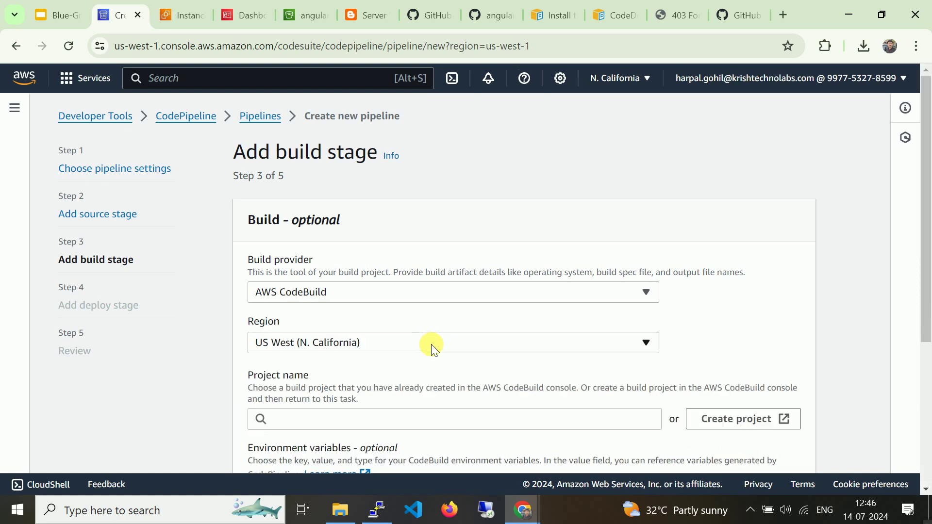
left_click(484, 426)
left_click(469, 439)
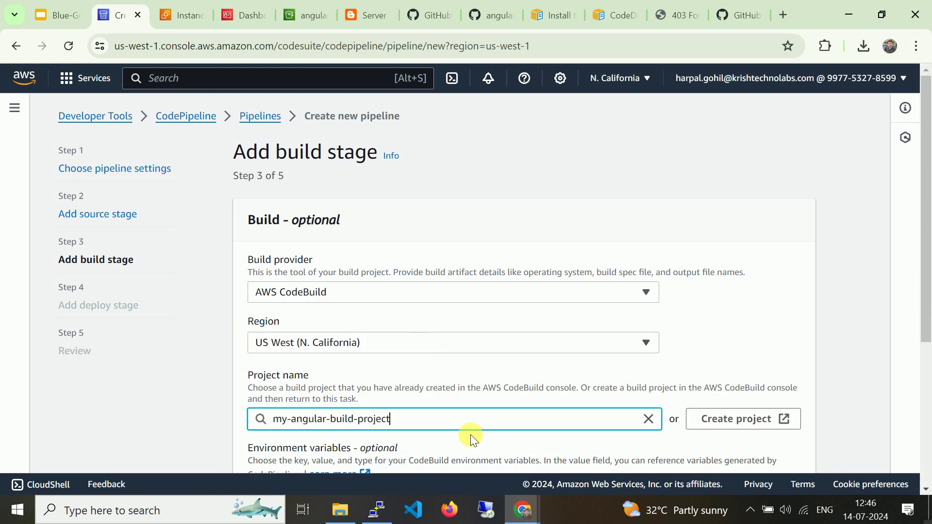
scroll(490, 359, "down", 4)
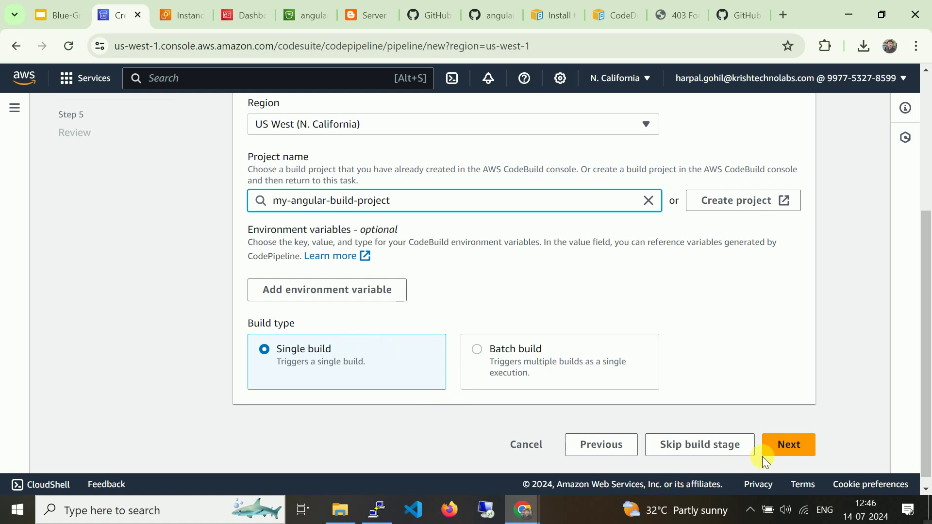
left_click(772, 444)
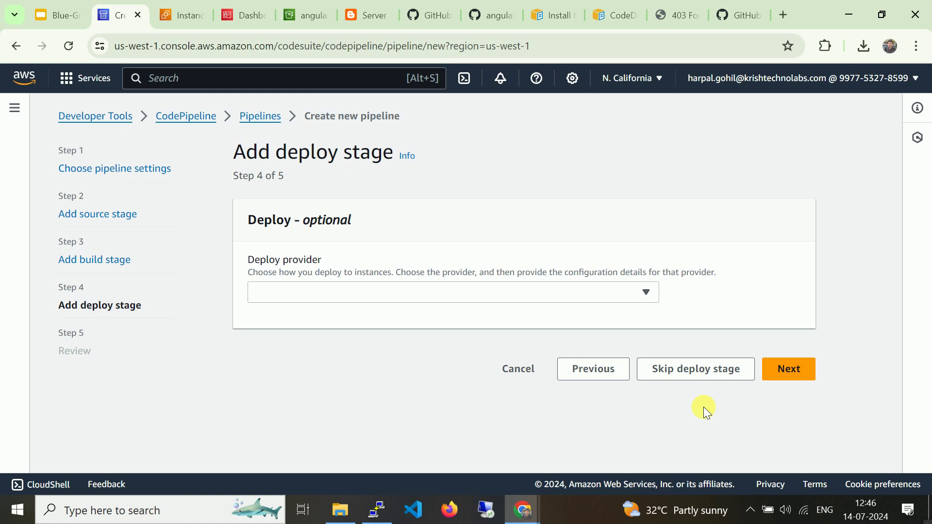
- Set the deploy stage's provider to AWS CodeDeploy
left_click(359, 292)
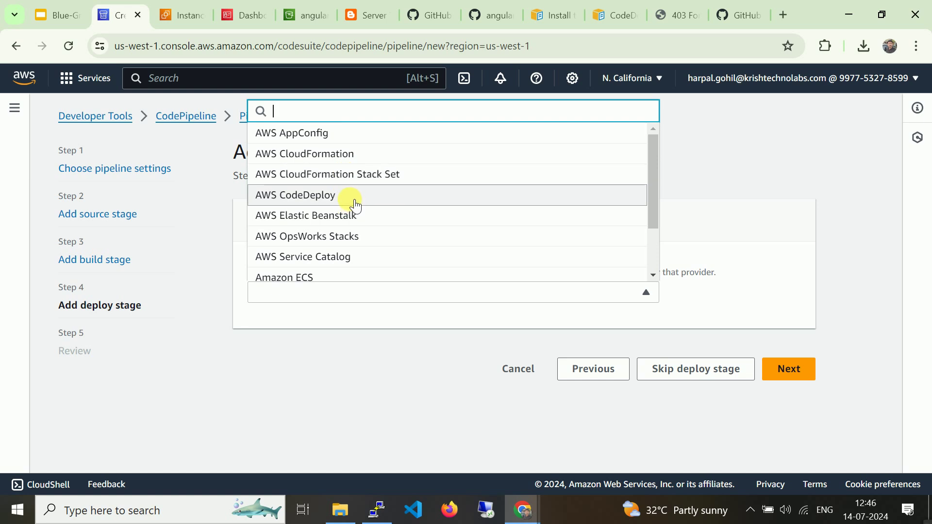
scroll(356, 206, "down", 2)
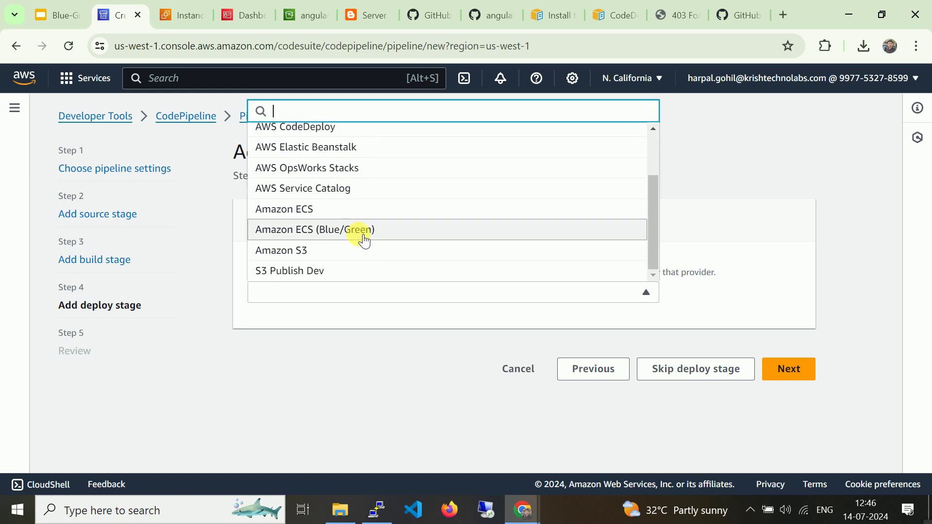
scroll(364, 261, "up", 1)
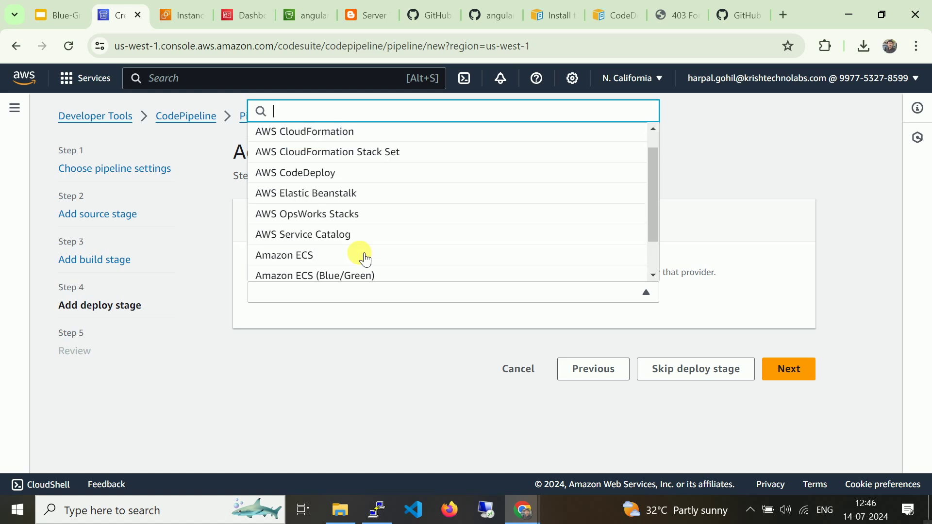
scroll(350, 233, "up", 1)
left_click(333, 199)
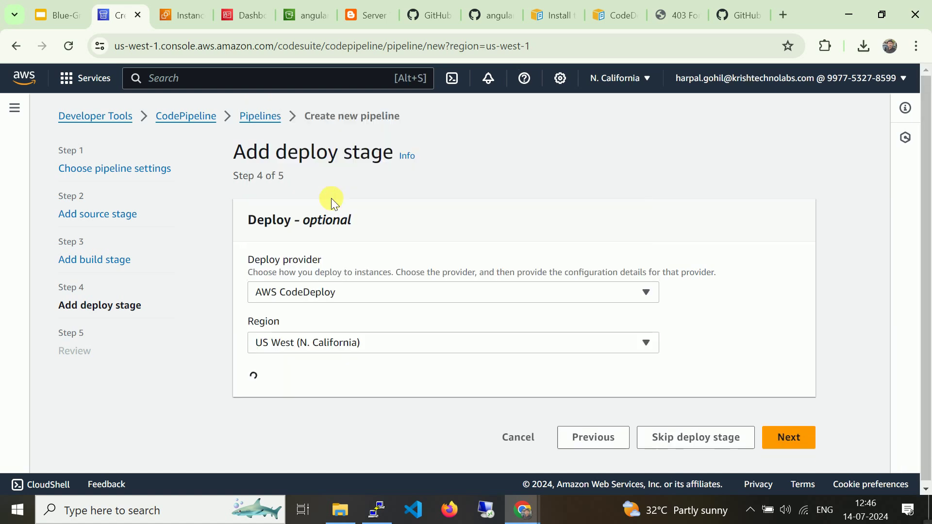
- Choose the standalone-EC2 application and the EC2-standalone-deployment-group deployment group for the deploy stage, and continue to the review
scroll(383, 306, "down", 3)
left_click(387, 294)
left_click(374, 313)
left_click(359, 373)
left_click(364, 405)
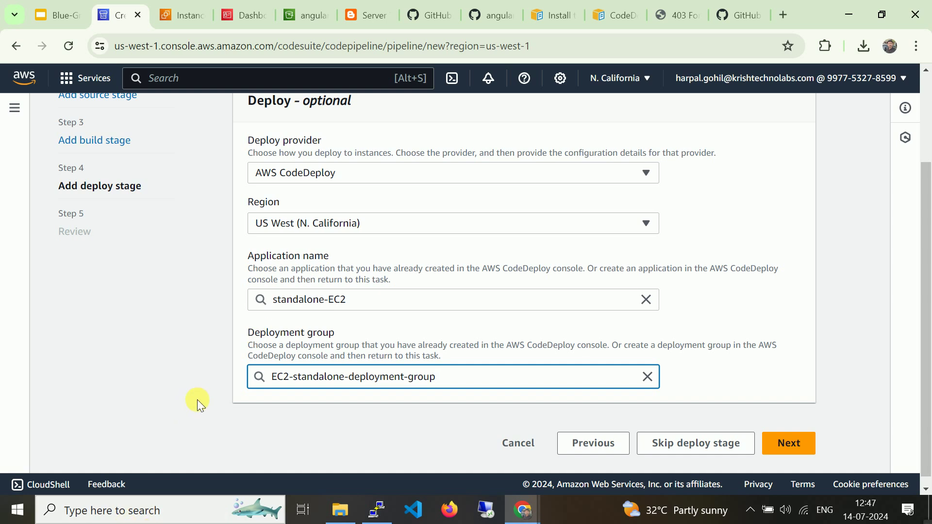
left_click(788, 443)
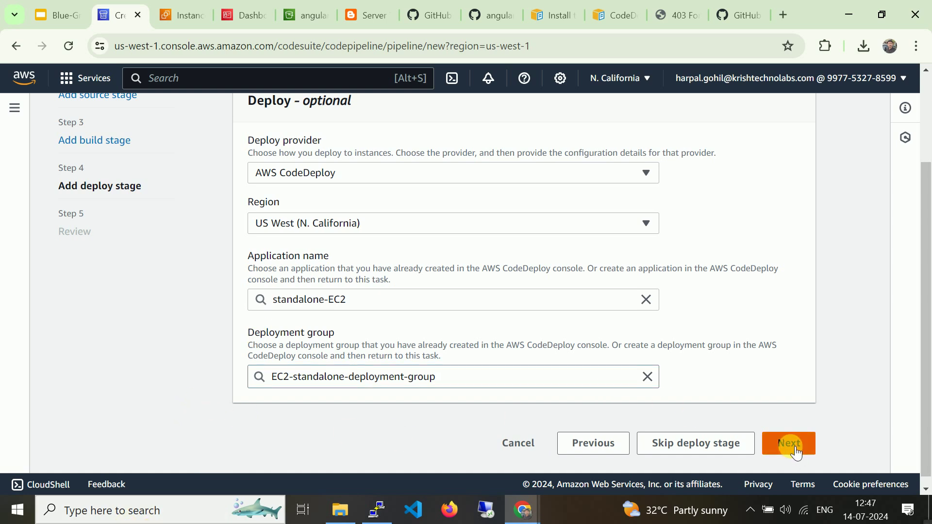
- Review the configured pipeline stages and create the pipeline
scroll(551, 404, "down", 10)
scroll(551, 403, "down", 10)
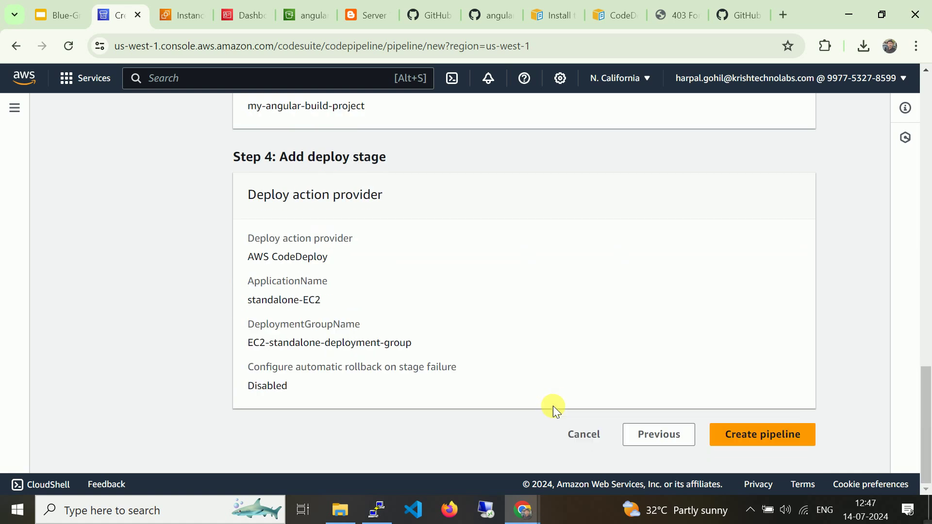
left_click(783, 438)
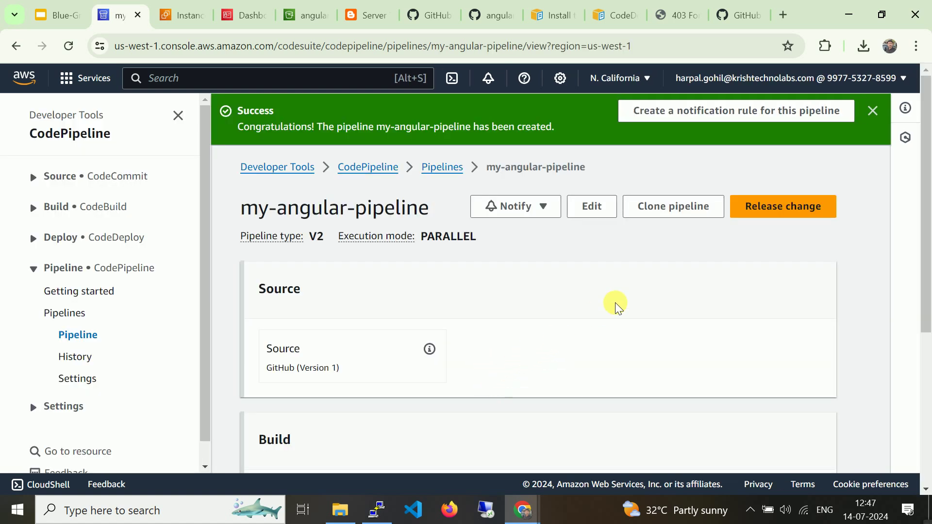
- Release a change through my-angular-pipeline and open the pipeline's execution history
left_click(809, 199)
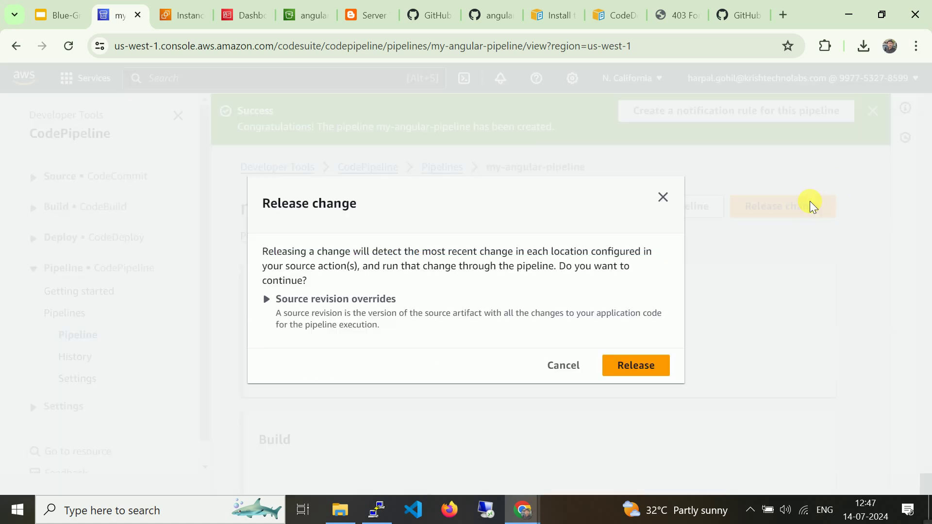
left_click(636, 364)
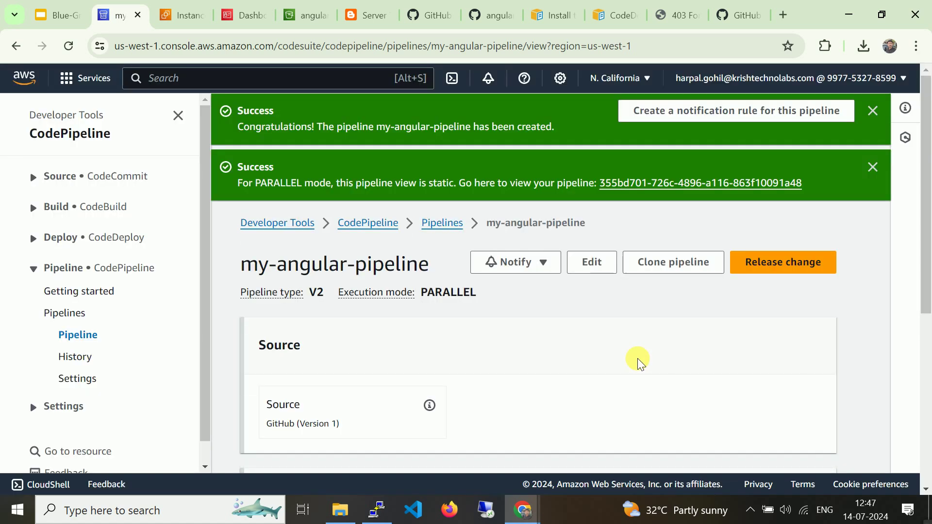
left_click(455, 231)
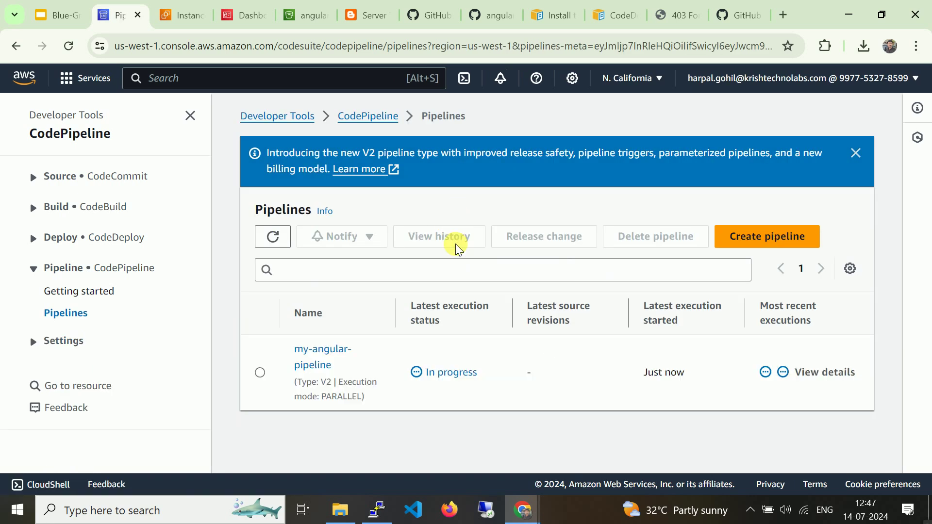
left_click(334, 353)
scroll(358, 319, "down", 1)
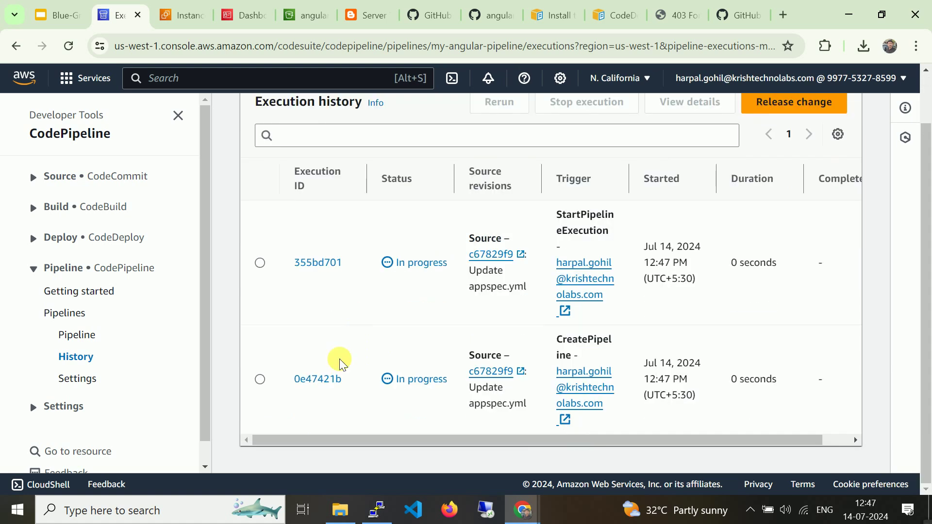
- Stop the CreatePipeline-triggered execution 0e47421b using the Stop and abandon mode, and refresh the execution history
left_click(258, 378)
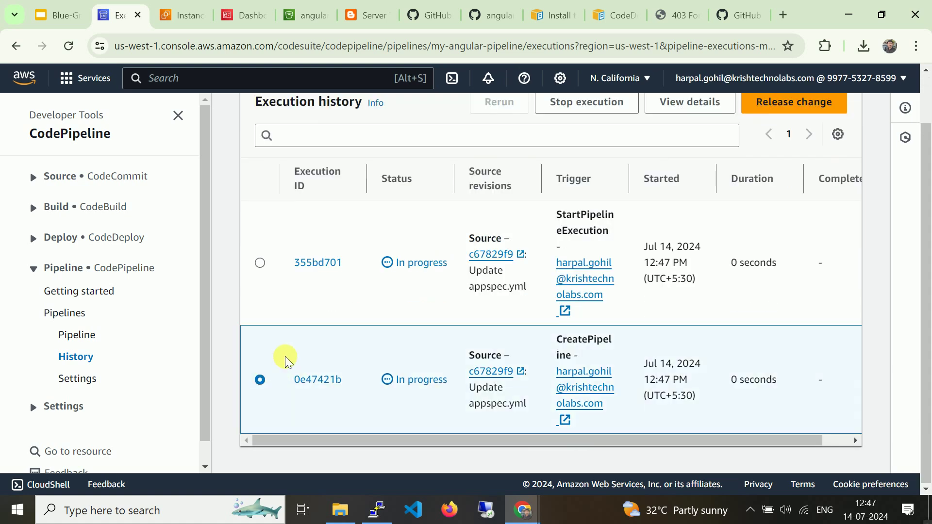
left_click(595, 119)
scroll(599, 378, "down", 2)
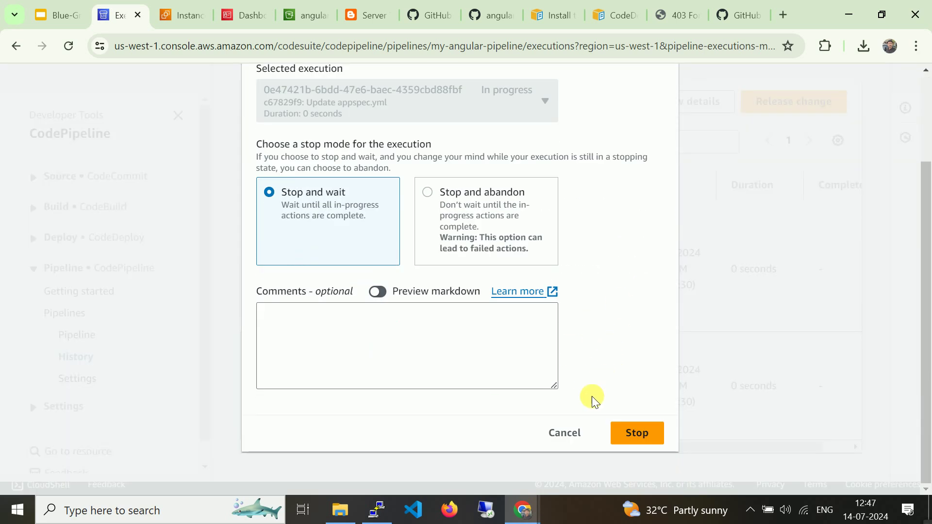
left_click(521, 213)
left_click(628, 431)
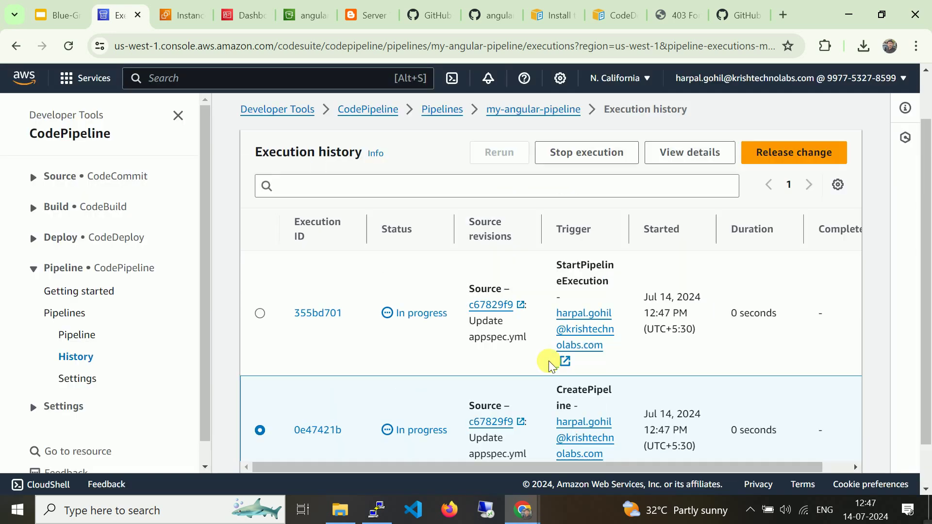
key("F5")
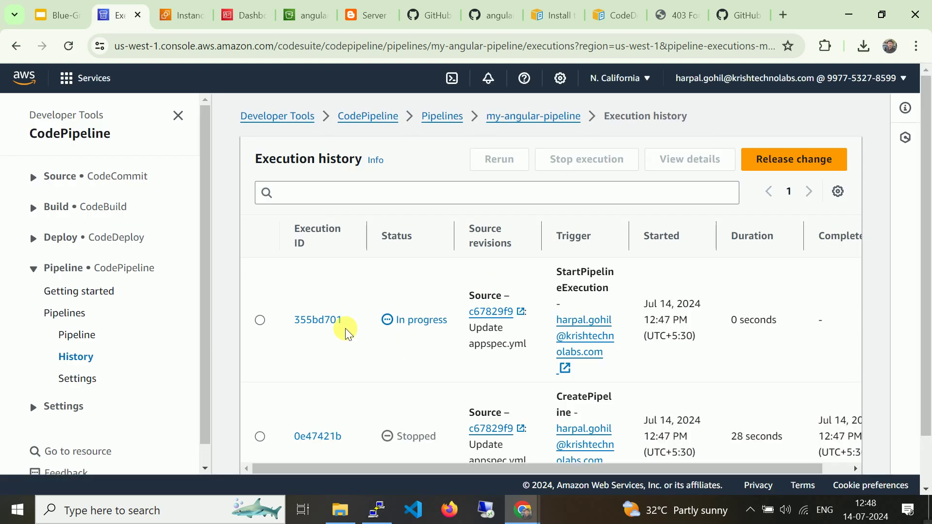
- Open execution 355bd701 and examine the progress of its Source, Build and Deploy stages
left_click(334, 321)
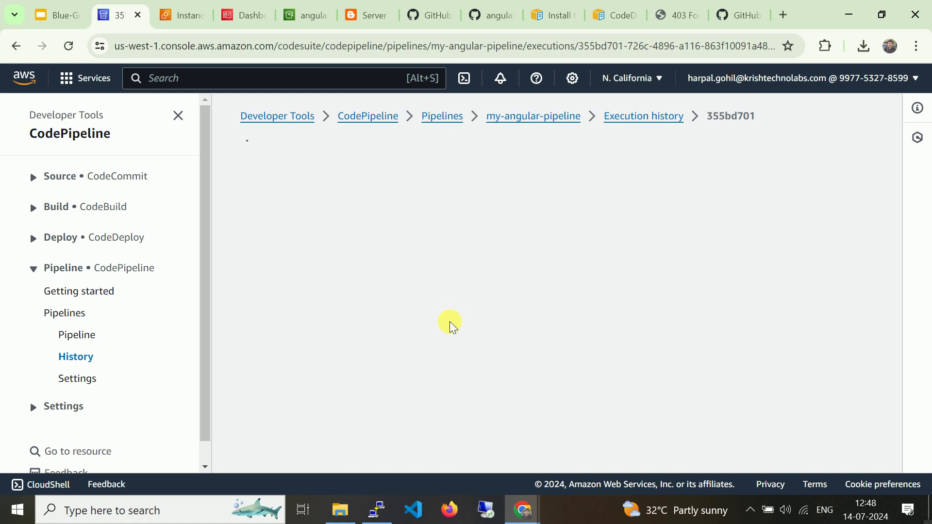
scroll(451, 327, "down", 4)
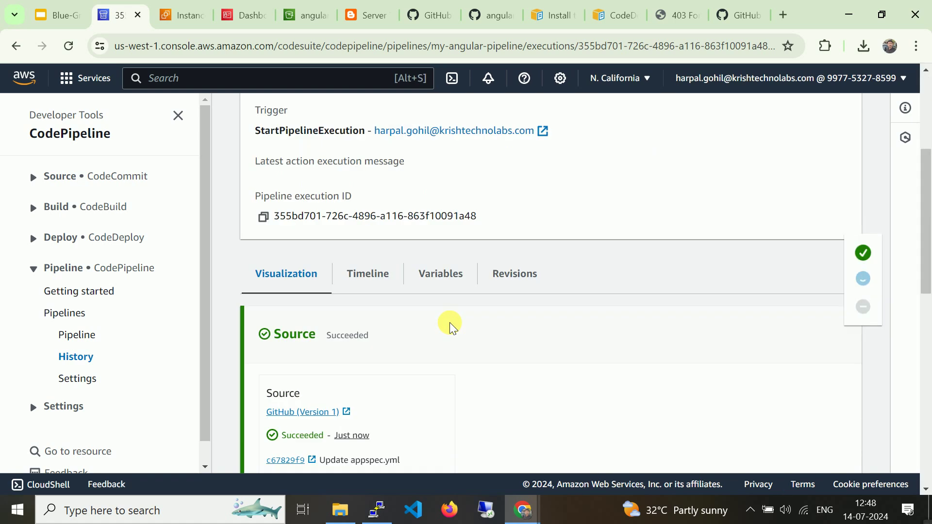
scroll(451, 326, "down", 1)
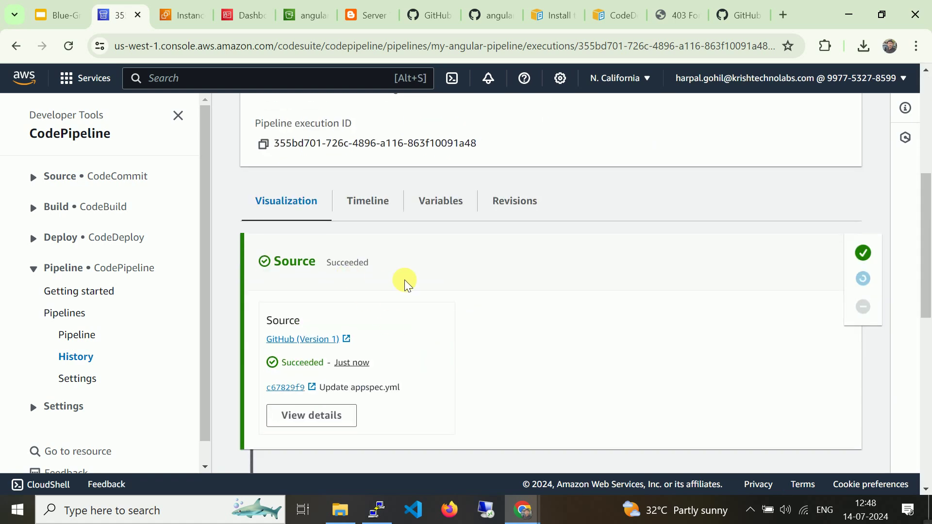
scroll(410, 285, "down", 1)
scroll(410, 285, "down", 2)
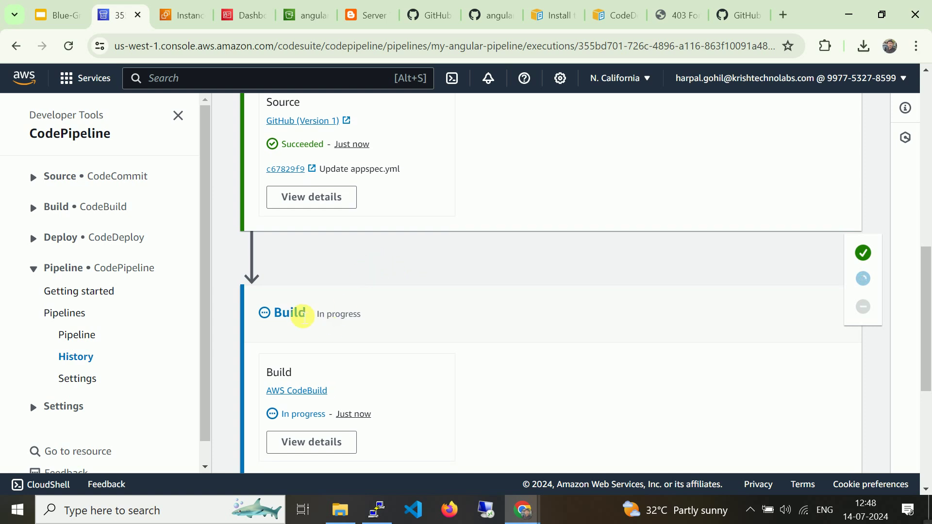
scroll(443, 364, "down", 1)
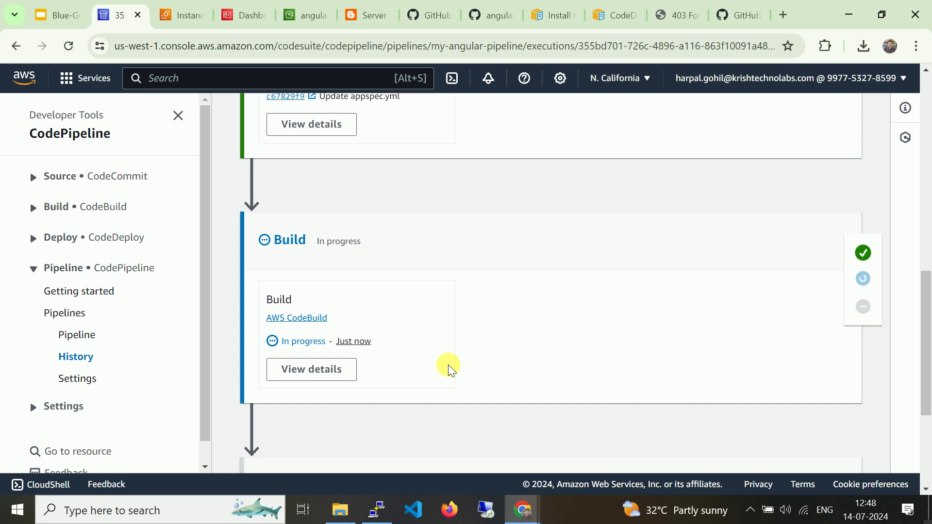
scroll(448, 368, "down", 4)
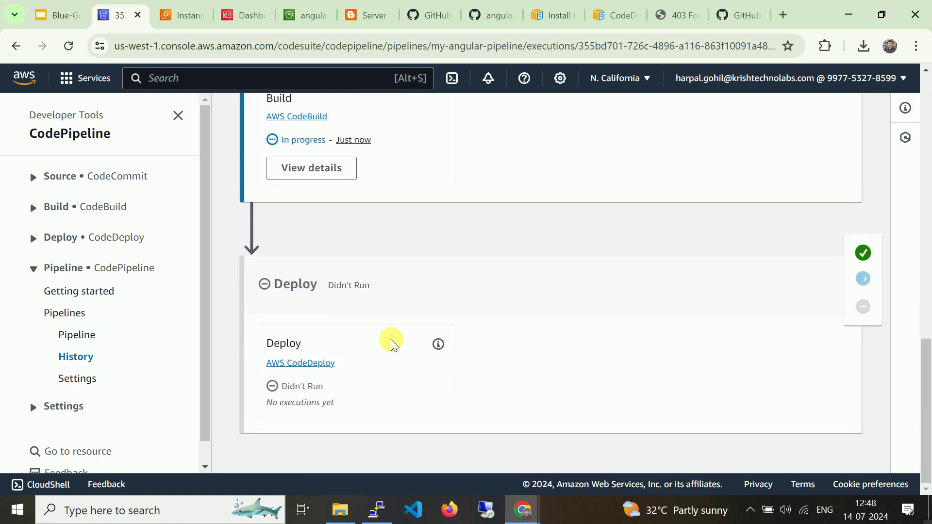
scroll(543, 334, "up", 7)
scroll(543, 334, "down", 1)
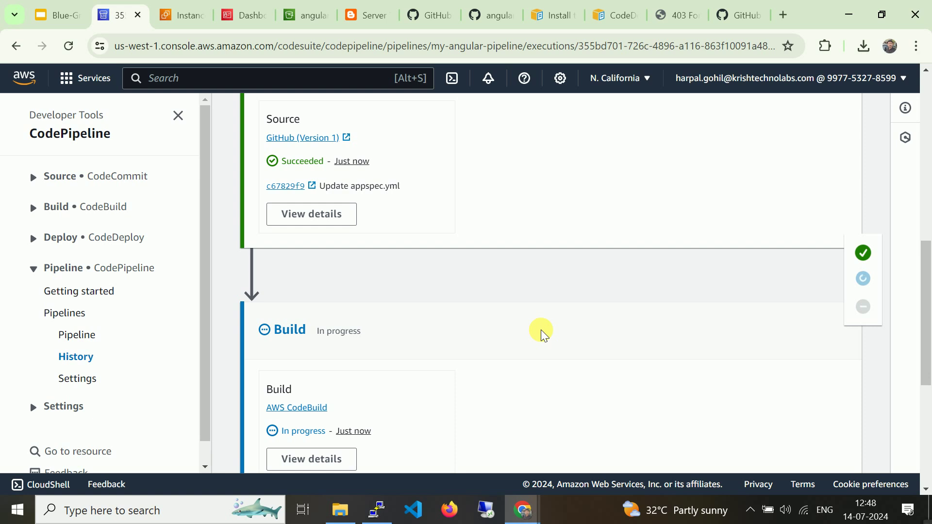
scroll(543, 335, "down", 3)
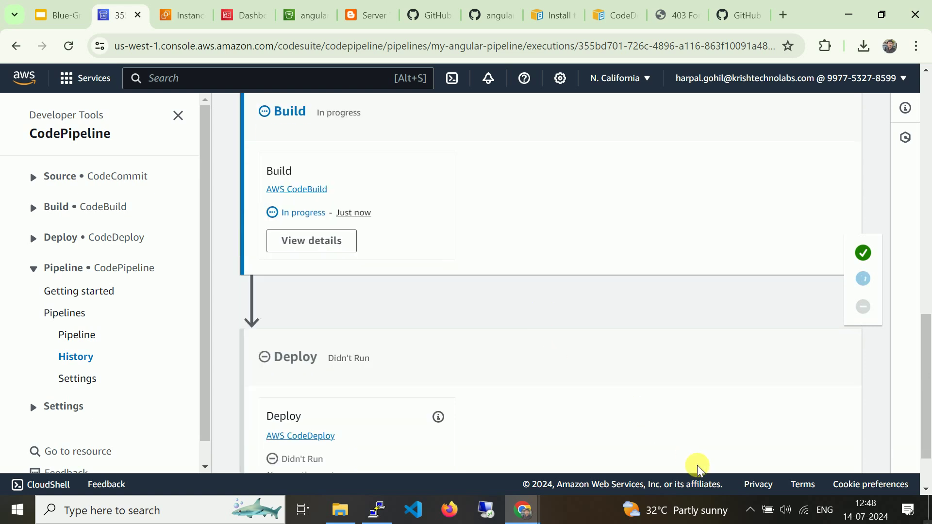
left_click(750, 515)
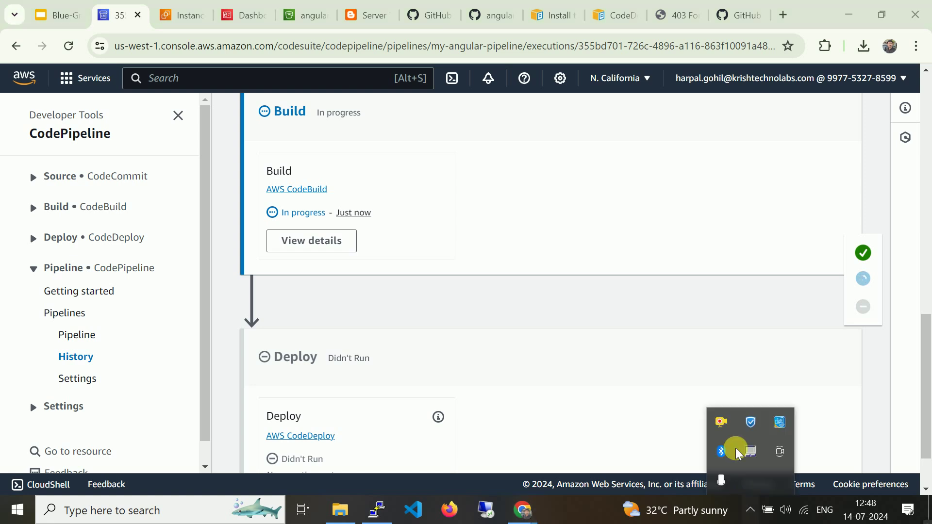
right_click(721, 427)
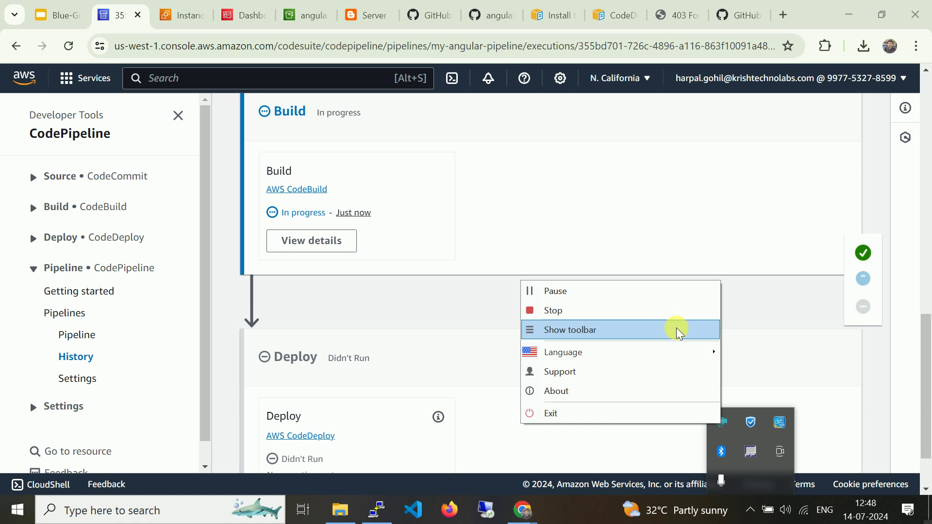
left_click(666, 292)
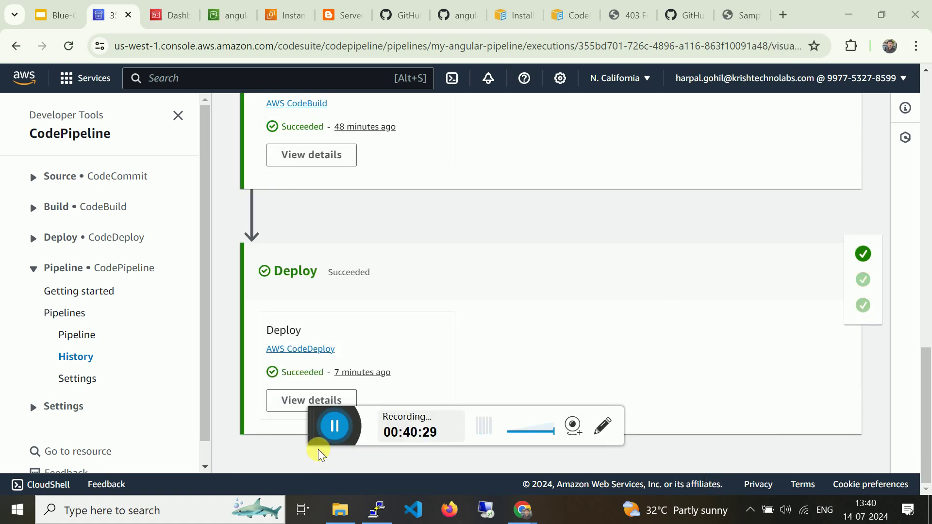
left_click_drag(314, 422, 926, 399)
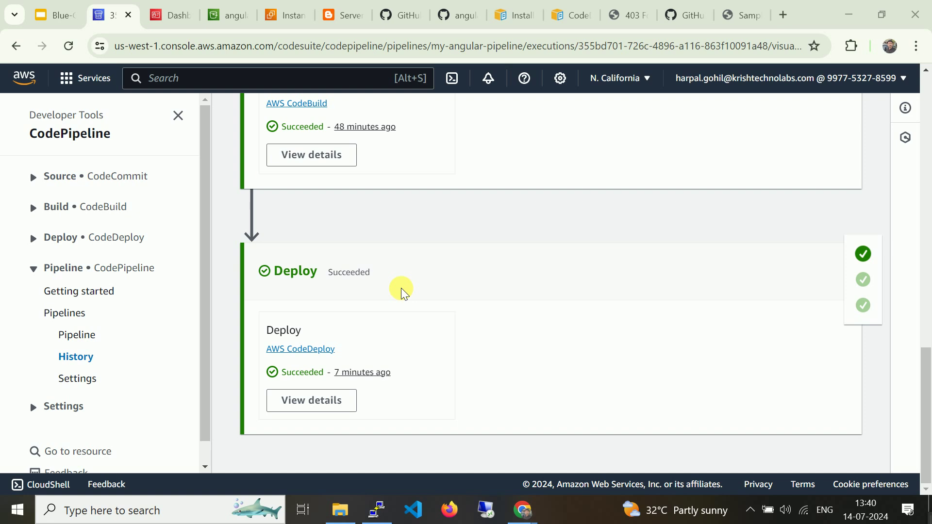
- Check the final status of the execution's Source, Build and Deploy stages
scroll(402, 291, "up", 5)
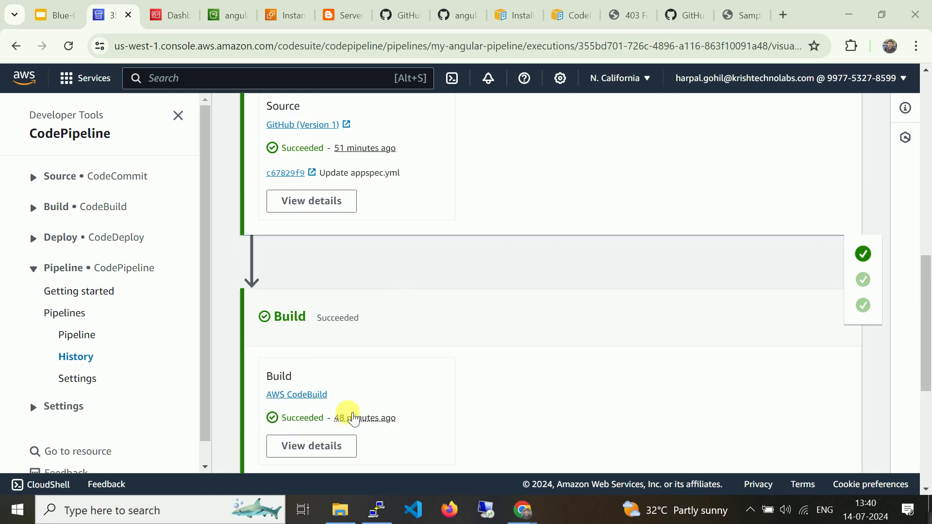
scroll(363, 393, "up", 1)
scroll(363, 393, "down", 4)
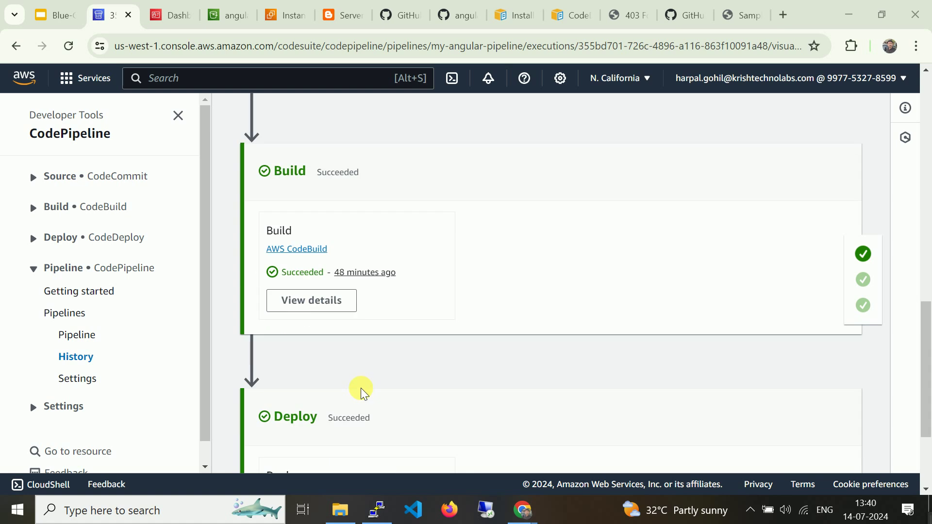
scroll(363, 393, "down", 1)
scroll(363, 393, "down", 2)
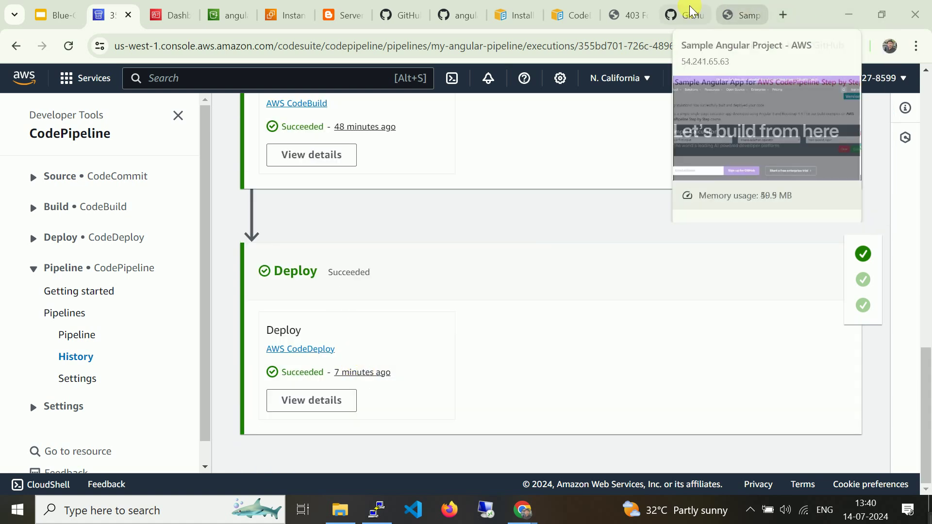
- Copy Angular-Instance's public IPv4 address and open the deployed app at 54.241.65.63 in a new browser tab
left_click(286, 15)
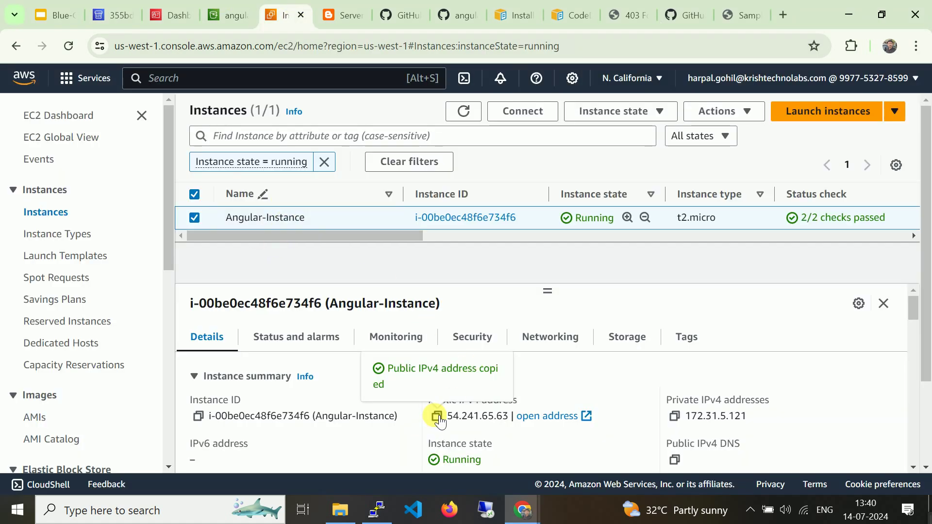
left_click(783, 15)
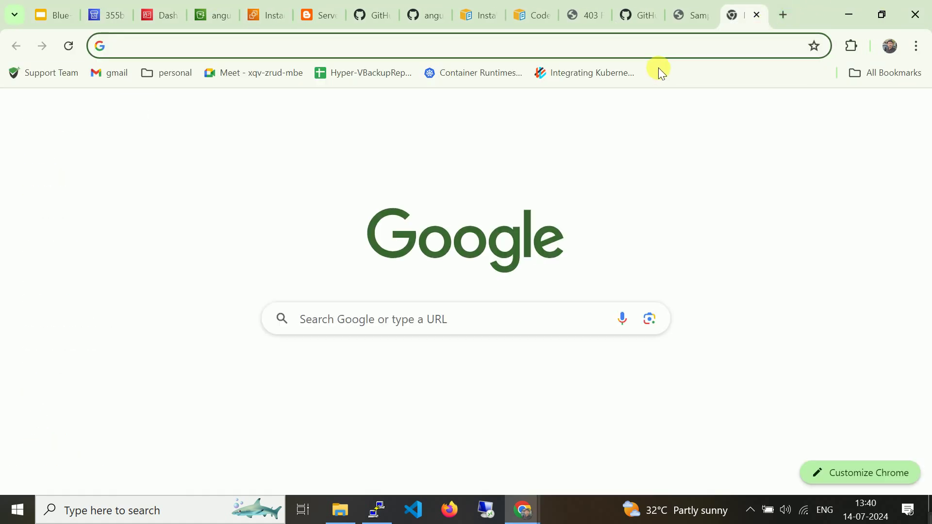
type("54.241.65.63")
key("Return")
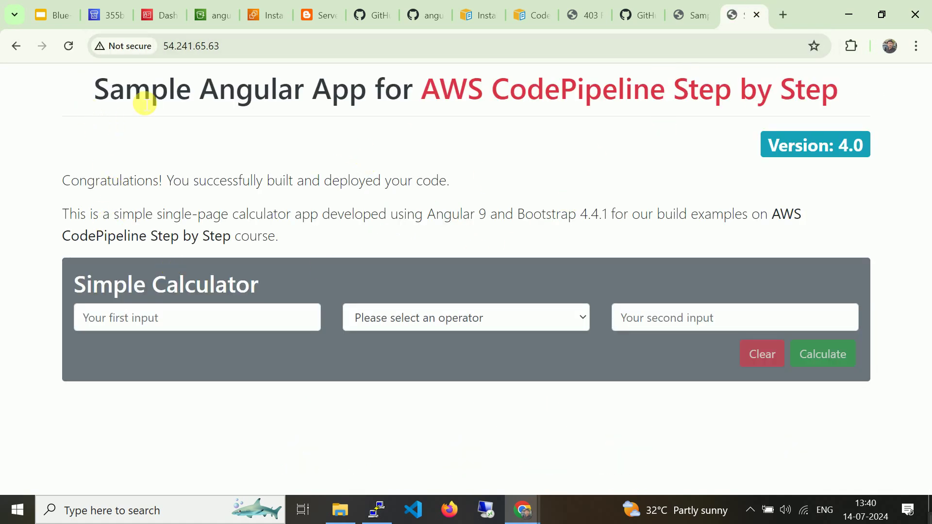
left_click(377, 509)
left_click(563, 307)
left_click(914, 8)
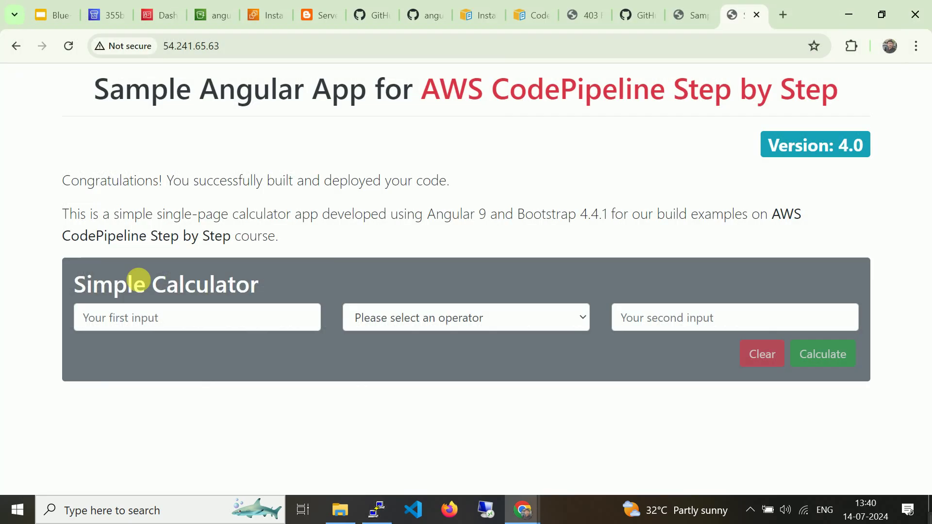
left_click(268, 14)
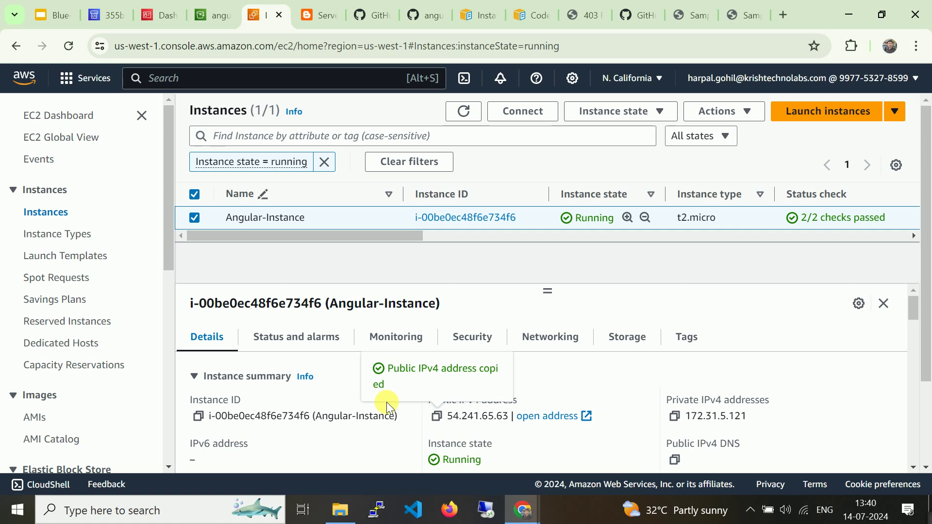
left_click(377, 510)
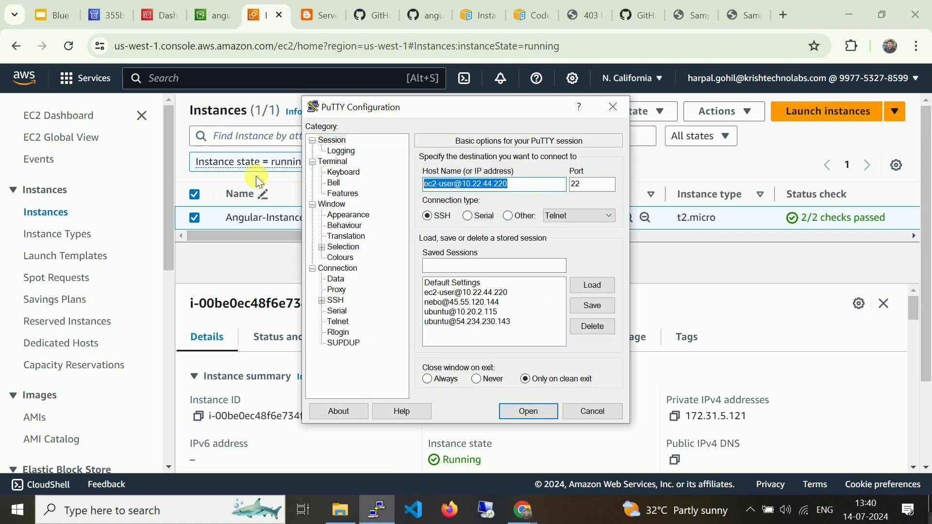
type("ubuntu@")
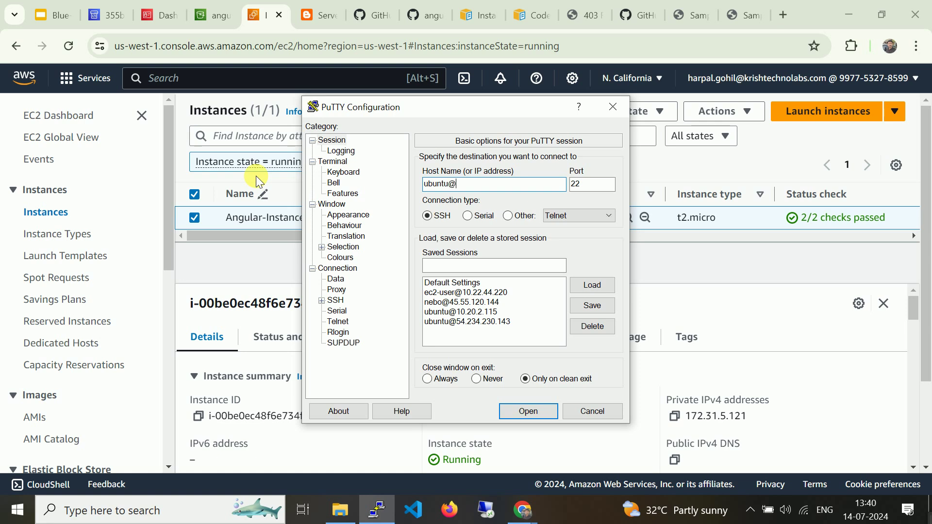
key("ctrl+v")
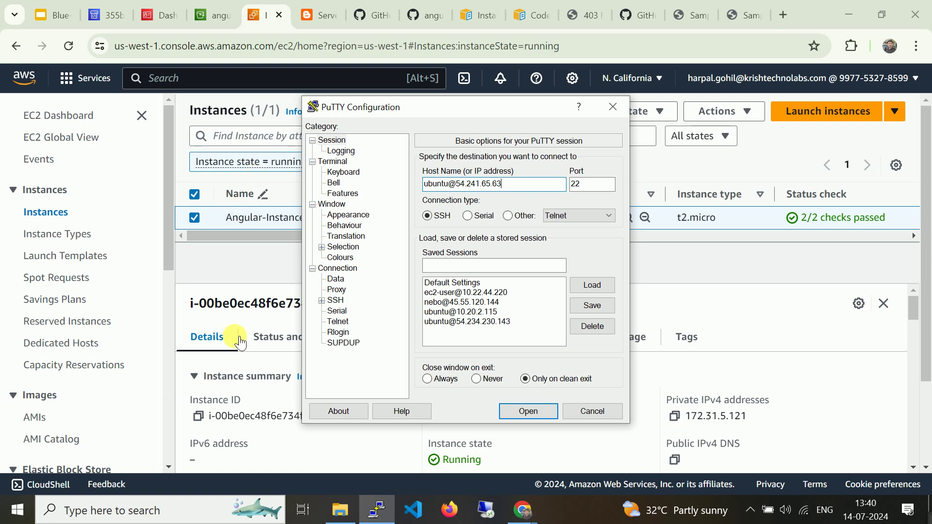
- Select the Angular instance's private key file for SSH authentication and open the connection
double_click(335, 299)
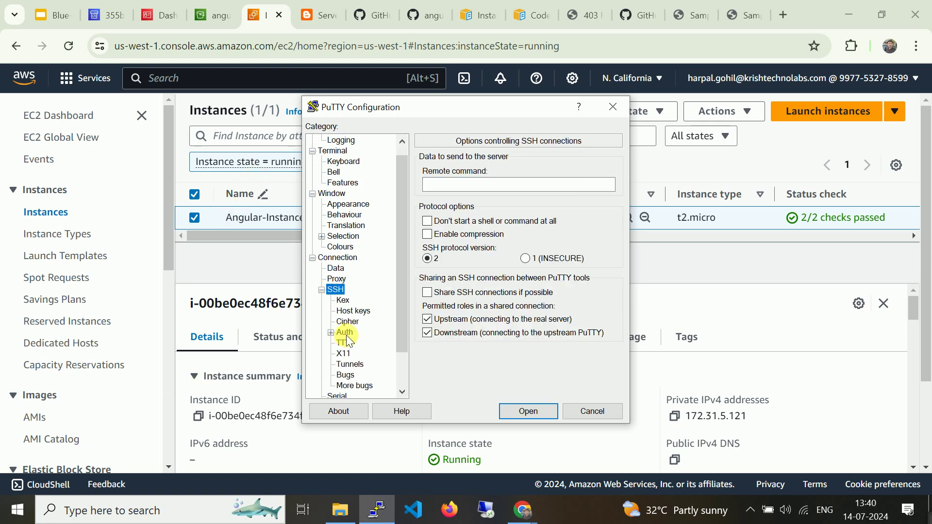
left_click(344, 333)
left_click(599, 321)
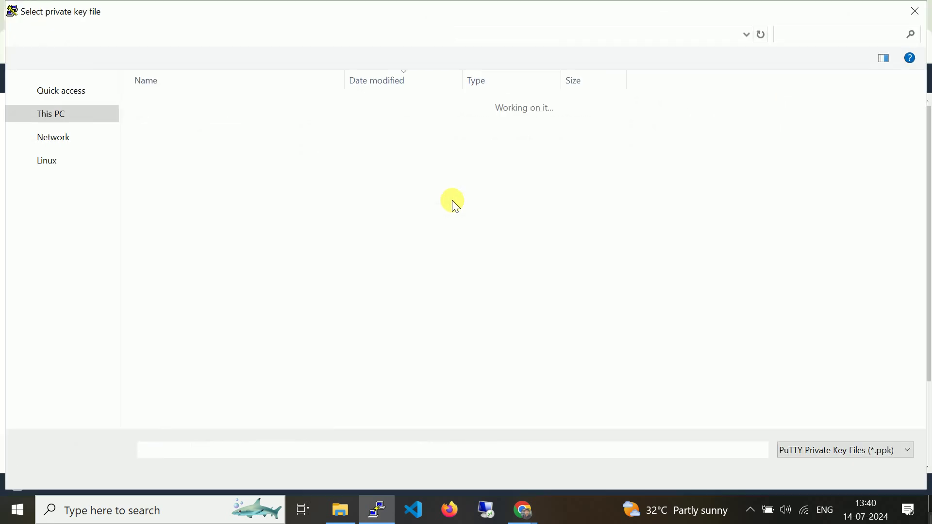
double_click(246, 124)
left_click(524, 410)
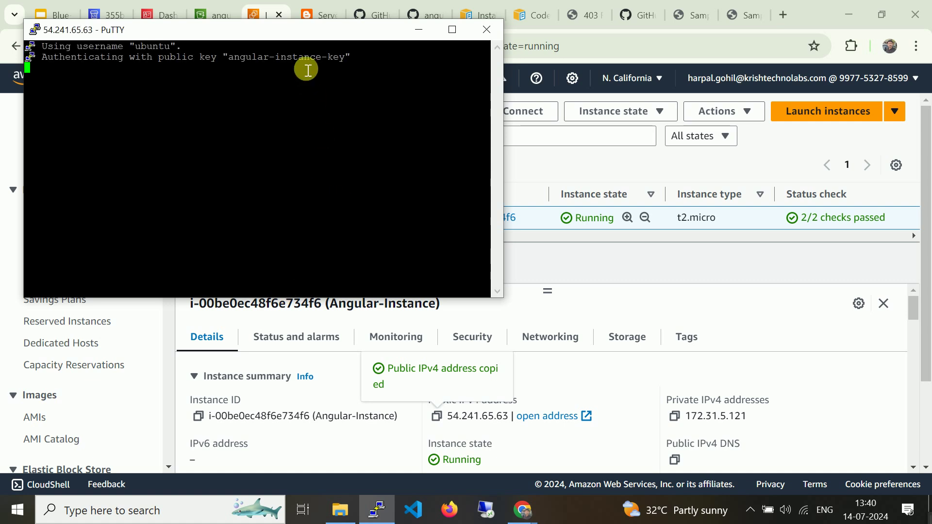
- Change the PuTTY session's terminal font to Courier New at 20-point size and apply the setting
right_click(281, 28)
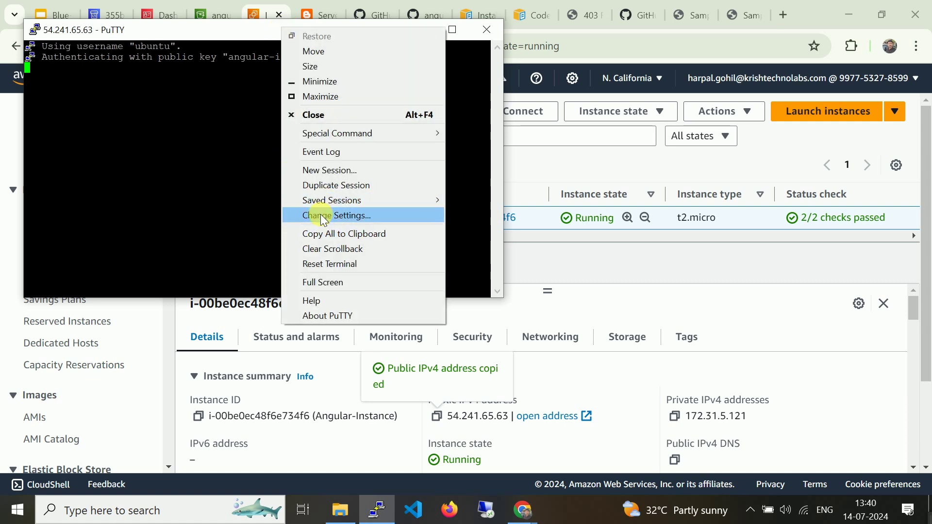
left_click(322, 215)
left_click(348, 216)
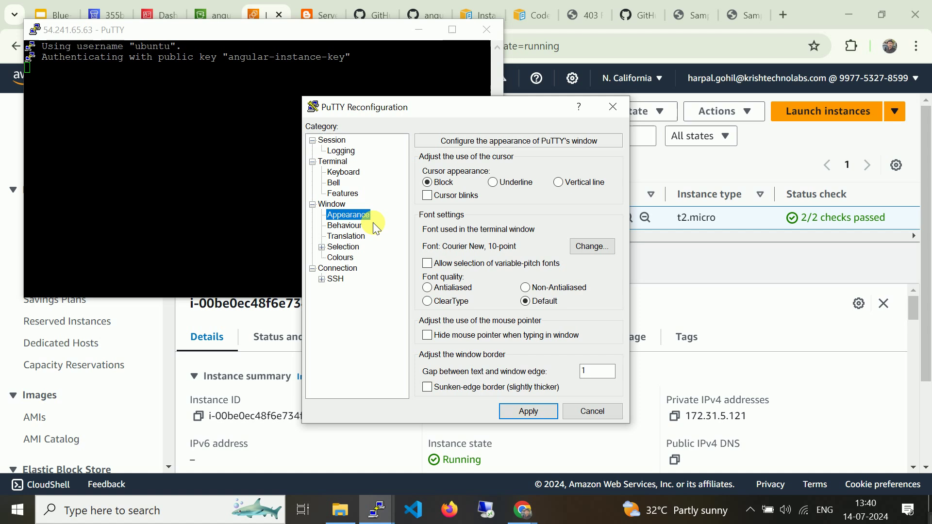
left_click(592, 248)
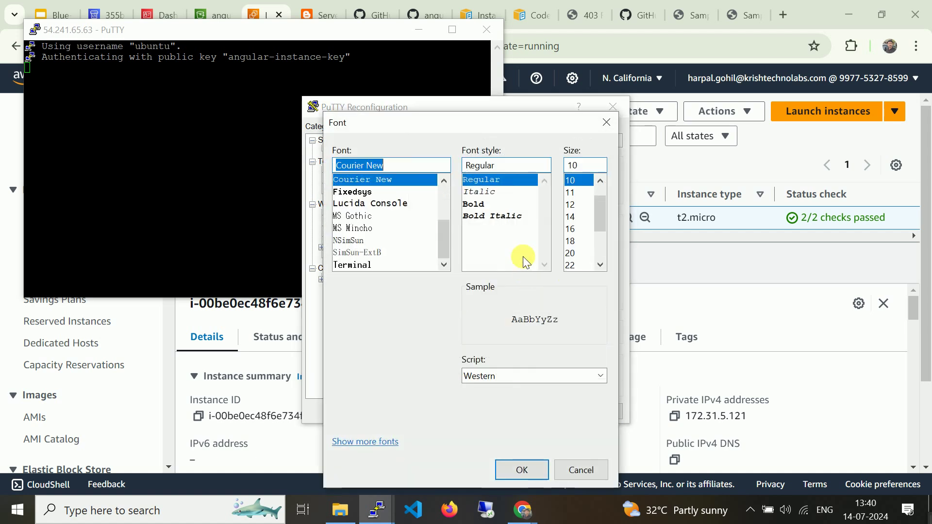
left_click(572, 253)
left_click(517, 469)
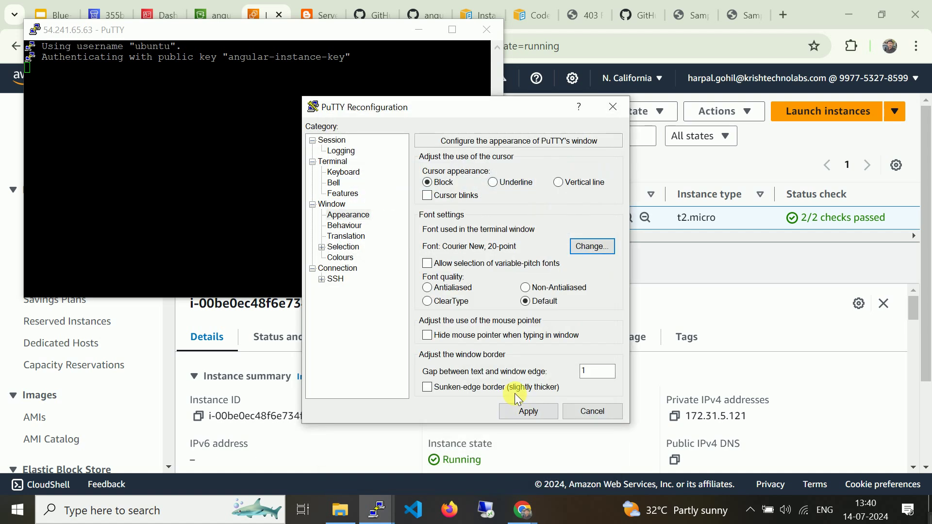
left_click(528, 409)
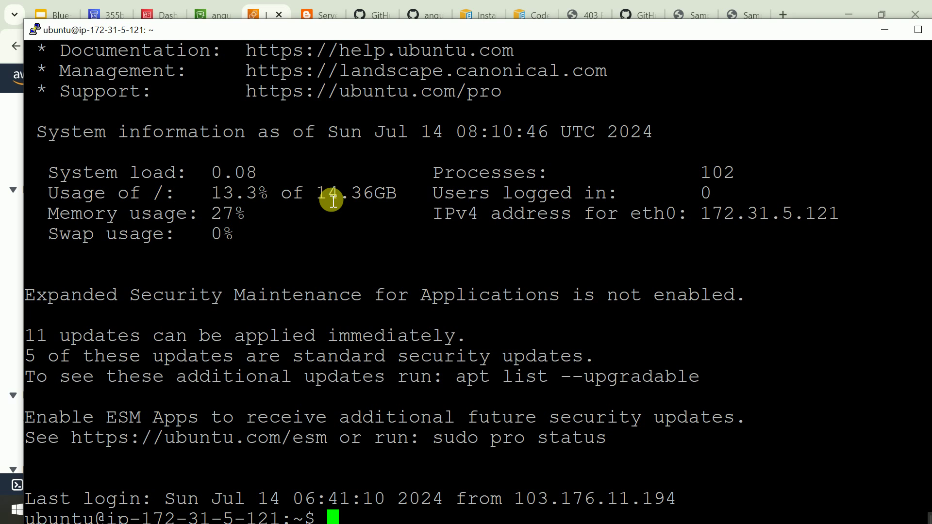
- Clear the terminal, switch to the root user with sudo su and change to the /var/www/ directory
key("ctrl+l")
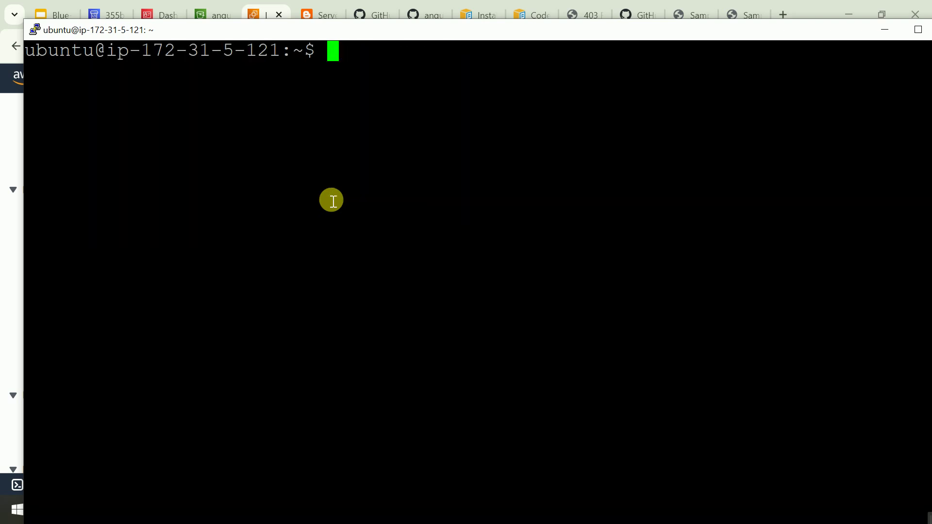
type("sudo su")
key("Return")
type("cd .var")
key("BackSpace")
key("BackSpace")
key("BackSpace")
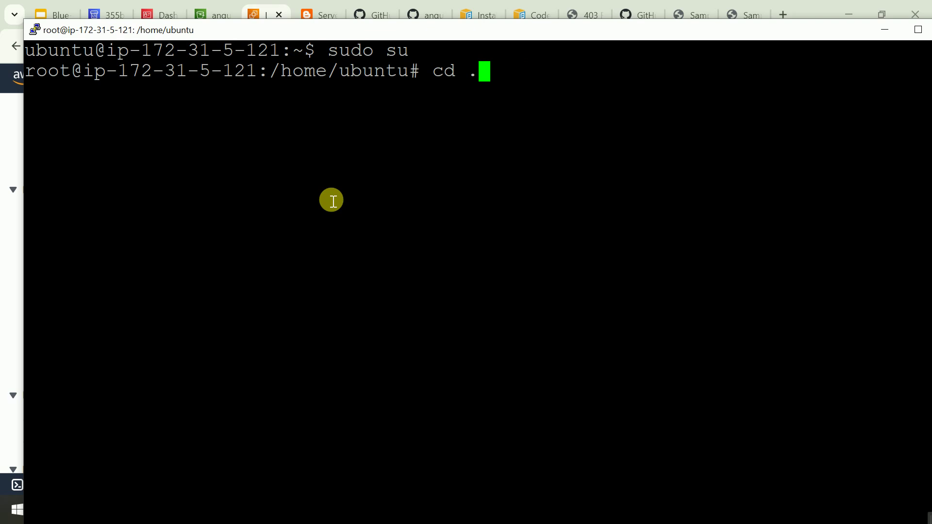
key("BackSpace")
type("/var/")
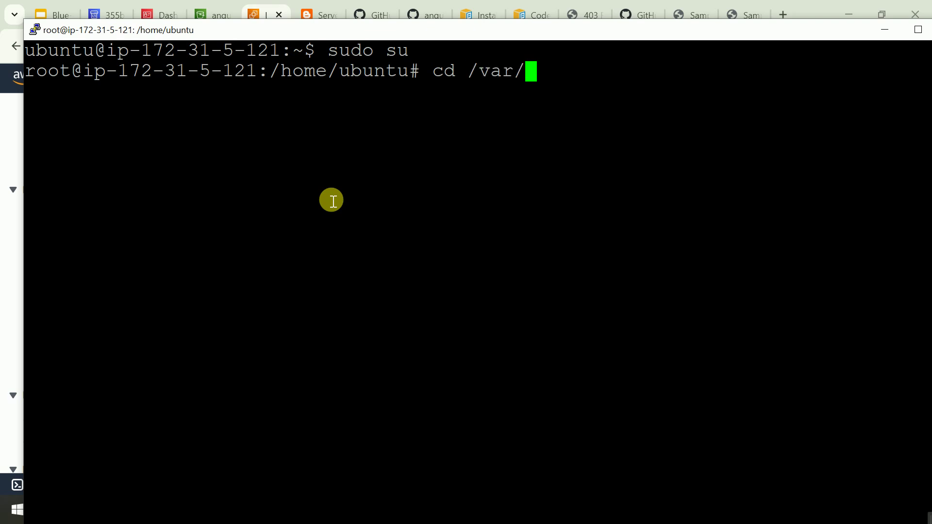
type("www/")
key("Return")
- List the web root's contents, enter the my-angular directory and list its deployed files in long format with ls -l
type("ls")
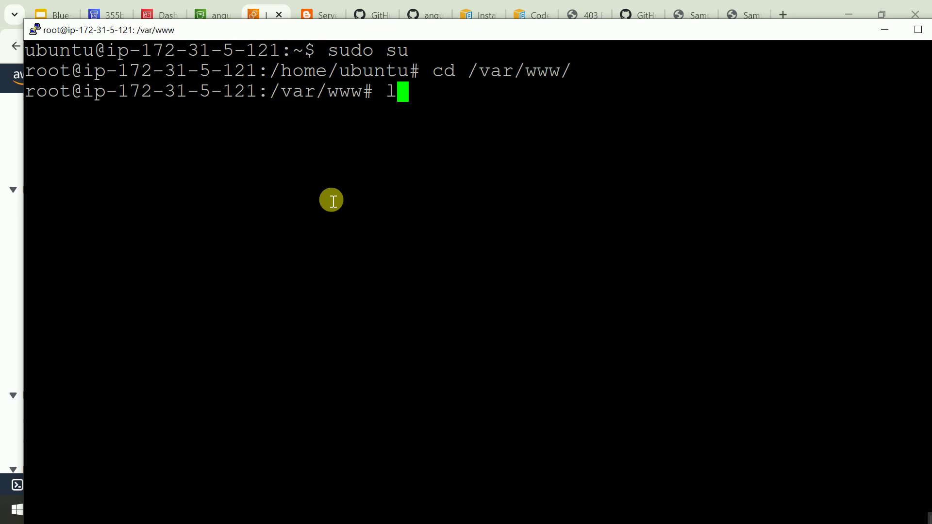
key("Return")
type("cd my-angular/")
key("Tab")
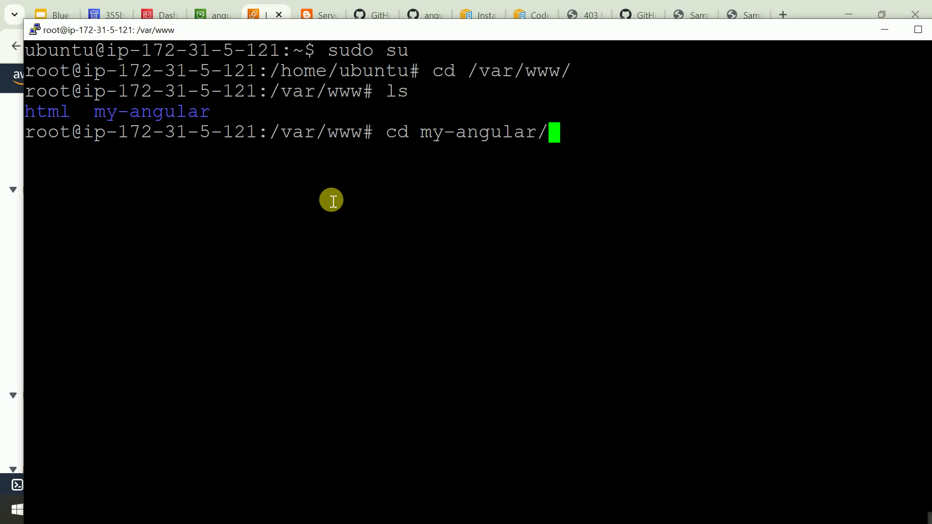
key("Return")
type("ls -l")
key("Return")
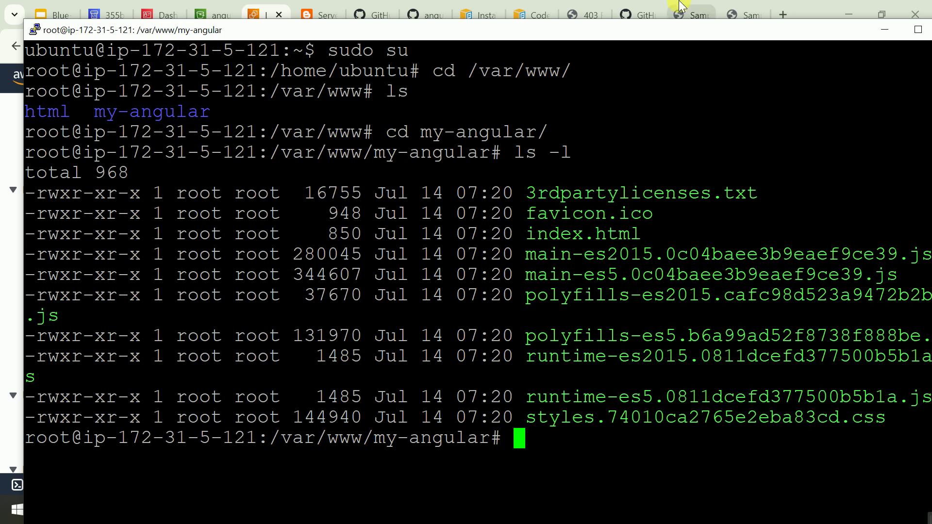
- Switch to the browser page open at 54.241.65.63 and reload it to check the deployed app
left_click(587, 15)
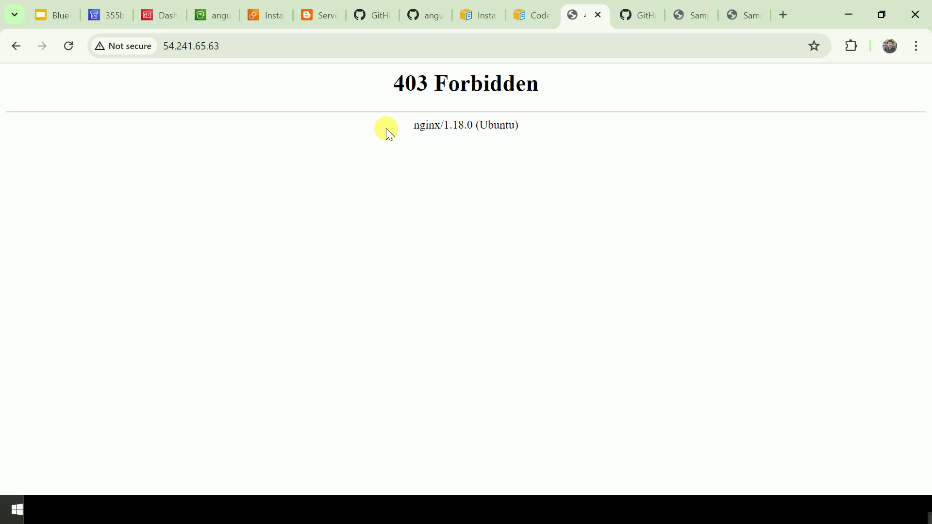
key("F5")
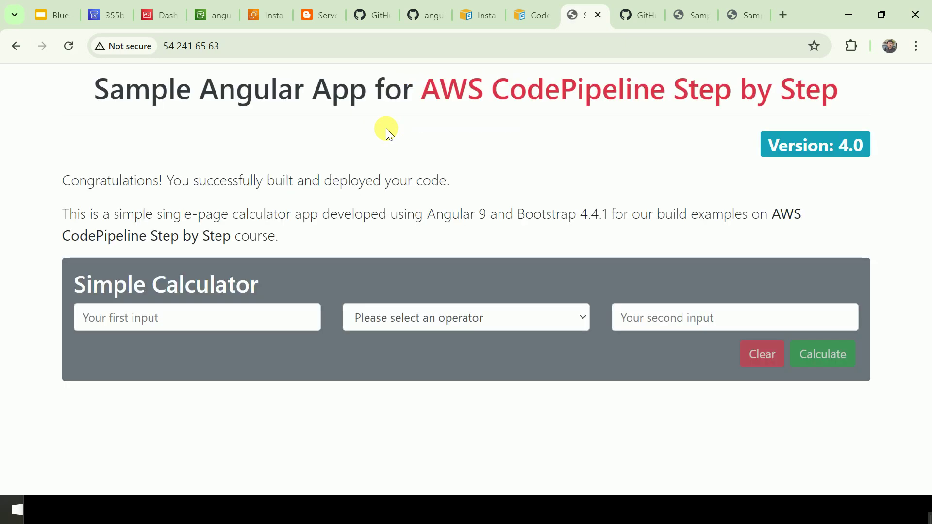